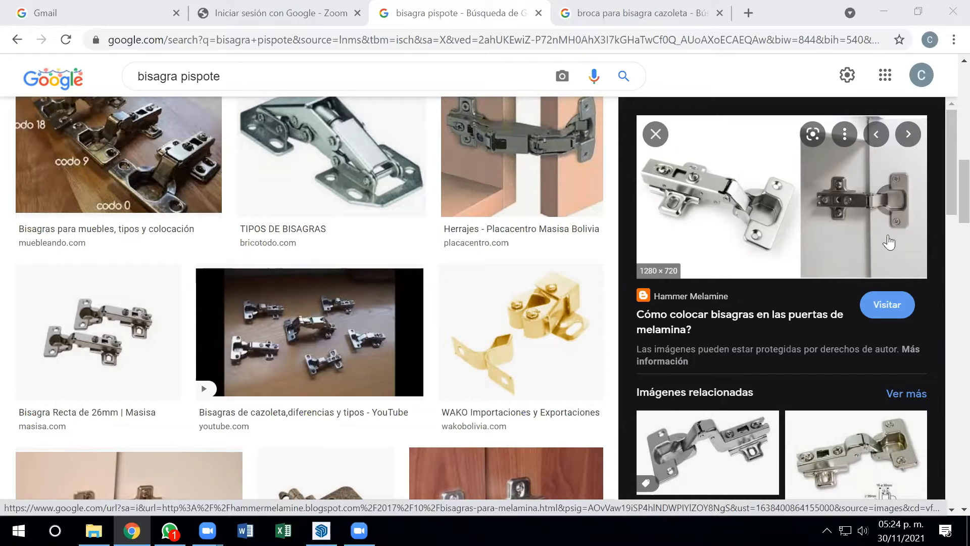
Review the image results for the cup-hinge drill bit and compare the cabinet hinge types in the "bisagra pispote" results
{"action": "left_click", "coordinate": [656, 28]}
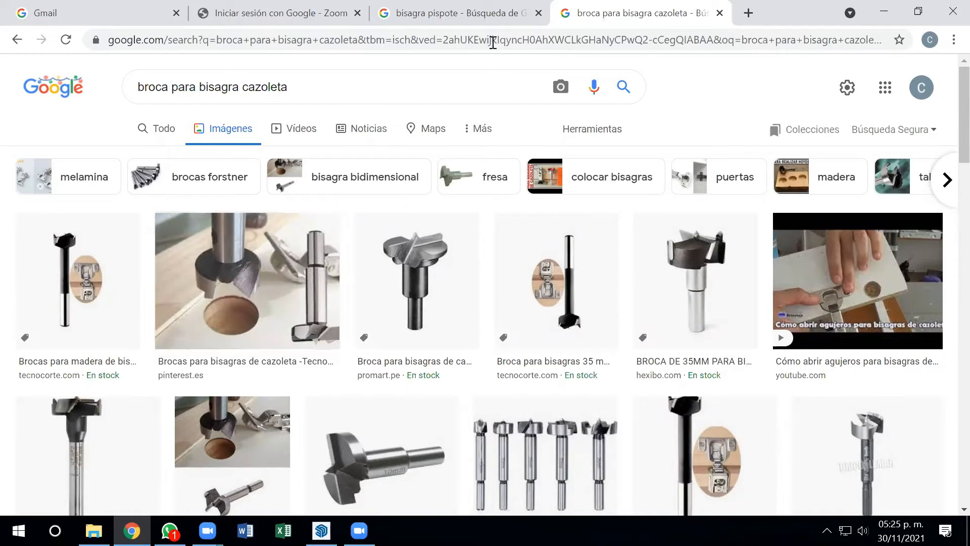
{"action": "left_click", "coordinate": [491, 22]}
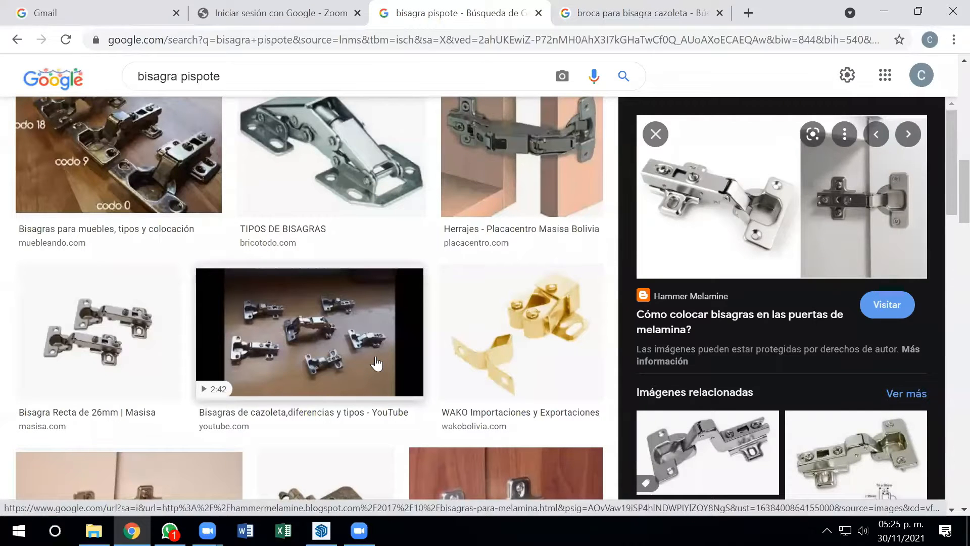
{"action": "scroll", "coordinate": [376, 363], "scroll_direction": "down", "scroll_amount": 2}
{"action": "scroll", "coordinate": [376, 363], "scroll_direction": "down", "scroll_amount": 1}
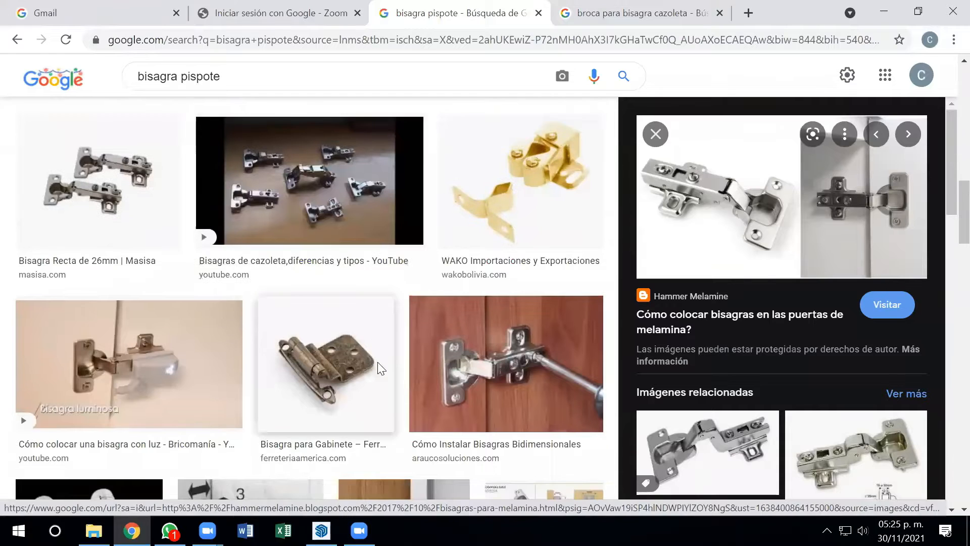
{"action": "scroll", "coordinate": [380, 369], "scroll_direction": "up", "scroll_amount": 4}
{"action": "scroll", "coordinate": [377, 371], "scroll_direction": "up", "scroll_amount": 2}
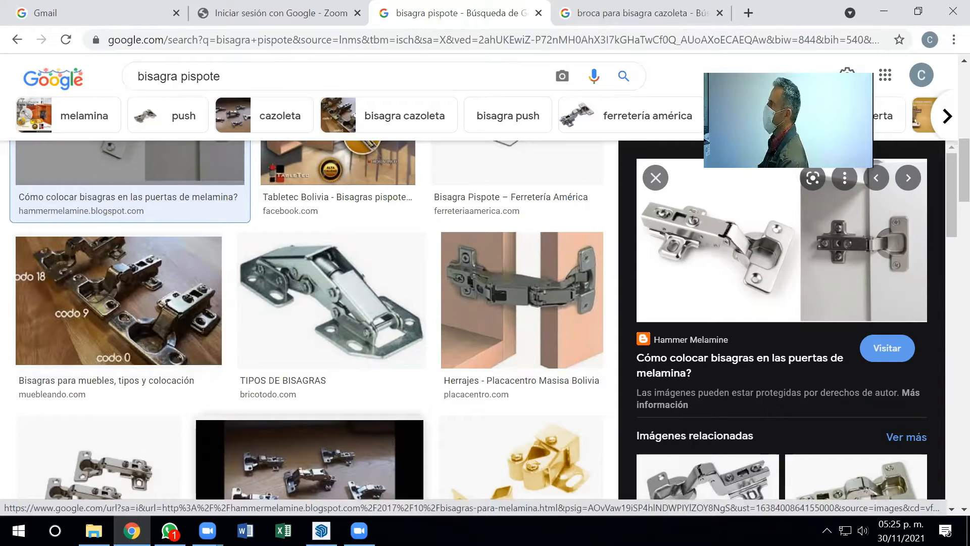
Switch to SketchUp and draw a ground rectangle of about 730 by 280 mm in the open area outside the wardrobe room
{"action": "key", "text": "alt+Tab"}
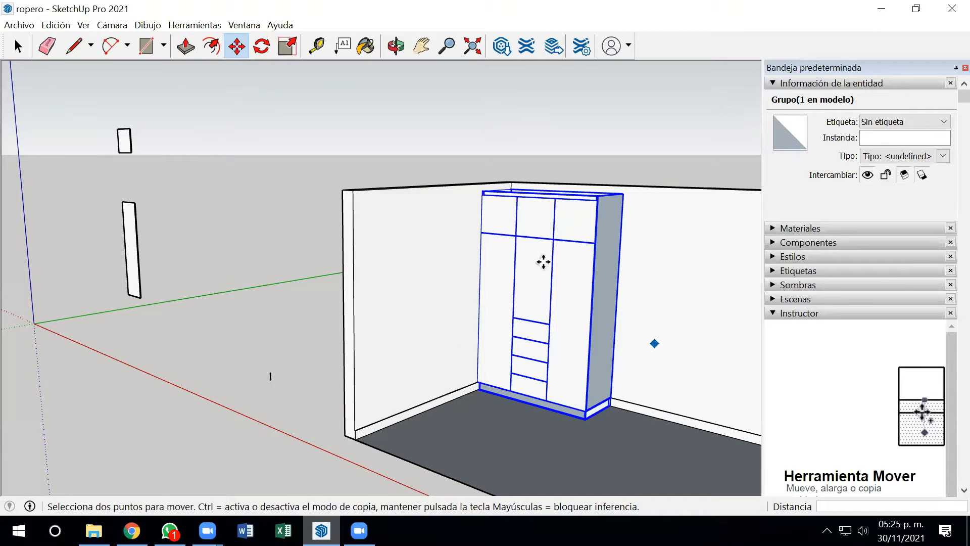
{"action": "scroll", "coordinate": [590, 297], "scroll_direction": "up", "scroll_amount": 3}
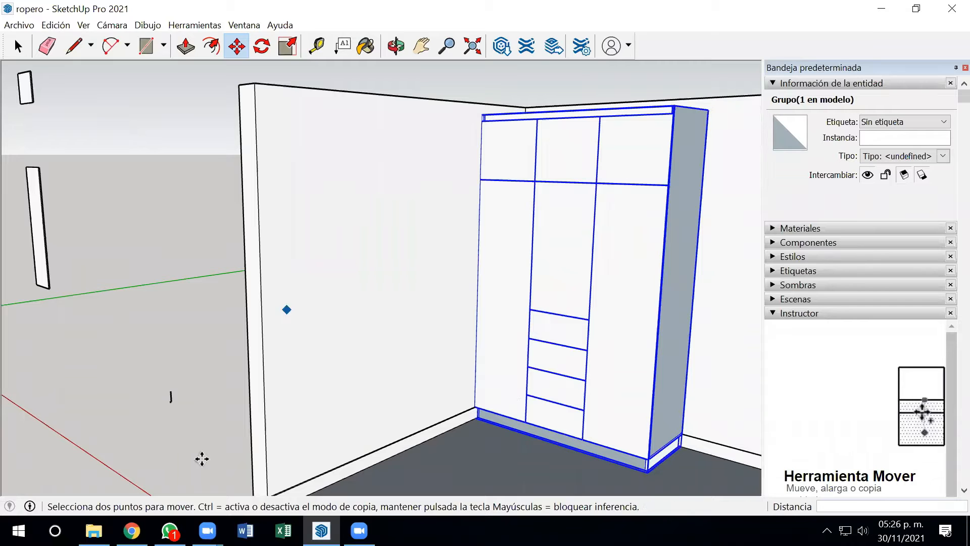
{"action": "scroll", "coordinate": [262, 400], "scroll_direction": "down", "scroll_amount": 3}
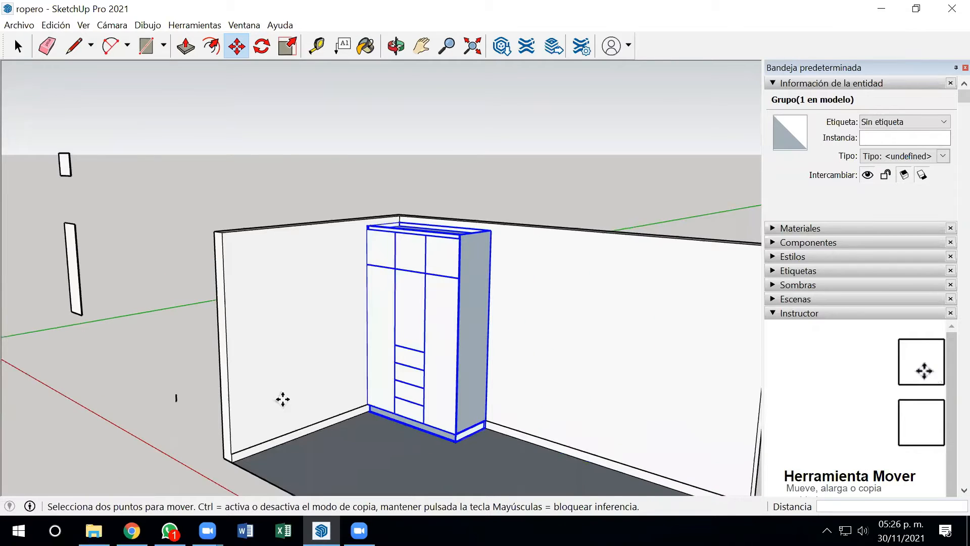
{"action": "middle_click_drag", "start_coordinate": [154, 189], "coordinate": [262, 207]}
{"action": "left_click", "coordinate": [190, 48]}
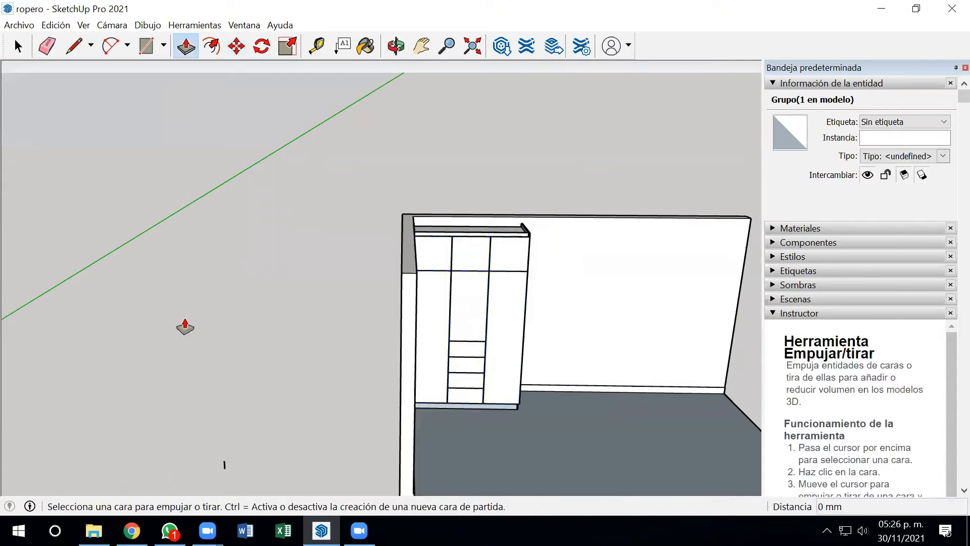
{"action": "left_click", "coordinate": [146, 46]}
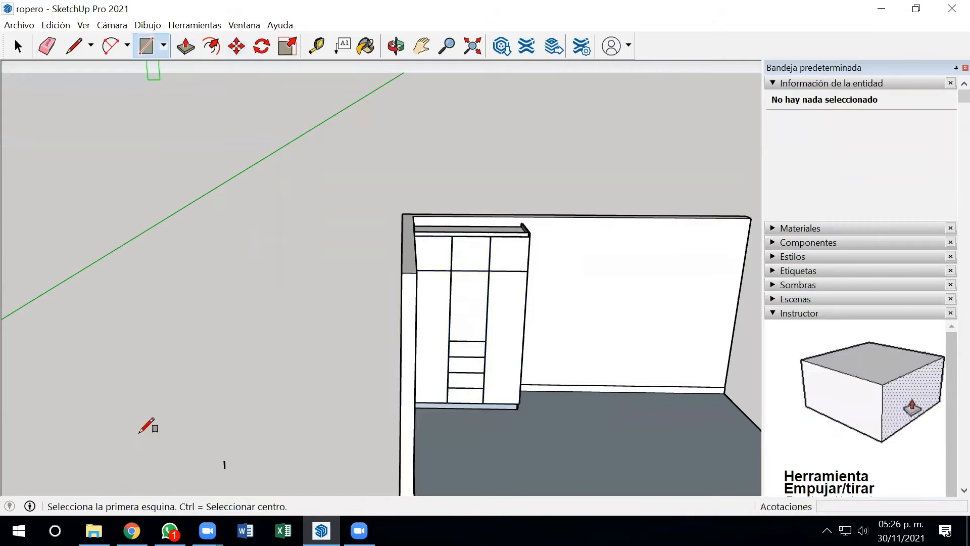
{"action": "left_click", "coordinate": [140, 432]}
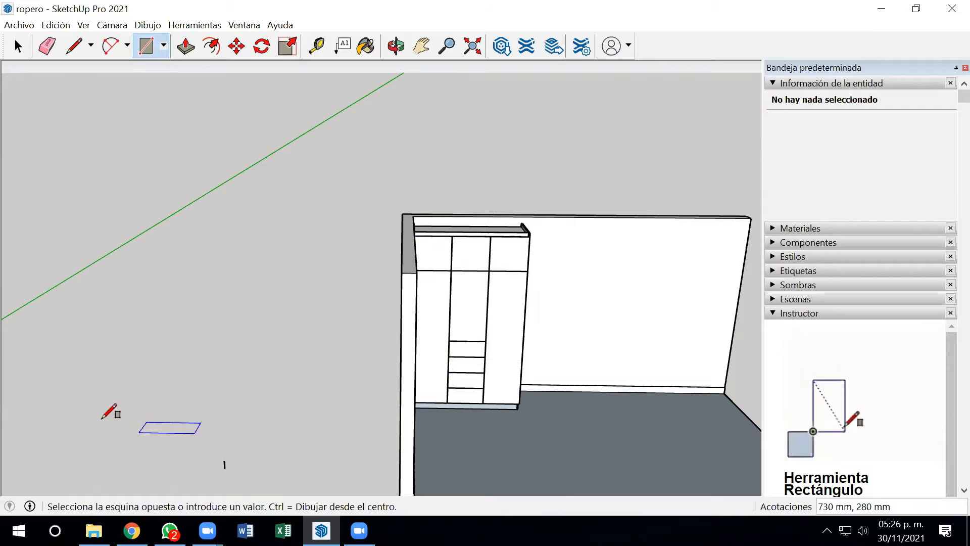
{"action": "left_click", "coordinate": [102, 418]}
Draw a second, narrow rectangle on the ground beside the first one, running perpendicular to its long side
{"action": "scroll", "coordinate": [136, 425], "scroll_direction": "up", "scroll_amount": 2}
{"action": "scroll", "coordinate": [146, 427], "scroll_direction": "up", "scroll_amount": 2}
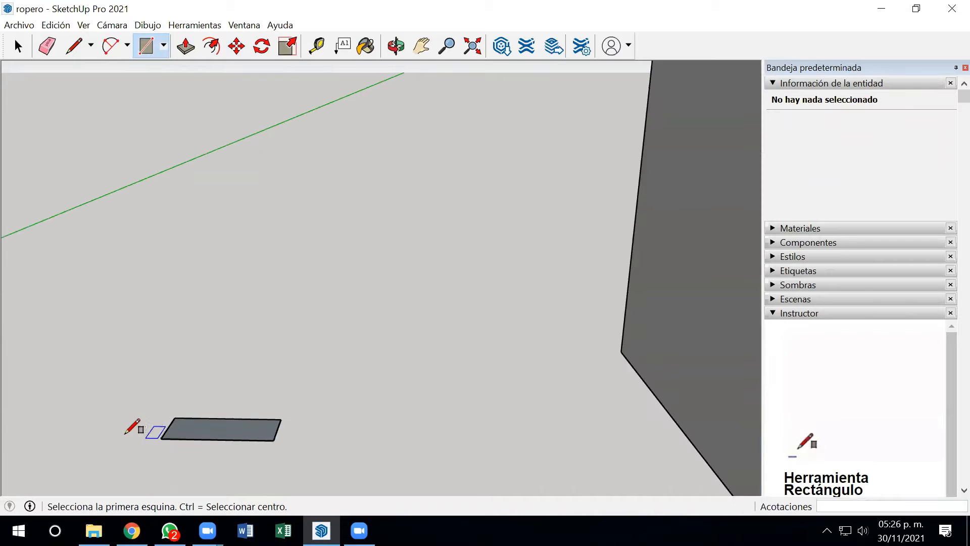
{"action": "left_click", "coordinate": [129, 437]}
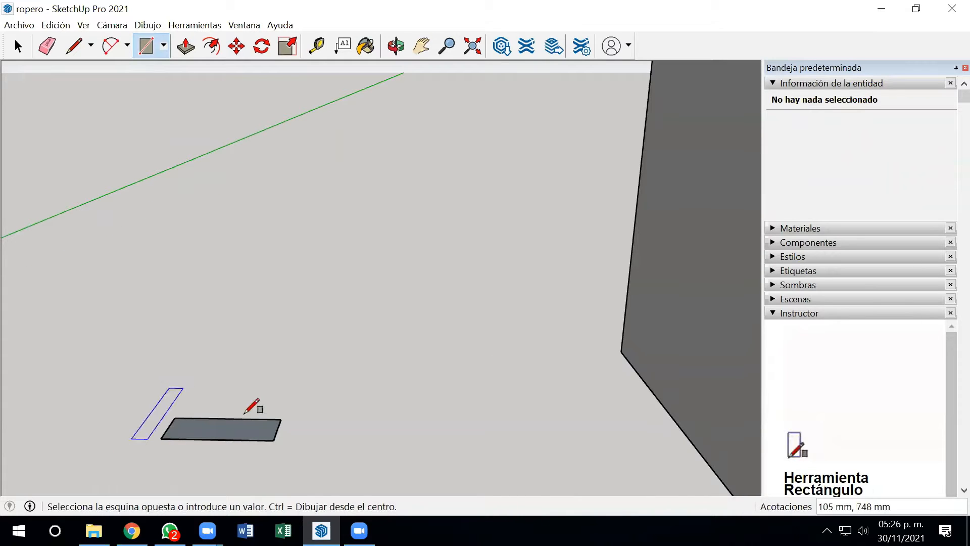
{"action": "left_click", "coordinate": [244, 413]}
{"action": "scroll", "coordinate": [148, 455], "scroll_direction": "up", "scroll_amount": 1}
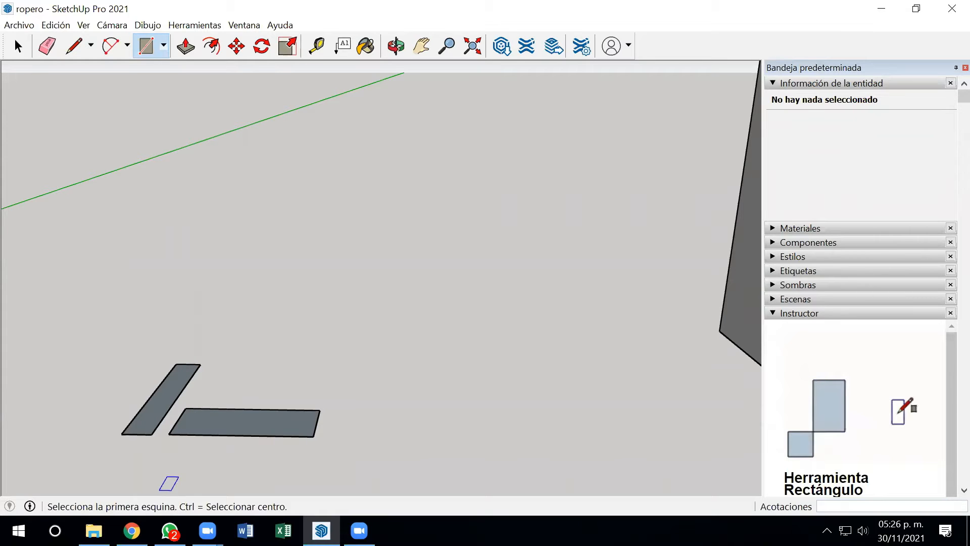
Check the hinge reference images in Chrome, return to the SketchUp model and minimise the folder window covering it
{"action": "left_click", "coordinate": [131, 530]}
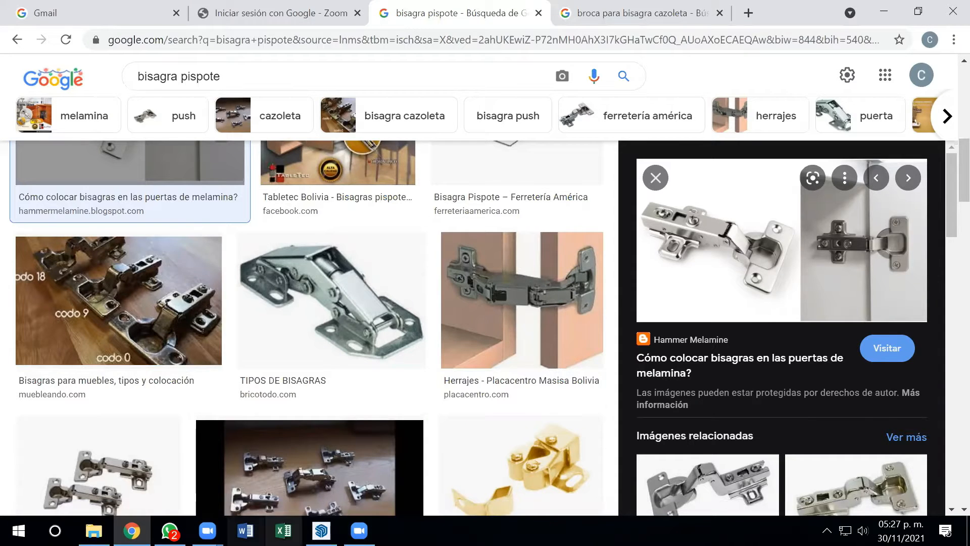
{"action": "left_click", "coordinate": [321, 530]}
{"action": "scroll", "coordinate": [331, 376], "scroll_direction": "down", "scroll_amount": 2}
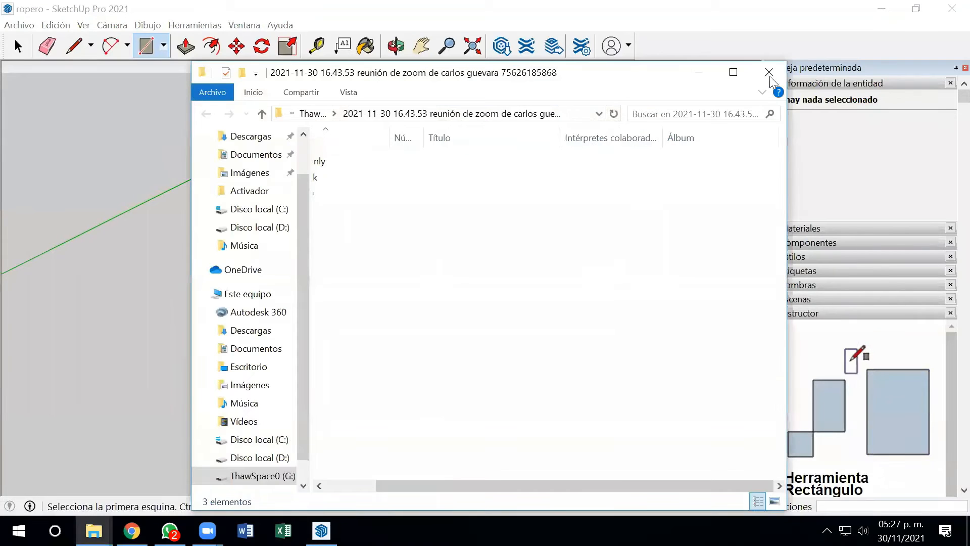
{"action": "left_click", "coordinate": [699, 72]}
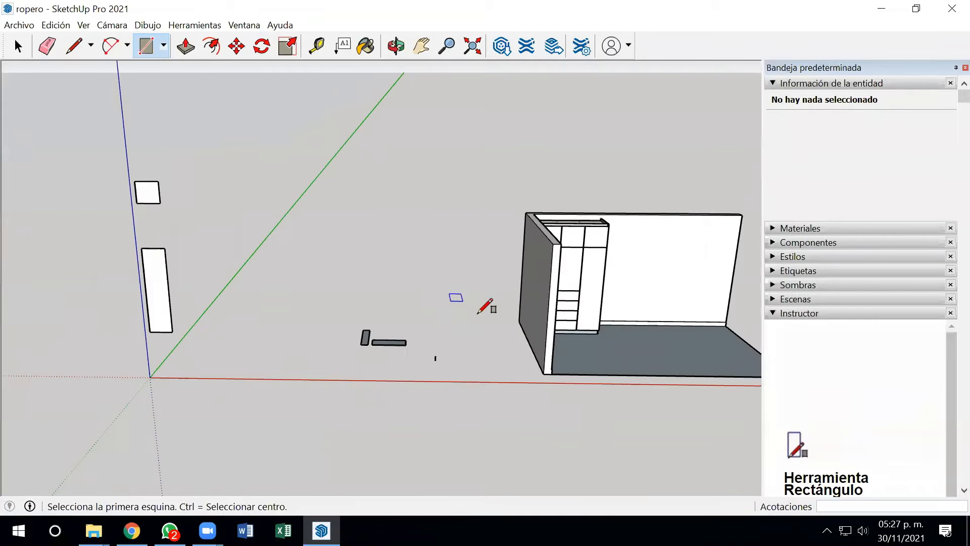
Move the wardrobe group about 634 mm along the red axis, away from the side wall
{"action": "scroll", "coordinate": [574, 313], "scroll_direction": "up", "scroll_amount": 3}
{"action": "middle_click_drag", "start_coordinate": [573, 313], "coordinate": [450, 325]}
{"action": "left_click", "coordinate": [16, 50]}
{"action": "scroll", "coordinate": [448, 227], "scroll_direction": "up", "scroll_amount": 2}
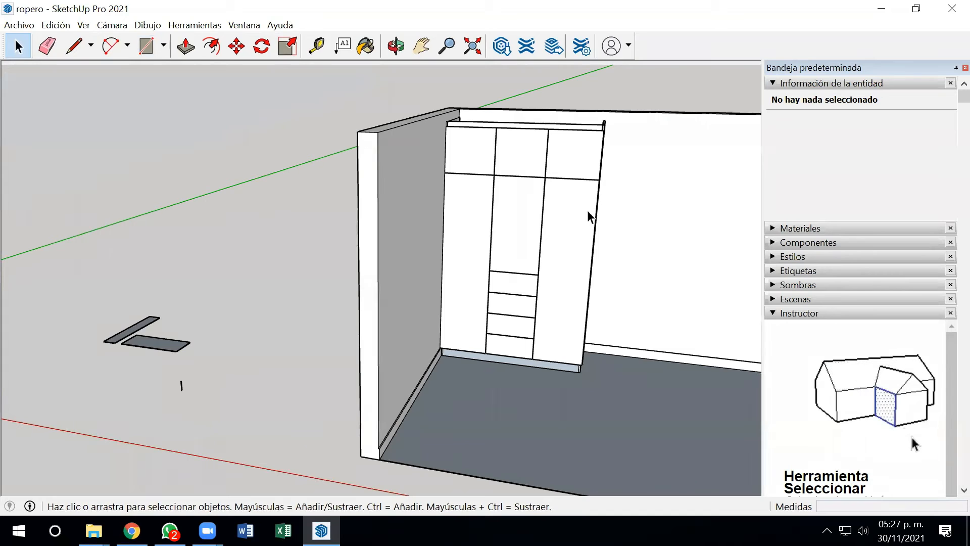
{"action": "scroll", "coordinate": [588, 366], "scroll_direction": "down", "scroll_amount": 2}
{"action": "mouse_move", "coordinate": [584, 368]}
{"action": "middle_mouse_down"}
{"action": "mouse_move", "coordinate": [539, 353]}
{"action": "mouse_move", "coordinate": [584, 349]}
{"action": "middle_mouse_up"}
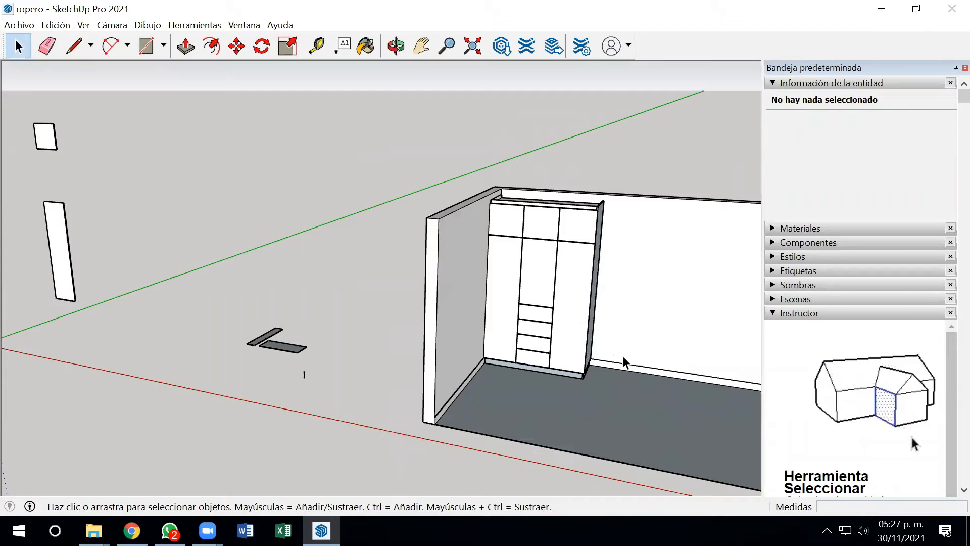
{"action": "left_click", "coordinate": [530, 248]}
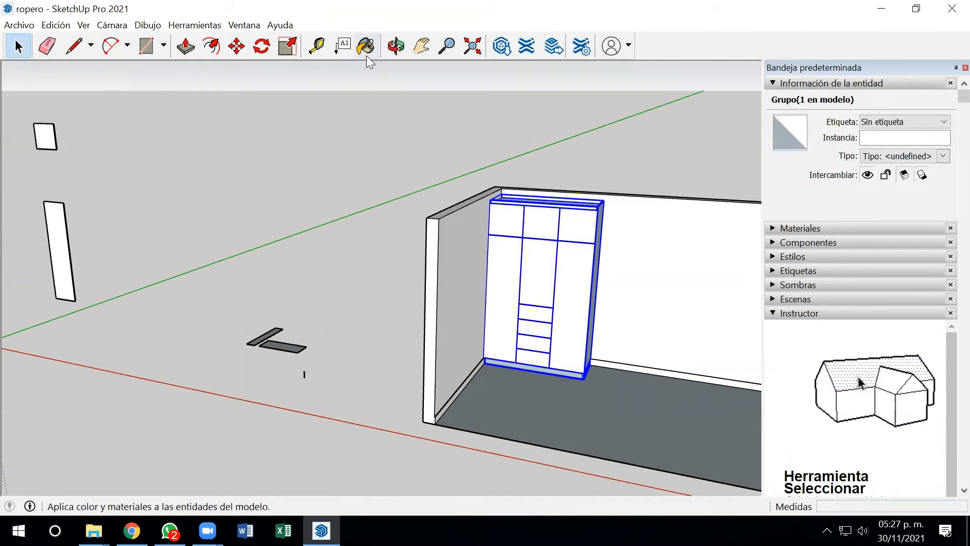
{"action": "left_click", "coordinate": [262, 46]}
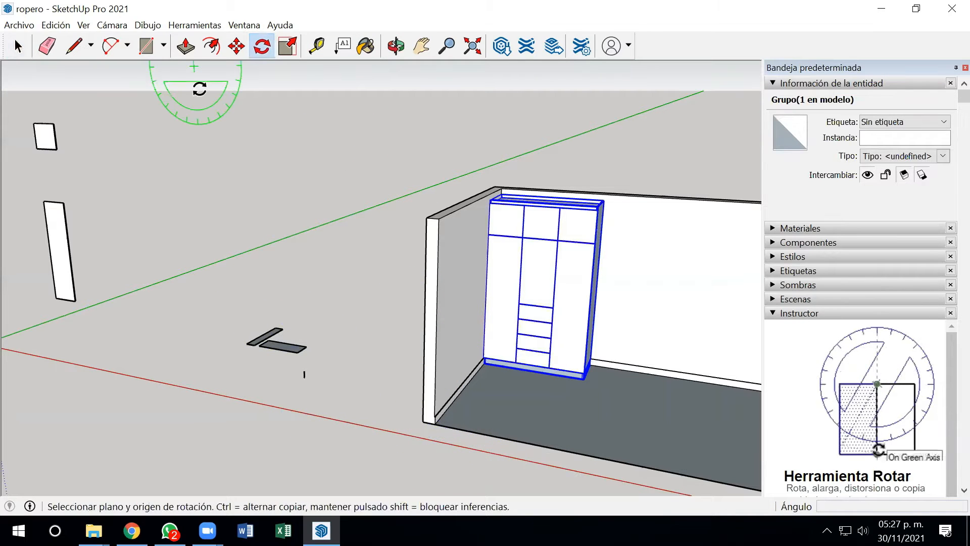
{"action": "left_click", "coordinate": [237, 46]}
{"action": "left_click", "coordinate": [414, 456]}
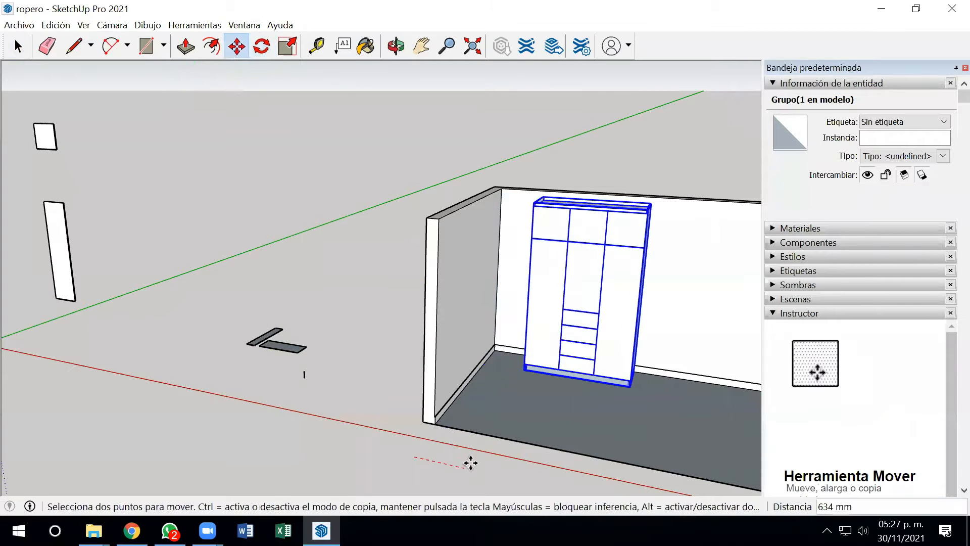
{"action": "left_click", "coordinate": [470, 465]}
Deselect the wardrobe and examine its outer side panel where it meets the edges of the upper and lower doors
{"action": "middle_click_drag", "start_coordinate": [556, 344], "coordinate": [613, 212]}
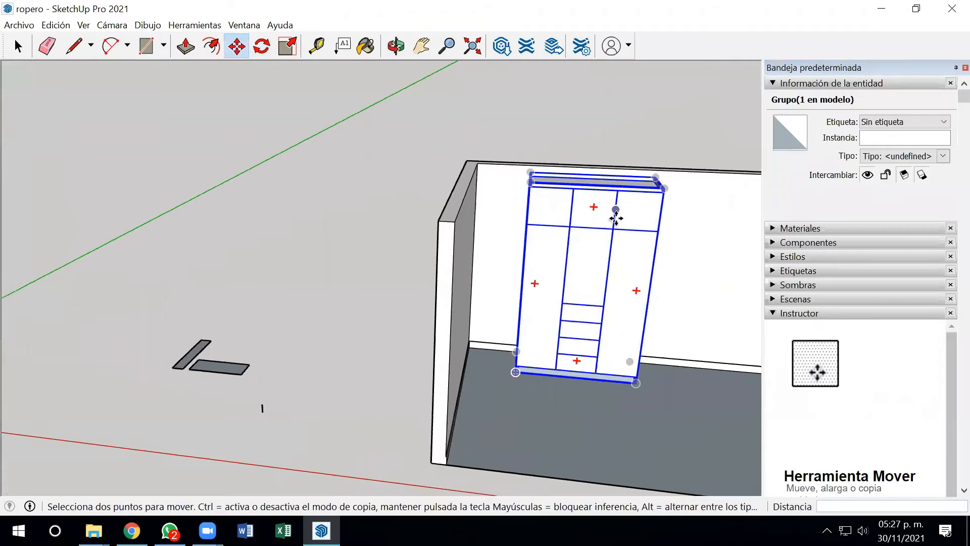
{"action": "scroll", "coordinate": [613, 212], "scroll_direction": "up", "scroll_amount": 3}
{"action": "left_click", "coordinate": [18, 46]}
{"action": "left_click", "coordinate": [172, 173]}
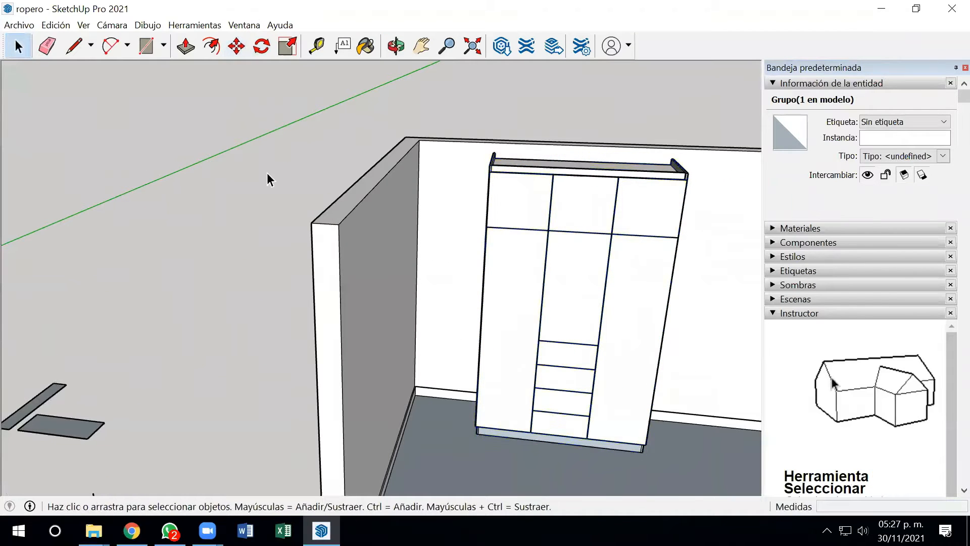
{"action": "scroll", "coordinate": [525, 275], "scroll_direction": "up", "scroll_amount": 2}
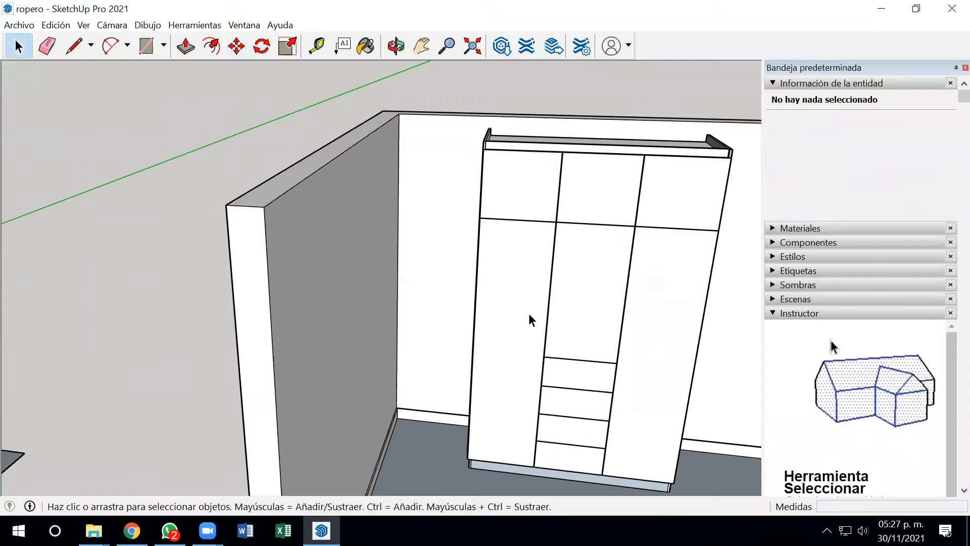
{"action": "scroll", "coordinate": [458, 204], "scroll_direction": "up", "scroll_amount": 5}
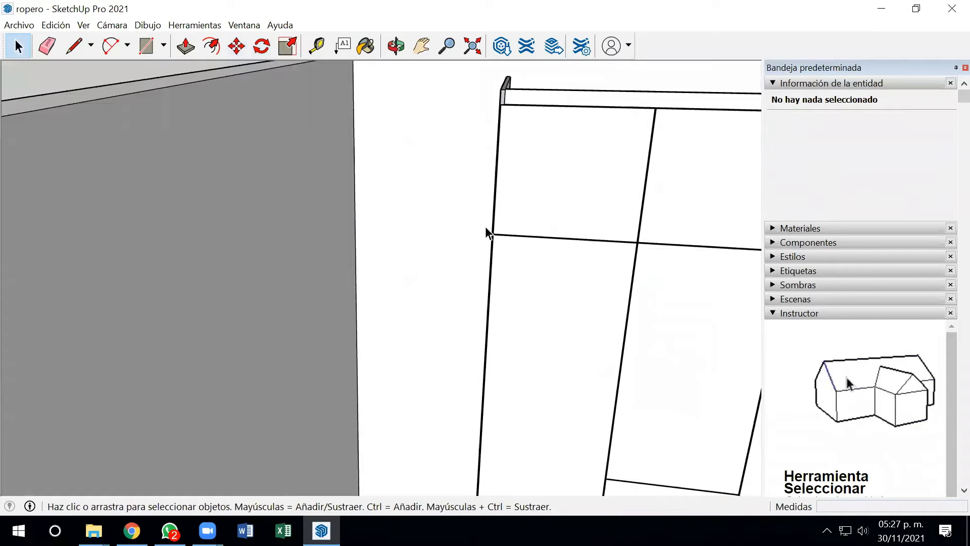
{"action": "middle_click_drag", "start_coordinate": [497, 226], "coordinate": [577, 291]}
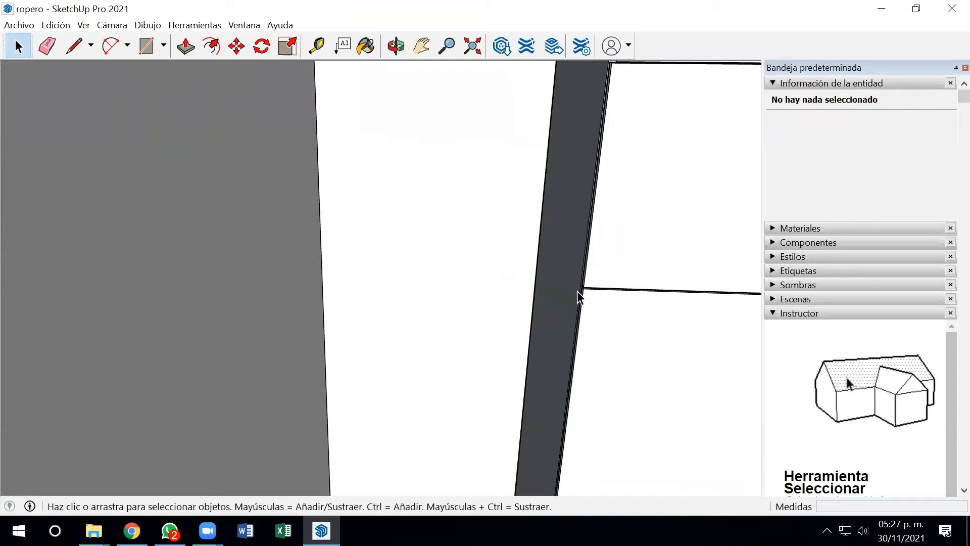
{"action": "scroll", "coordinate": [581, 313], "scroll_direction": "down", "scroll_amount": 3}
{"action": "scroll", "coordinate": [573, 302], "scroll_direction": "down", "scroll_amount": 4}
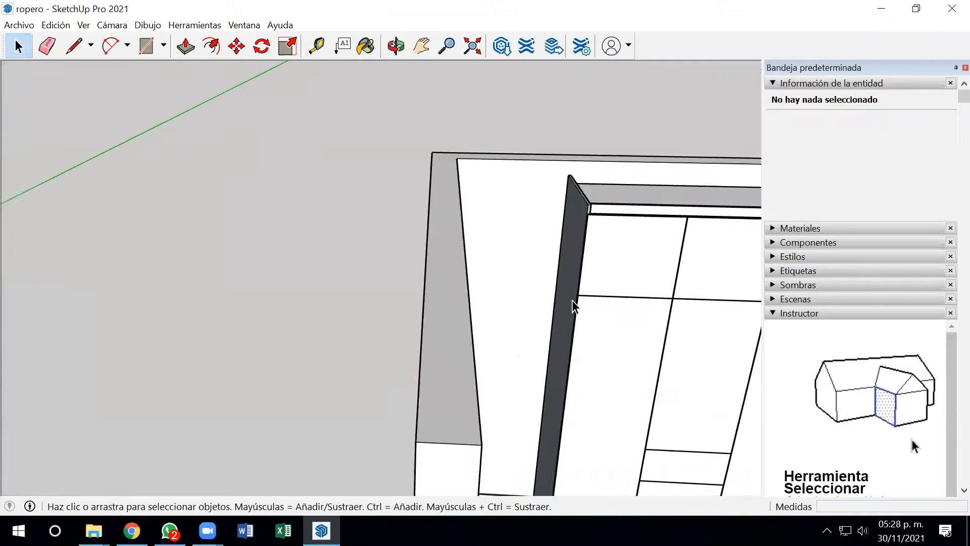
{"action": "middle_click_drag", "start_coordinate": [643, 330], "coordinate": [562, 304]}
{"action": "scroll", "coordinate": [581, 308], "scroll_direction": "down", "scroll_amount": 3}
{"action": "scroll", "coordinate": [588, 310], "scroll_direction": "up", "scroll_amount": 3}
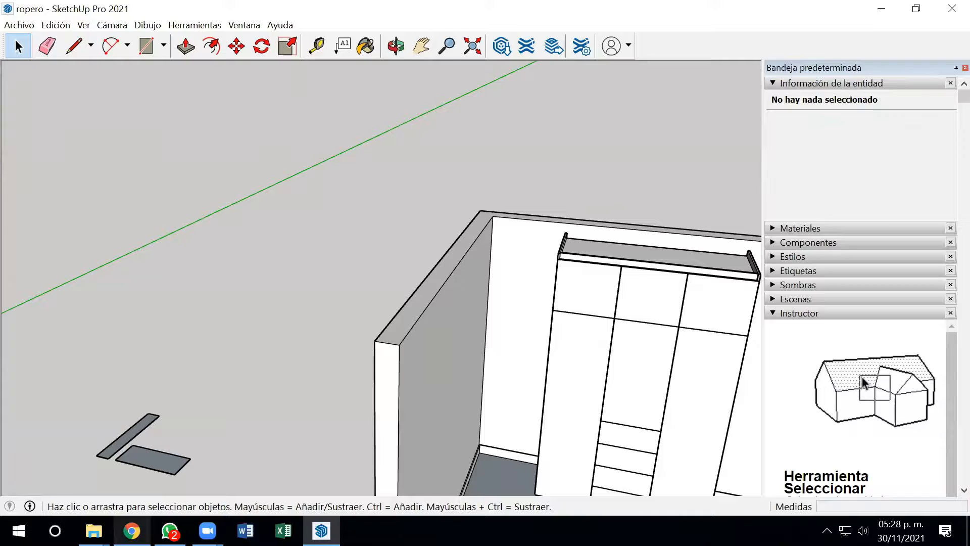
Switch to Chrome and open the furniture hinge image comparing codo 0, codo 9 and codo 18
{"action": "left_click", "coordinate": [132, 530]}
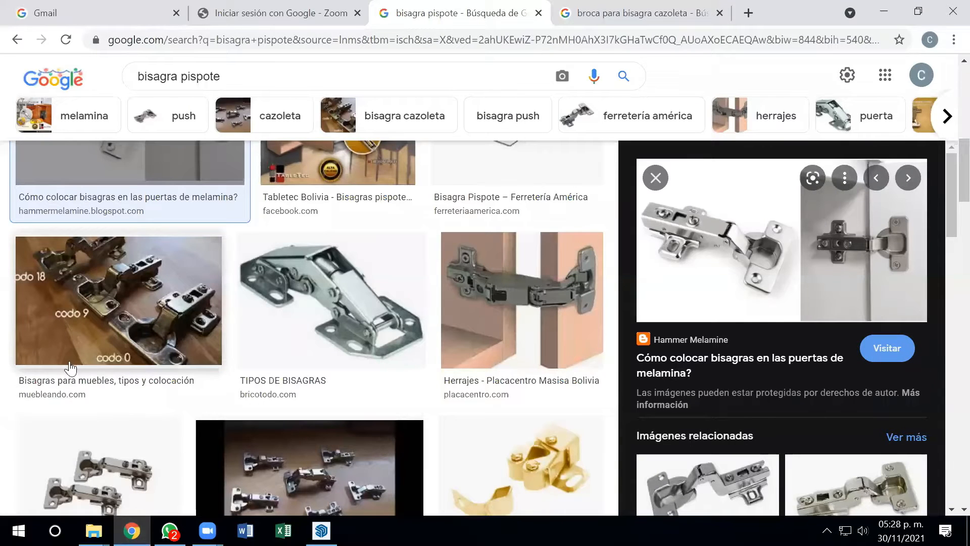
{"action": "left_click", "coordinate": [129, 277]}
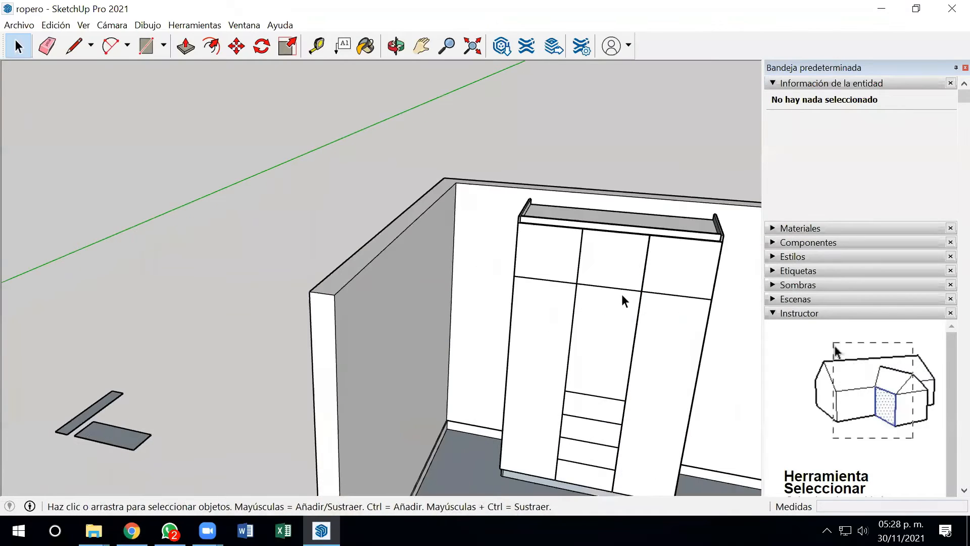
Return to SketchUp and examine the joints between the wardrobe's side doors and its central door and drawer column
{"action": "scroll", "coordinate": [618, 321], "scroll_direction": "up", "scroll_amount": 2}
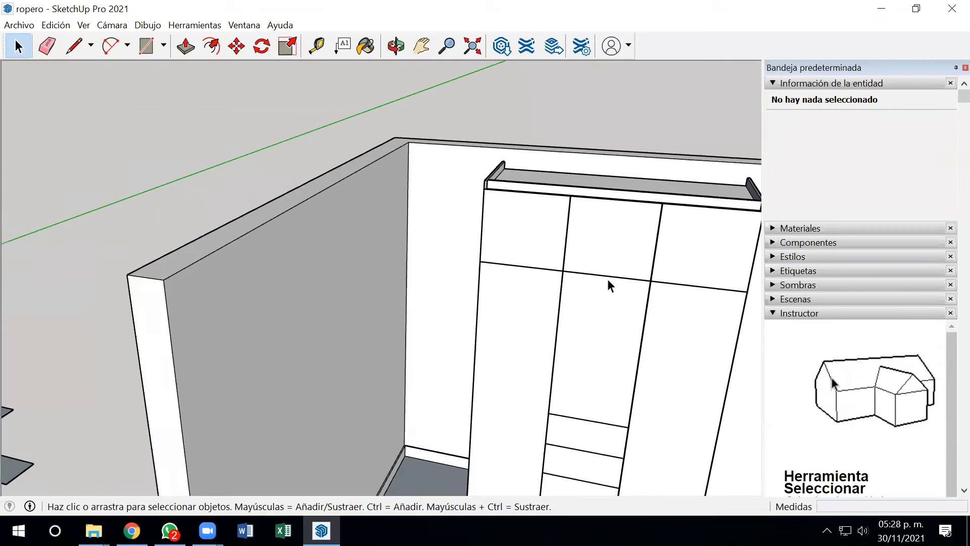
{"action": "scroll", "coordinate": [623, 409], "scroll_direction": "up", "scroll_amount": 2}
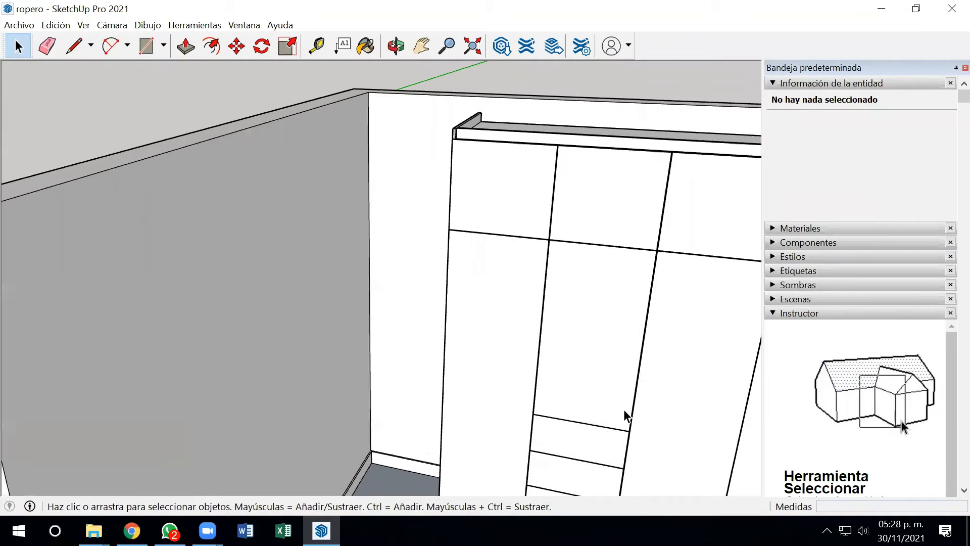
{"action": "scroll", "coordinate": [646, 337], "scroll_direction": "up", "scroll_amount": 3}
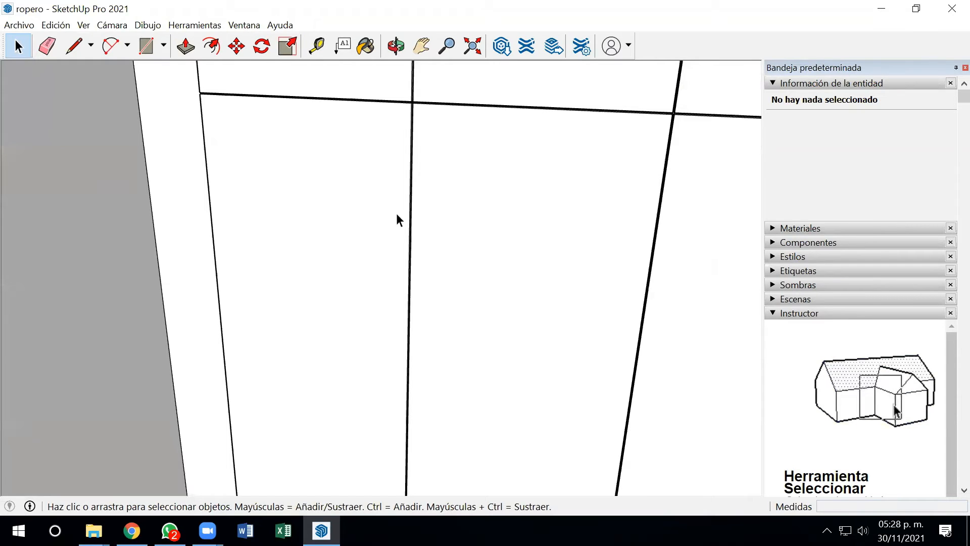
{"action": "scroll", "coordinate": [396, 264], "scroll_direction": "down", "scroll_amount": 5}
{"action": "middle_click_drag", "start_coordinate": [407, 277], "coordinate": [439, 296]}
{"action": "scroll", "coordinate": [428, 281], "scroll_direction": "down", "scroll_amount": 5}
{"action": "scroll", "coordinate": [489, 307], "scroll_direction": "up", "scroll_amount": 6}
{"action": "scroll", "coordinate": [488, 308], "scroll_direction": "up", "scroll_amount": 5}
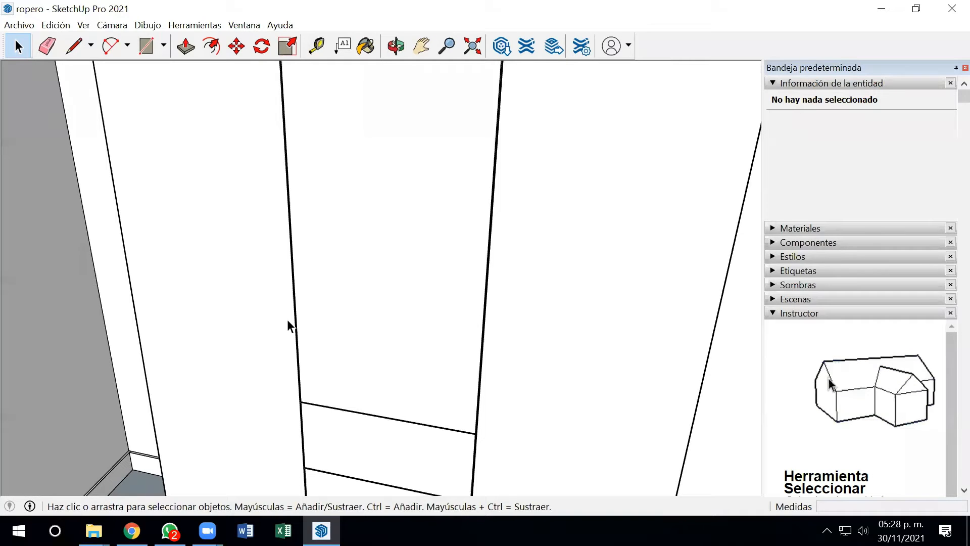
{"action": "scroll", "coordinate": [296, 319], "scroll_direction": "down", "scroll_amount": 3}
{"action": "middle_click_drag", "start_coordinate": [305, 330], "coordinate": [348, 323]}
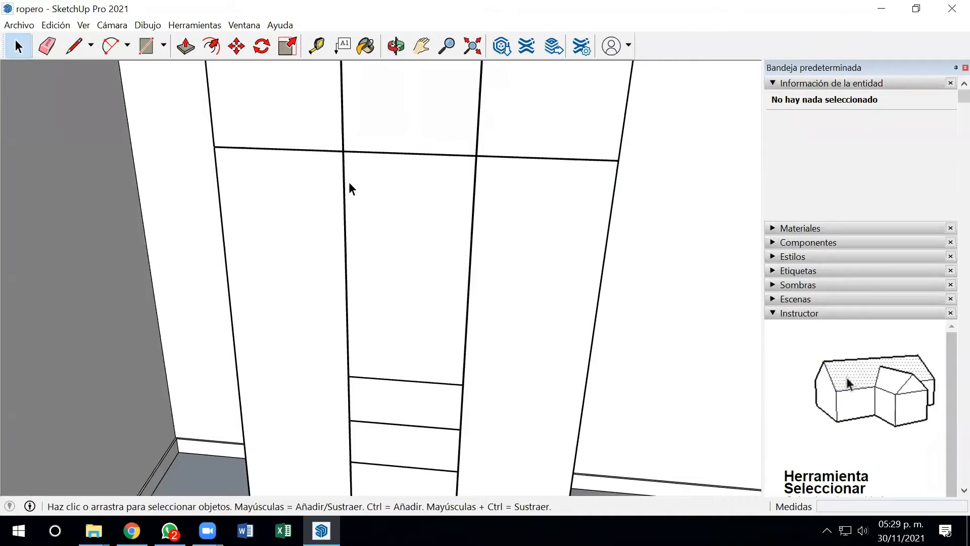
Examine the wardrobe's central column joints, its full front and its outer side panel from several angles
{"action": "scroll", "coordinate": [467, 284], "scroll_direction": "up", "scroll_amount": 4}
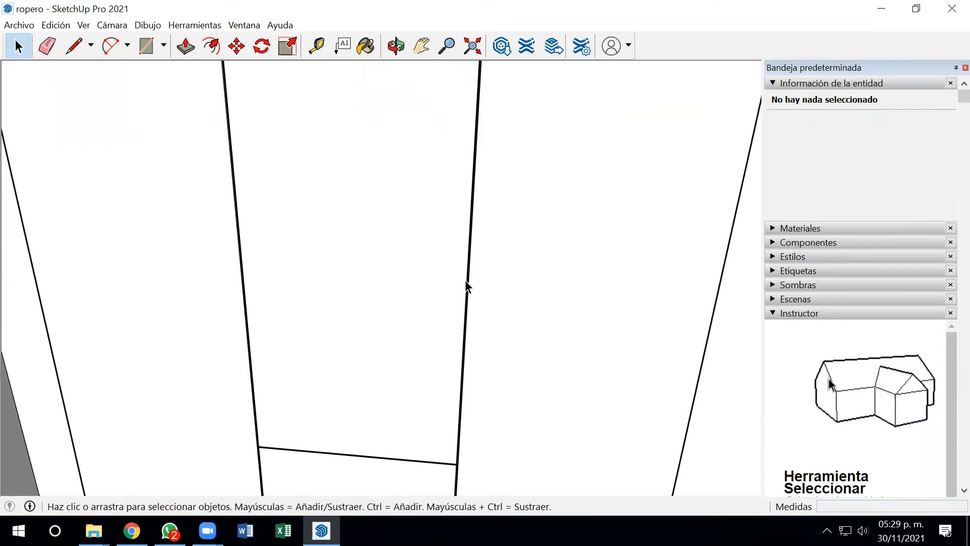
{"action": "scroll", "coordinate": [343, 301], "scroll_direction": "down", "scroll_amount": 6}
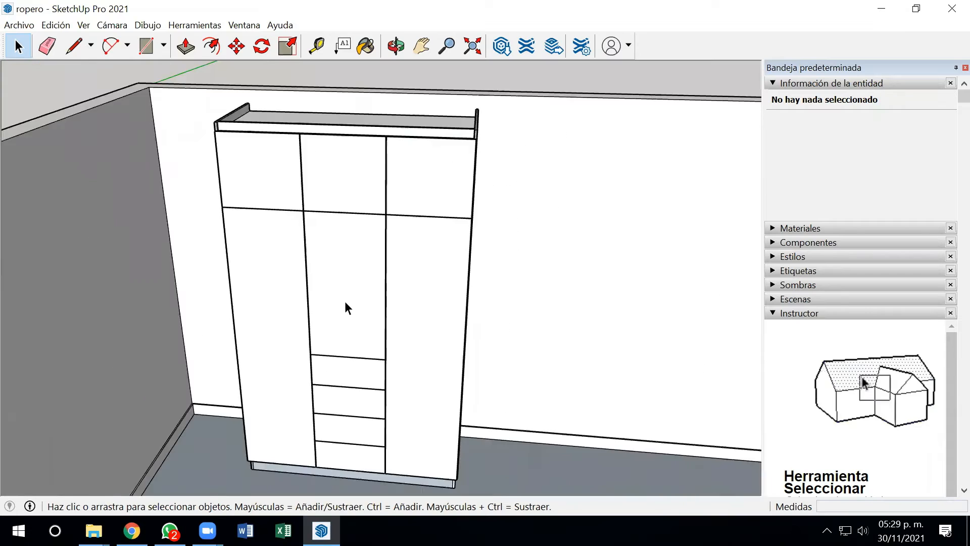
{"action": "middle_click_drag", "start_coordinate": [341, 336], "coordinate": [361, 344]}
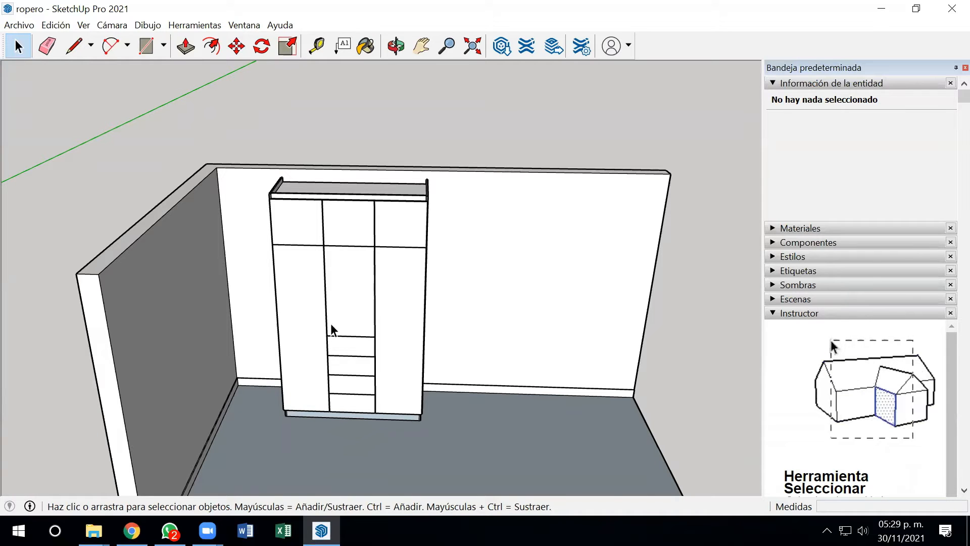
{"action": "middle_click_drag", "start_coordinate": [351, 404], "coordinate": [274, 359]}
{"action": "scroll", "coordinate": [275, 362], "scroll_direction": "up", "scroll_amount": 3}
{"action": "scroll", "coordinate": [275, 361], "scroll_direction": "up", "scroll_amount": 2}
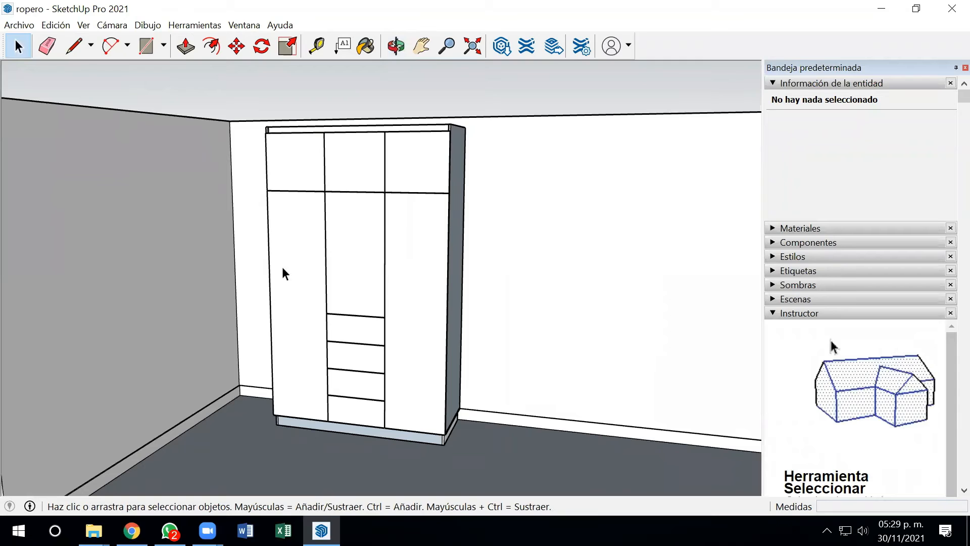
Measure along the outer edge of the tall side door and across its upper edge to the central column with the tape measure
{"action": "left_click", "coordinate": [316, 46]}
{"action": "left_click", "coordinate": [268, 190]}
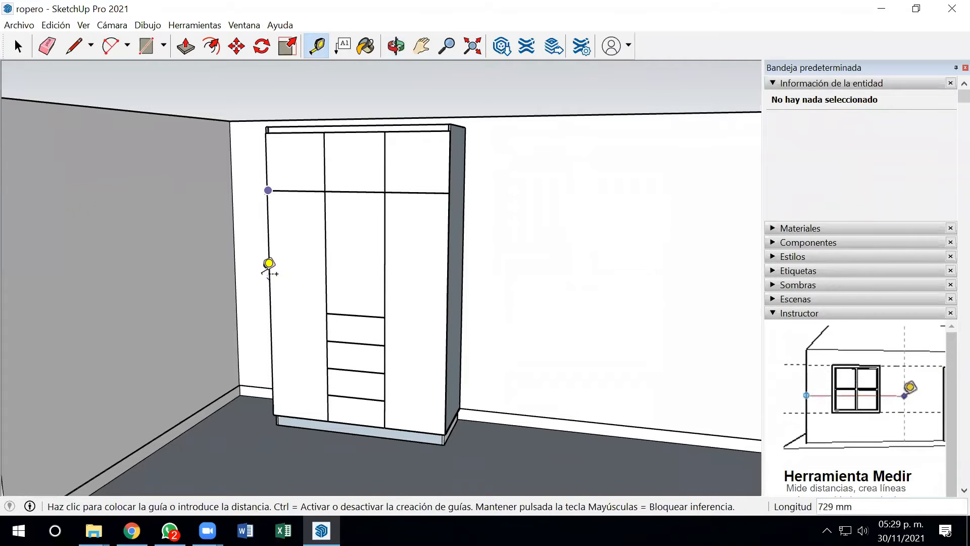
{"action": "left_click", "coordinate": [269, 277]}
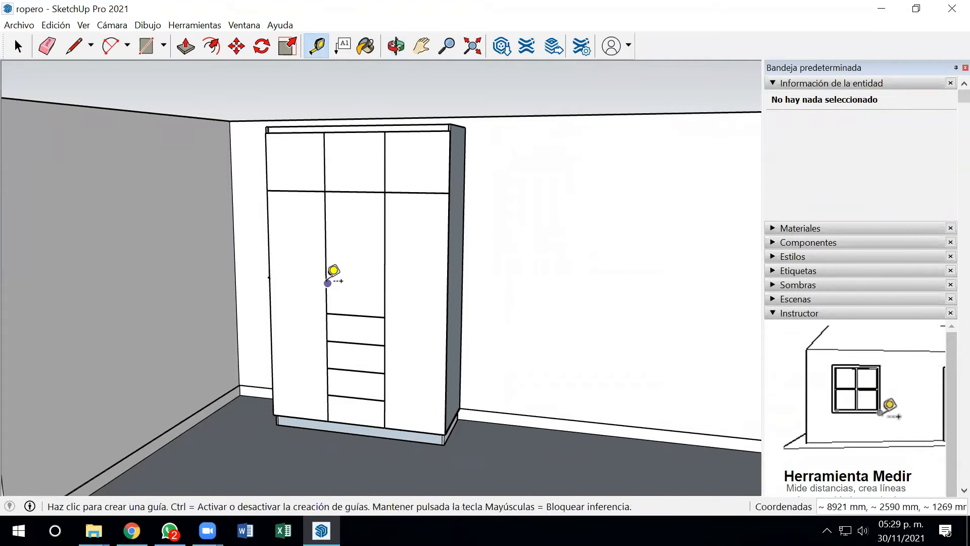
{"action": "left_click", "coordinate": [328, 283]}
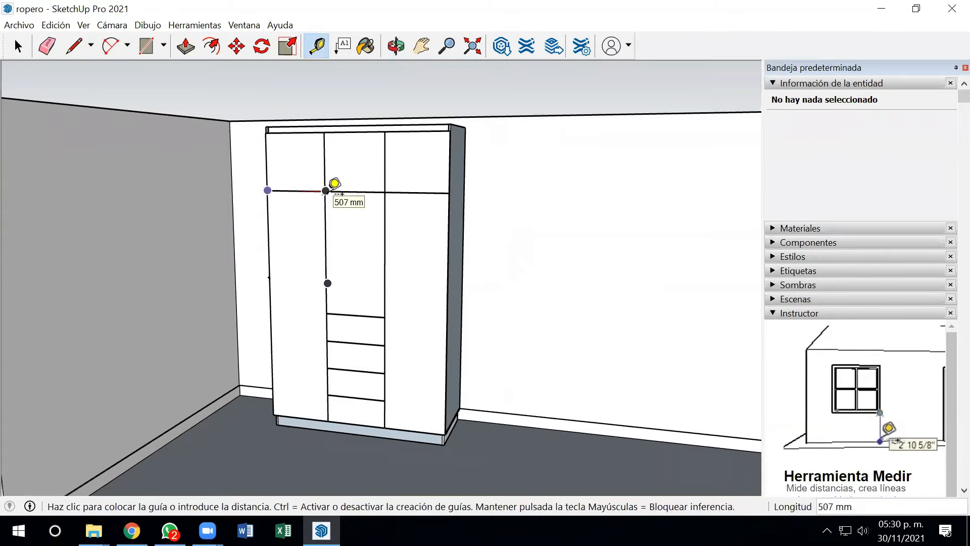
{"action": "key", "text": "o"}
{"action": "middle_click_drag", "start_coordinate": [285, 269], "coordinate": [300, 278]}
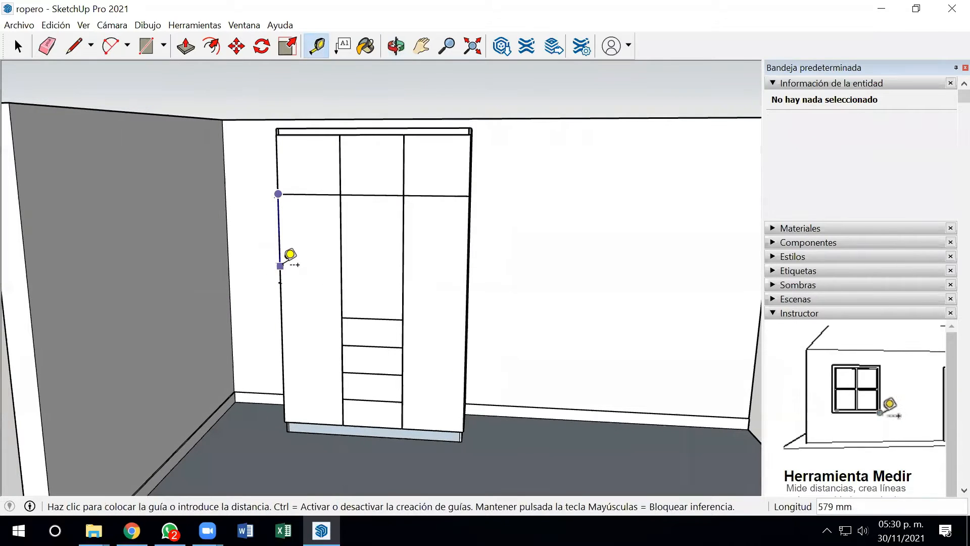
{"action": "key", "text": "Escape"}
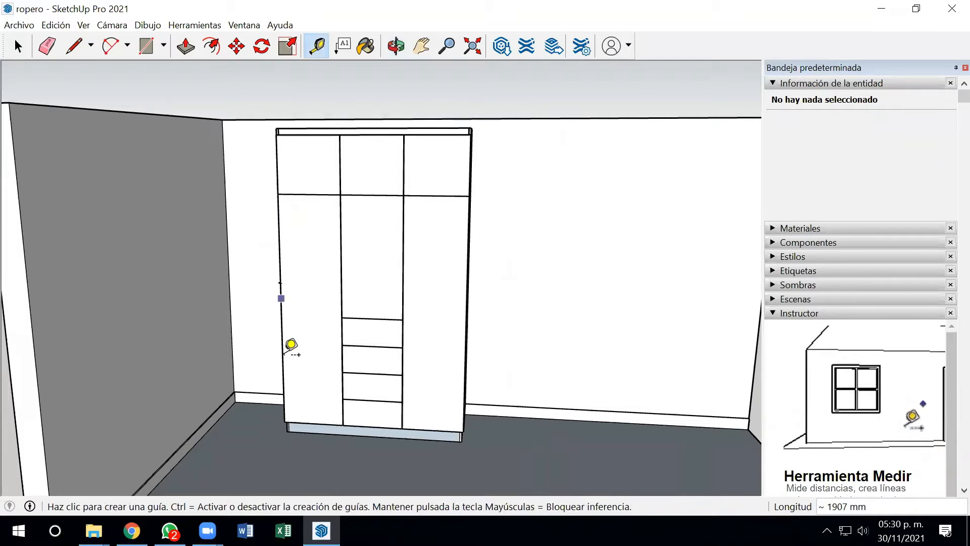
Measure down the joint between the tall side door and the central door, starting from its upper corner
{"action": "scroll", "coordinate": [334, 283], "scroll_direction": "up", "scroll_amount": 2}
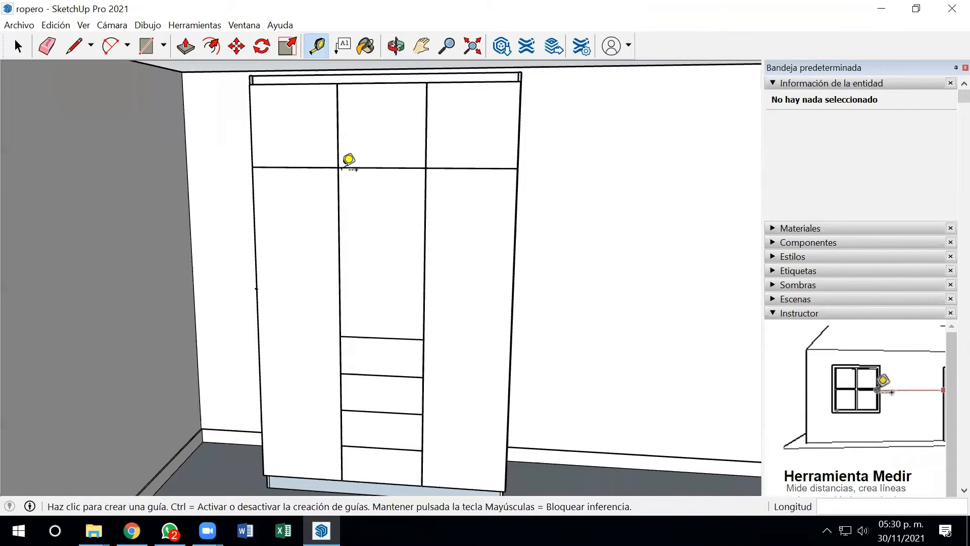
{"action": "left_click", "coordinate": [339, 168]}
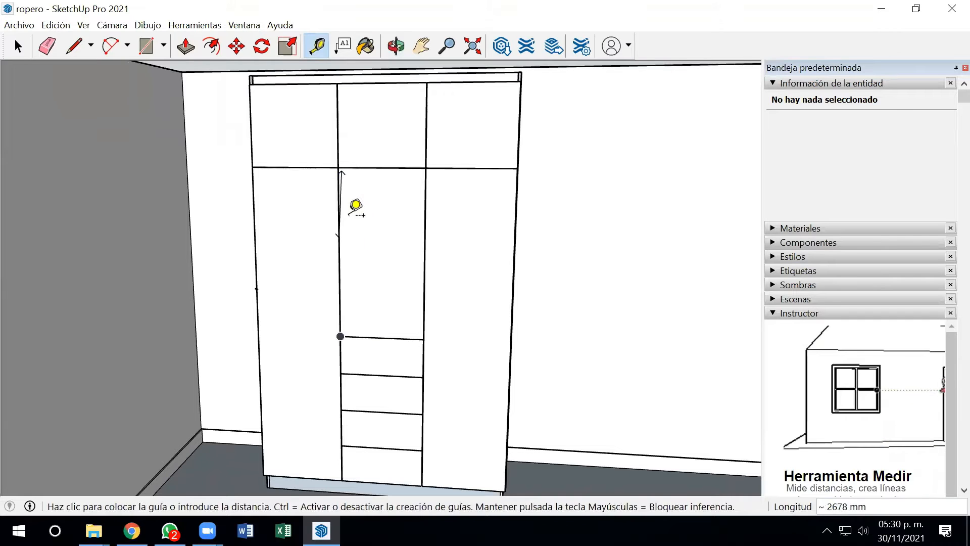
{"action": "left_click", "coordinate": [343, 218]}
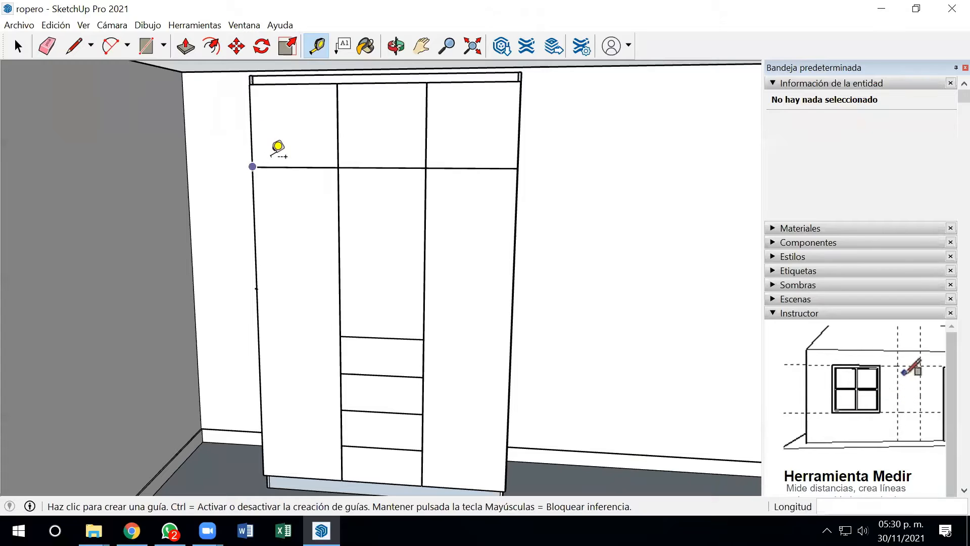
{"action": "scroll", "coordinate": [292, 271], "scroll_direction": "down", "scroll_amount": 8}
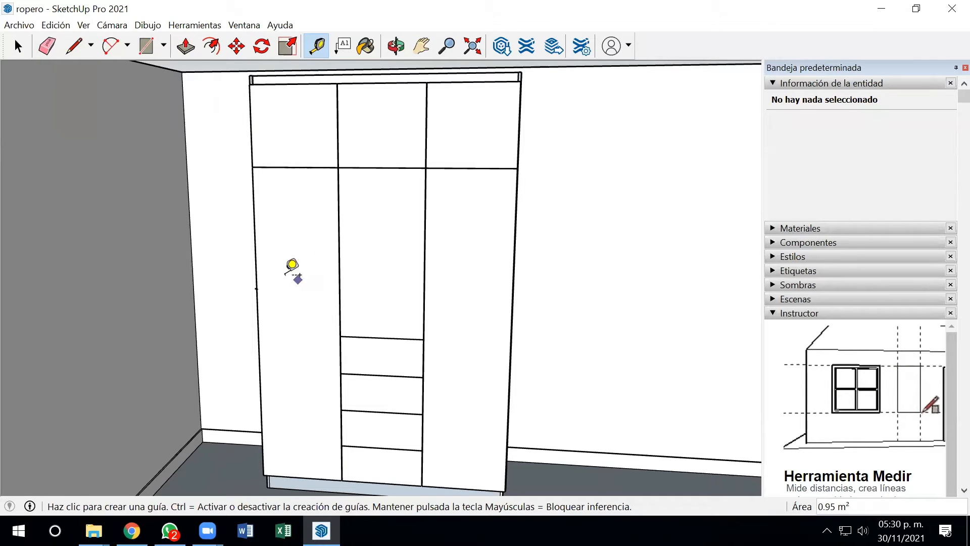
{"action": "middle_click_drag", "start_coordinate": [368, 381], "coordinate": [281, 398]}
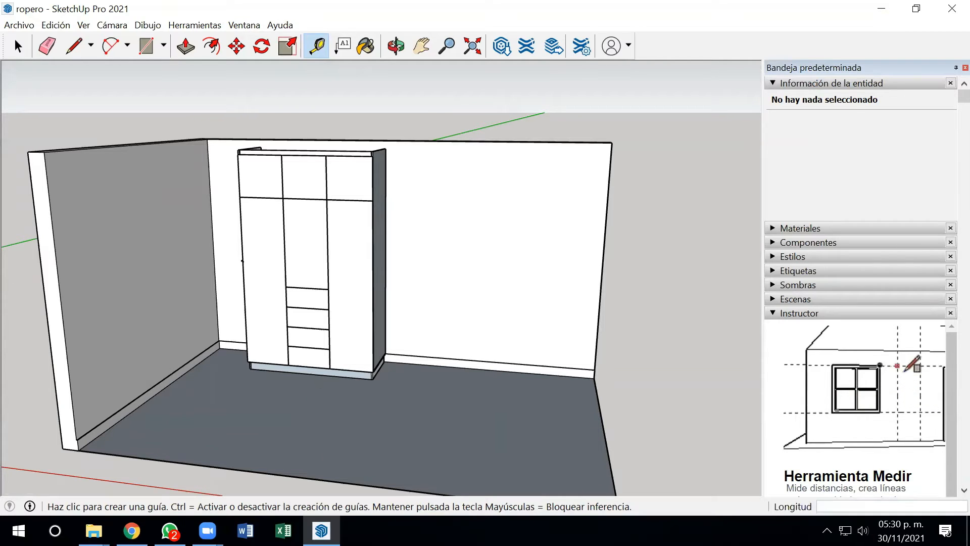
Switch to Chrome and search Google Images for "bisagra pispote distancia"
{"action": "left_click", "coordinate": [131, 530]}
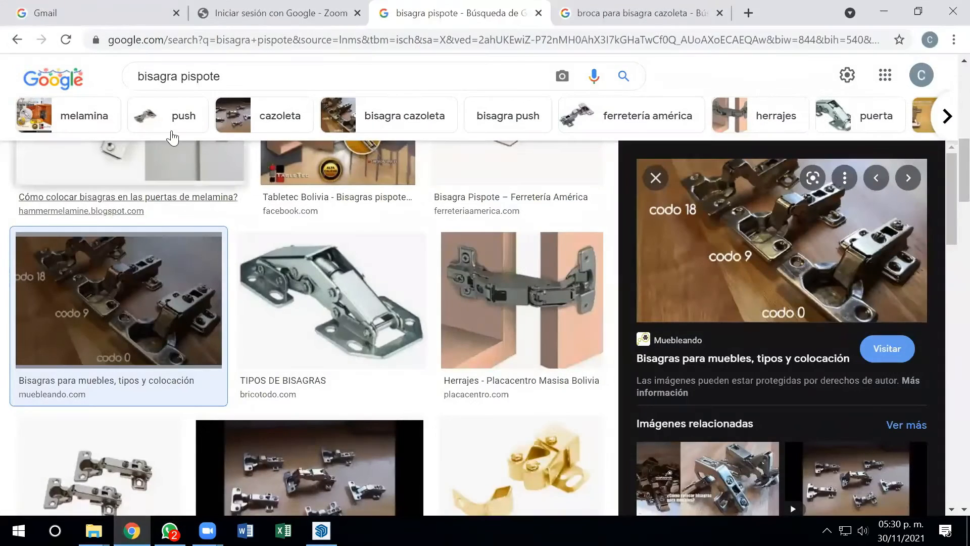
{"action": "left_click", "coordinate": [248, 78]}
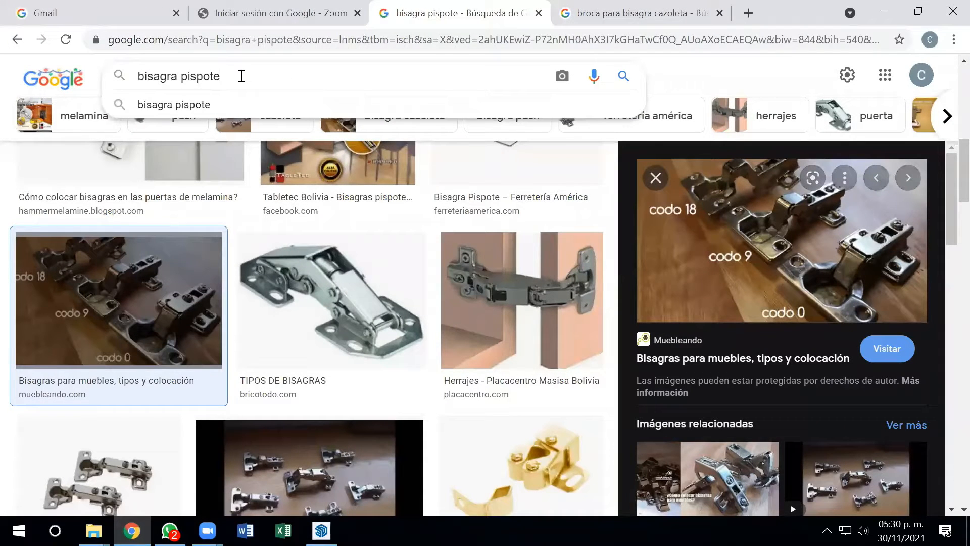
{"action": "type", "text": "distancia"}
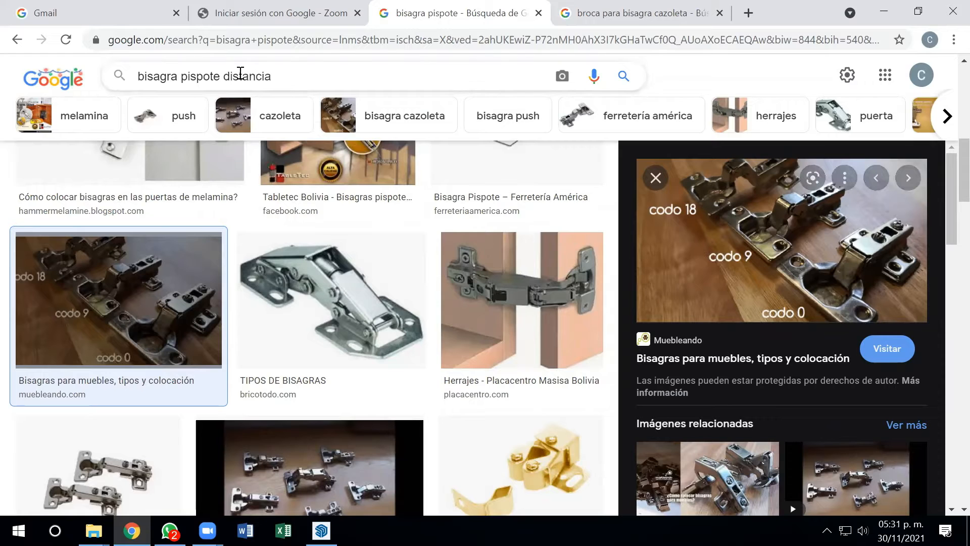
{"action": "key", "text": "Return"}
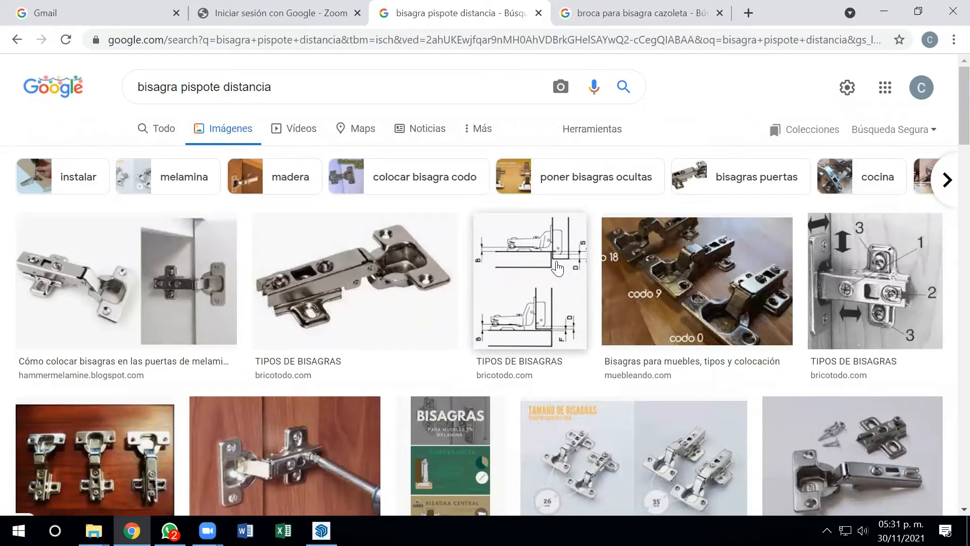
Open the BricoTodo "TIPOS DE BISAGRAS" diagram of hinge distances and look through the neighbouring image results
{"action": "left_click", "coordinate": [552, 270]}
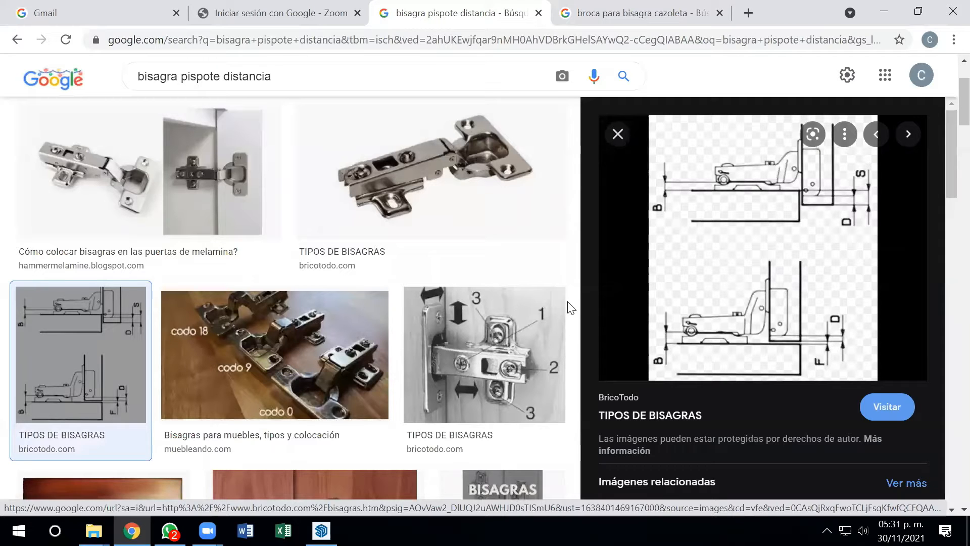
{"action": "scroll", "coordinate": [569, 306], "scroll_direction": "down", "scroll_amount": 5}
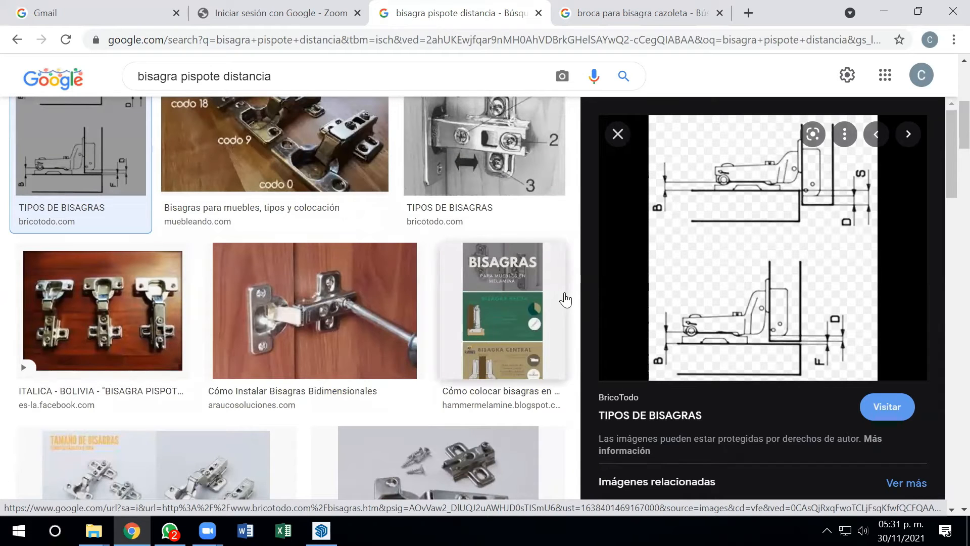
{"action": "scroll", "coordinate": [565, 300], "scroll_direction": "down", "scroll_amount": 2}
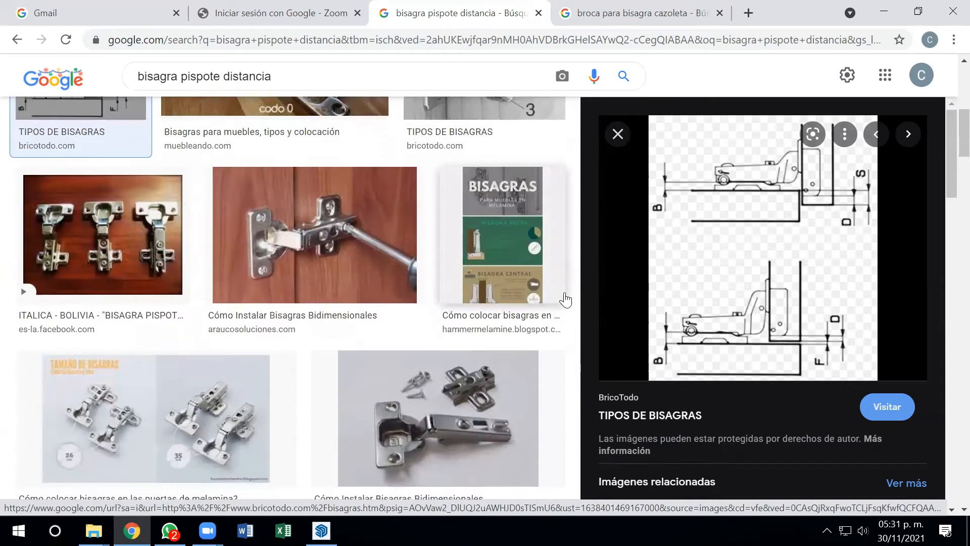
Open the "Cómo Instalar Bisagras Bidimensionales" image and its related Handy Home video result on adjusting hinges to level doors
{"action": "left_click", "coordinate": [330, 253]}
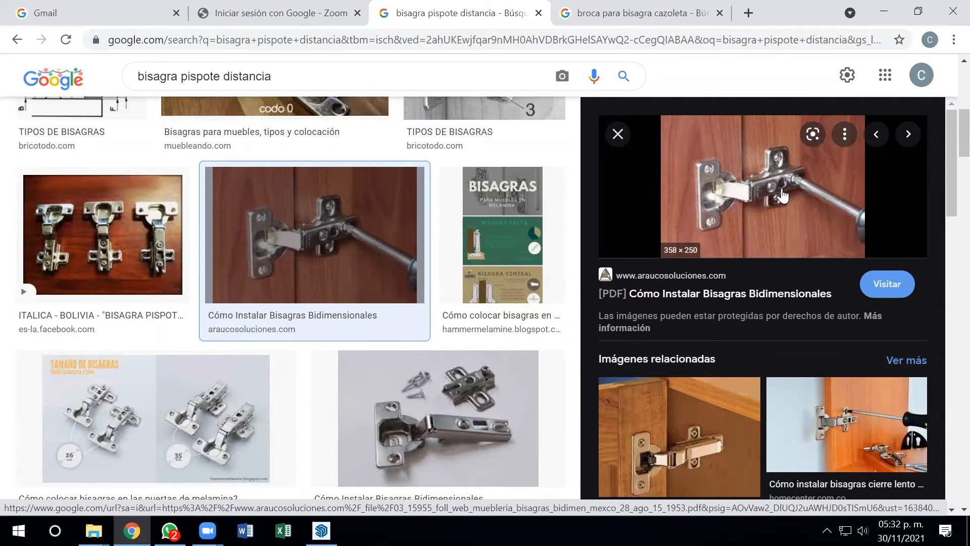
{"action": "scroll", "coordinate": [734, 328], "scroll_direction": "down", "scroll_amount": 4}
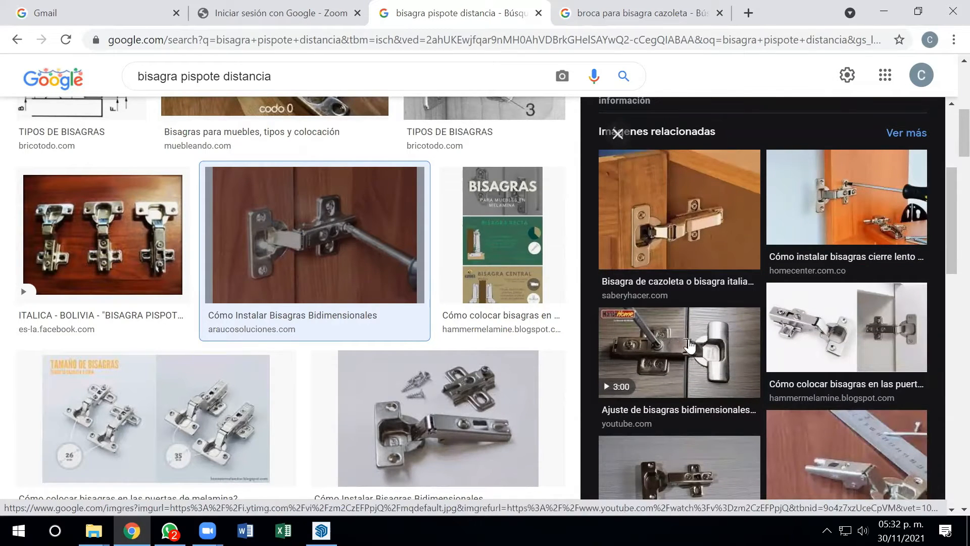
{"action": "left_click", "coordinate": [687, 335]}
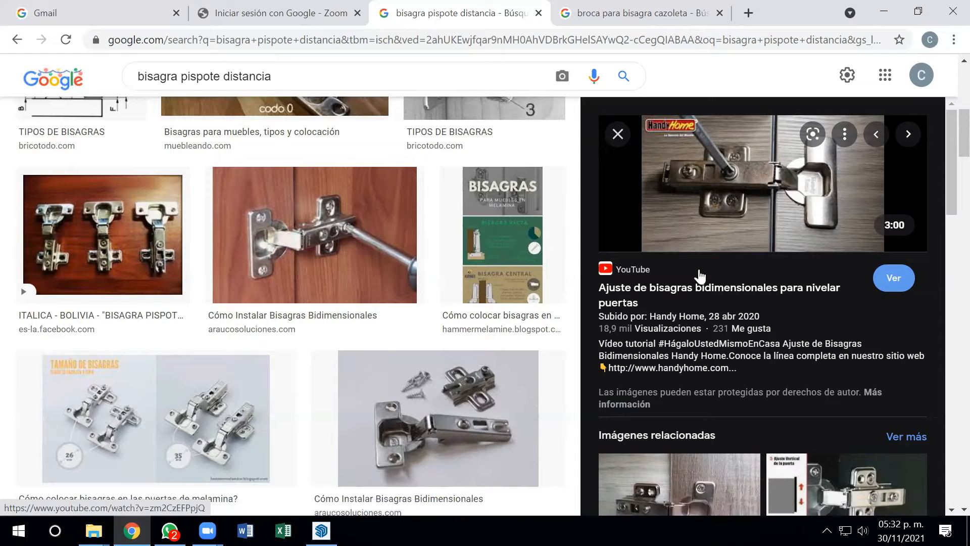
Browse the related hinge images, open the Hammer Melamine picture comparing 26 and 35 hinge sizes, and look through further results
{"action": "scroll", "coordinate": [737, 292], "scroll_direction": "down", "scroll_amount": 3}
{"action": "scroll", "coordinate": [741, 295], "scroll_direction": "down", "scroll_amount": 3}
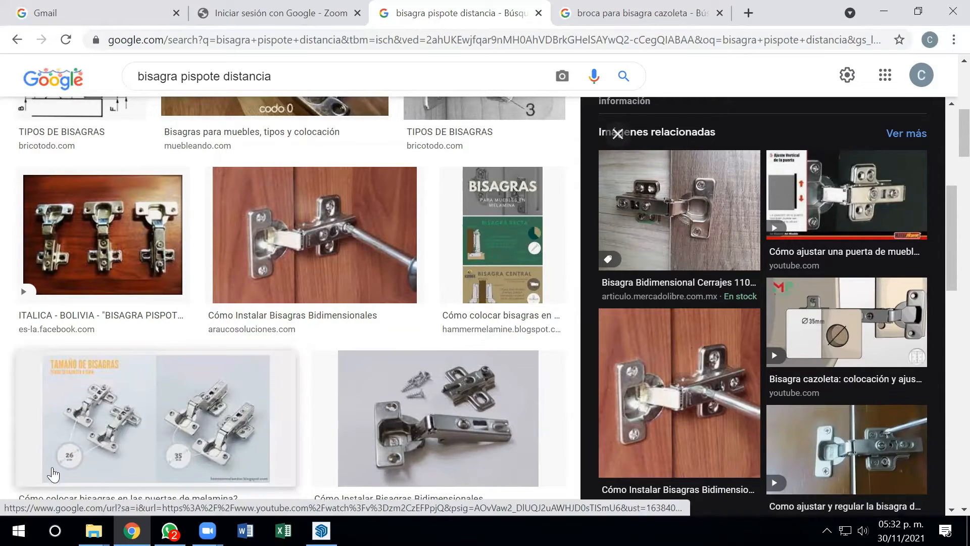
{"action": "left_click", "coordinate": [97, 451]}
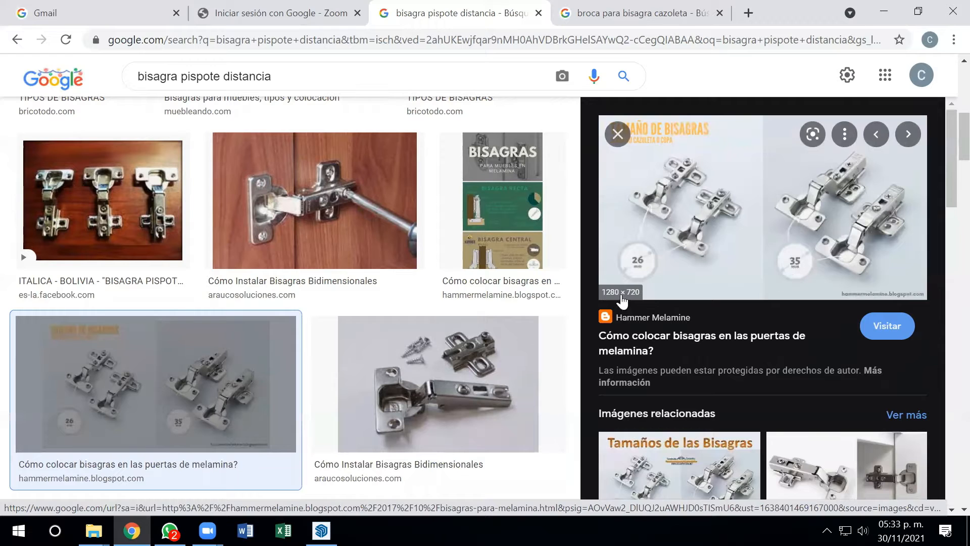
{"action": "scroll", "coordinate": [511, 333], "scroll_direction": "down", "scroll_amount": 6}
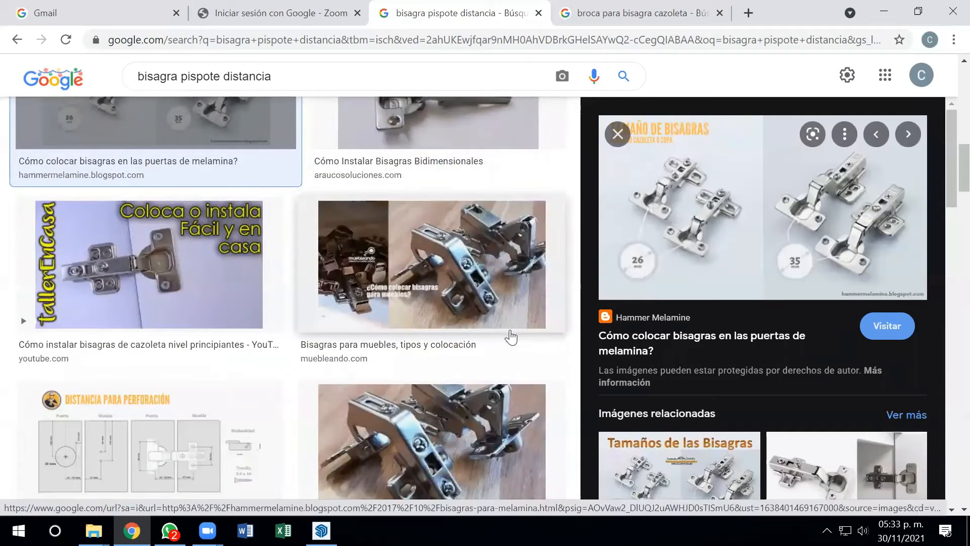
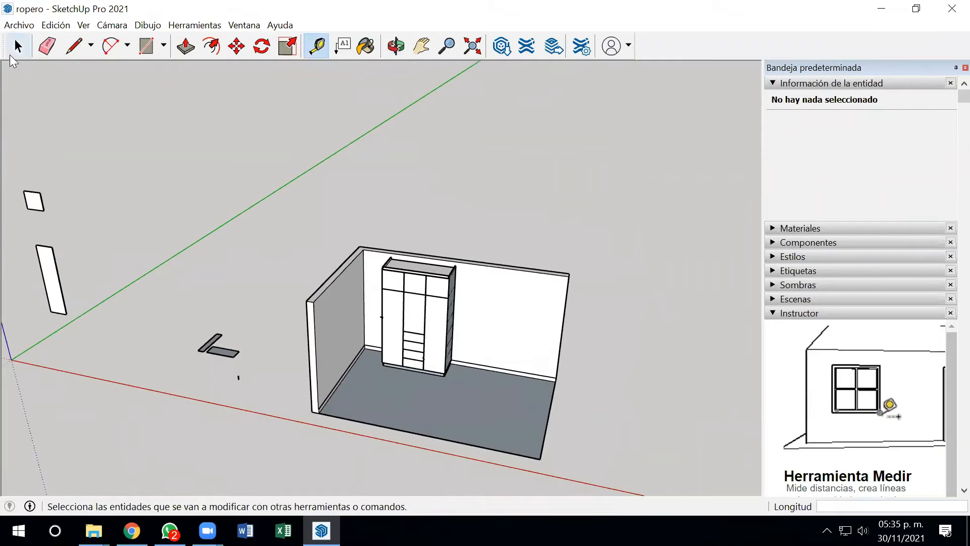
Move the wardrobe group about 4992 mm along the red axis, out of the room and past the end of the back wall
{"action": "left_click", "coordinate": [427, 347]}
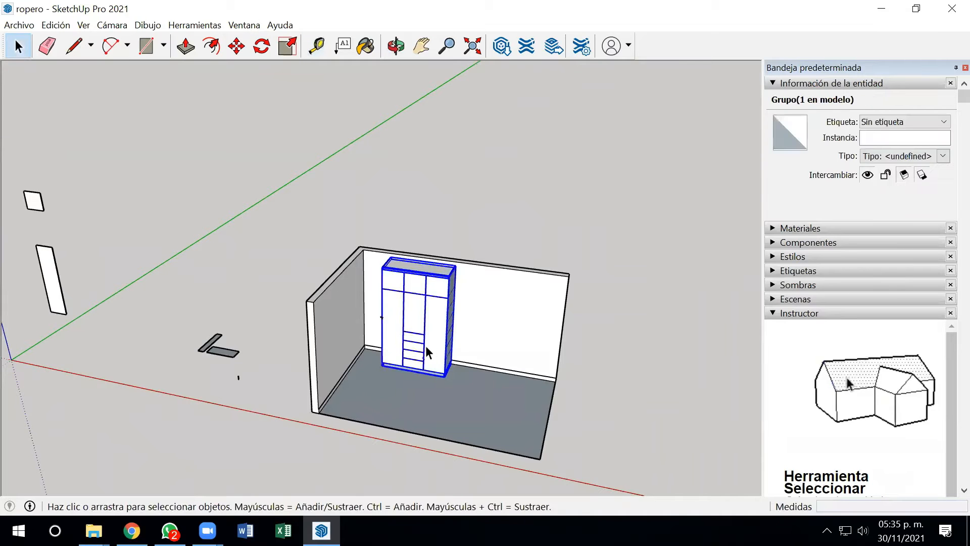
{"action": "left_click", "coordinate": [237, 46]}
{"action": "left_click", "coordinate": [290, 456]}
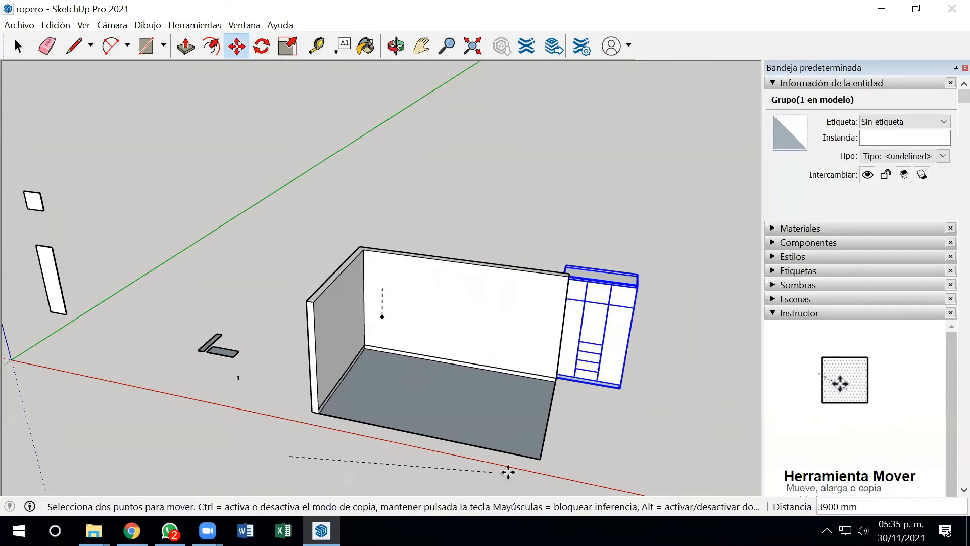
{"action": "scroll", "coordinate": [531, 473], "scroll_direction": "down", "scroll_amount": 3}
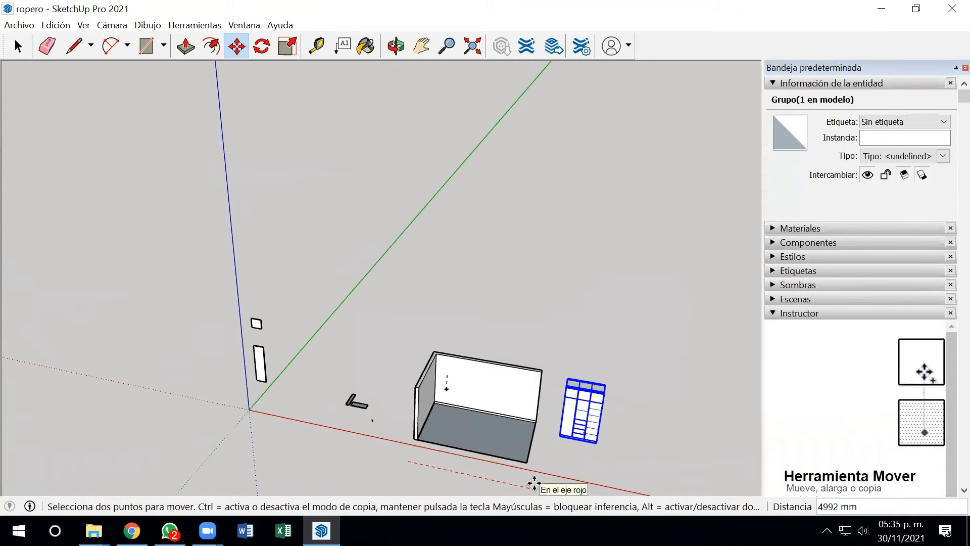
{"action": "left_click", "coordinate": [535, 483]}
Delete the leftover dashed guide line in front of the back wall near the room's corner
{"action": "scroll", "coordinate": [447, 411], "scroll_direction": "up", "scroll_amount": 3}
{"action": "middle_click_drag", "start_coordinate": [447, 411], "coordinate": [310, 335]}
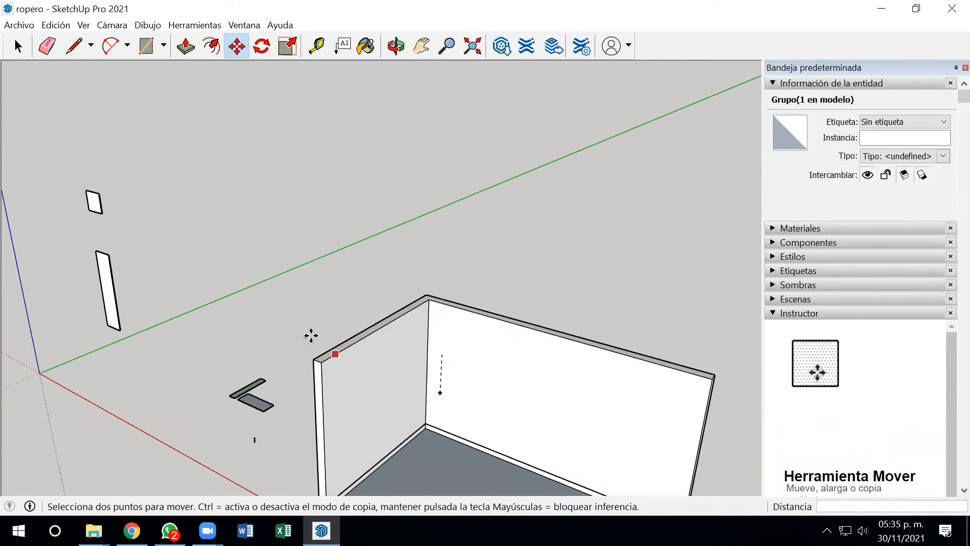
{"action": "left_click", "coordinate": [16, 48]}
{"action": "scroll", "coordinate": [455, 416], "scroll_direction": "up", "scroll_amount": 4}
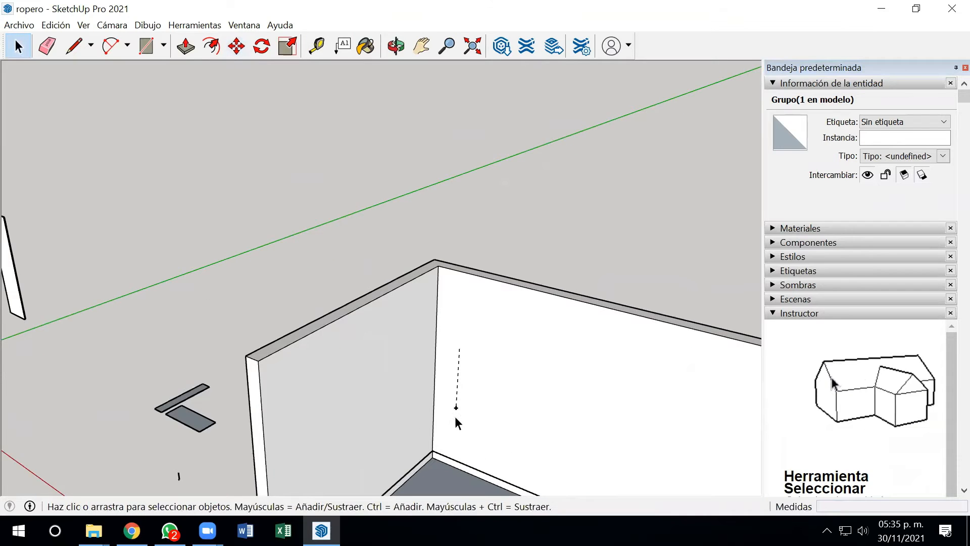
{"action": "left_click", "coordinate": [458, 404]}
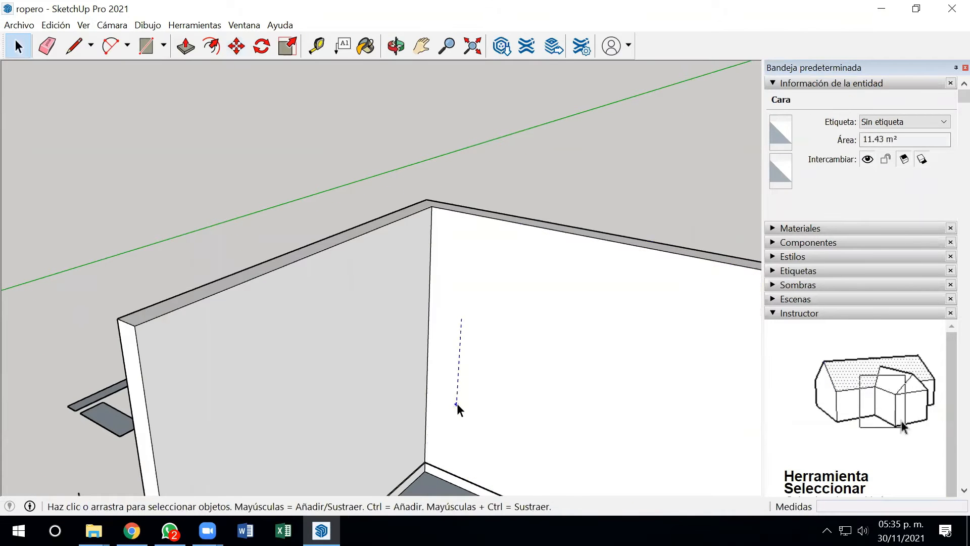
{"action": "key", "text": "Delete"}
{"action": "scroll", "coordinate": [456, 407], "scroll_direction": "down", "scroll_amount": 4}
{"action": "middle_click_drag", "start_coordinate": [451, 419], "coordinate": [485, 427]}
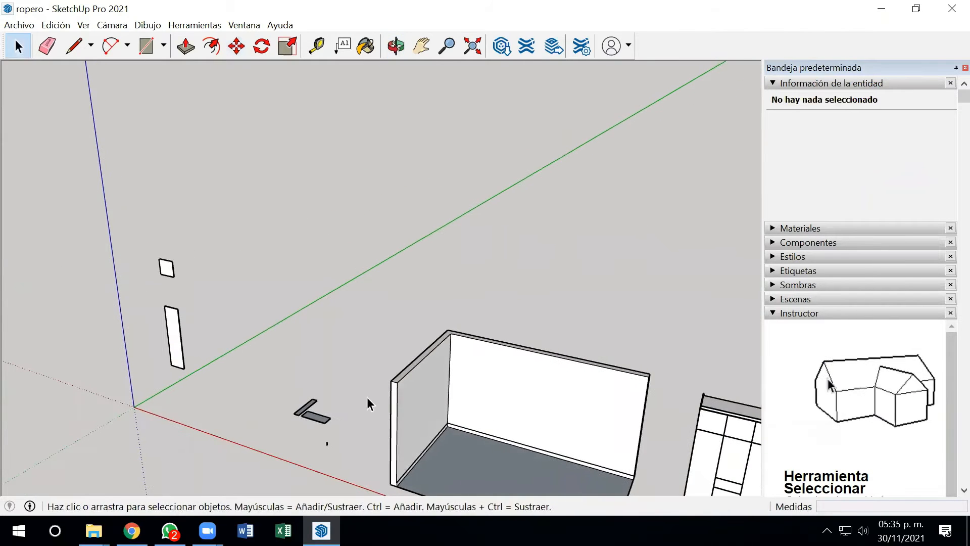
Draw a 1500 mm line from the room's inner corner along the floor edge of the back wall
{"action": "left_click", "coordinate": [74, 46]}
{"action": "scroll", "coordinate": [460, 444], "scroll_direction": "up", "scroll_amount": 3}
{"action": "scroll", "coordinate": [495, 437], "scroll_direction": "up", "scroll_amount": 2}
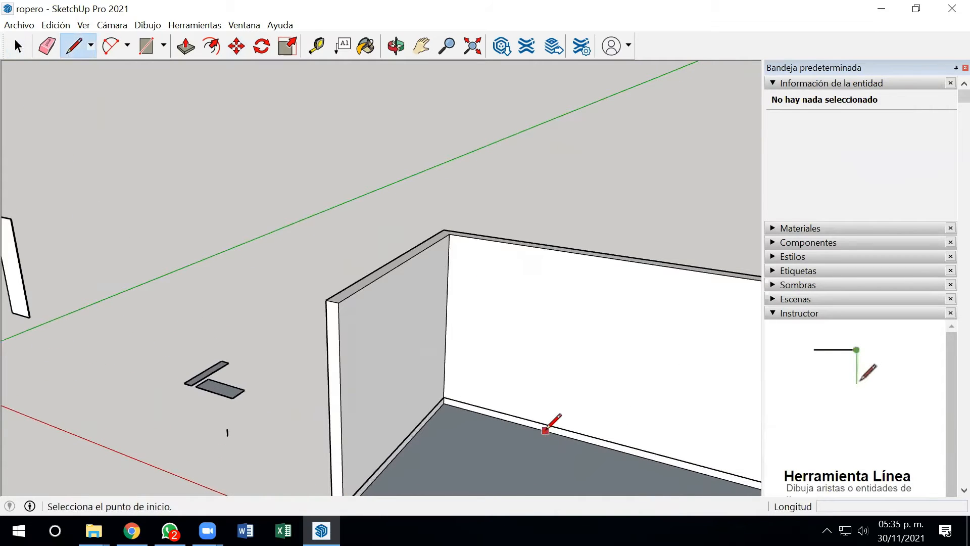
{"action": "scroll", "coordinate": [445, 404], "scroll_direction": "up", "scroll_amount": 4}
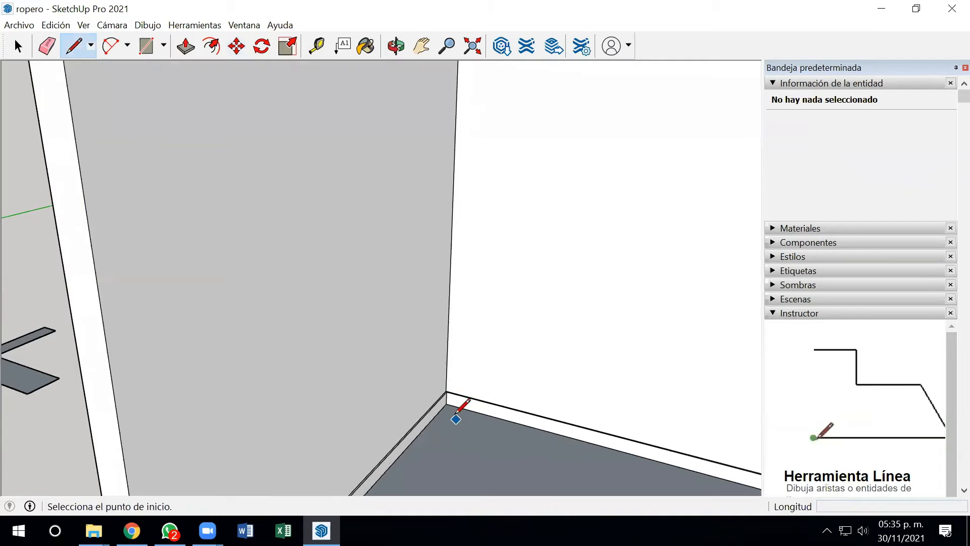
{"action": "left_click", "coordinate": [447, 403]}
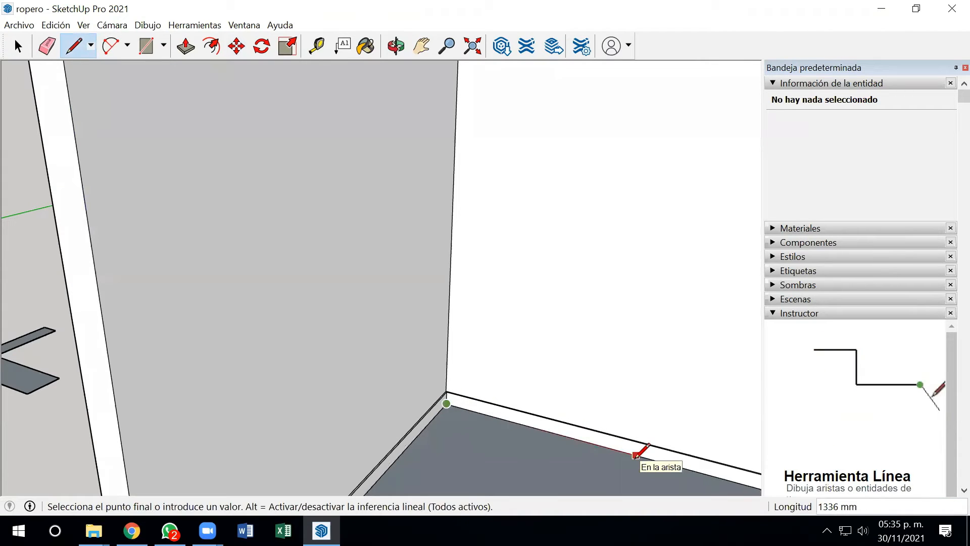
{"action": "type", "text": "1500"}
{"action": "key", "text": "Return"}
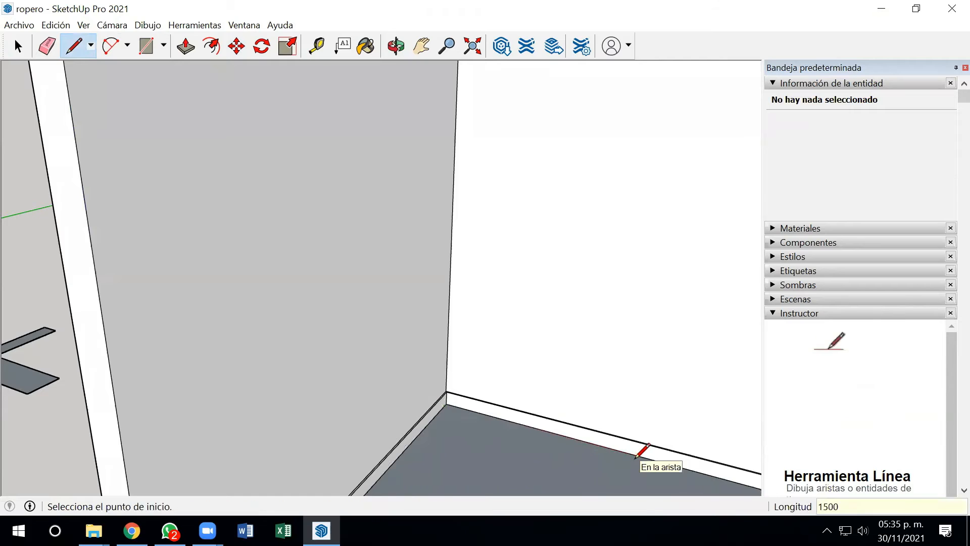
Outline a 150 by 600 mm rectangle on the floor, starting 1500 mm from the corner and projecting from the back wall
{"action": "scroll", "coordinate": [632, 451], "scroll_direction": "down", "scroll_amount": 8}
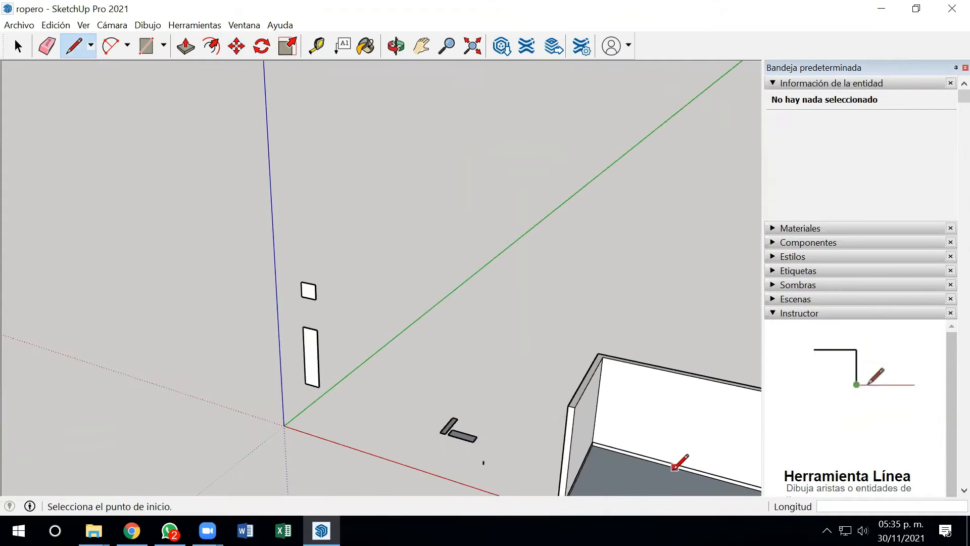
{"action": "left_click", "coordinate": [651, 461]}
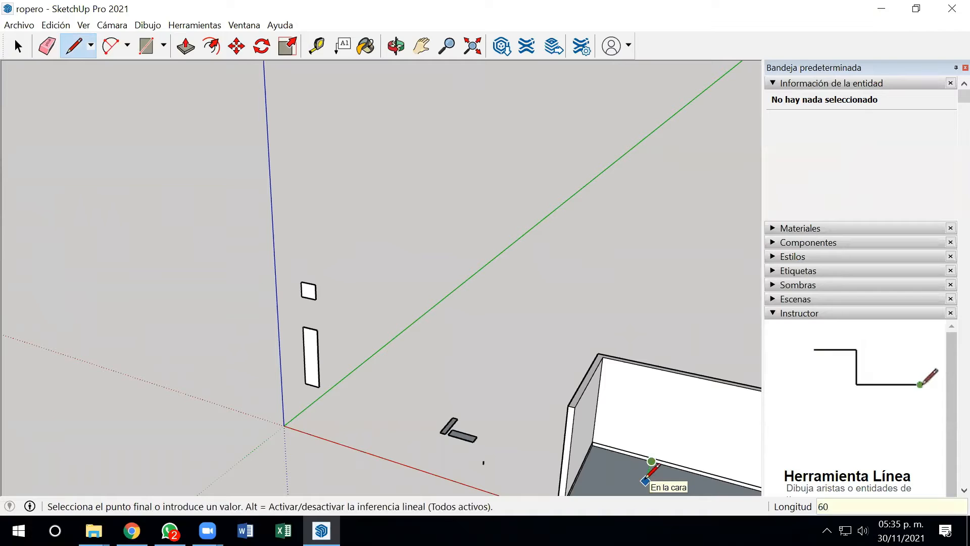
{"action": "key", "text": "Return"}
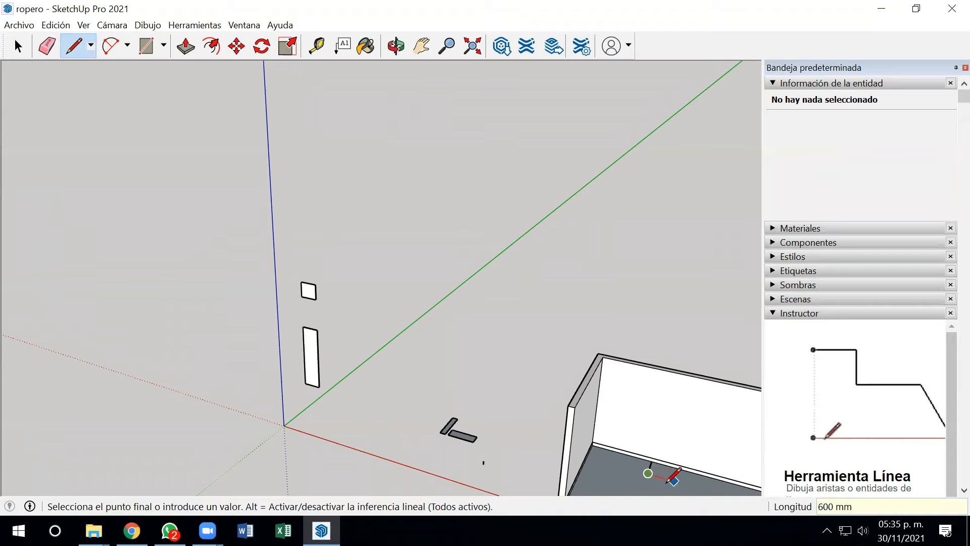
{"action": "type", "text": "150"}
{"action": "key", "text": "Return"}
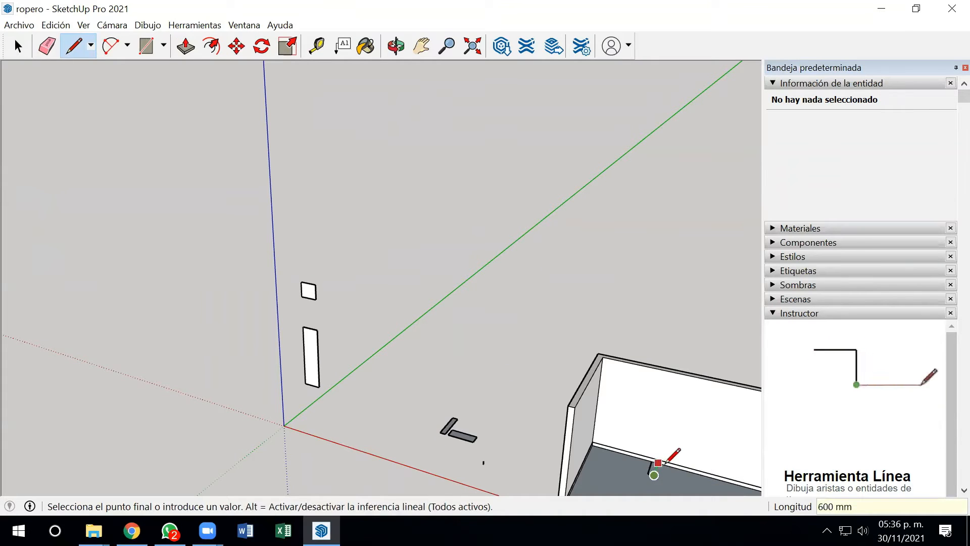
{"action": "key", "text": "Escape"}
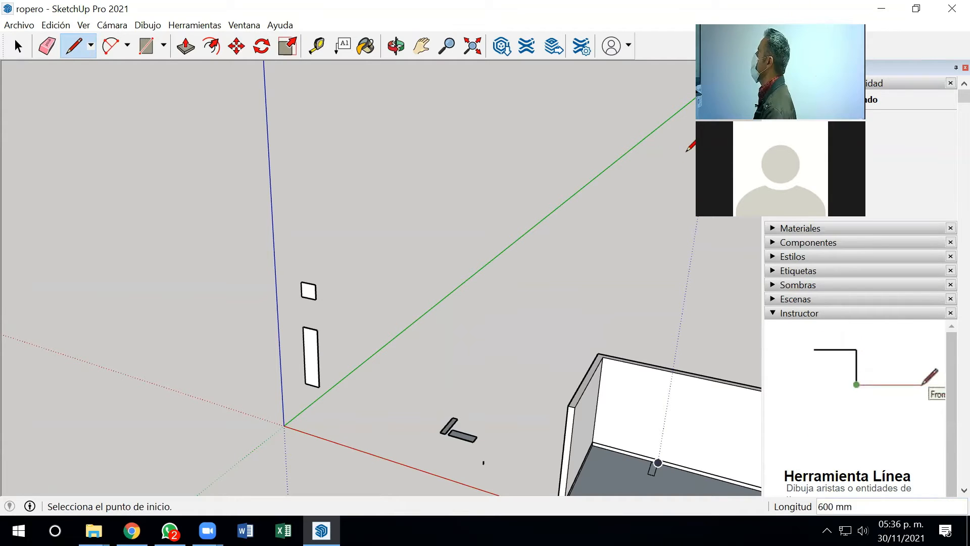
Extrude the floor rectangle 2600 mm up to the top of the walls as a partition
{"action": "left_click", "coordinate": [186, 46]}
{"action": "scroll", "coordinate": [581, 414], "scroll_direction": "up", "scroll_amount": 2}
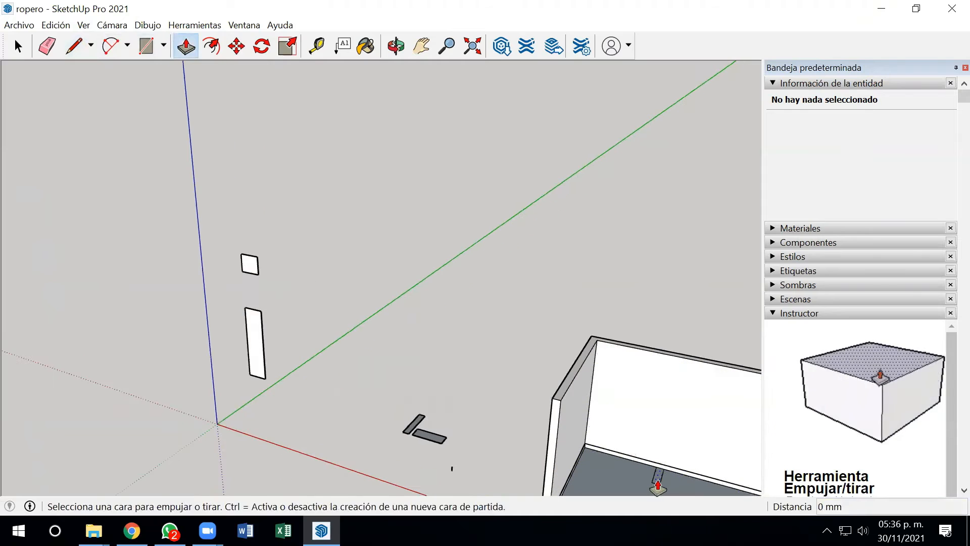
{"action": "left_click", "coordinate": [659, 472]}
{"action": "left_click", "coordinate": [697, 368]}
Extend the partition's rear face 10 mm so it meets the back wall above the baseboard
{"action": "middle_click_drag", "start_coordinate": [630, 438], "coordinate": [548, 478]}
{"action": "scroll", "coordinate": [659, 399], "scroll_direction": "up", "scroll_amount": 4}
{"action": "scroll", "coordinate": [581, 472], "scroll_direction": "up", "scroll_amount": 4}
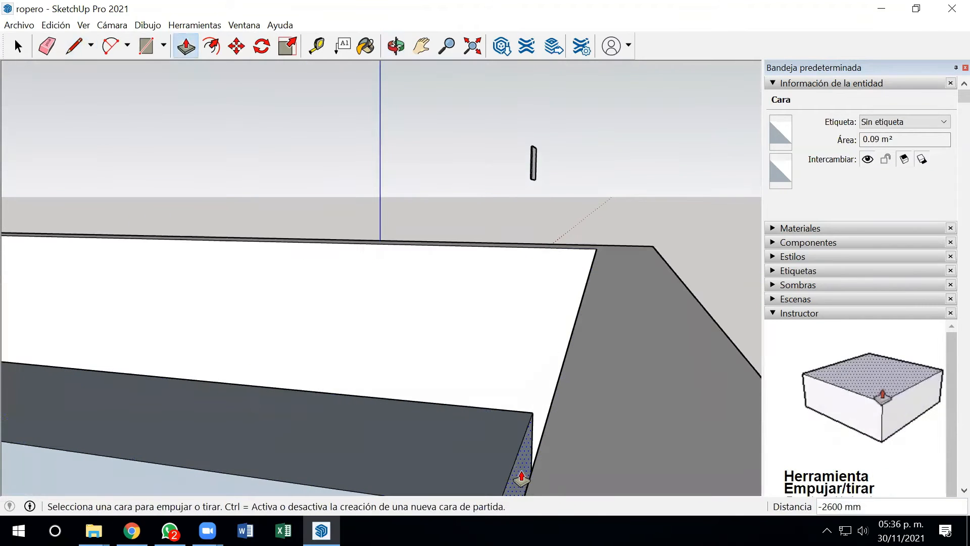
{"action": "left_click", "coordinate": [523, 477]}
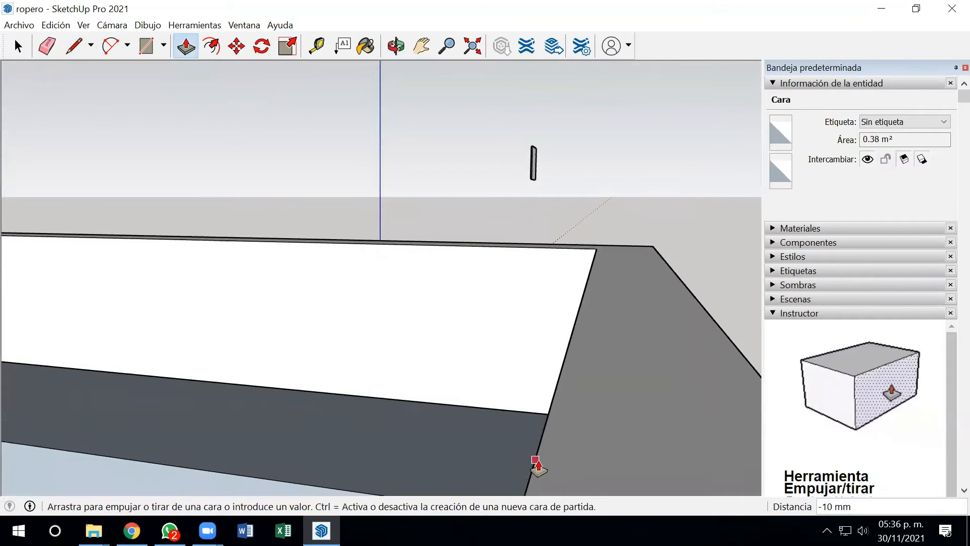
{"action": "left_click", "coordinate": [538, 464]}
{"action": "scroll", "coordinate": [546, 411], "scroll_direction": "down", "scroll_amount": 5}
{"action": "middle_click_drag", "start_coordinate": [379, 451], "coordinate": [502, 418]}
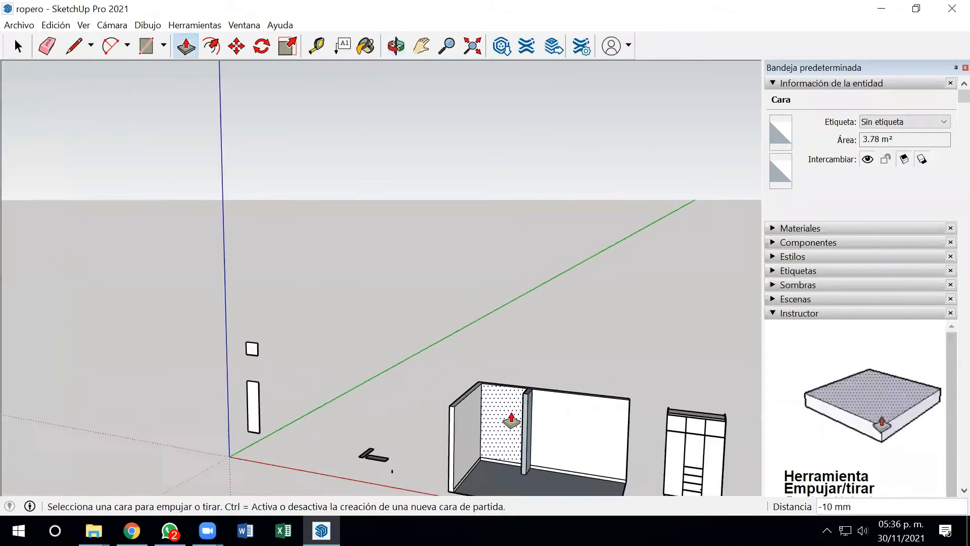
Examine the new partition in the room and the wardrobe beside it from several sides
{"action": "scroll", "coordinate": [526, 458], "scroll_direction": "down", "scroll_amount": 3}
{"action": "scroll", "coordinate": [519, 453], "scroll_direction": "up", "scroll_amount": 5}
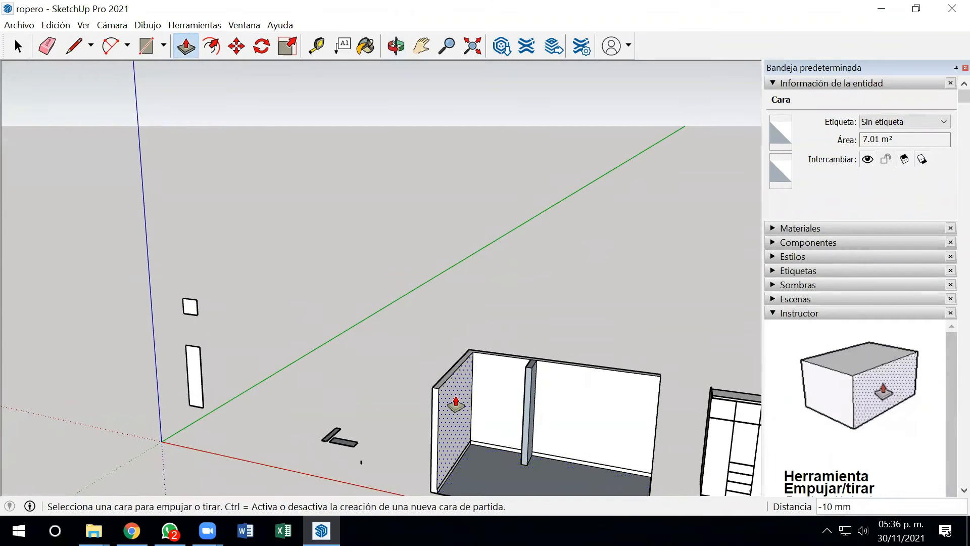
{"action": "left_click", "coordinate": [20, 46]}
{"action": "scroll", "coordinate": [580, 404], "scroll_direction": "down", "scroll_amount": 3}
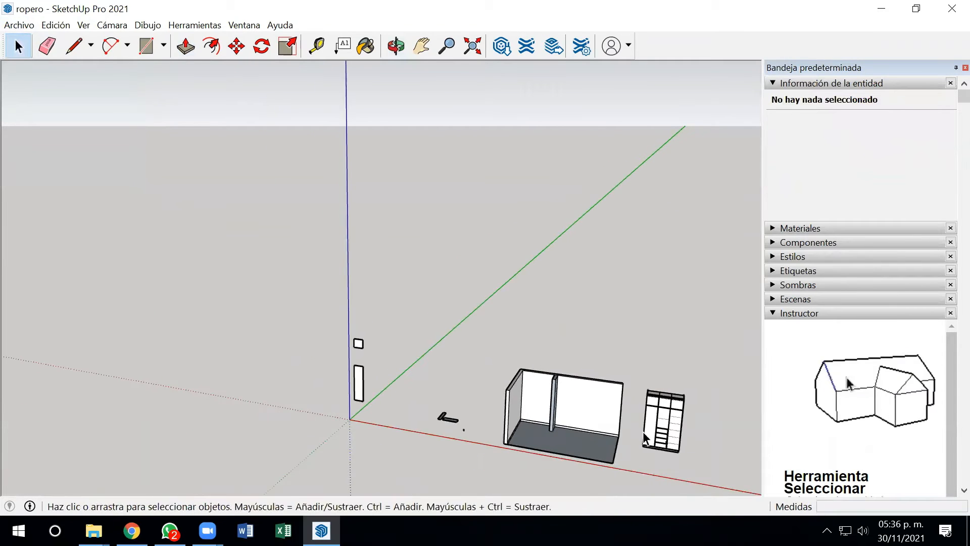
{"action": "scroll", "coordinate": [664, 423], "scroll_direction": "up", "scroll_amount": 2}
{"action": "middle_click_drag", "start_coordinate": [511, 447], "coordinate": [587, 368]}
{"action": "scroll", "coordinate": [623, 398], "scroll_direction": "up", "scroll_amount": 2}
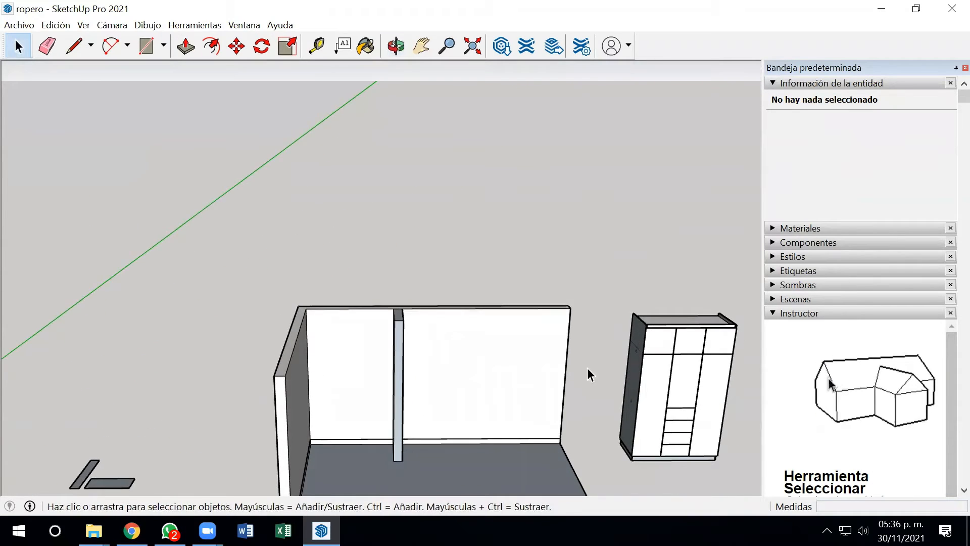
{"action": "scroll", "coordinate": [643, 368], "scroll_direction": "up", "scroll_amount": 3}
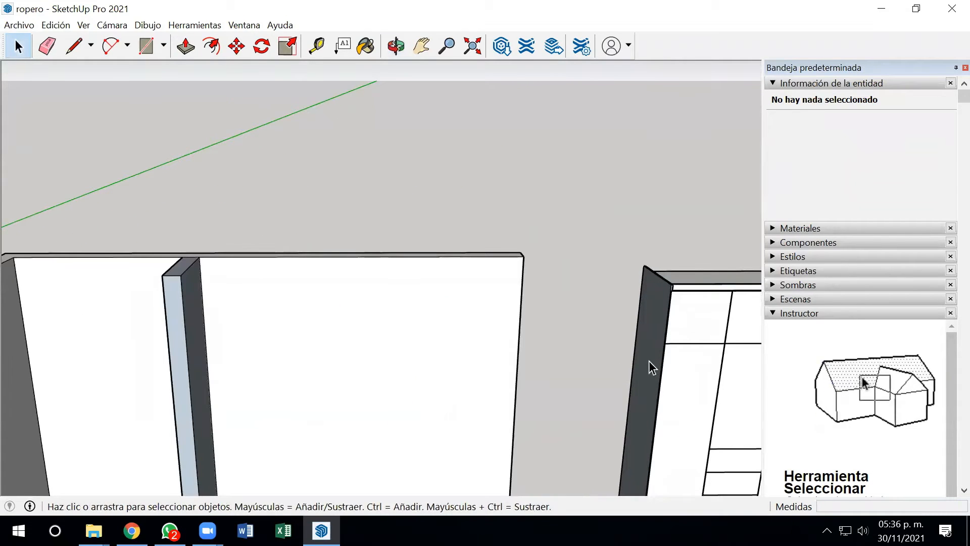
{"action": "scroll", "coordinate": [639, 373], "scroll_direction": "down", "scroll_amount": 4}
{"action": "middle_click_drag", "start_coordinate": [638, 373], "coordinate": [664, 443]}
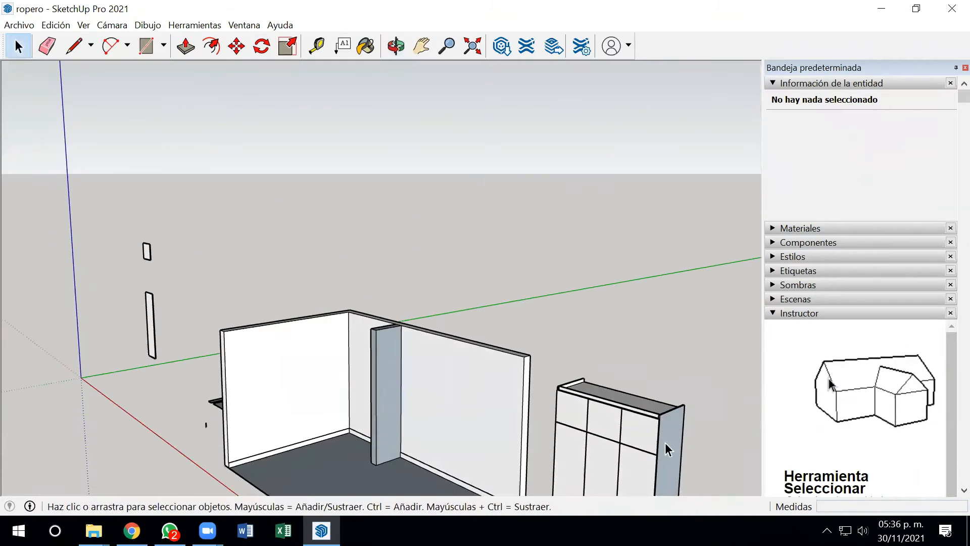
Draw a 100 mm line along the partition's top side edge, starting from its front corner
{"action": "left_click", "coordinate": [75, 46]}
{"action": "middle_click_drag", "start_coordinate": [218, 426], "coordinate": [507, 459]}
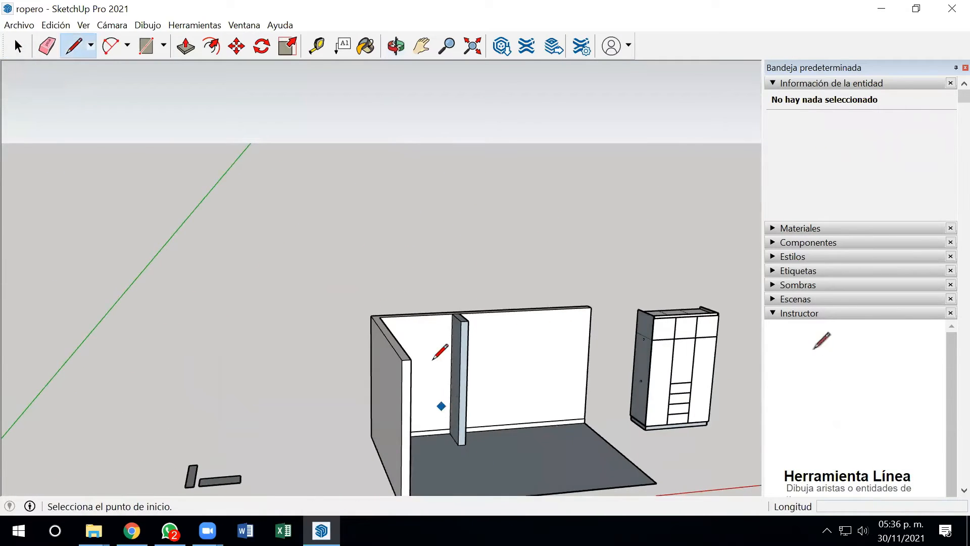
{"action": "scroll", "coordinate": [444, 349], "scroll_direction": "up", "scroll_amount": 6}
{"action": "middle_click_drag", "start_coordinate": [465, 303], "coordinate": [579, 357]}
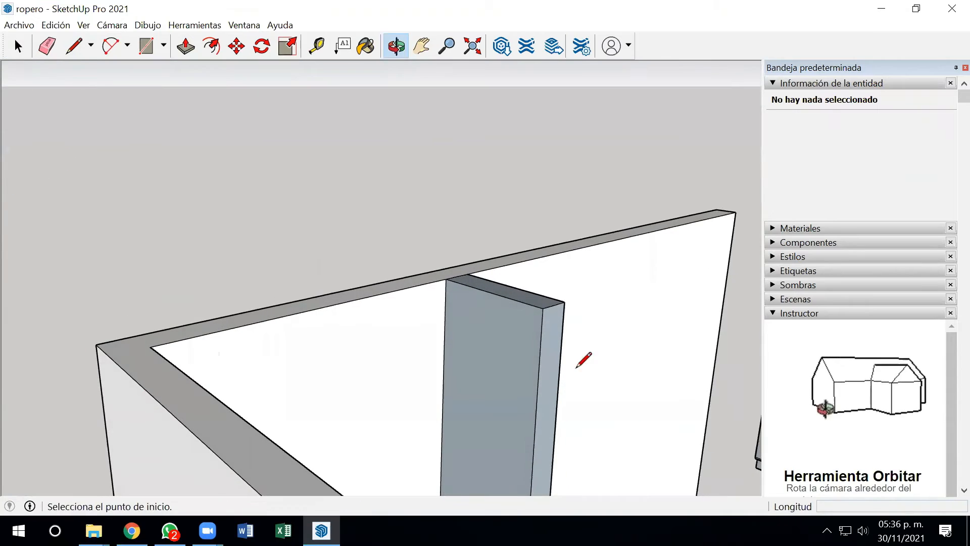
{"action": "scroll", "coordinate": [555, 323], "scroll_direction": "up", "scroll_amount": 3}
{"action": "left_click", "coordinate": [538, 308]}
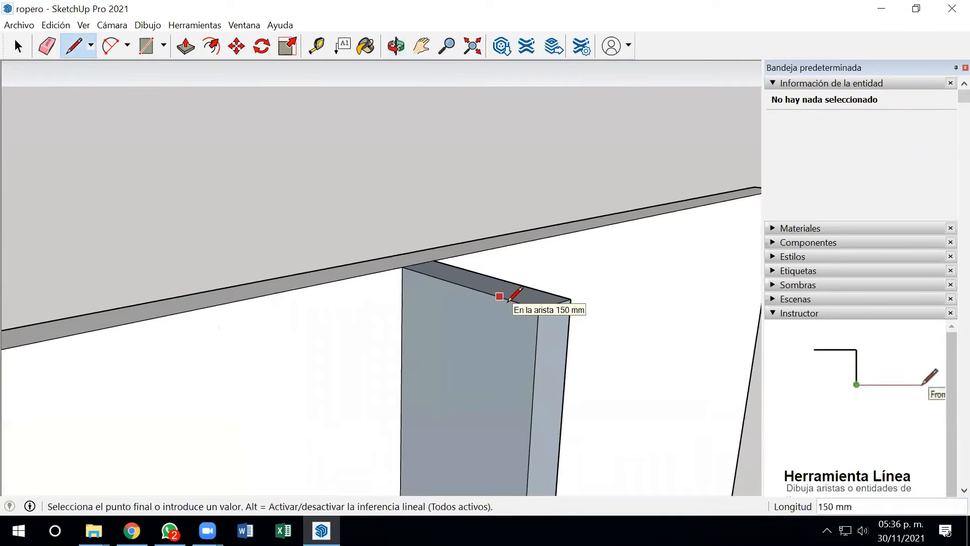
{"action": "left_click", "coordinate": [509, 300]}
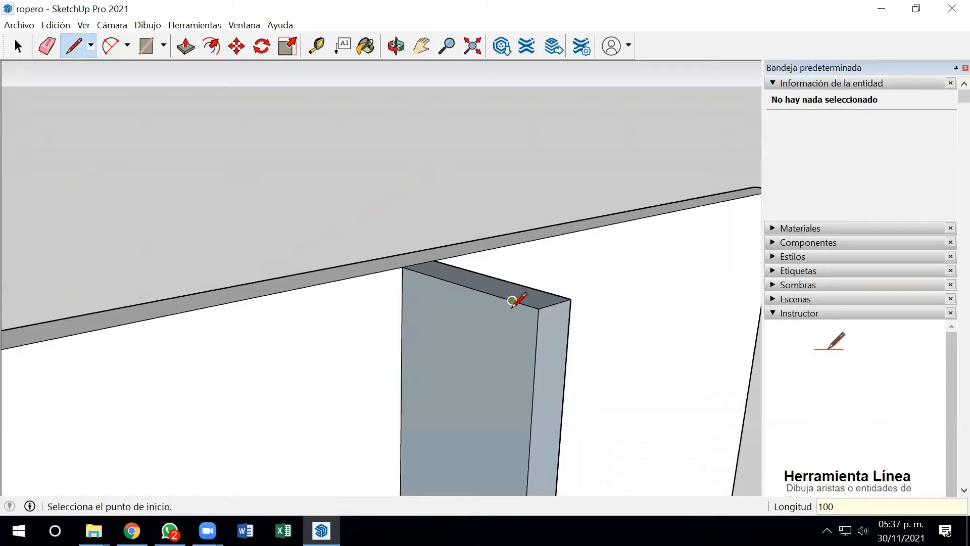
Draw a vertical 2600 mm line down the partition's side face to the floor, splitting off a front strip
{"action": "left_click", "coordinate": [512, 300]}
{"action": "scroll", "coordinate": [513, 303], "scroll_direction": "down", "scroll_amount": 6}
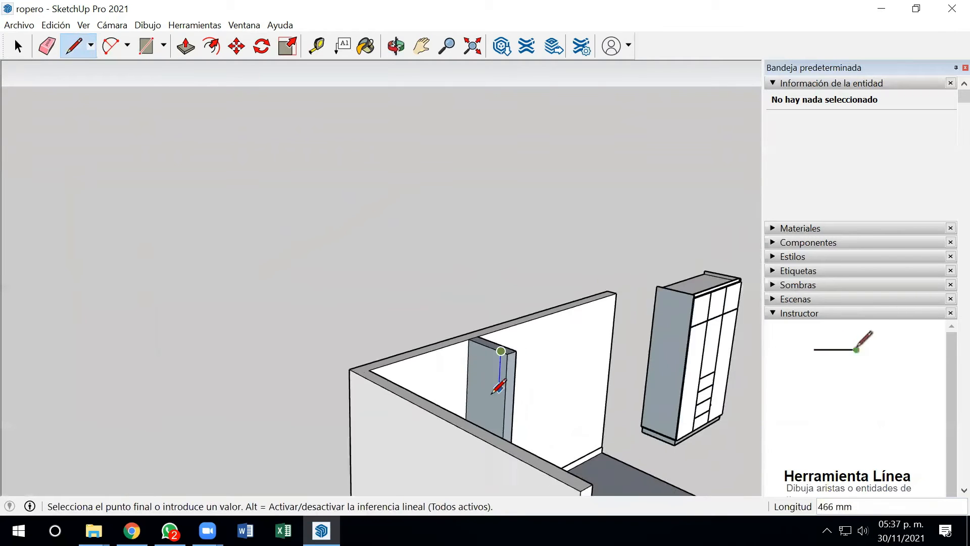
{"action": "middle_click_drag", "start_coordinate": [500, 424], "coordinate": [488, 370]}
{"action": "scroll", "coordinate": [489, 371], "scroll_direction": "down", "scroll_amount": 3}
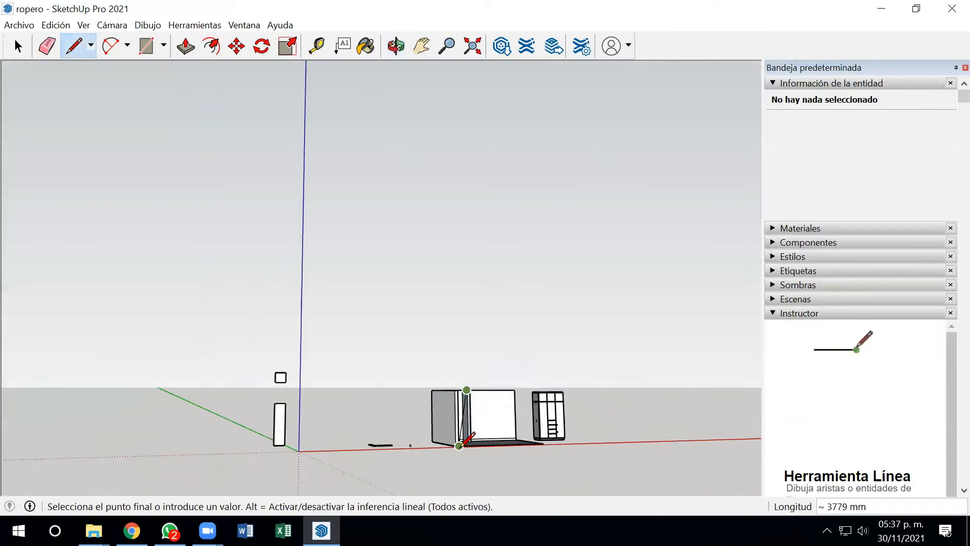
{"action": "scroll", "coordinate": [459, 445], "scroll_direction": "up", "scroll_amount": 3}
{"action": "middle_click_drag", "start_coordinate": [462, 433], "coordinate": [491, 433]}
{"action": "scroll", "coordinate": [480, 426], "scroll_direction": "up", "scroll_amount": 5}
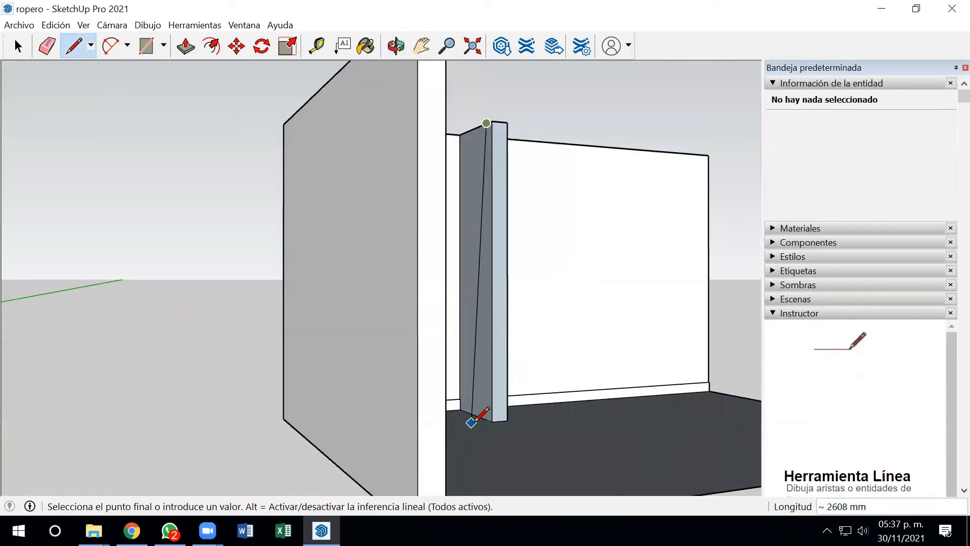
{"action": "scroll", "coordinate": [473, 422], "scroll_direction": "up", "scroll_amount": 2}
{"action": "left_click", "coordinate": [492, 416]}
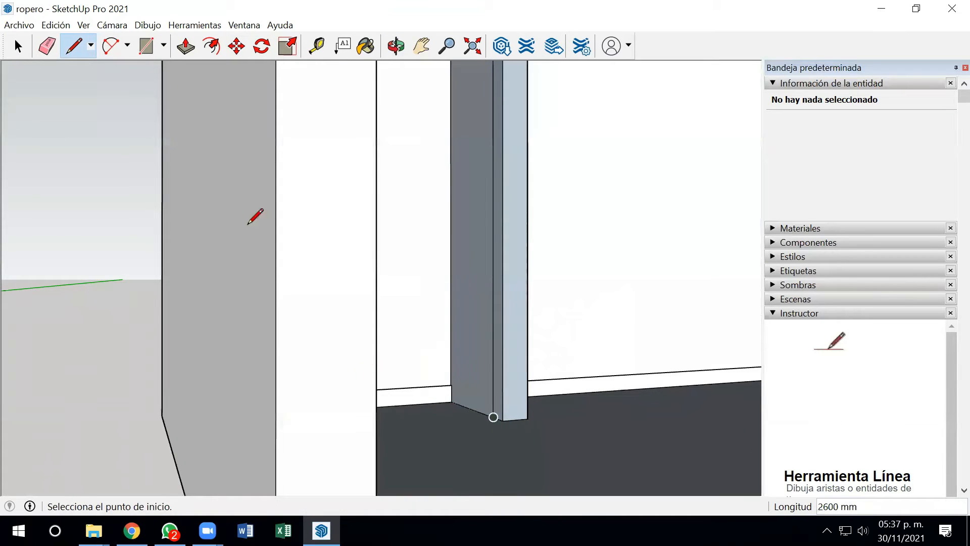
Pull the 100 mm front strip on the partition's side outward by 15 mm, creating a new starting face
{"action": "left_click", "coordinate": [186, 46]}
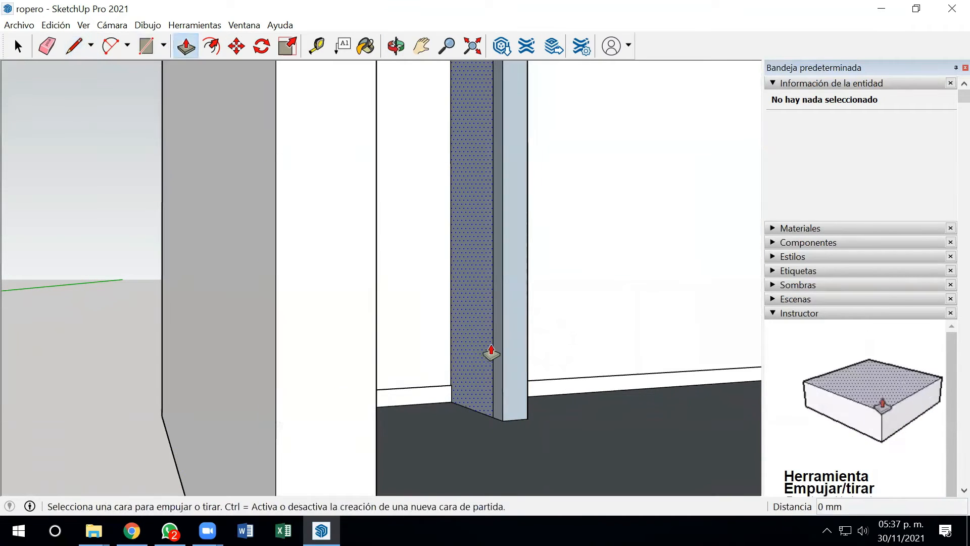
{"action": "scroll", "coordinate": [492, 351], "scroll_direction": "up", "scroll_amount": 2}
{"action": "left_click", "coordinate": [498, 350]}
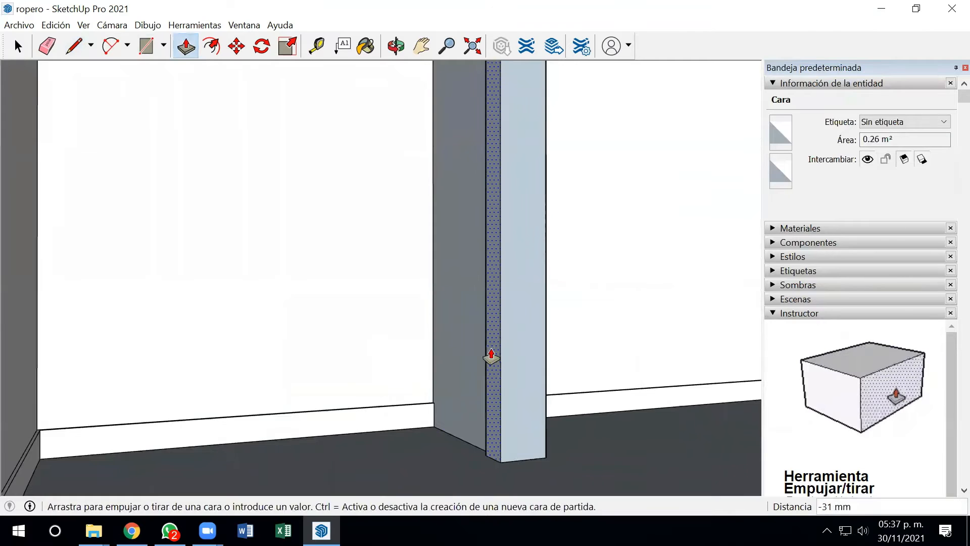
{"action": "left_click", "coordinate": [491, 355]}
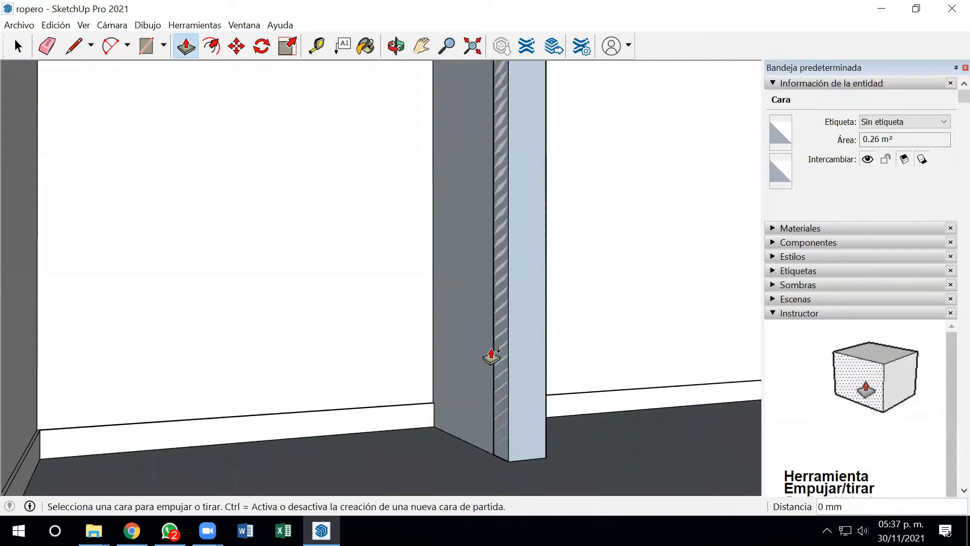
{"action": "left_click", "coordinate": [491, 355]}
{"action": "type", "text": "1"}
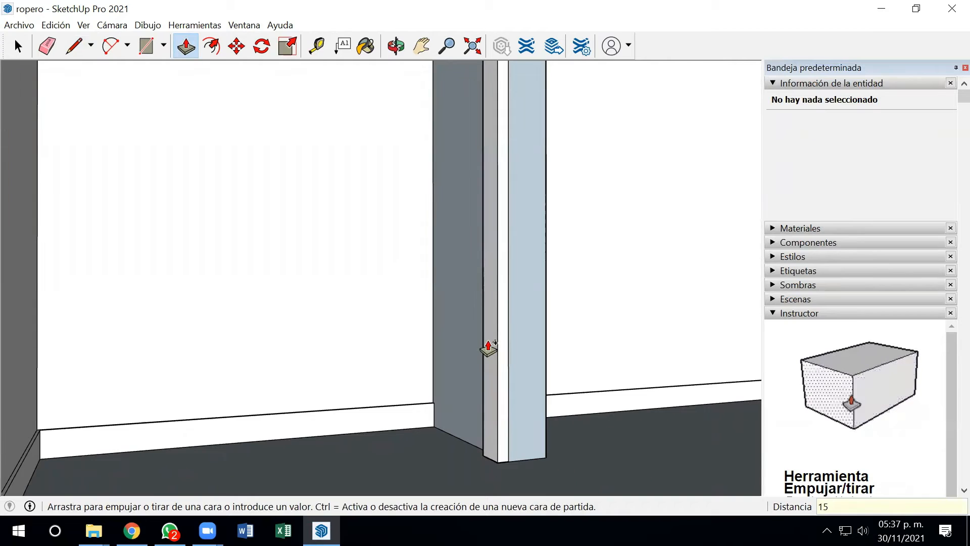
{"action": "type", "text": "5"}
{"action": "key", "text": "Return"}
Draw a 600 mm line along the side wall's top inner edge, starting from the back corner of the room
{"action": "scroll", "coordinate": [469, 429], "scroll_direction": "down", "scroll_amount": 3}
{"action": "middle_click_drag", "start_coordinate": [461, 441], "coordinate": [260, 438]}
{"action": "left_click", "coordinate": [76, 47]}
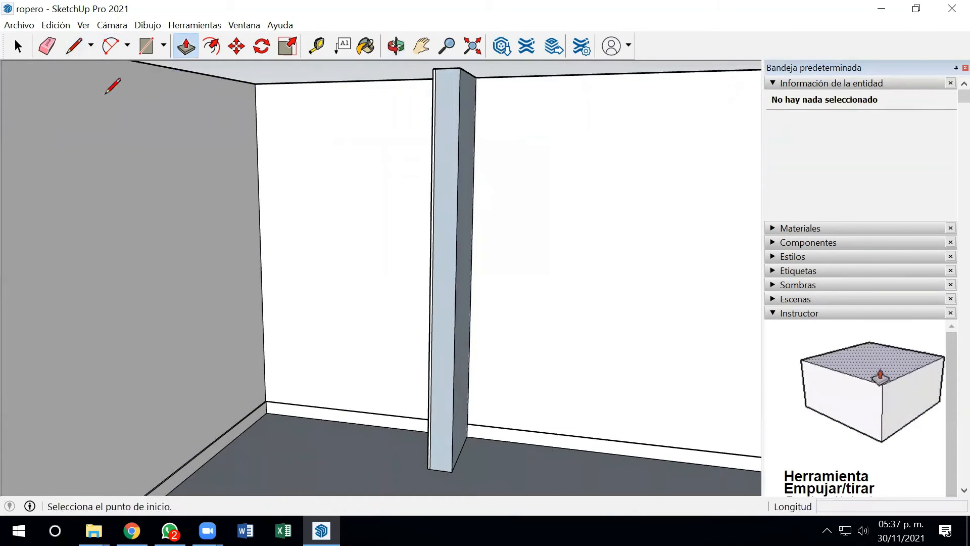
{"action": "scroll", "coordinate": [330, 334], "scroll_direction": "down", "scroll_amount": 4}
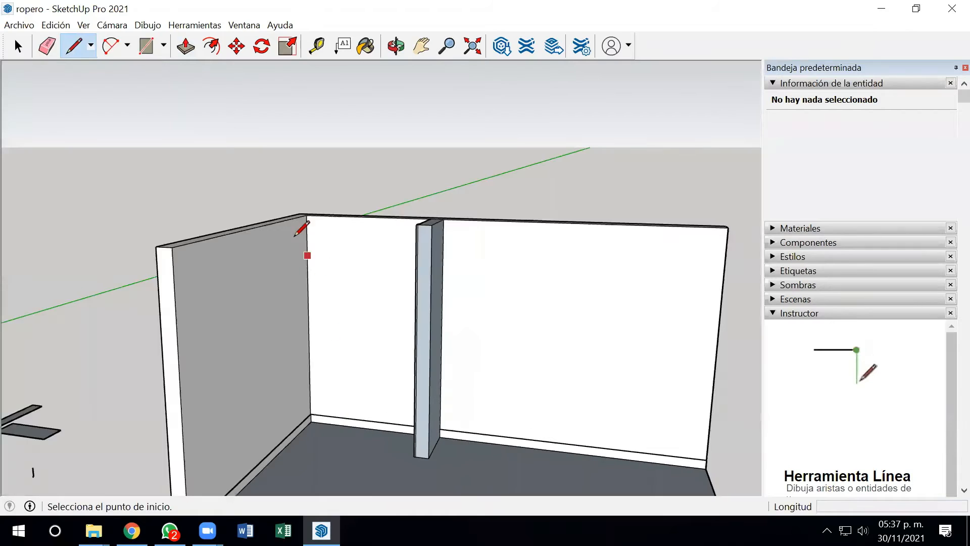
{"action": "scroll", "coordinate": [305, 211], "scroll_direction": "up", "scroll_amount": 5}
{"action": "left_click", "coordinate": [310, 215]}
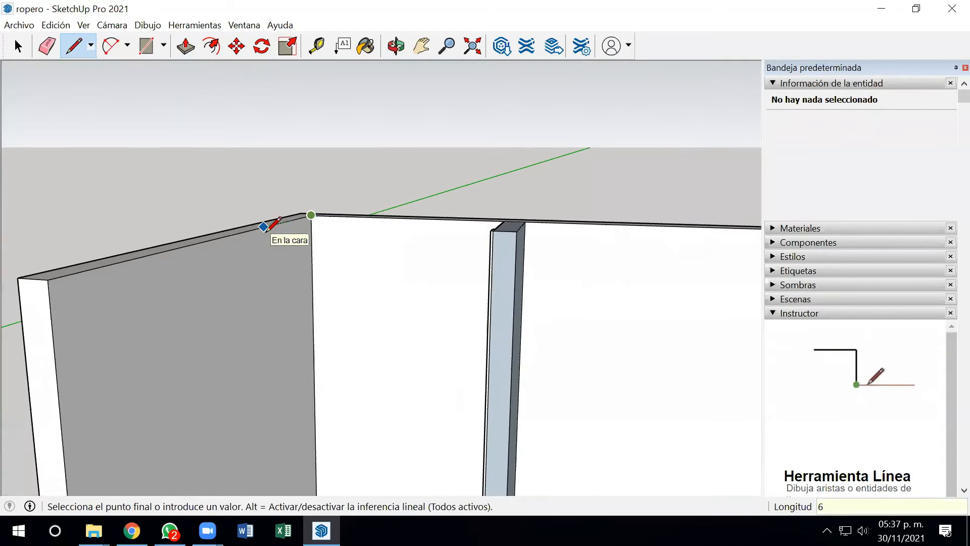
{"action": "key", "text": "Escape"}
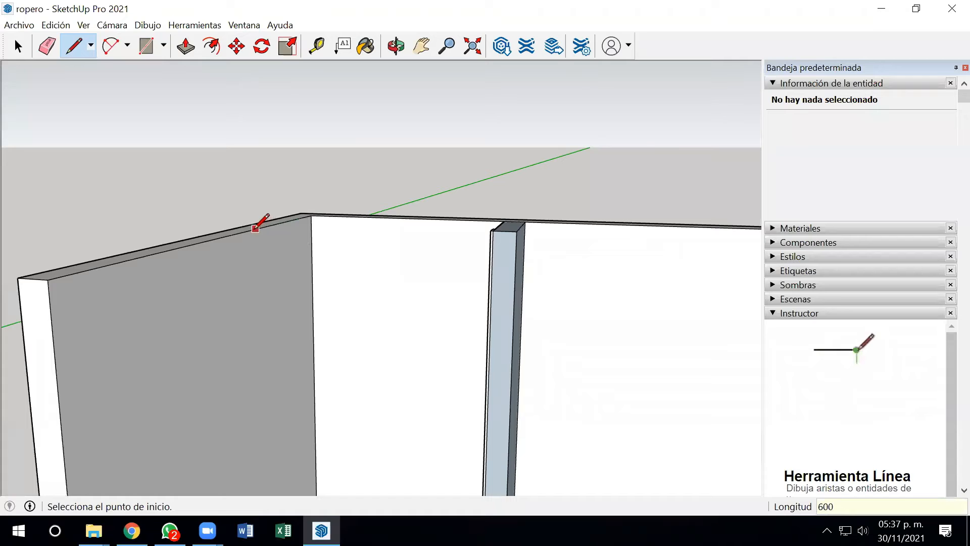
Draw a 100 mm line back toward the corner along the same edge, starting at the 600 mm point
{"action": "left_click", "coordinate": [278, 222]}
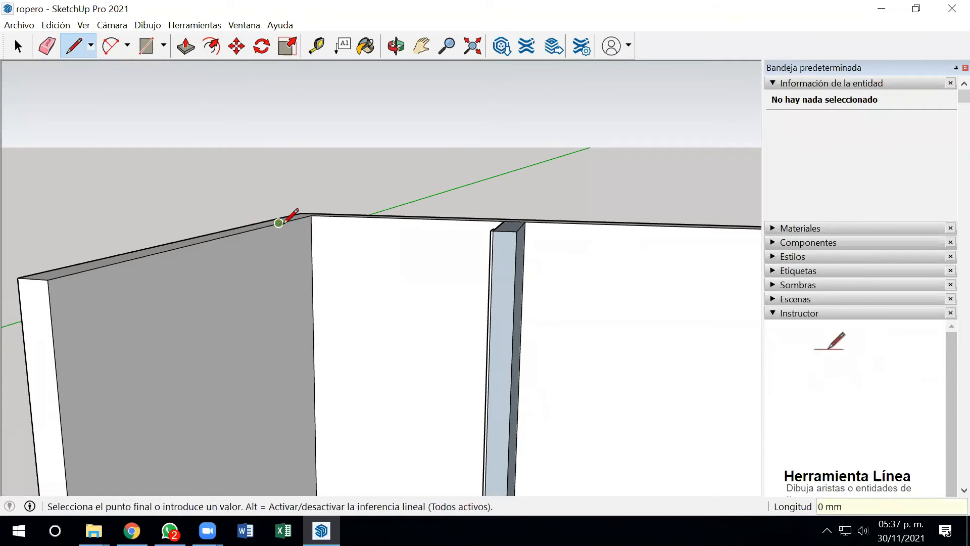
{"action": "scroll", "coordinate": [288, 218], "scroll_direction": "up", "scroll_amount": 2}
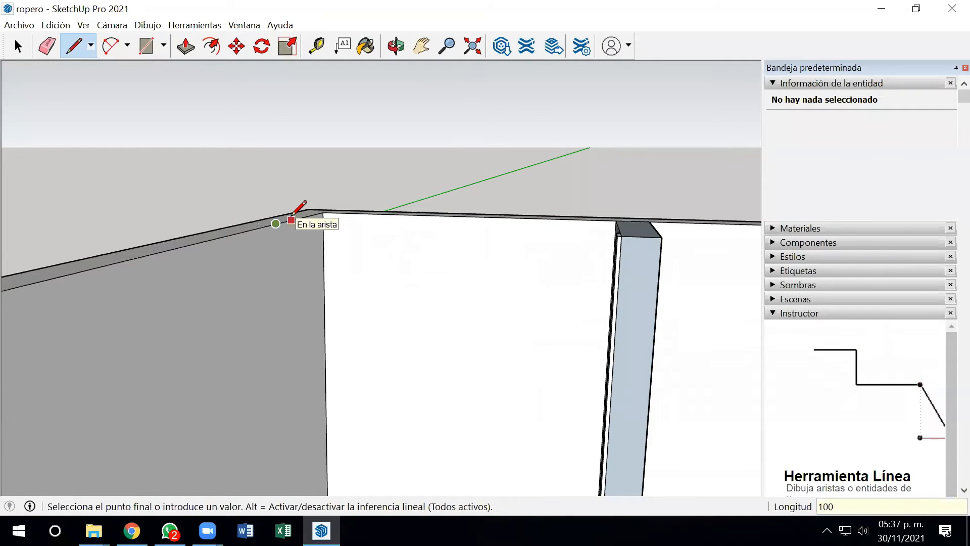
{"action": "key", "text": "Escape"}
Draw a vertical 2500 mm line down the side wall from the 100 mm line's corner-side end to the skirting
{"action": "left_click", "coordinate": [284, 221]}
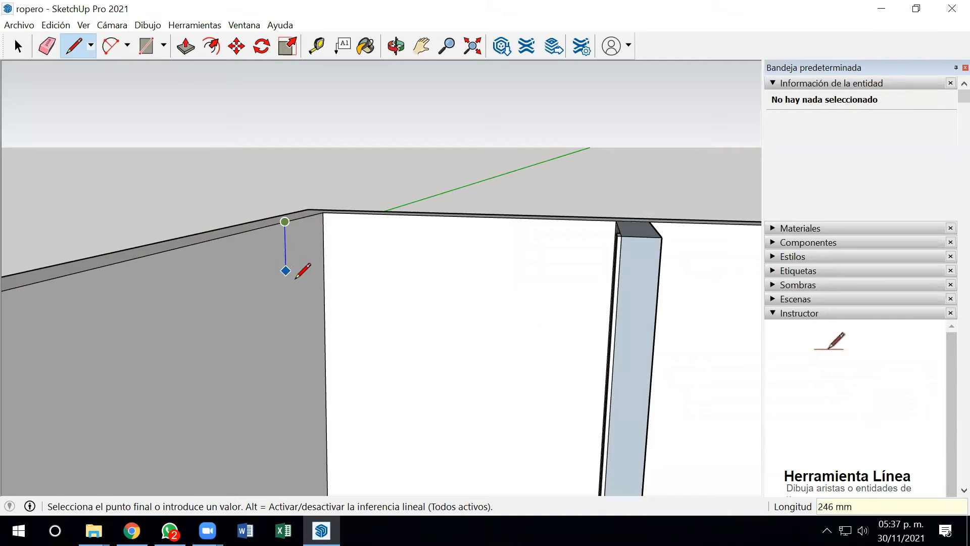
{"action": "scroll", "coordinate": [288, 225], "scroll_direction": "down", "scroll_amount": 5}
{"action": "scroll", "coordinate": [286, 423], "scroll_direction": "up", "scroll_amount": 5}
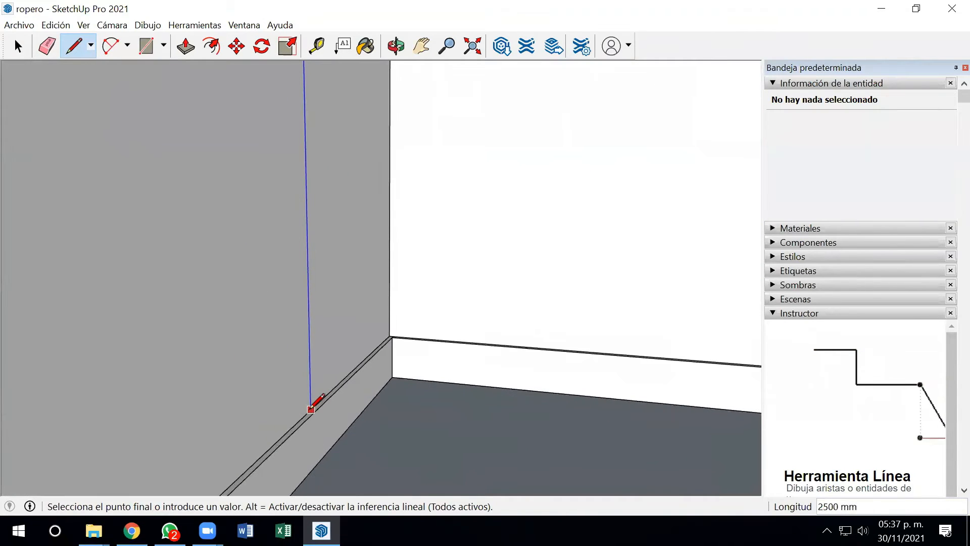
{"action": "left_click", "coordinate": [311, 409]}
{"action": "mouse_move", "coordinate": [309, 402]}
{"action": "middle_mouse_down"}
{"action": "mouse_move", "coordinate": [288, 392]}
{"action": "mouse_move", "coordinate": [305, 418]}
{"action": "mouse_move", "coordinate": [369, 368]}
{"action": "mouse_move", "coordinate": [336, 423]}
{"action": "middle_mouse_up"}
{"action": "scroll", "coordinate": [334, 422], "scroll_direction": "down", "scroll_amount": 3}
{"action": "scroll", "coordinate": [305, 192], "scroll_direction": "up", "scroll_amount": 5}
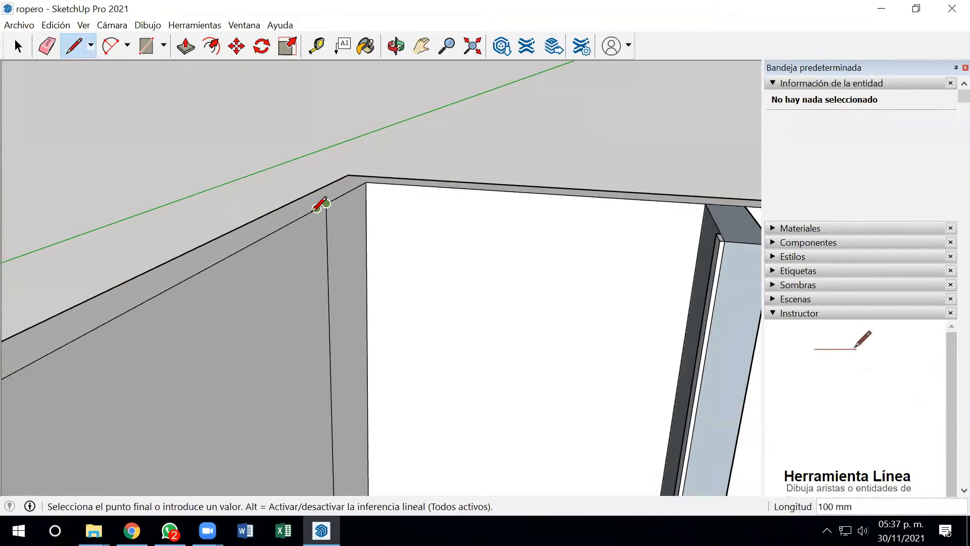
{"action": "key", "text": "Escape"}
Draw a second vertical 2500 mm line up from the skirting to the 600 mm point, closing off a 100 mm strip on the side wall
{"action": "scroll", "coordinate": [320, 303], "scroll_direction": "down", "scroll_amount": 5}
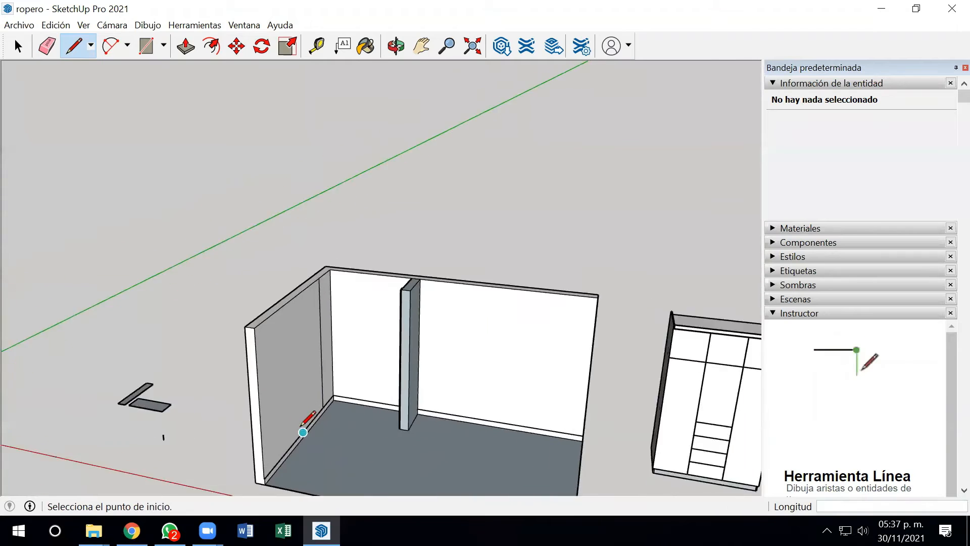
{"action": "scroll", "coordinate": [303, 429], "scroll_direction": "up", "scroll_amount": 6}
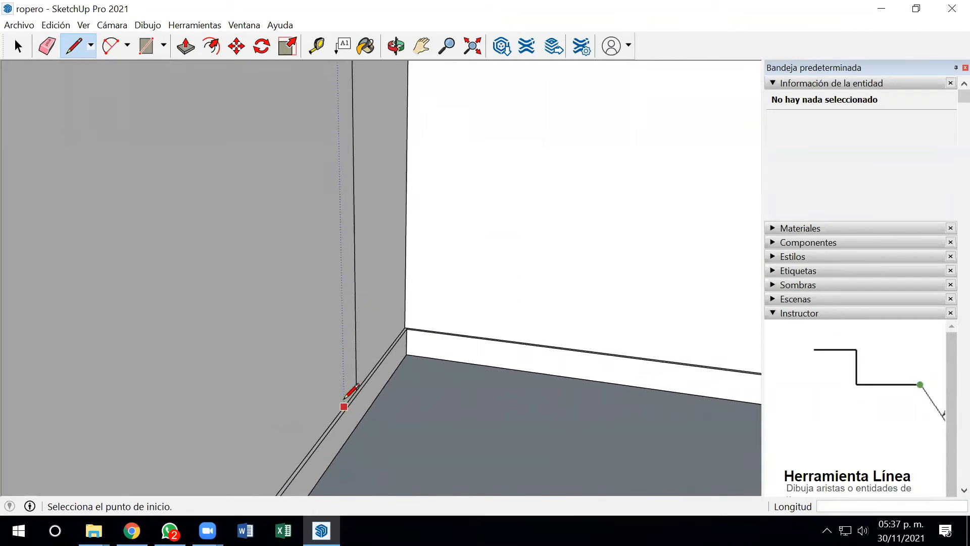
{"action": "left_click", "coordinate": [339, 405]}
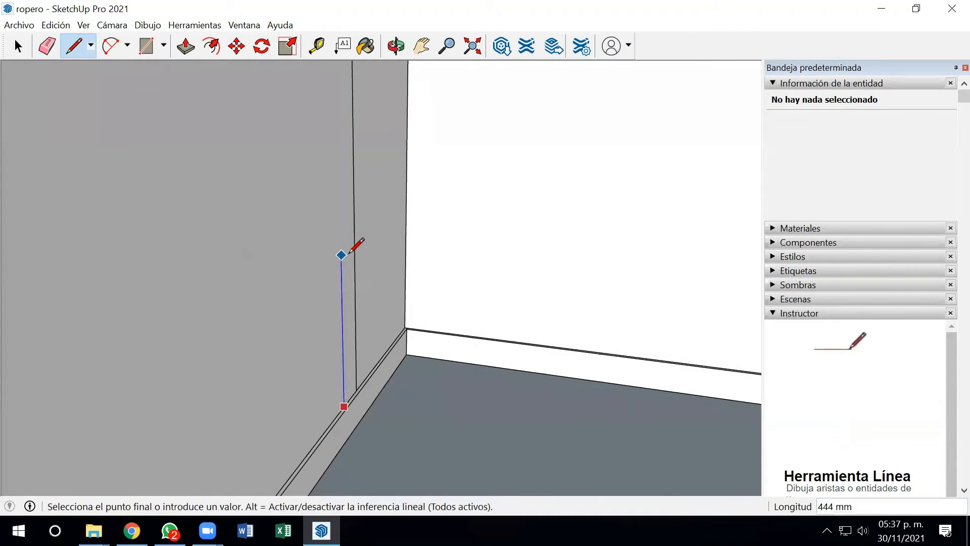
{"action": "scroll", "coordinate": [336, 225], "scroll_direction": "down", "scroll_amount": 6}
{"action": "scroll", "coordinate": [330, 128], "scroll_direction": "up", "scroll_amount": 6}
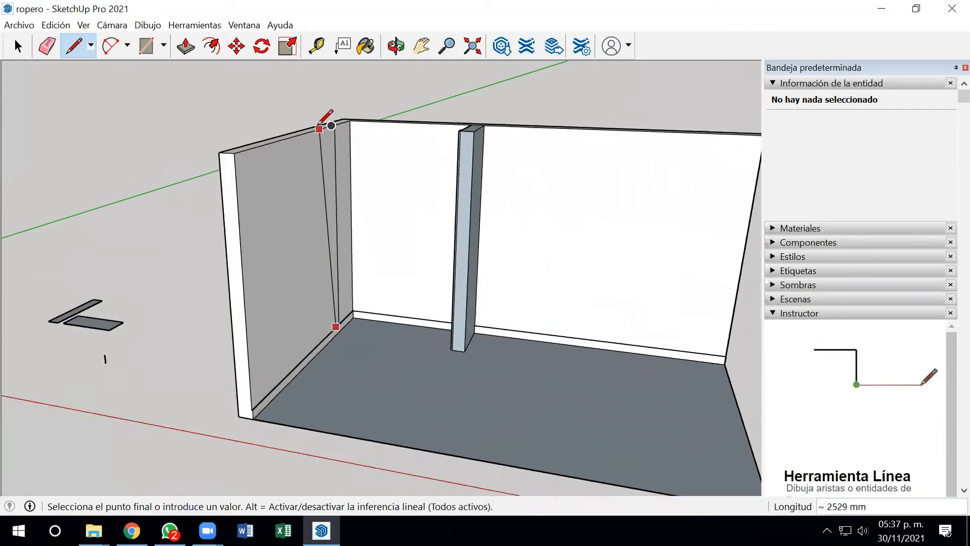
{"action": "type", "text": "2500"}
{"action": "key", "text": "Return"}
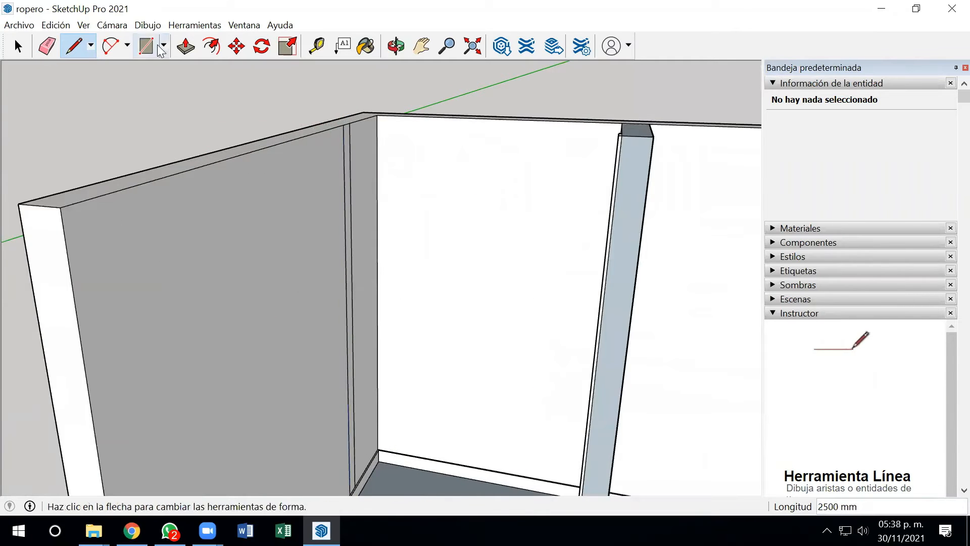
Try to pull the 100 mm strip on the side wall outward by 15 mm, and undo that pull
{"action": "left_click", "coordinate": [186, 46]}
{"action": "scroll", "coordinate": [348, 150], "scroll_direction": "up", "scroll_amount": 3}
{"action": "left_click", "coordinate": [344, 149]}
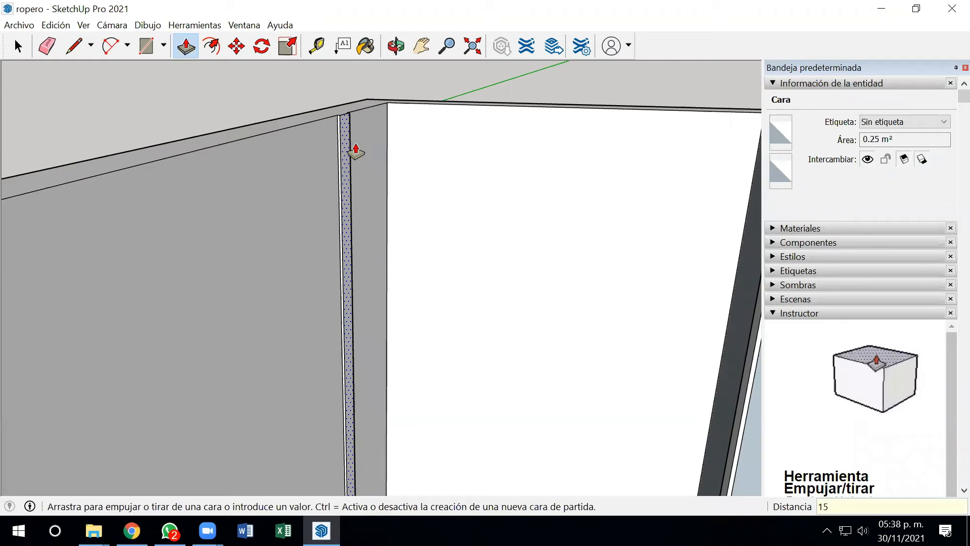
{"action": "key", "text": "Return"}
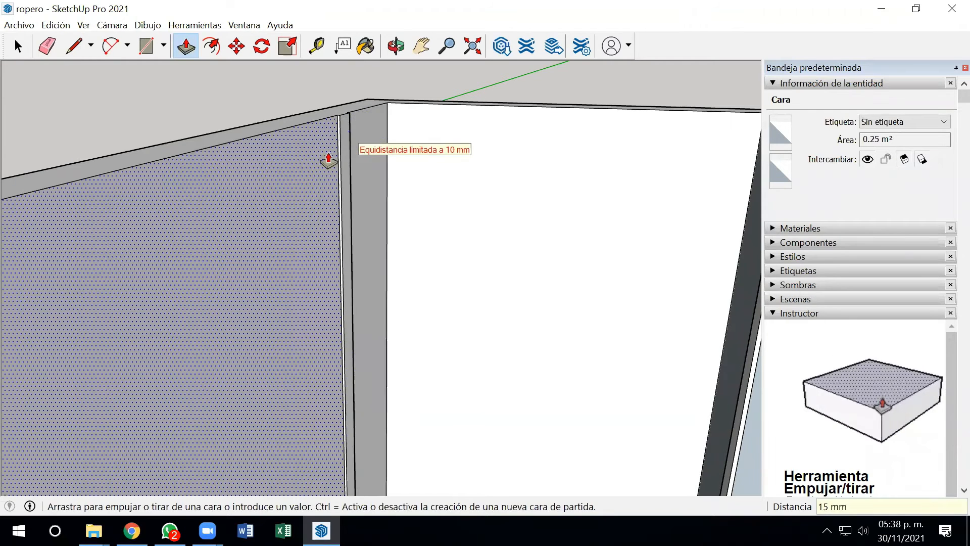
{"action": "middle_click_drag", "start_coordinate": [328, 159], "coordinate": [295, 187]}
{"action": "left_click", "coordinate": [56, 24]}
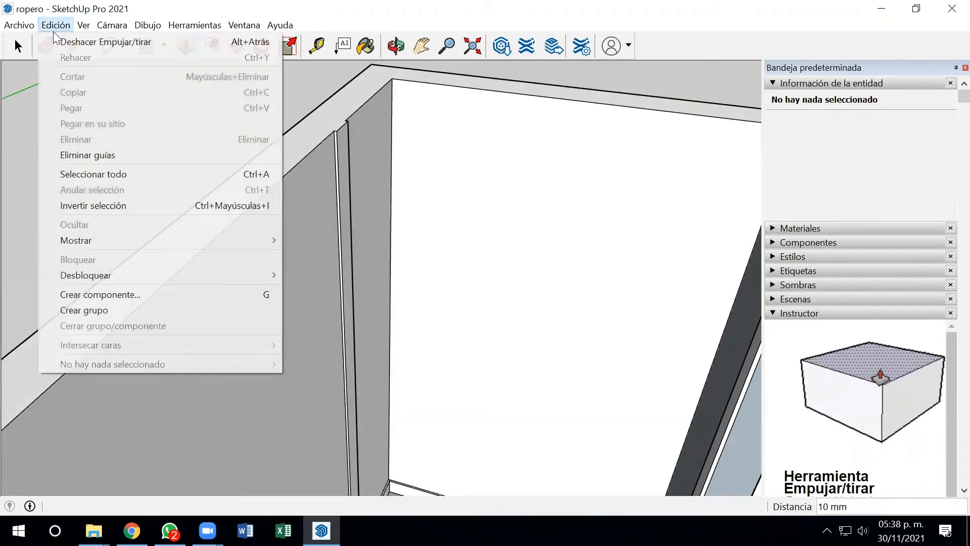
{"action": "left_click", "coordinate": [60, 43]}
Pull the 100 mm strip on the side wall outward by 10 mm and by a further 5 mm
{"action": "left_click", "coordinate": [342, 147]}
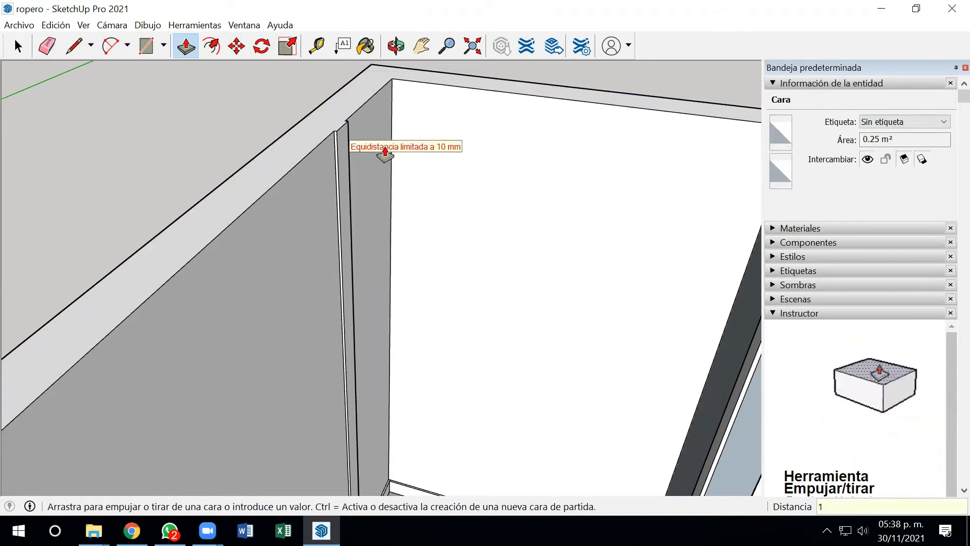
{"action": "key", "text": "Return"}
{"action": "middle_click_drag", "start_coordinate": [390, 160], "coordinate": [360, 470]}
{"action": "scroll", "coordinate": [359, 469], "scroll_direction": "up", "scroll_amount": 3}
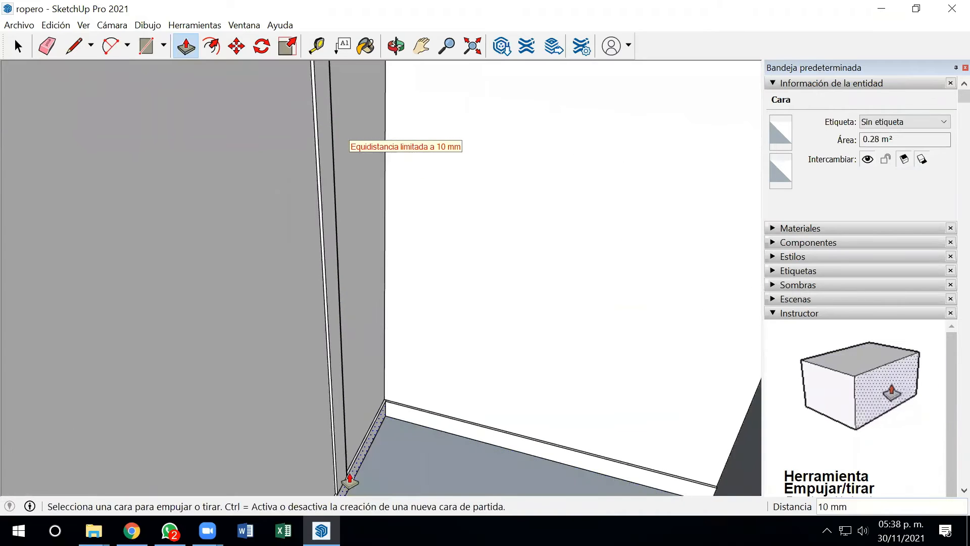
{"action": "left_click", "coordinate": [337, 428]}
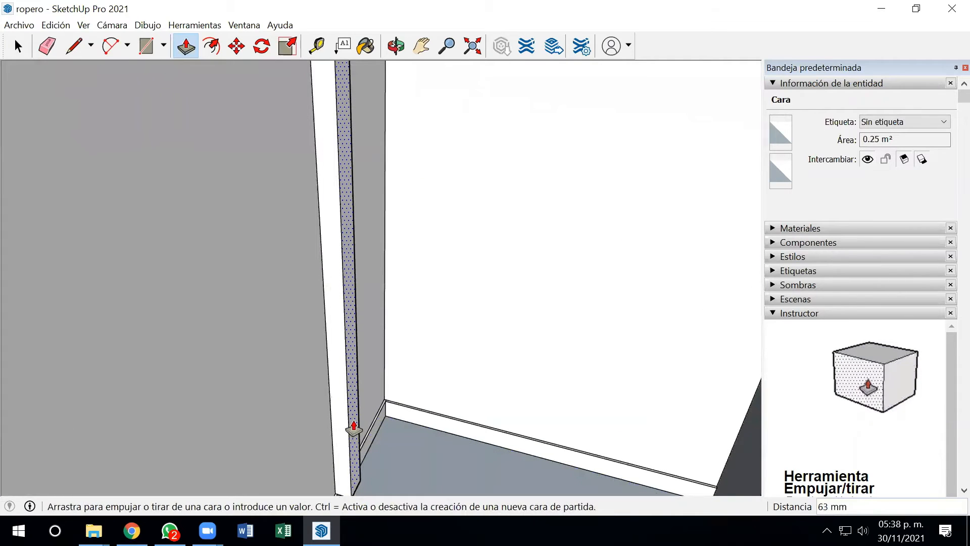
{"action": "scroll", "coordinate": [354, 427], "scroll_direction": "down", "scroll_amount": 2}
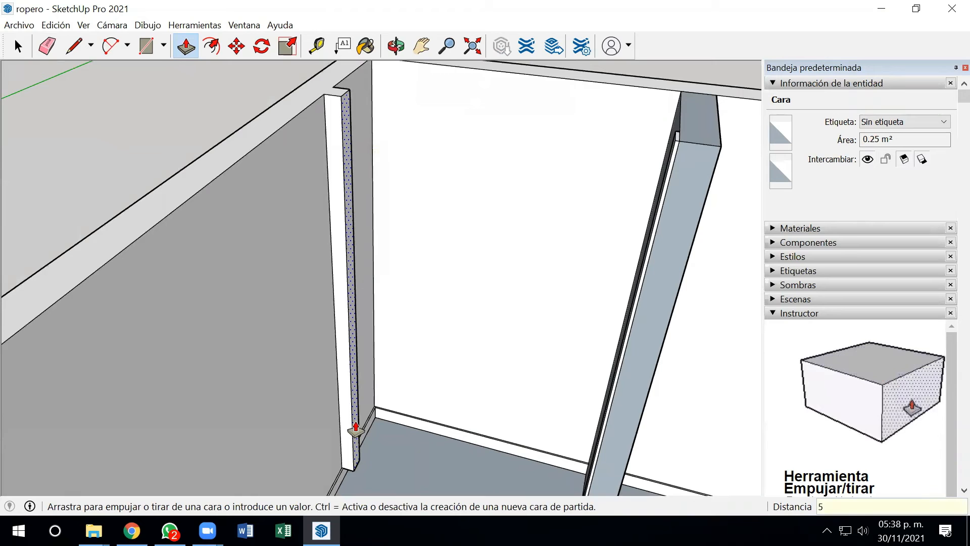
{"action": "key", "text": "Return"}
Examine the raised strip on the side wall and the facing partition from several angles
{"action": "scroll", "coordinate": [355, 430], "scroll_direction": "down", "scroll_amount": 3}
{"action": "scroll", "coordinate": [353, 298], "scroll_direction": "up", "scroll_amount": 2}
{"action": "middle_click_drag", "start_coordinate": [340, 310], "coordinate": [404, 317]}
{"action": "scroll", "coordinate": [404, 317], "scroll_direction": "down", "scroll_amount": 3}
{"action": "scroll", "coordinate": [427, 392], "scroll_direction": "up", "scroll_amount": 3}
{"action": "mouse_move", "coordinate": [420, 398]}
{"action": "middle_mouse_down"}
{"action": "mouse_move", "coordinate": [329, 364]}
{"action": "mouse_move", "coordinate": [395, 321]}
{"action": "mouse_move", "coordinate": [413, 321]}
{"action": "mouse_move", "coordinate": [417, 391]}
{"action": "middle_mouse_up"}
{"action": "scroll", "coordinate": [407, 298], "scroll_direction": "up", "scroll_amount": 2}
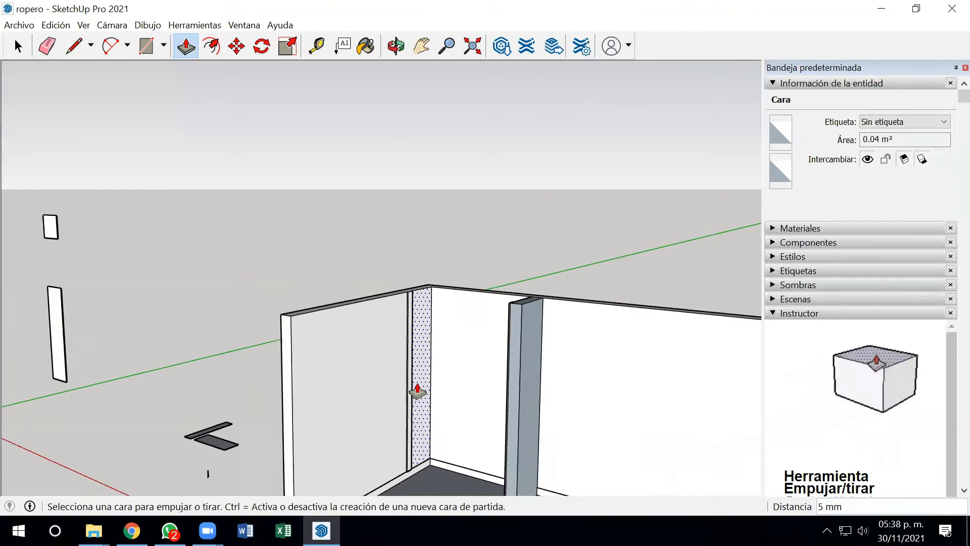
{"action": "key", "text": "space"}
{"action": "middle_click_drag", "start_coordinate": [402, 318], "coordinate": [596, 384]}
{"action": "scroll", "coordinate": [535, 359], "scroll_direction": "down", "scroll_amount": 3}
{"action": "middle_click_drag", "start_coordinate": [535, 360], "coordinate": [407, 351]}
{"action": "scroll", "coordinate": [407, 350], "scroll_direction": "up", "scroll_amount": 3}
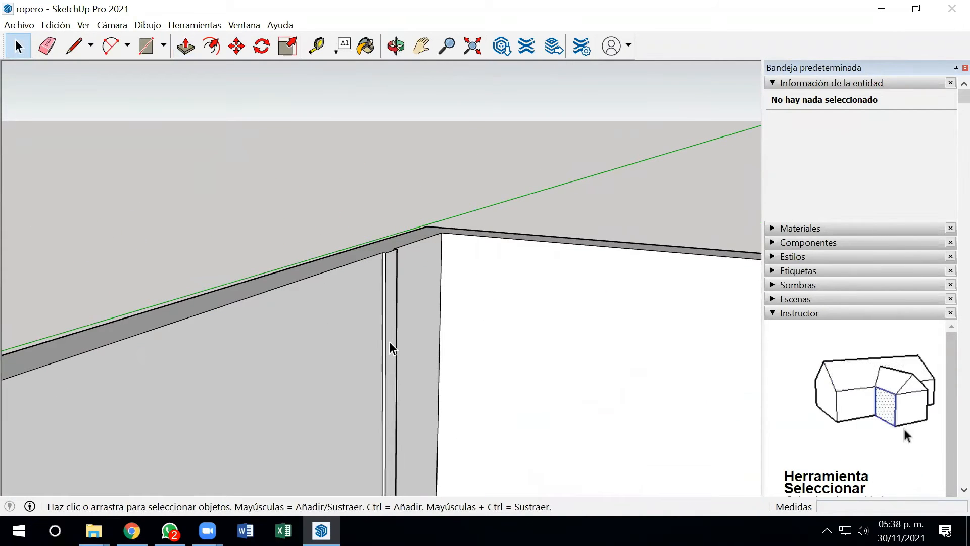
{"action": "scroll", "coordinate": [376, 304], "scroll_direction": "down", "scroll_amount": 2}
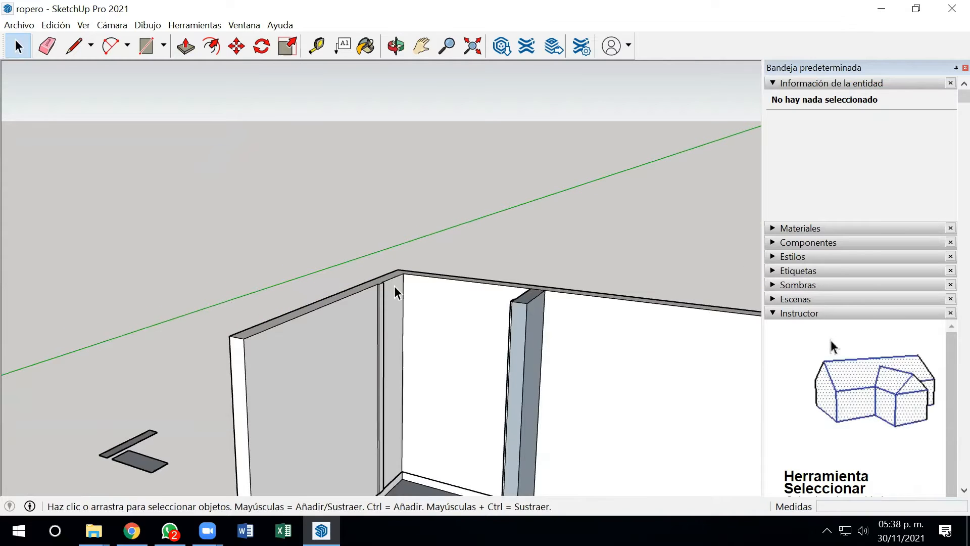
{"action": "scroll", "coordinate": [396, 290], "scroll_direction": "down", "scroll_amount": 2}
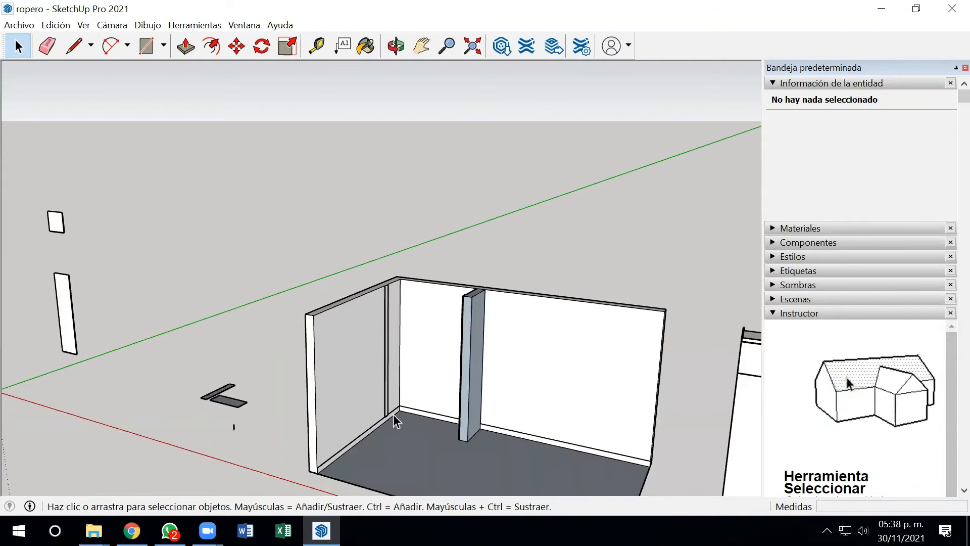
{"action": "scroll", "coordinate": [394, 414], "scroll_direction": "down", "scroll_amount": 3}
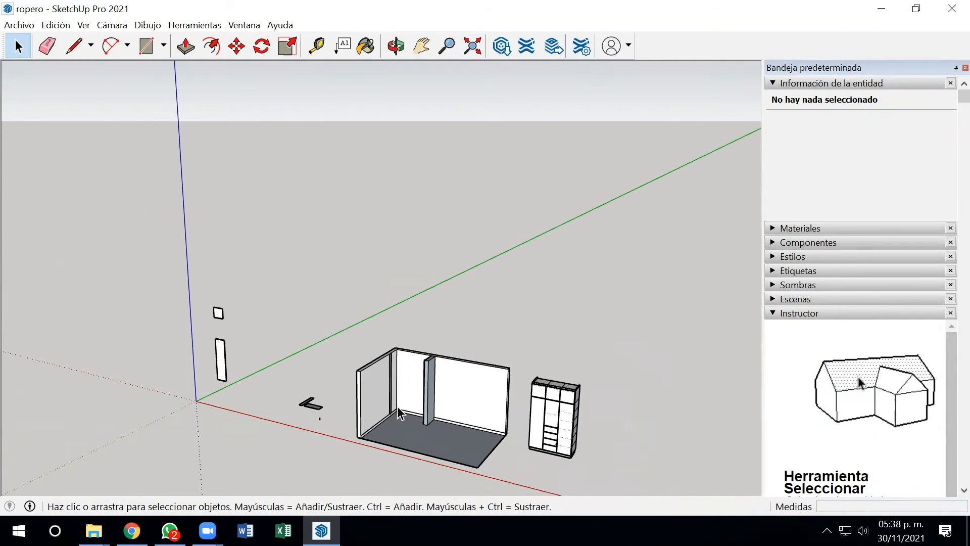
Copy the wardrobe group and place the duplicate beside the original, on the side away from the room
{"action": "left_click", "coordinate": [529, 382]}
{"action": "right_click", "coordinate": [552, 421]}
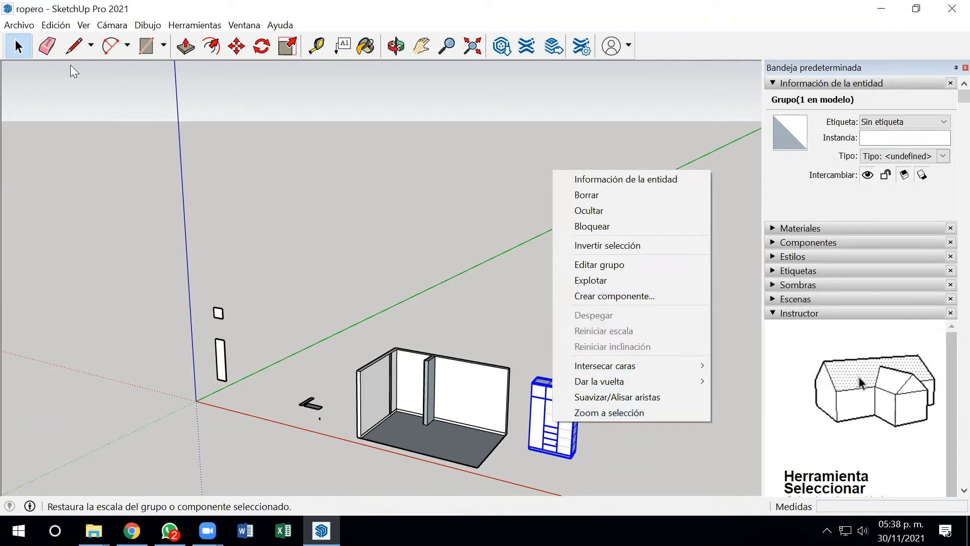
{"action": "left_click", "coordinate": [52, 26]}
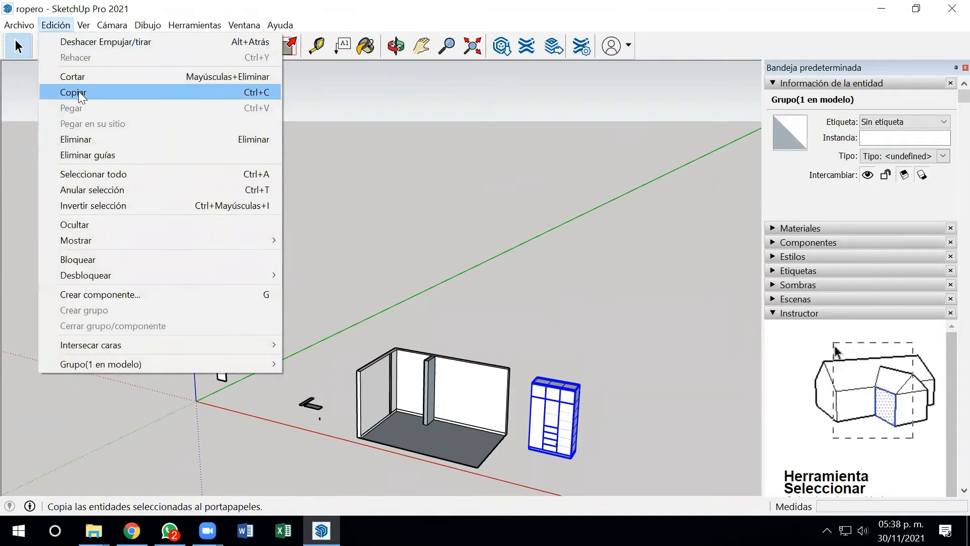
{"action": "left_click", "coordinate": [78, 91]}
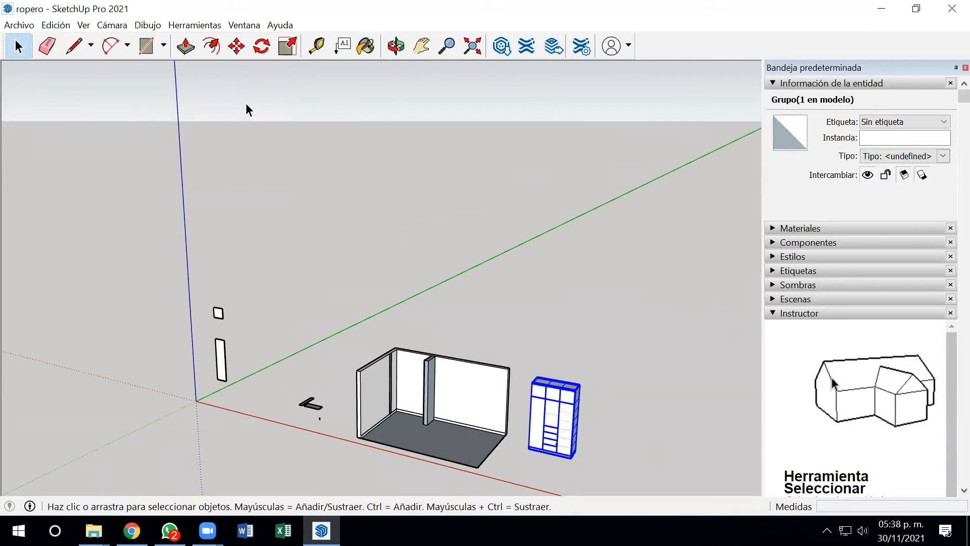
{"action": "left_click", "coordinate": [236, 46]}
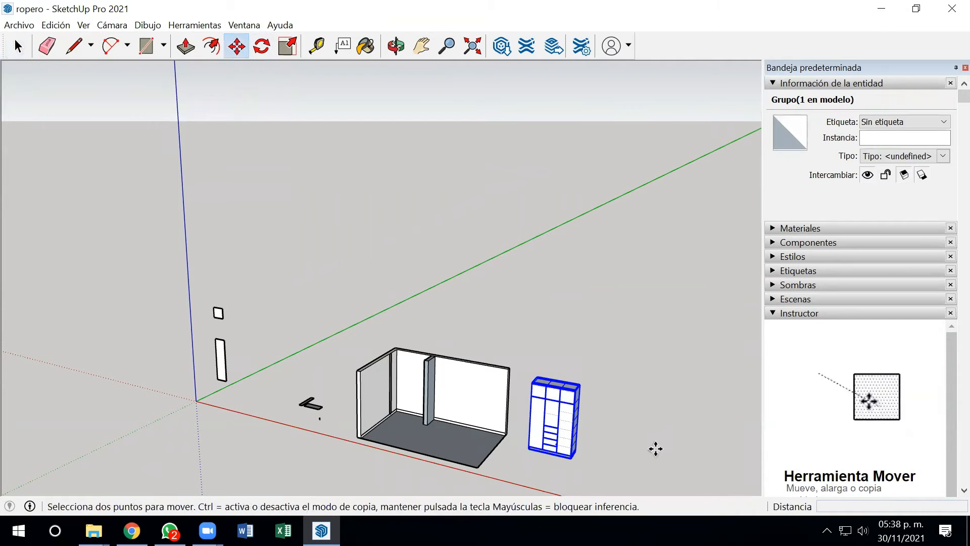
{"action": "key", "text": "ctrl"}
{"action": "left_click", "coordinate": [539, 467]}
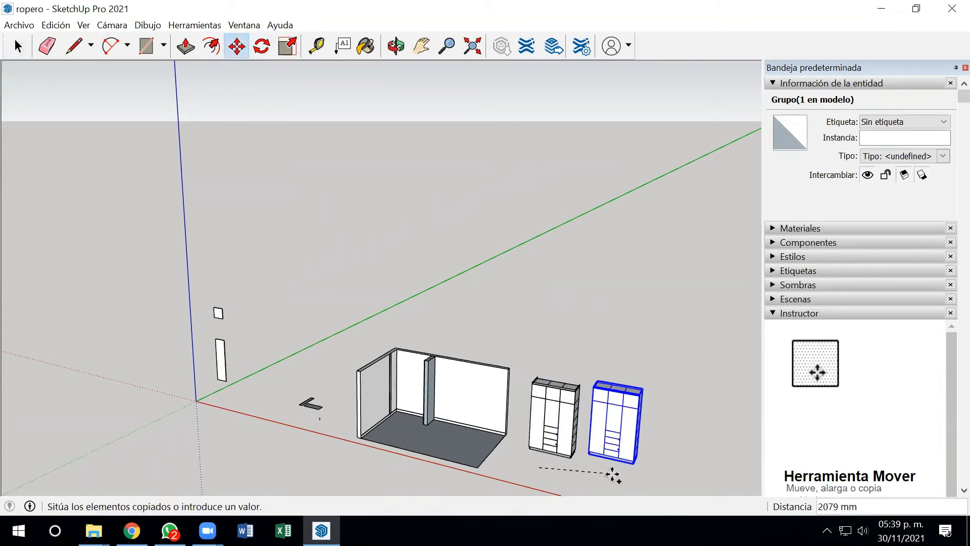
{"action": "left_click", "coordinate": [626, 485]}
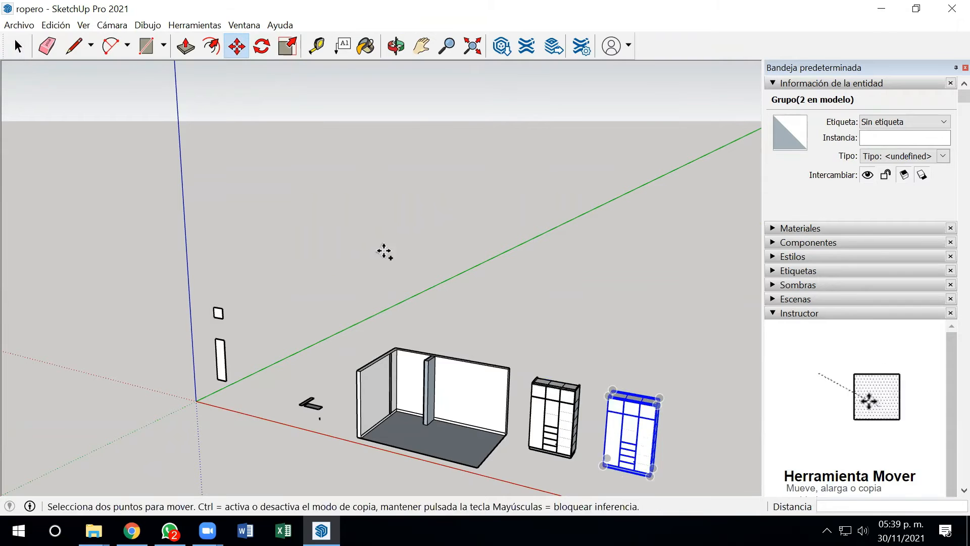
Explode the duplicated wardrobe group into its separate parts and clear the selection
{"action": "left_click", "coordinate": [18, 47]}
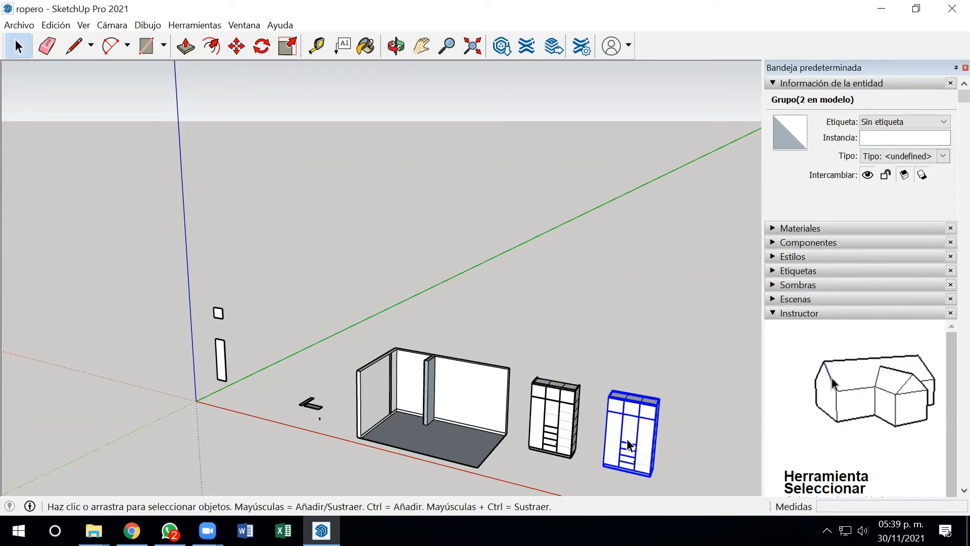
{"action": "right_click", "coordinate": [619, 421]}
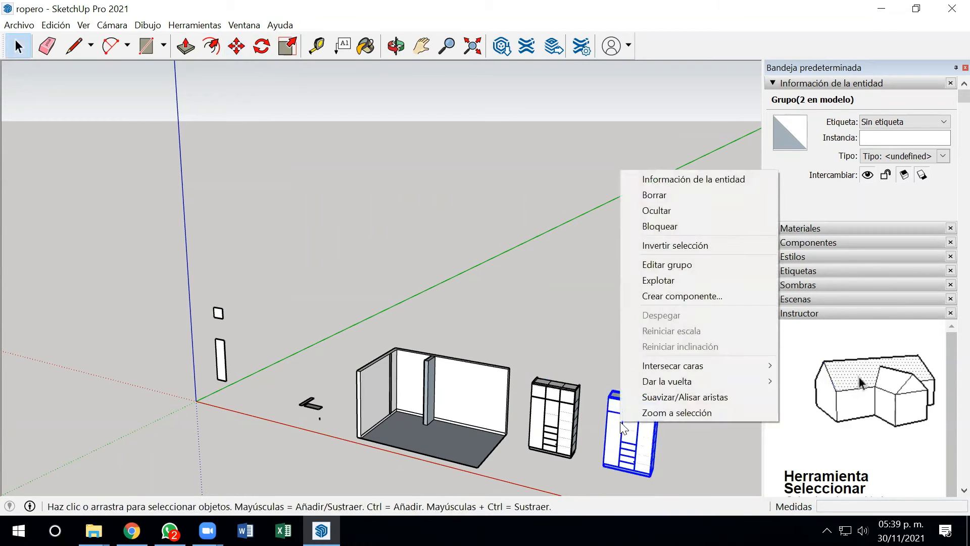
{"action": "left_click", "coordinate": [669, 281]}
{"action": "left_click", "coordinate": [710, 338]}
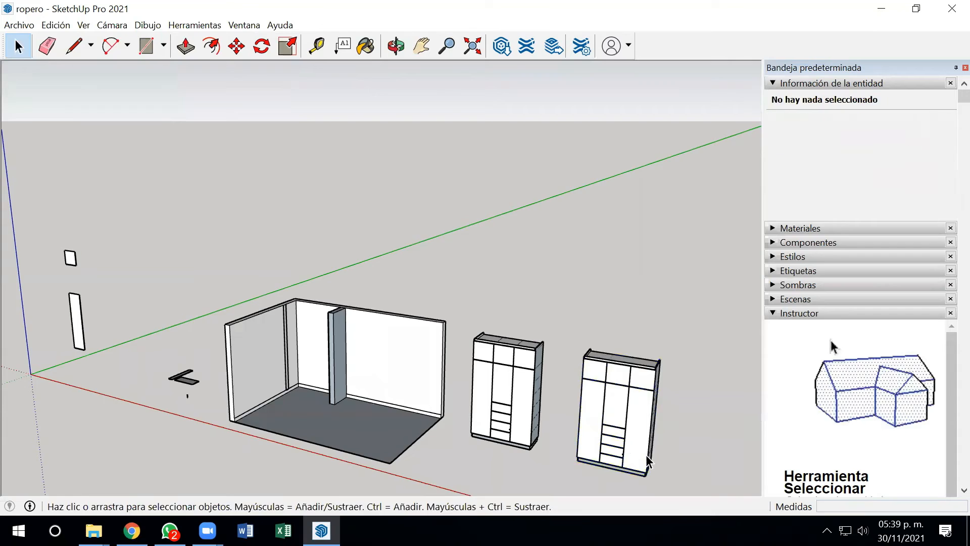
Delete the large outer side face of the duplicate wardrobe on the side away from the room
{"action": "middle_click_drag", "start_coordinate": [709, 337], "coordinate": [587, 432]}
{"action": "scroll", "coordinate": [655, 442], "scroll_direction": "up", "scroll_amount": 2}
{"action": "left_click", "coordinate": [626, 377]}
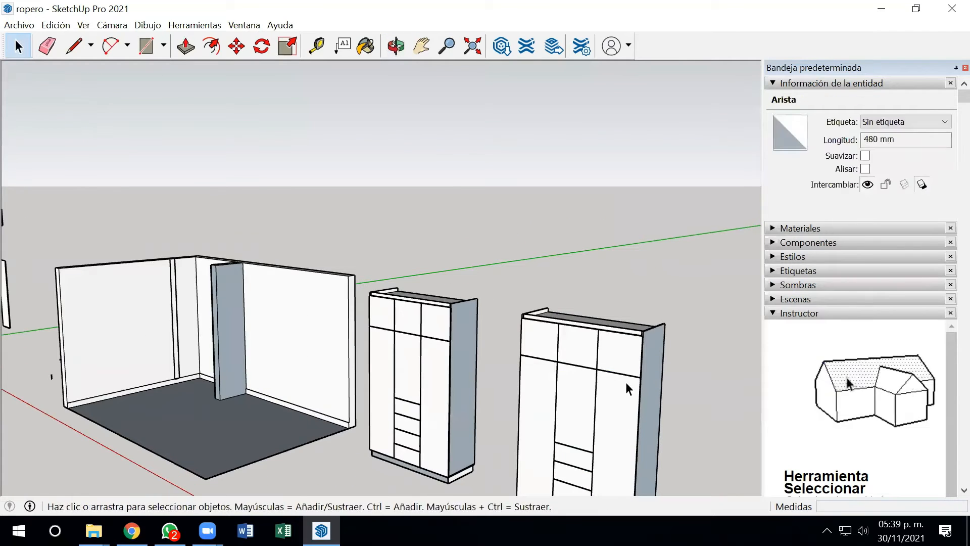
{"action": "left_click", "coordinate": [623, 392]}
{"action": "scroll", "coordinate": [621, 382], "scroll_direction": "down", "scroll_amount": 1}
{"action": "scroll", "coordinate": [651, 333], "scroll_direction": "up", "scroll_amount": 2}
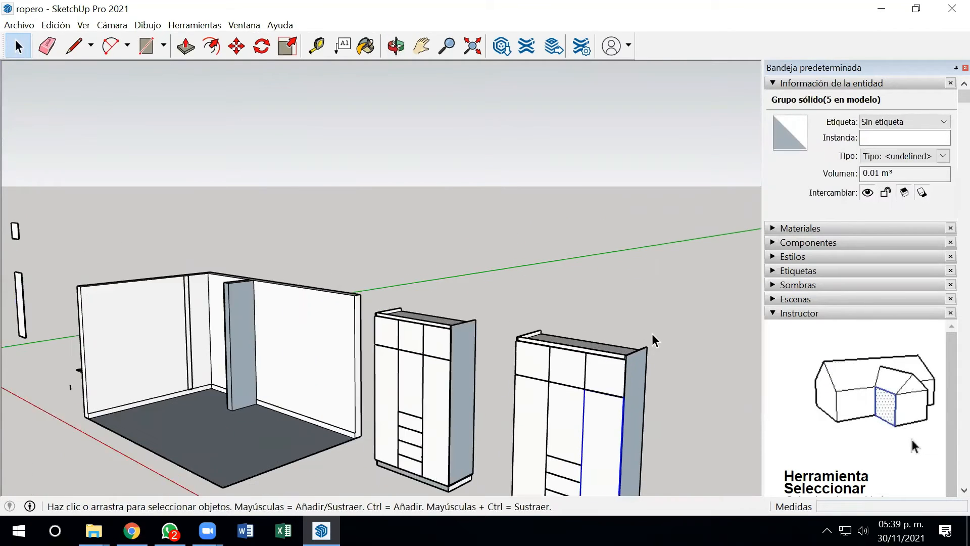
{"action": "left_click", "coordinate": [636, 356]}
{"action": "scroll", "coordinate": [633, 357], "scroll_direction": "up", "scroll_amount": 1}
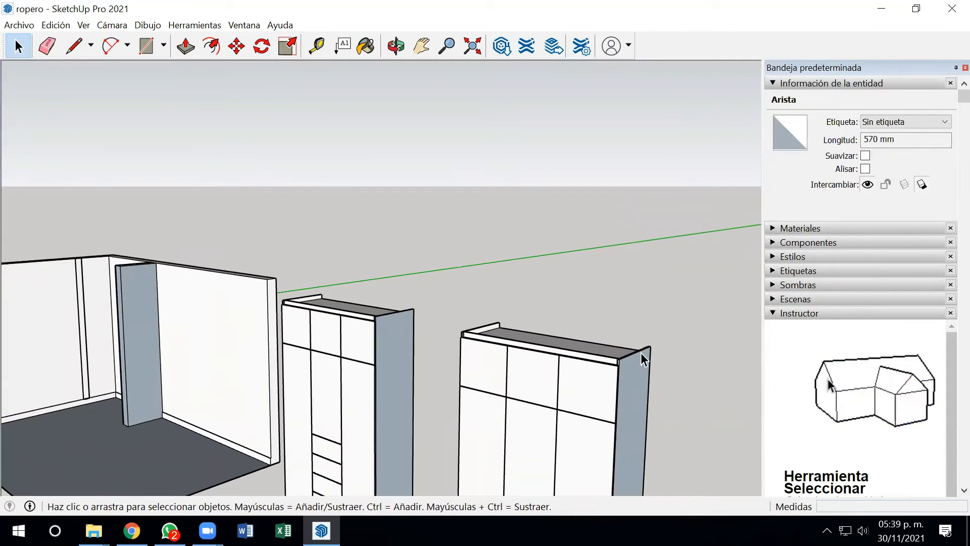
{"action": "left_click", "coordinate": [630, 381]}
{"action": "scroll", "coordinate": [630, 381], "scroll_direction": "down", "scroll_amount": 3}
{"action": "scroll", "coordinate": [637, 400], "scroll_direction": "up", "scroll_amount": 1}
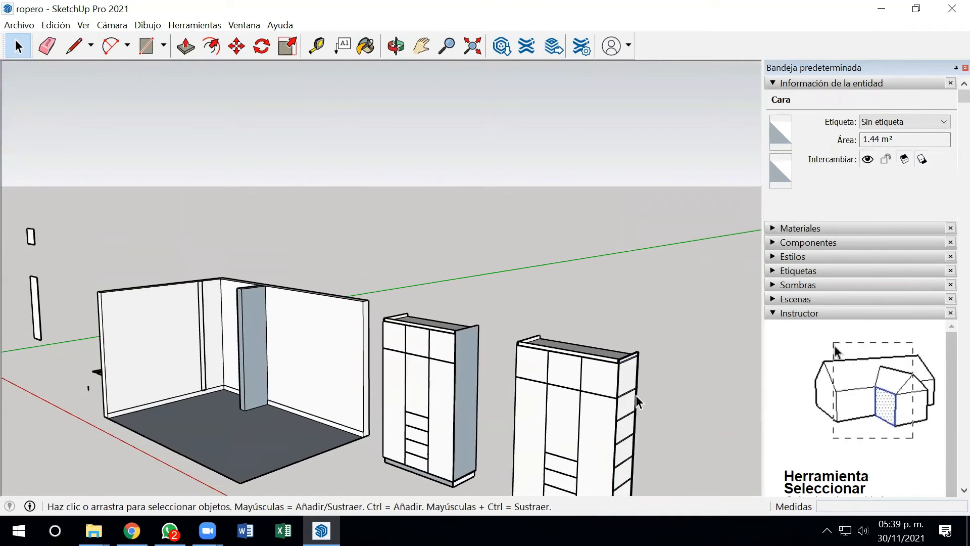
Delete the inner faces that close the shelf compartments on the duplicate wardrobe's stripped side
{"action": "left_click", "coordinate": [636, 395]}
{"action": "scroll", "coordinate": [646, 346], "scroll_direction": "up", "scroll_amount": 4}
{"action": "left_click", "coordinate": [626, 381]}
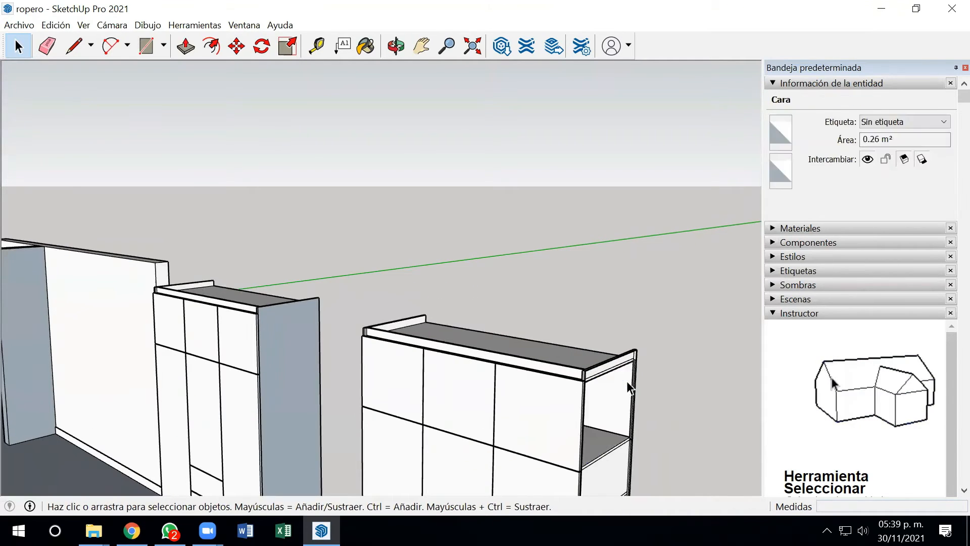
{"action": "scroll", "coordinate": [607, 415], "scroll_direction": "down", "scroll_amount": 3}
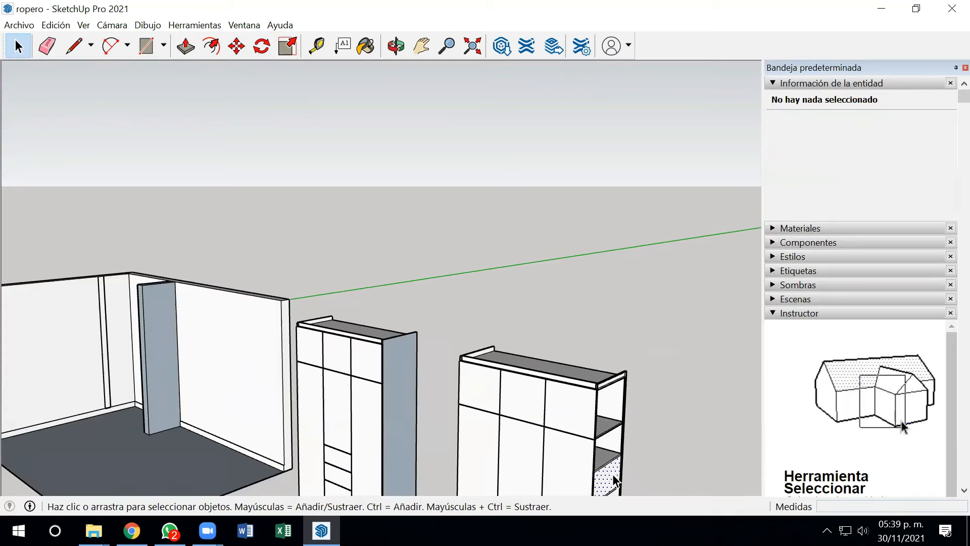
{"action": "scroll", "coordinate": [612, 473], "scroll_direction": "down", "scroll_amount": 3}
{"action": "scroll", "coordinate": [616, 456], "scroll_direction": "down", "scroll_amount": 4}
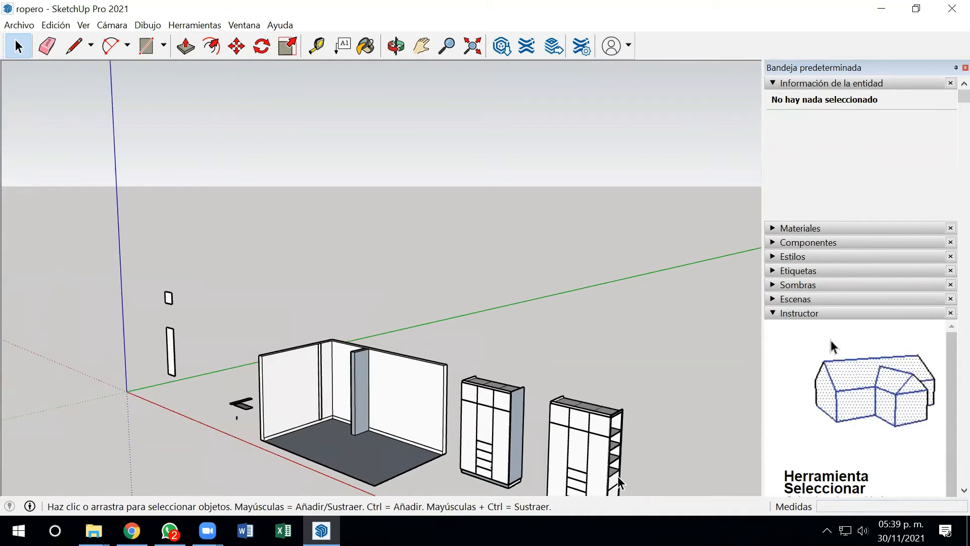
{"action": "scroll", "coordinate": [461, 378], "scroll_direction": "up", "scroll_amount": 1}
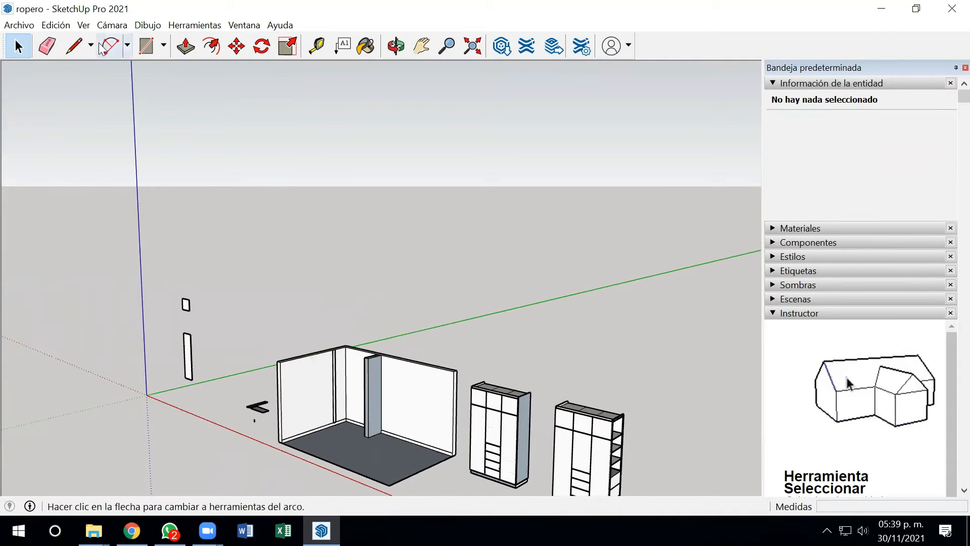
{"action": "left_click", "coordinate": [56, 24]}
{"action": "left_click", "coordinate": [74, 41]}
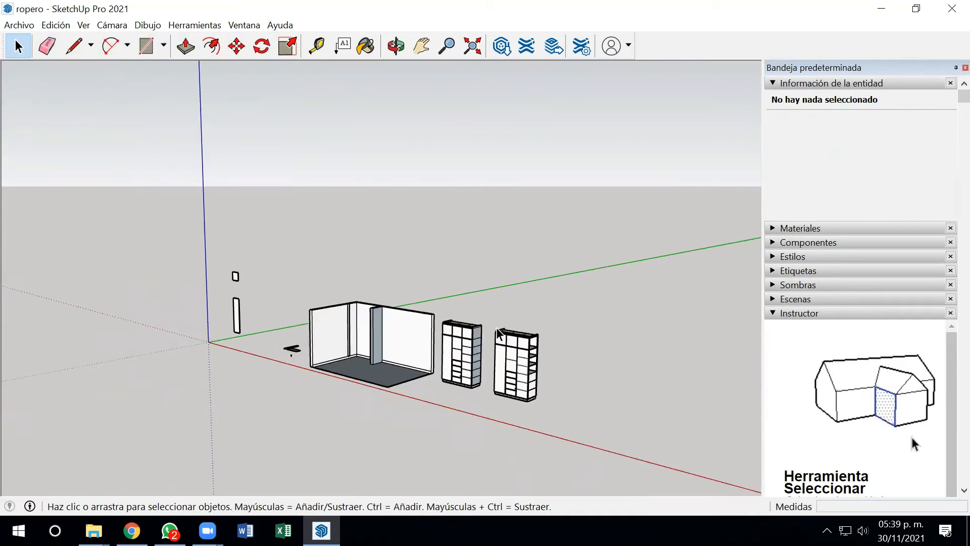
{"action": "scroll", "coordinate": [531, 399], "scroll_direction": "up", "scroll_amount": 5}
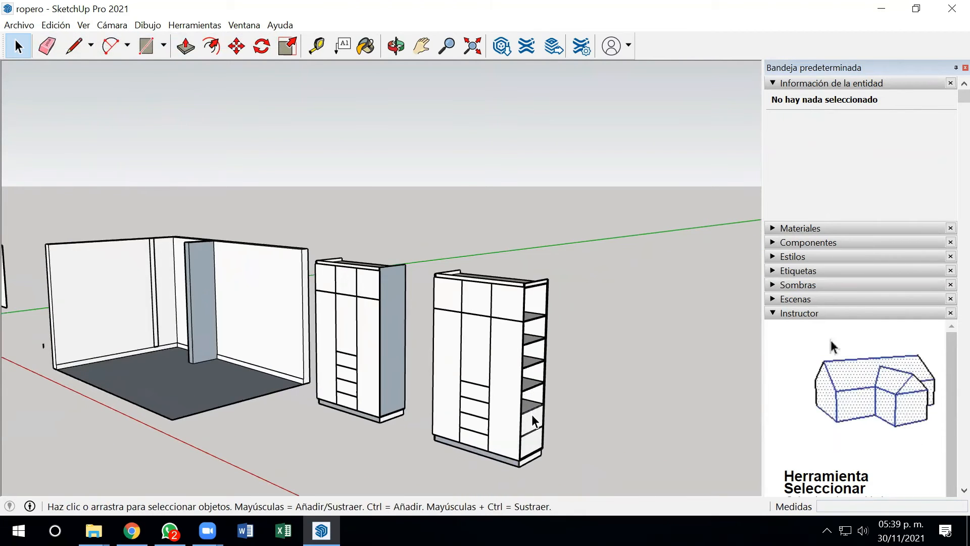
{"action": "left_click", "coordinate": [531, 414]}
{"action": "key", "text": "Delete"}
Delete the upper and lower back faces of the duplicate wardrobe to expose its shelves and hanging rods
{"action": "middle_click_drag", "start_coordinate": [537, 441], "coordinate": [291, 378]}
{"action": "scroll", "coordinate": [290, 369], "scroll_direction": "up", "scroll_amount": 2}
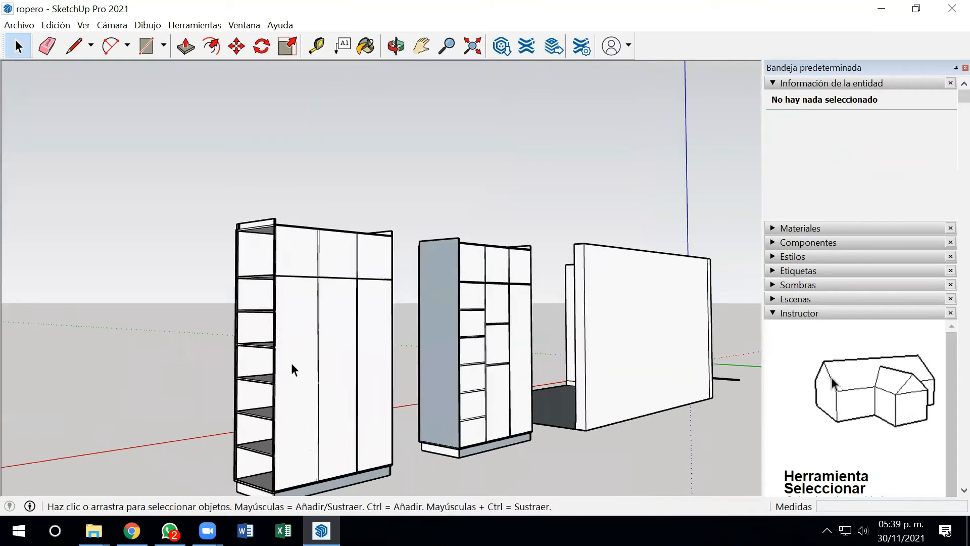
{"action": "left_click", "coordinate": [377, 351]}
{"action": "key", "text": "Delete"}
{"action": "left_click", "coordinate": [367, 259]}
{"action": "key", "text": "Delete"}
{"action": "scroll", "coordinate": [350, 331], "scroll_direction": "down", "scroll_amount": 3}
{"action": "middle_click_drag", "start_coordinate": [342, 444], "coordinate": [382, 469]}
{"action": "scroll", "coordinate": [320, 298], "scroll_direction": "up", "scroll_amount": 5}
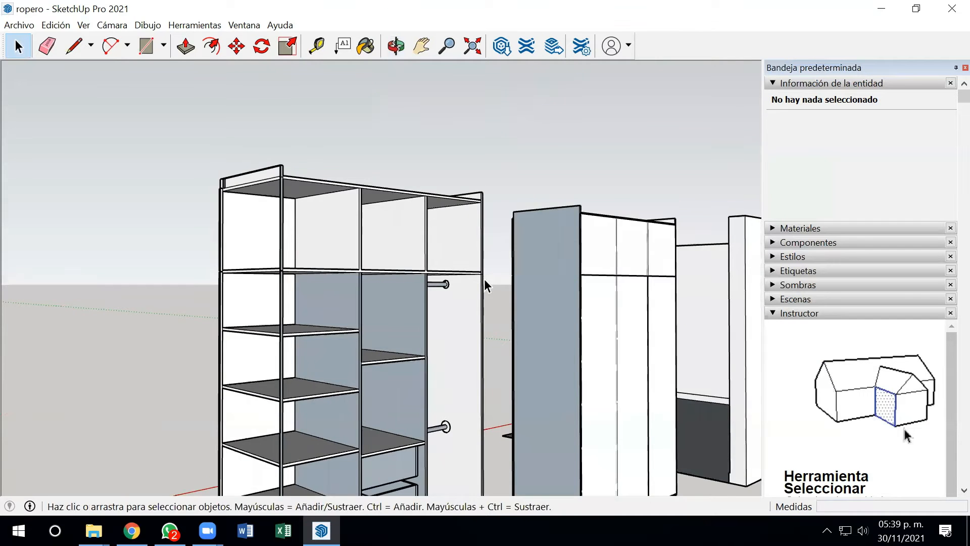
Draw a 500 mm horizontal line on the room's side wall, from the back corner to the raised vertical strip
{"action": "scroll", "coordinate": [484, 280], "scroll_direction": "down", "scroll_amount": 5}
{"action": "middle_click_drag", "start_coordinate": [491, 325], "coordinate": [292, 299]}
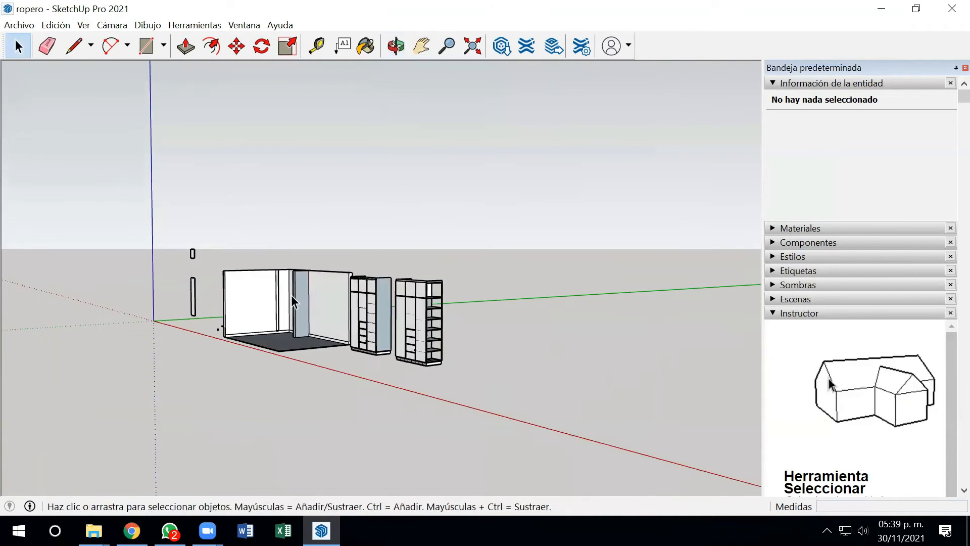
{"action": "scroll", "coordinate": [292, 299], "scroll_direction": "up", "scroll_amount": 3}
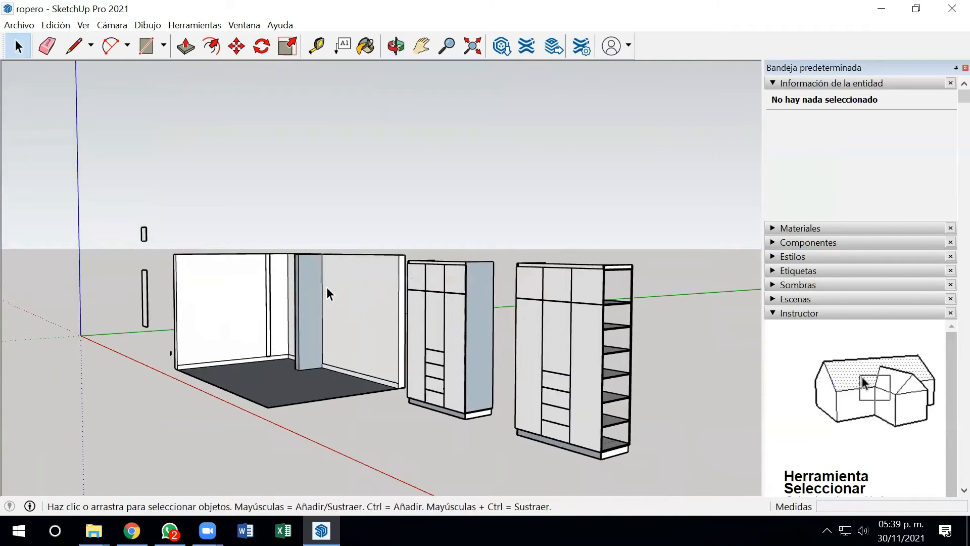
{"action": "scroll", "coordinate": [283, 278], "scroll_direction": "up", "scroll_amount": 5}
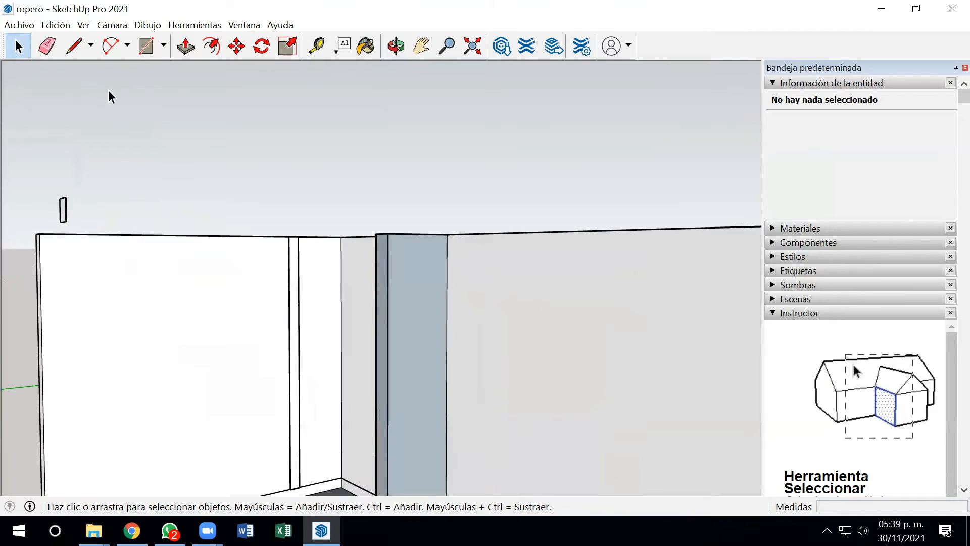
{"action": "left_click", "coordinate": [74, 46]}
{"action": "scroll", "coordinate": [331, 283], "scroll_direction": "up", "scroll_amount": 5}
{"action": "scroll", "coordinate": [321, 284], "scroll_direction": "up", "scroll_amount": 2}
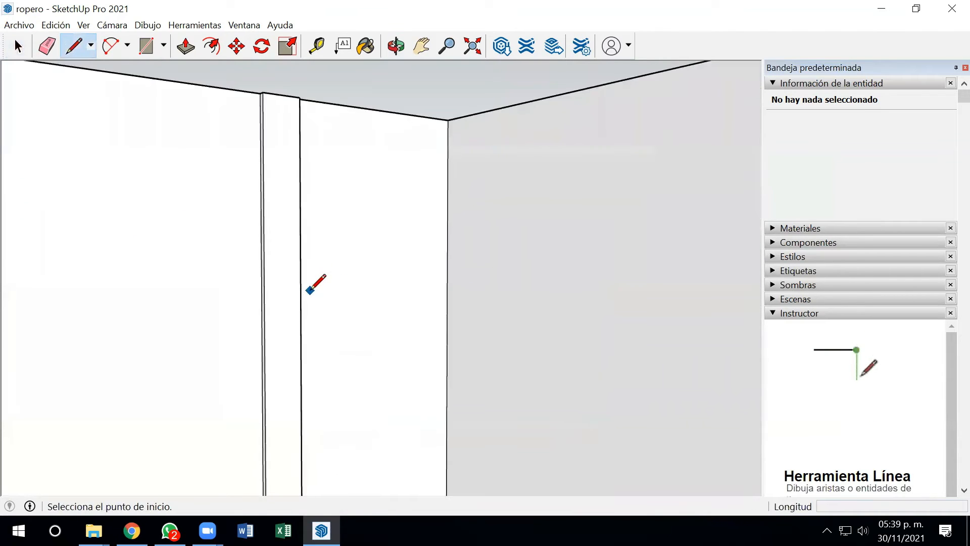
{"action": "middle_click_drag", "start_coordinate": [281, 301], "coordinate": [353, 366]}
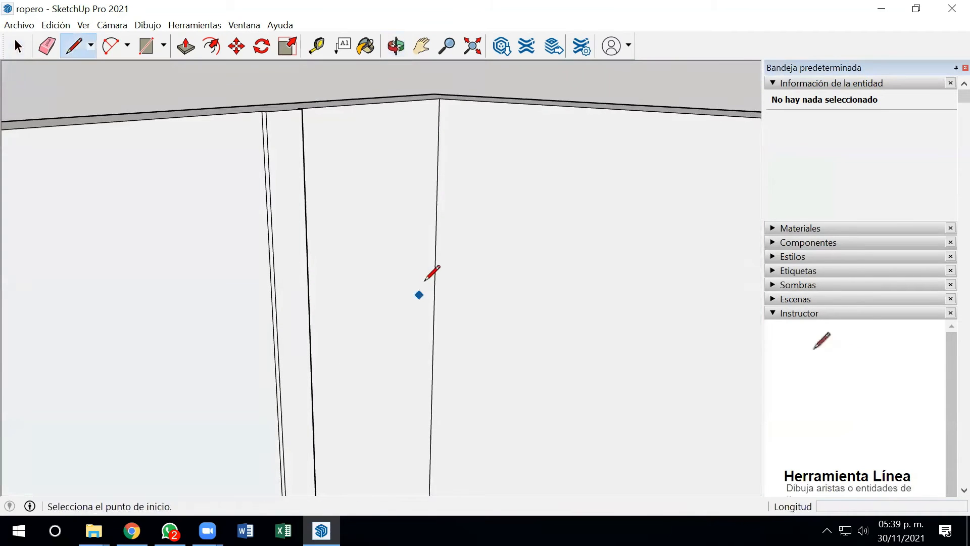
{"action": "left_click", "coordinate": [435, 267]}
{"action": "middle_click_drag", "start_coordinate": [310, 304], "coordinate": [252, 311]}
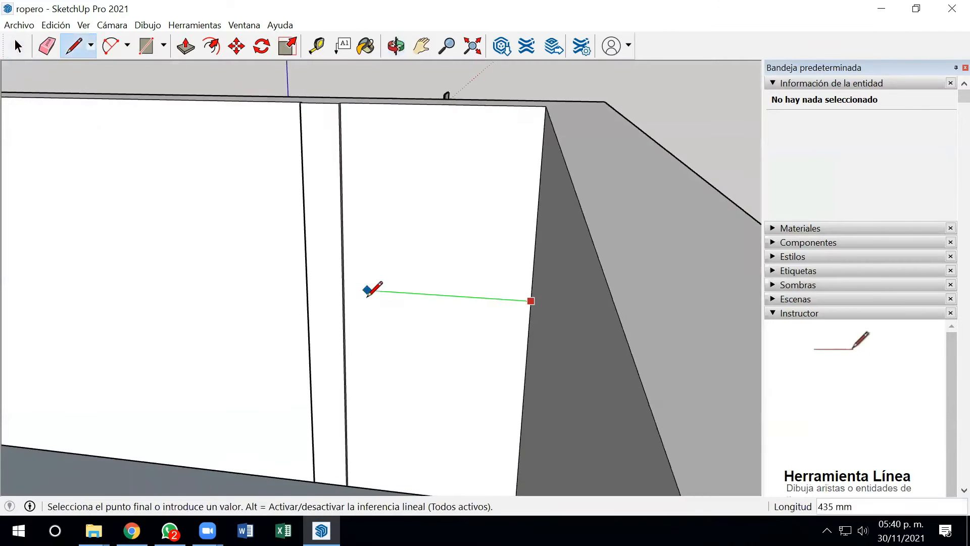
{"action": "scroll", "coordinate": [343, 288], "scroll_direction": "up", "scroll_amount": 2}
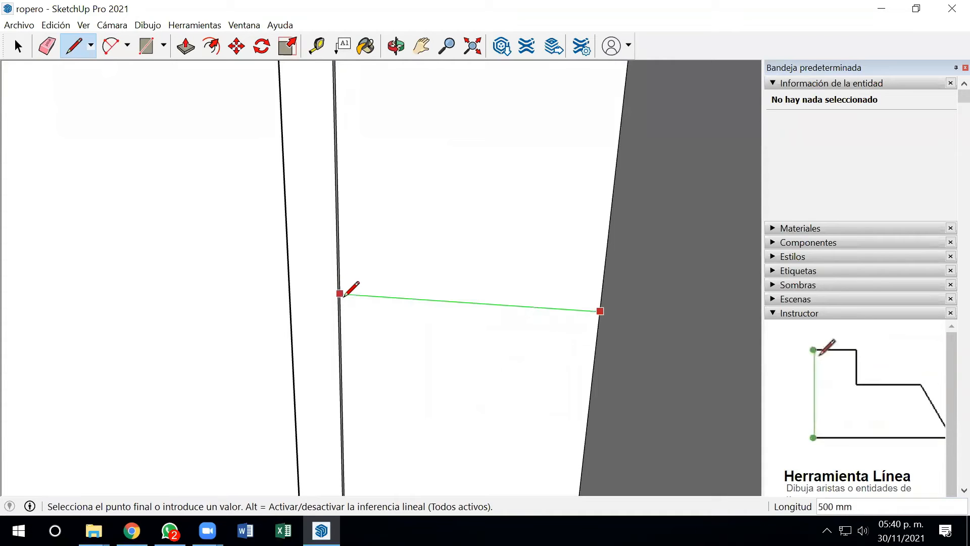
{"action": "left_click", "coordinate": [342, 291]}
Draw a second 500 mm horizontal line on the side wall, 70 mm below the first, ending at the back corner
{"action": "scroll", "coordinate": [341, 291], "scroll_direction": "up", "scroll_amount": 1}
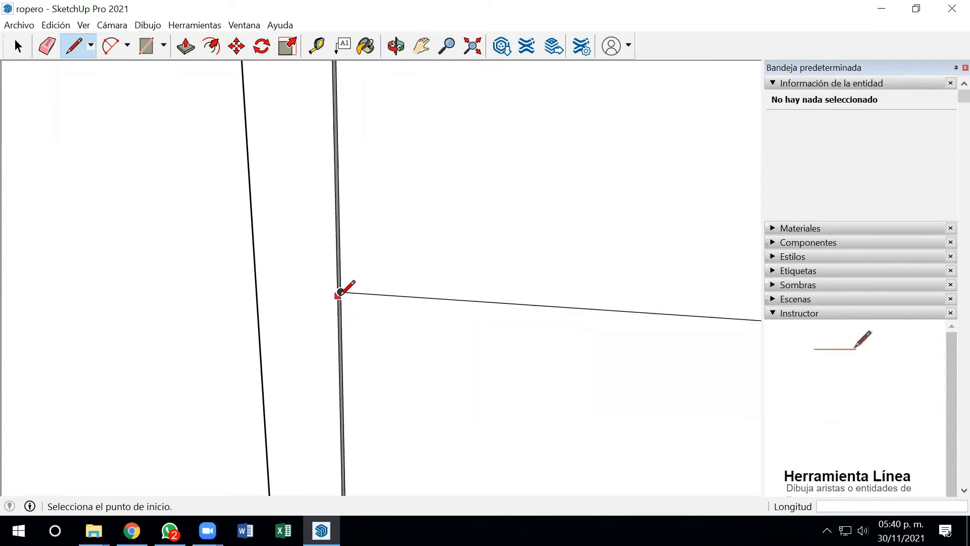
{"action": "left_click", "coordinate": [341, 291]}
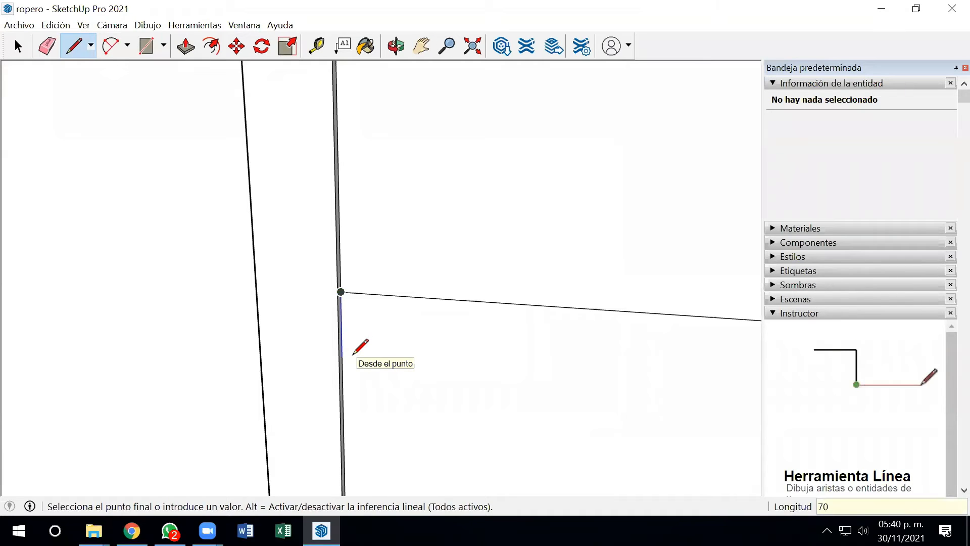
{"action": "key", "text": "Escape"}
{"action": "left_click", "coordinate": [343, 358]}
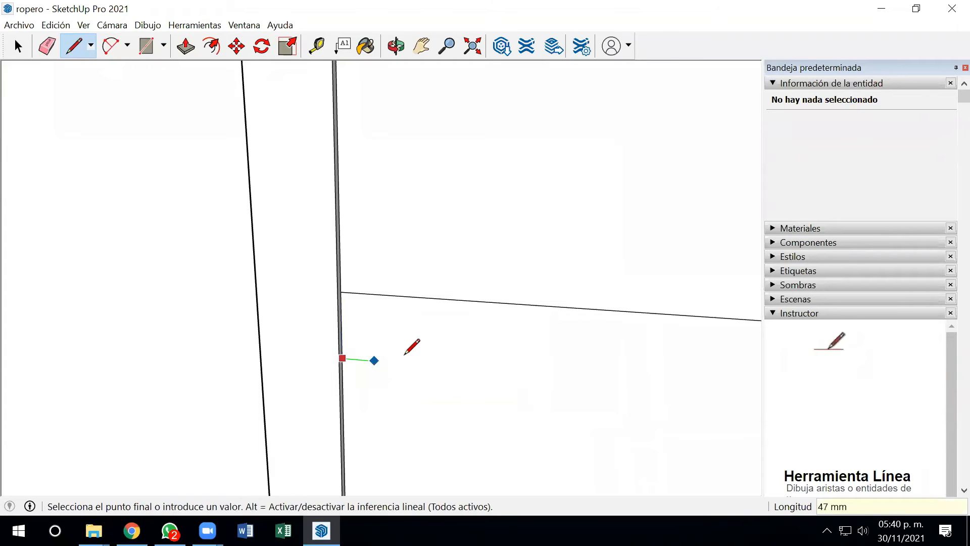
{"action": "scroll", "coordinate": [485, 346], "scroll_direction": "down", "scroll_amount": 5}
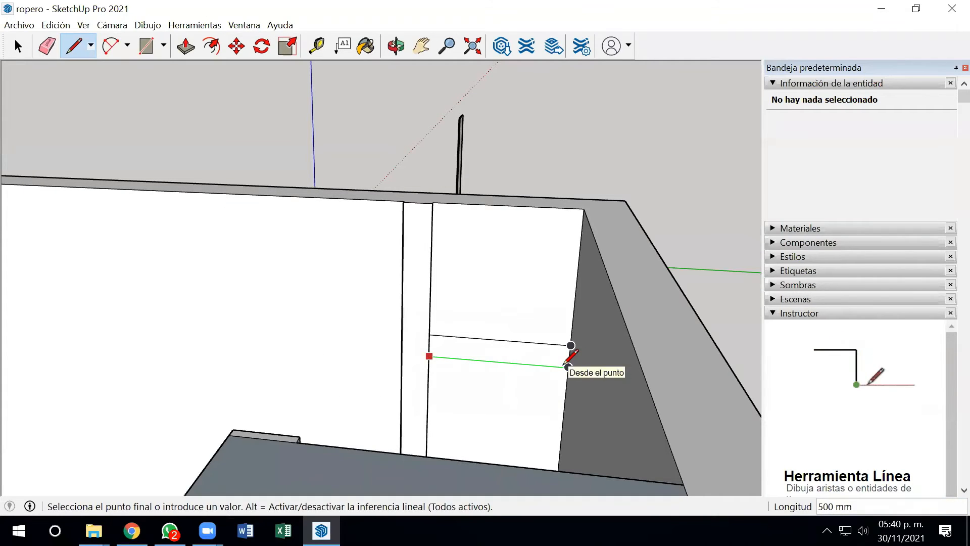
{"action": "left_click", "coordinate": [567, 366]}
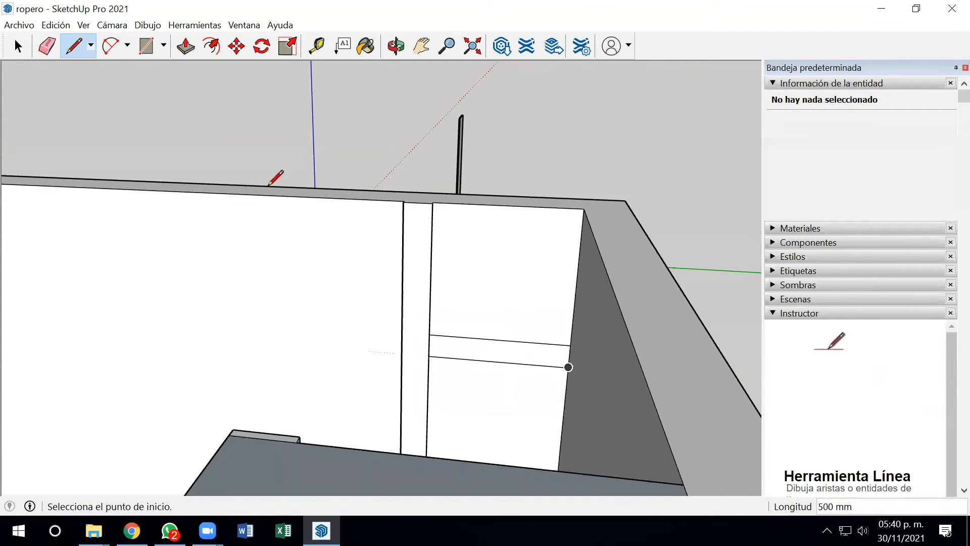
Pull the 70 mm horizontal band on the side wall outward by 15 mm, flush with the vertical strip
{"action": "left_click", "coordinate": [189, 49]}
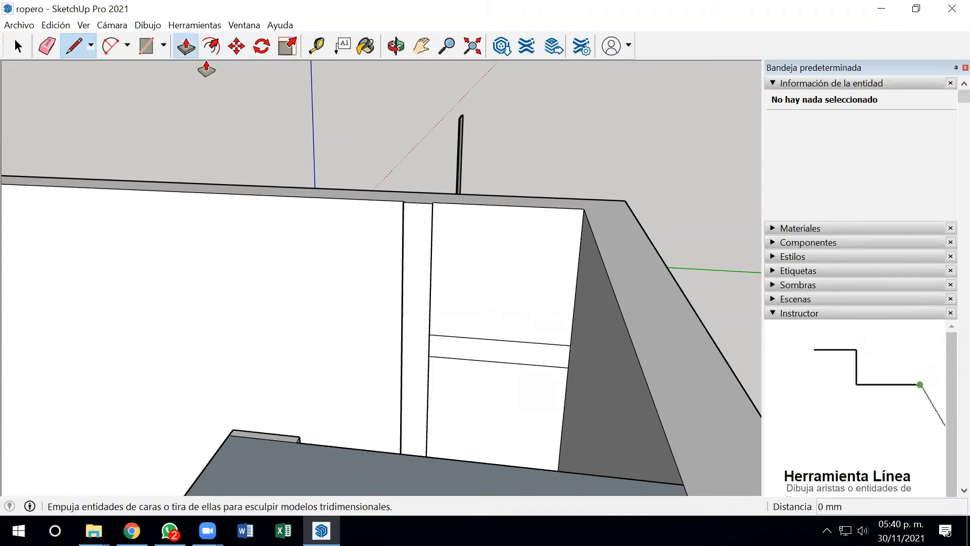
{"action": "scroll", "coordinate": [439, 368], "scroll_direction": "up", "scroll_amount": 6}
{"action": "left_click", "coordinate": [439, 316]}
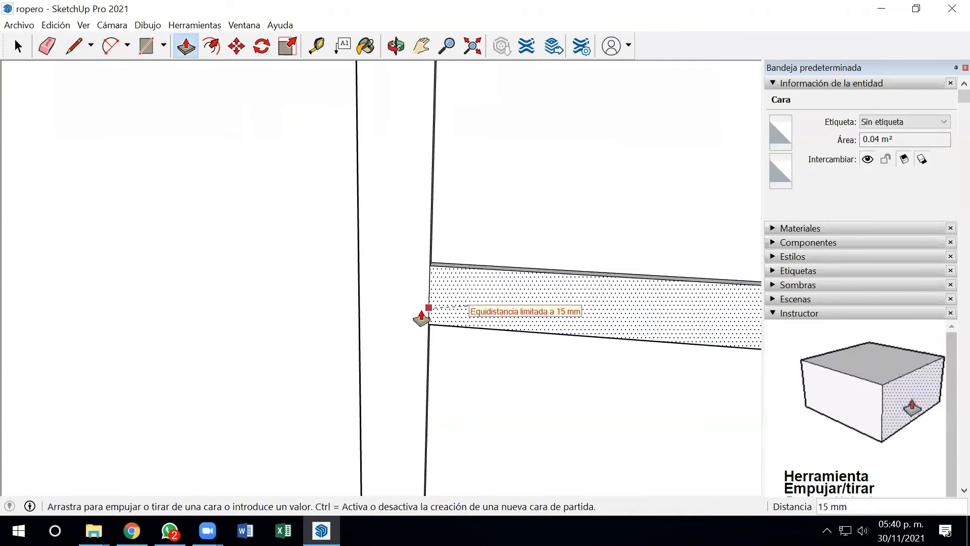
{"action": "left_click", "coordinate": [422, 318]}
Draw a 1495 mm horizontal line on the back wall from the side-wall rail's upper corner to the partition
{"action": "middle_click_drag", "start_coordinate": [493, 340], "coordinate": [450, 357]}
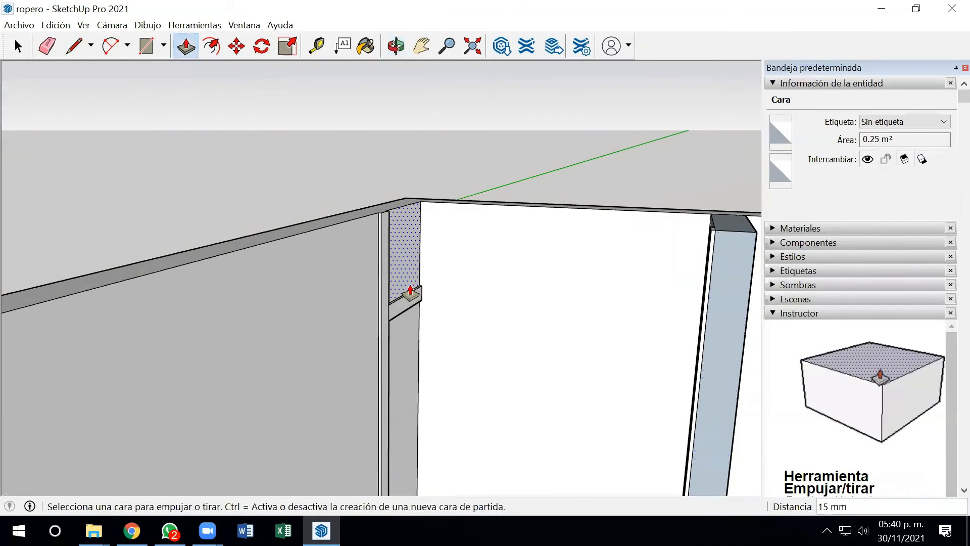
{"action": "mouse_move", "coordinate": [530, 353]}
{"action": "middle_mouse_down"}
{"action": "mouse_move", "coordinate": [630, 353]}
{"action": "mouse_move", "coordinate": [386, 303]}
{"action": "middle_mouse_up"}
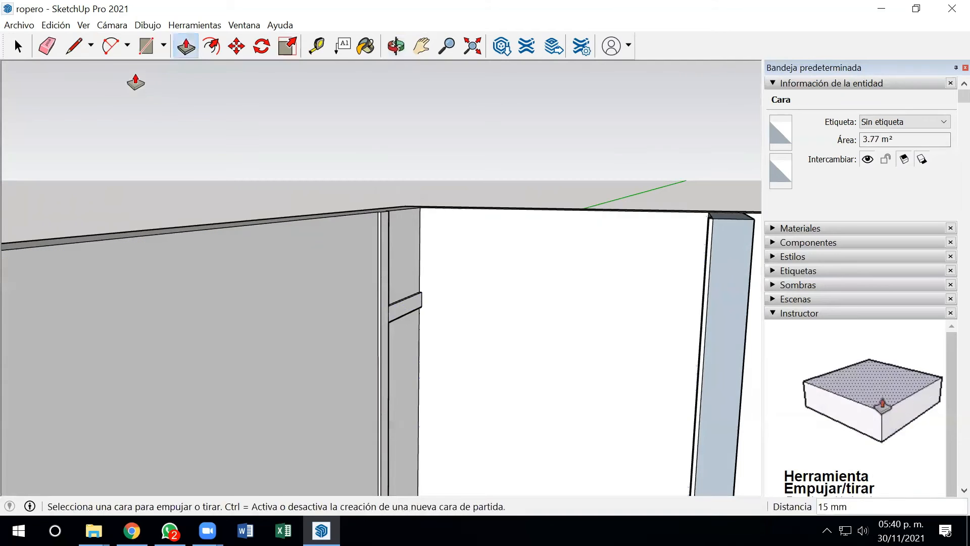
{"action": "left_click", "coordinate": [74, 46]}
{"action": "scroll", "coordinate": [392, 236], "scroll_direction": "up", "scroll_amount": 5}
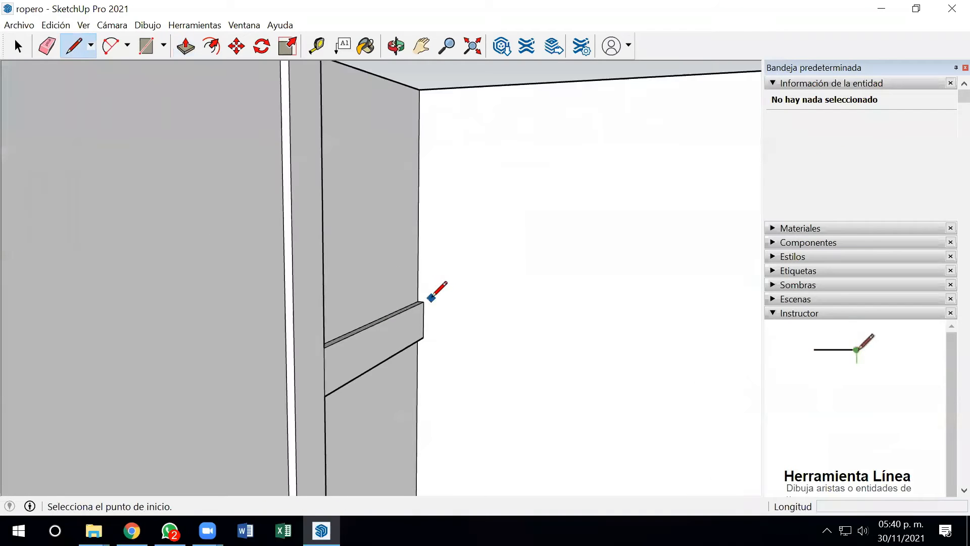
{"action": "left_click", "coordinate": [424, 301]}
{"action": "scroll", "coordinate": [677, 301], "scroll_direction": "down", "scroll_amount": 6}
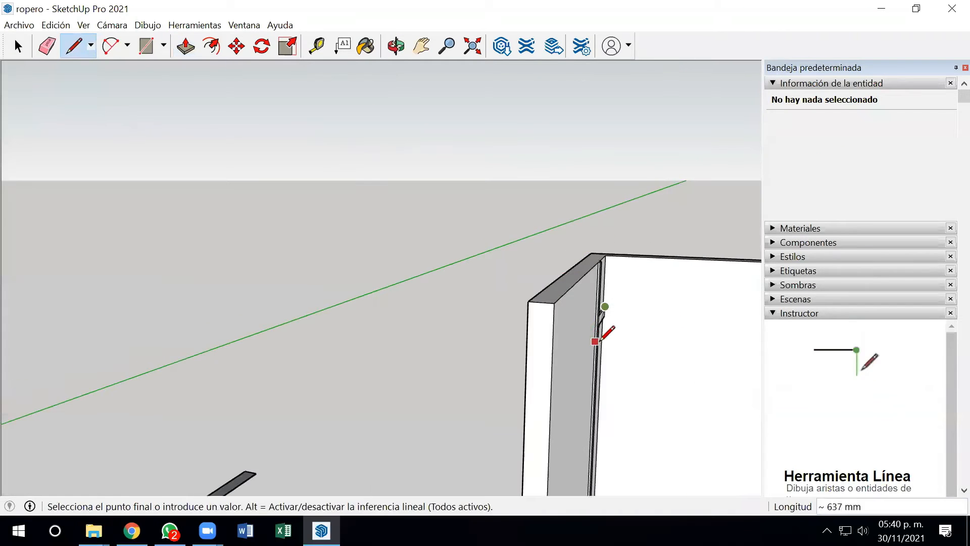
{"action": "middle_click_drag", "start_coordinate": [596, 340], "coordinate": [751, 332]}
{"action": "scroll", "coordinate": [659, 289], "scroll_direction": "up", "scroll_amount": 5}
{"action": "middle_click_drag", "start_coordinate": [667, 294], "coordinate": [707, 327]}
{"action": "scroll", "coordinate": [646, 281], "scroll_direction": "down", "scroll_amount": 5}
{"action": "scroll", "coordinate": [631, 244], "scroll_direction": "up", "scroll_amount": 3}
{"action": "scroll", "coordinate": [601, 308], "scroll_direction": "up", "scroll_amount": 6}
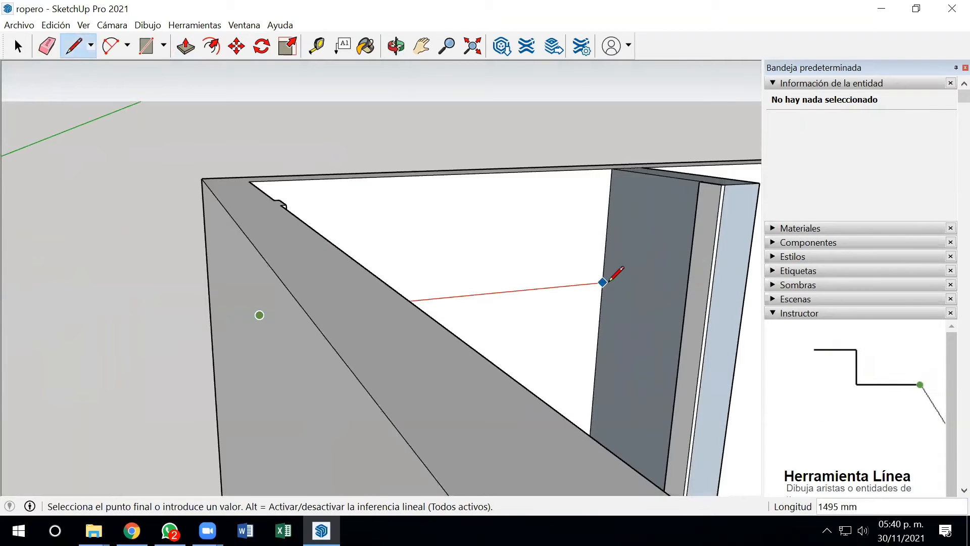
{"action": "left_click", "coordinate": [604, 281]}
Draw a 510 mm horizontal line across the partition's inner face, from the end of the back-wall line to the front edge
{"action": "left_click", "coordinate": [602, 282]}
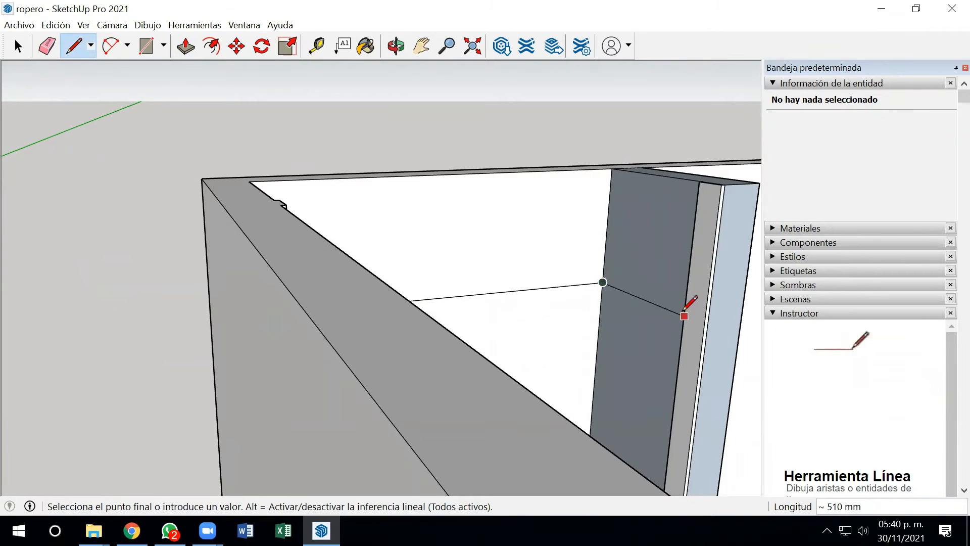
{"action": "middle_click_drag", "start_coordinate": [606, 289], "coordinate": [457, 238]}
{"action": "scroll", "coordinate": [514, 230], "scroll_direction": "up", "scroll_amount": 4}
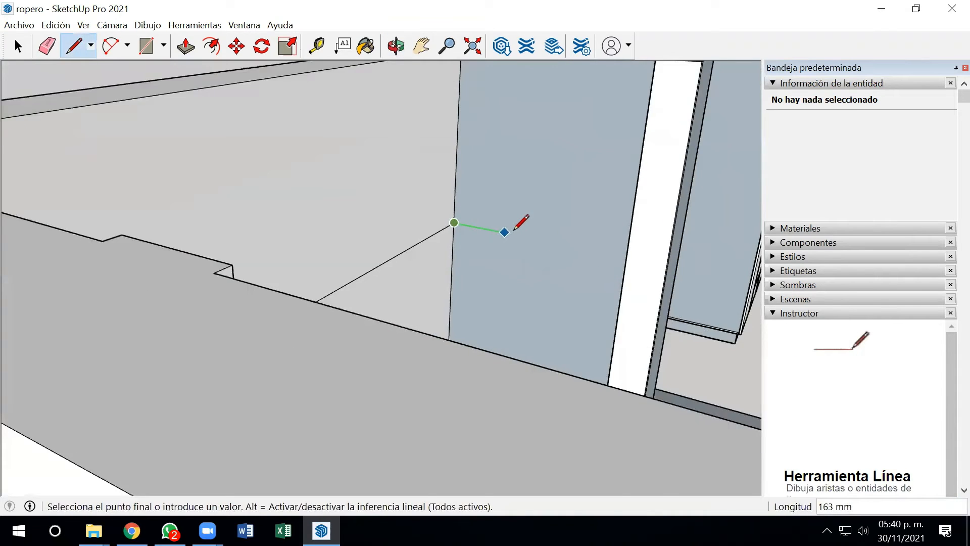
{"action": "scroll", "coordinate": [514, 231], "scroll_direction": "up", "scroll_amount": 1}
{"action": "middle_click_drag", "start_coordinate": [560, 245], "coordinate": [673, 245]}
{"action": "scroll", "coordinate": [654, 228], "scroll_direction": "up", "scroll_amount": 1}
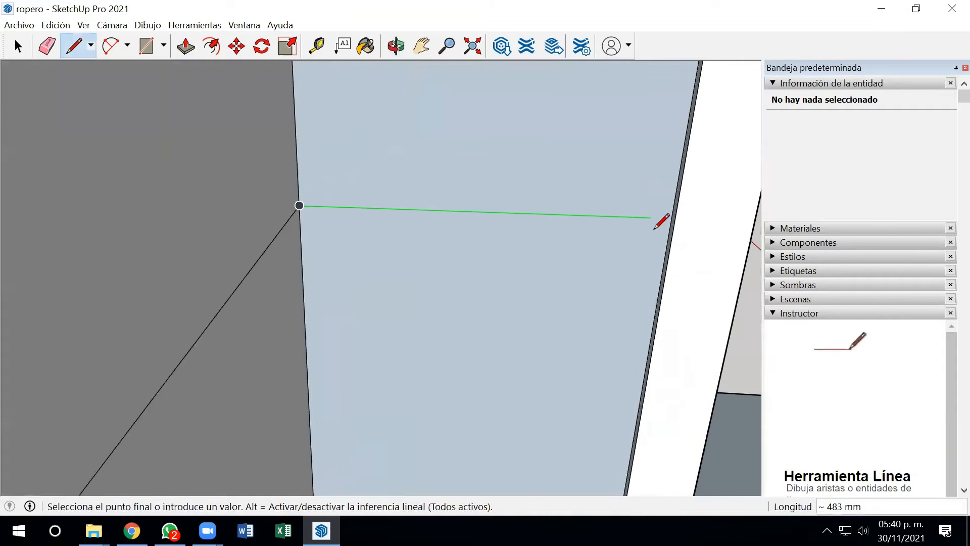
{"action": "left_click", "coordinate": [671, 218]}
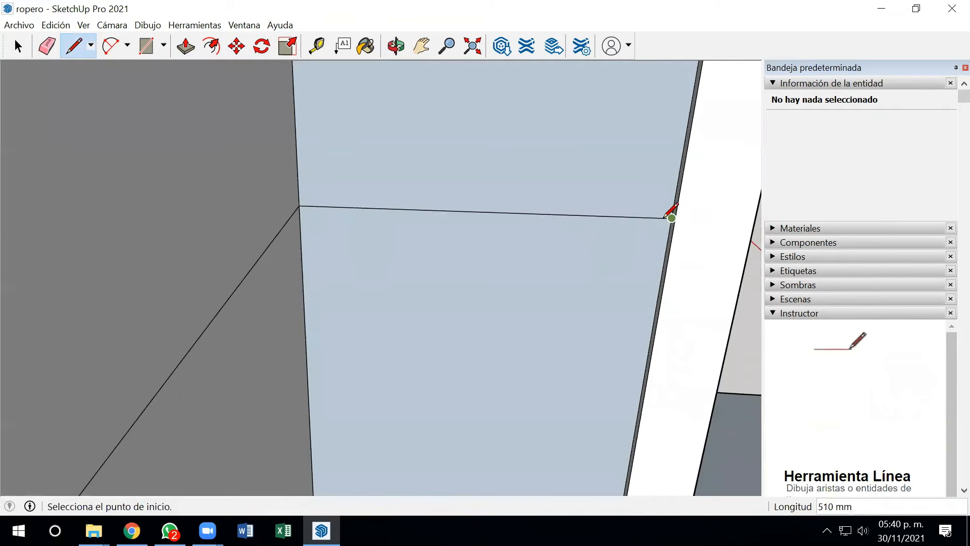
Draw a second 510 mm horizontal line across the partition's inner face, 70 mm below the first, from front edge to back corner
{"action": "left_click", "coordinate": [671, 218]}
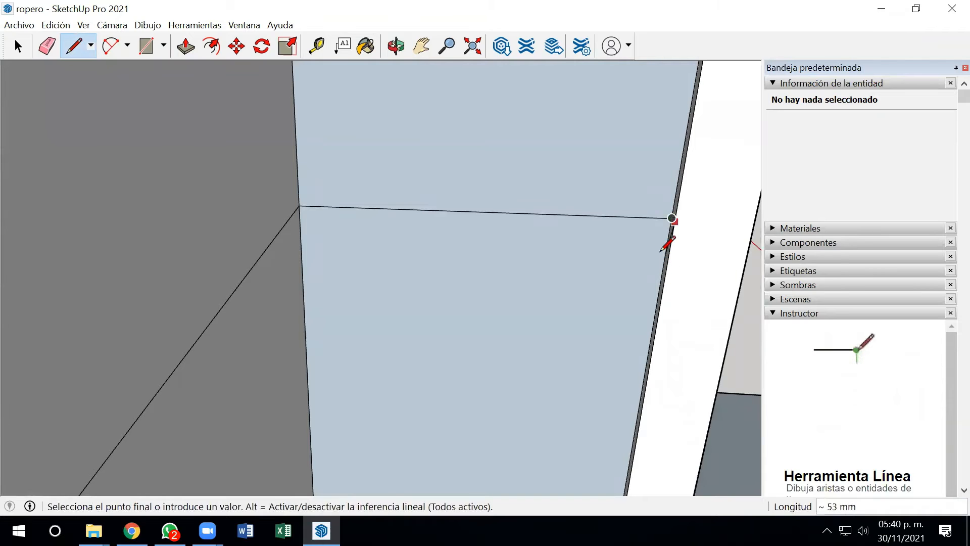
{"action": "key", "text": "Escape"}
{"action": "scroll", "coordinate": [663, 225], "scroll_direction": "up", "scroll_amount": 1}
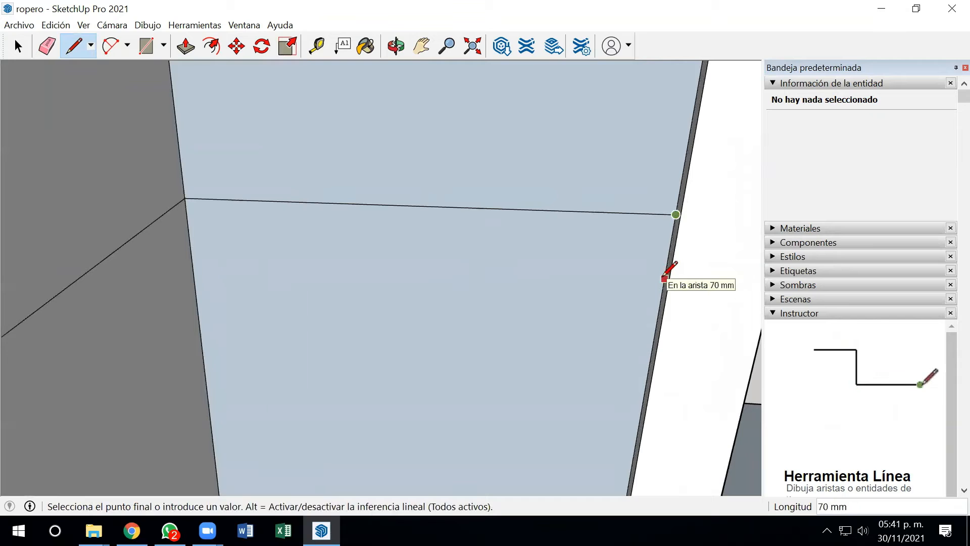
{"action": "left_click", "coordinate": [665, 278]}
{"action": "left_click", "coordinate": [191, 258]}
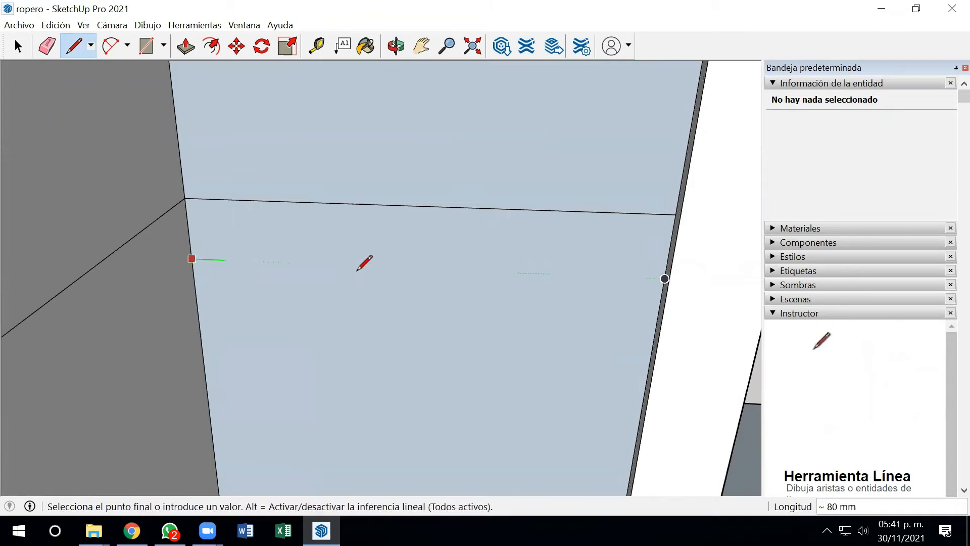
{"action": "left_click", "coordinate": [665, 278]}
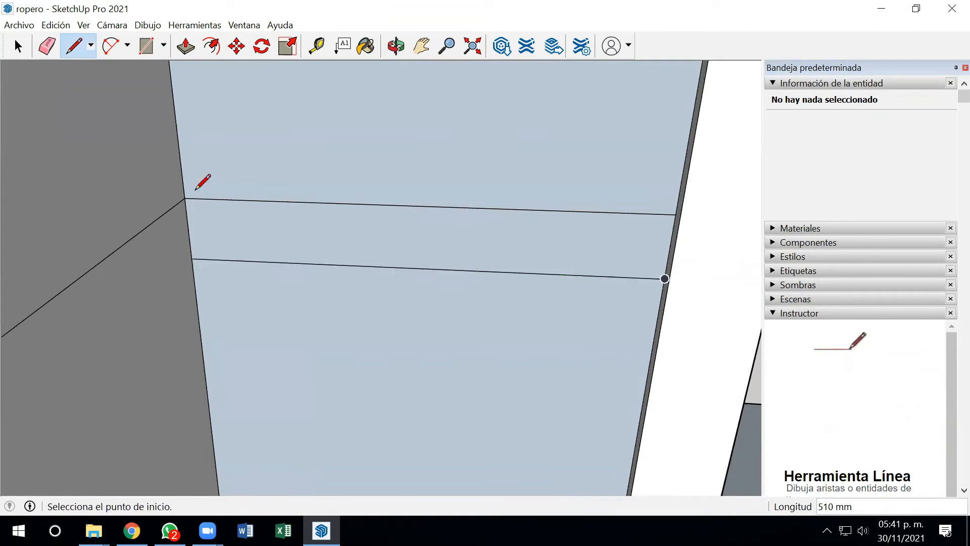
Pull the 70 mm horizontal band on the partition outward by 15 mm
{"action": "left_click", "coordinate": [18, 47]}
{"action": "left_click", "coordinate": [186, 46]}
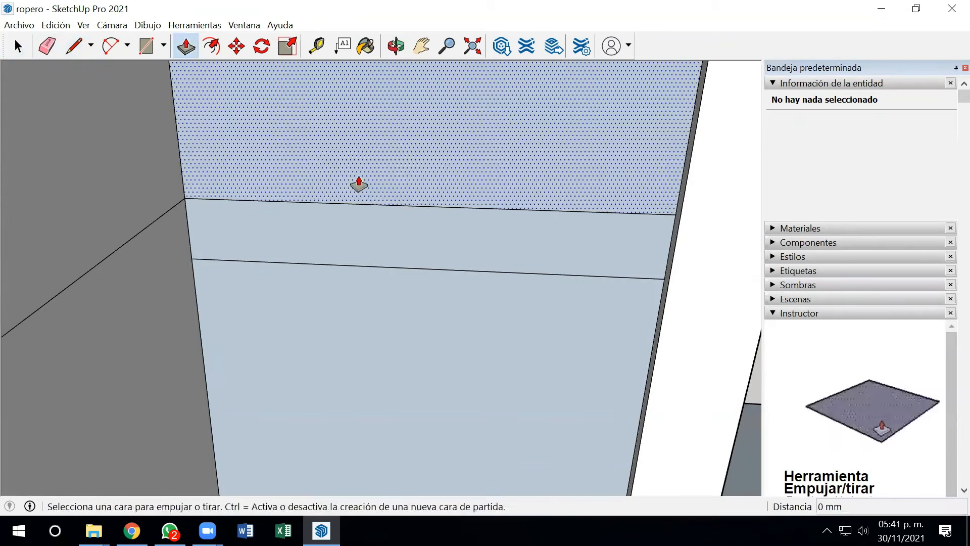
{"action": "left_click", "coordinate": [434, 249]}
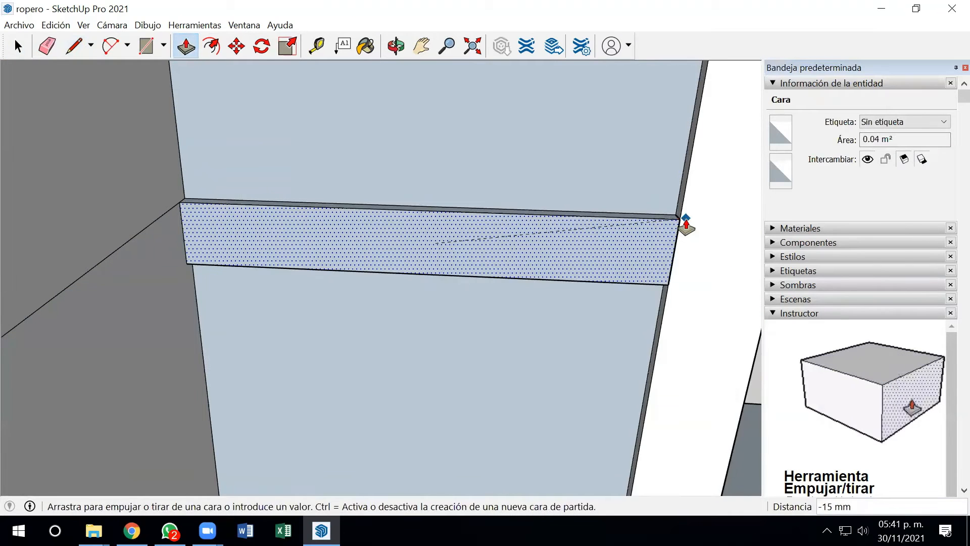
{"action": "left_click", "coordinate": [683, 226]}
Copy the faces and edges of the partition's horizontal rail 600 mm straight down along the partition
{"action": "scroll", "coordinate": [495, 269], "scroll_direction": "down", "scroll_amount": 3}
{"action": "scroll", "coordinate": [495, 270], "scroll_direction": "down", "scroll_amount": 3}
{"action": "middle_click_drag", "start_coordinate": [561, 282], "coordinate": [732, 403]}
{"action": "scroll", "coordinate": [733, 403], "scroll_direction": "up", "scroll_amount": 5}
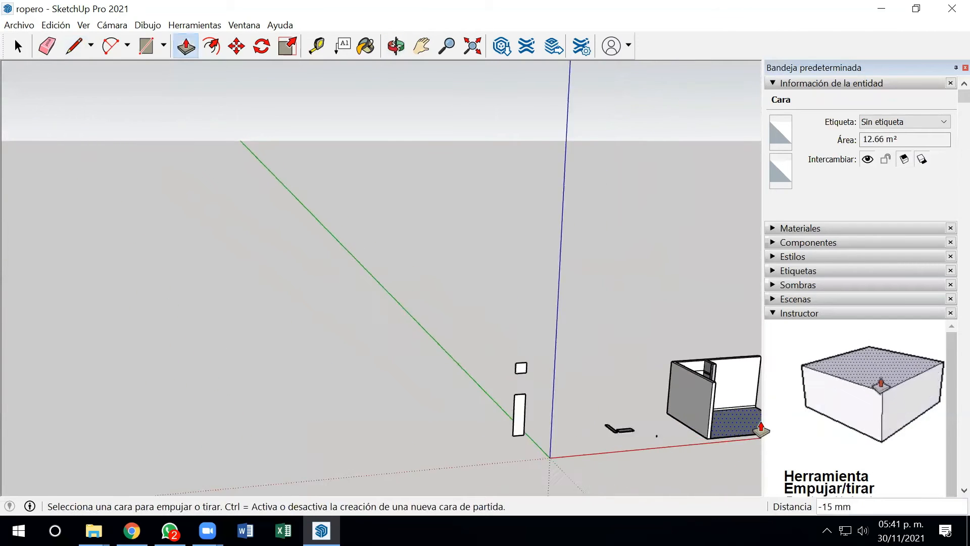
{"action": "middle_click_drag", "start_coordinate": [665, 336], "coordinate": [702, 372]}
{"action": "scroll", "coordinate": [695, 329], "scroll_direction": "up", "scroll_amount": 5}
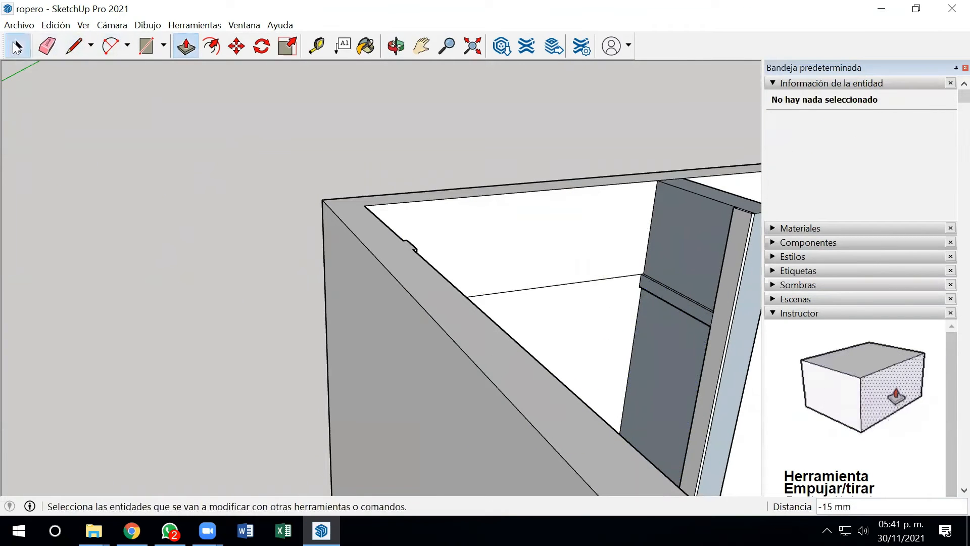
{"action": "left_click", "coordinate": [18, 49]}
{"action": "scroll", "coordinate": [556, 227], "scroll_direction": "down", "scroll_amount": 3}
{"action": "scroll", "coordinate": [619, 255], "scroll_direction": "up", "scroll_amount": 3}
{"action": "scroll", "coordinate": [651, 280], "scroll_direction": "up", "scroll_amount": 3}
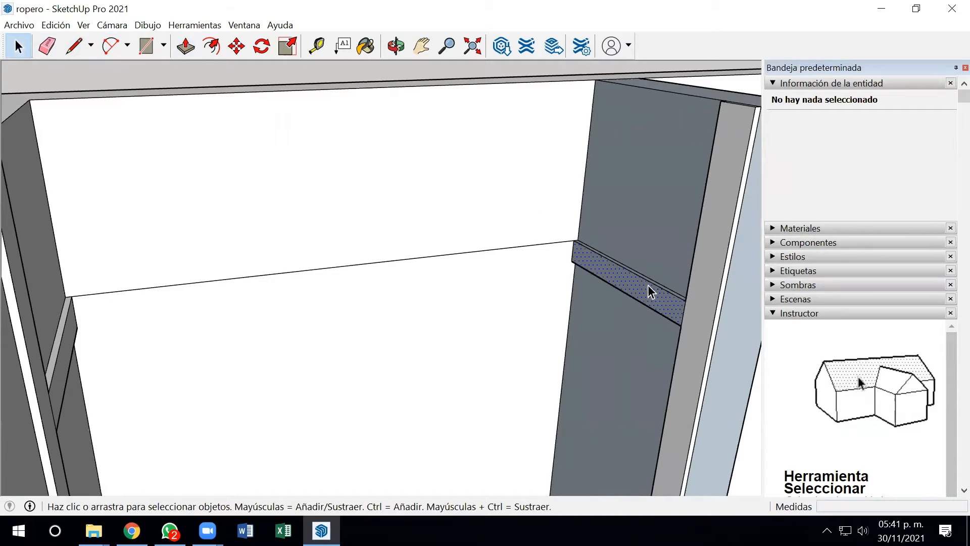
{"action": "left_click", "coordinate": [647, 287]}
{"action": "scroll", "coordinate": [652, 286], "scroll_direction": "up", "scroll_amount": 3}
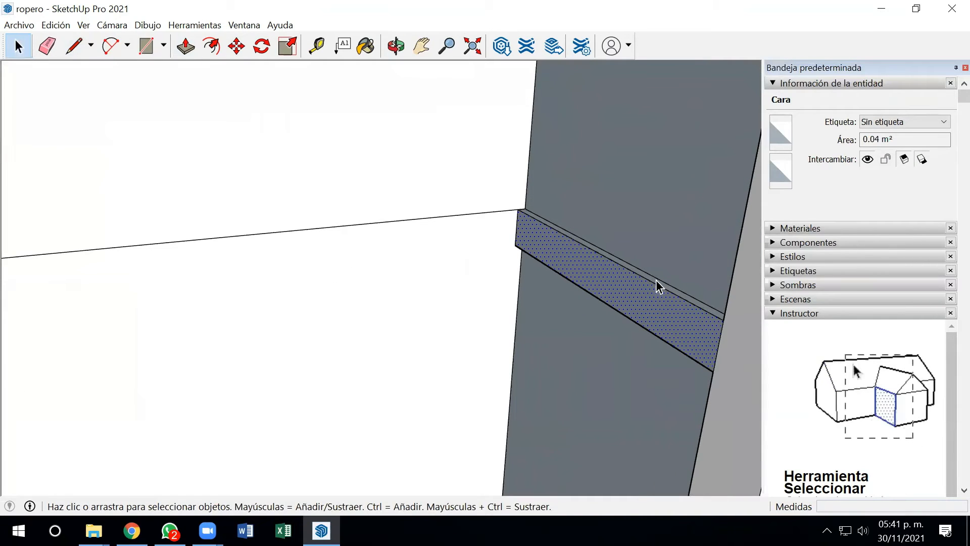
{"action": "left_click", "coordinate": [655, 280], "text": "ctrl"}
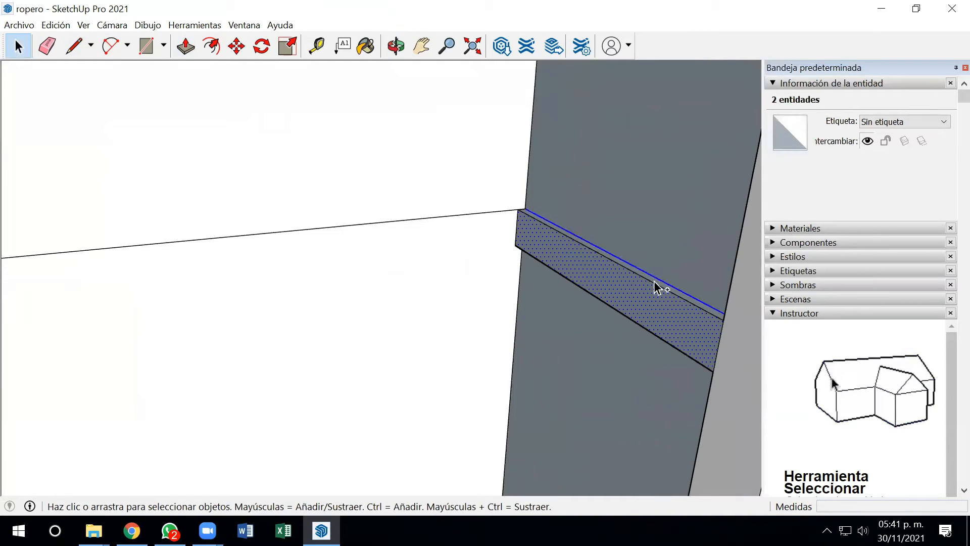
{"action": "scroll", "coordinate": [652, 280], "scroll_direction": "up", "scroll_amount": 2}
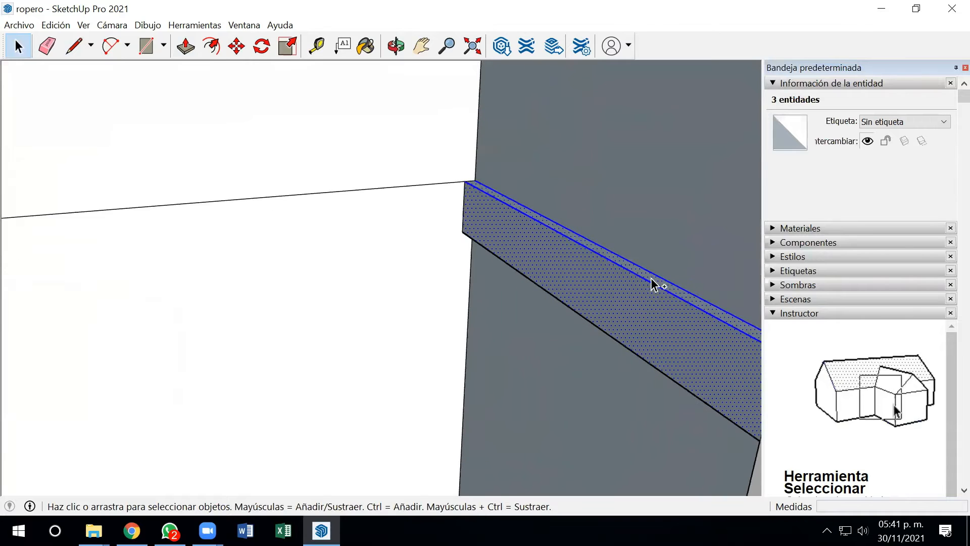
{"action": "left_click", "coordinate": [652, 279], "text": "ctrl"}
{"action": "scroll", "coordinate": [596, 354], "scroll_direction": "down", "scroll_amount": 2}
{"action": "middle_click_drag", "start_coordinate": [656, 299], "coordinate": [585, 316]}
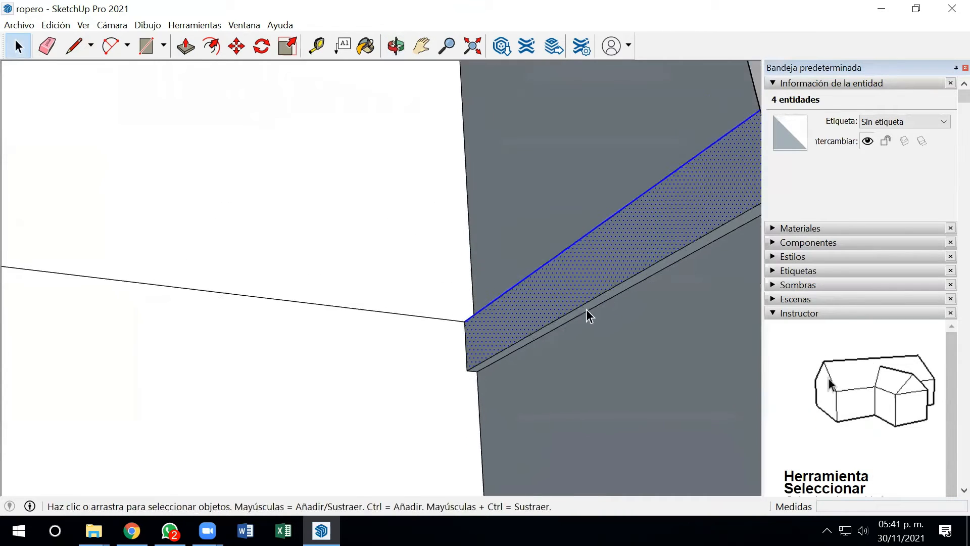
{"action": "scroll", "coordinate": [585, 308], "scroll_direction": "up", "scroll_amount": 1}
{"action": "left_click", "coordinate": [585, 309], "text": "ctrl"}
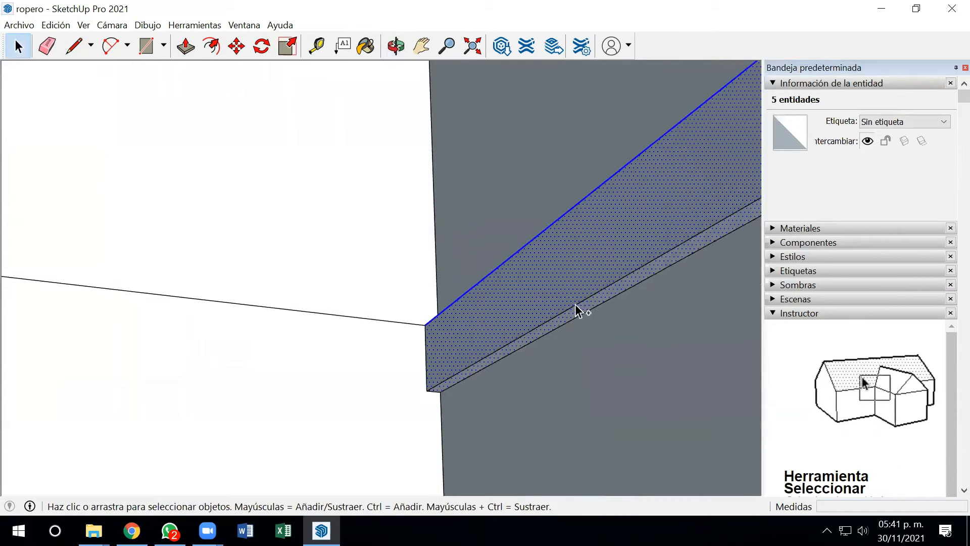
{"action": "scroll", "coordinate": [544, 301], "scroll_direction": "down", "scroll_amount": 2}
{"action": "middle_click_drag", "start_coordinate": [582, 236], "coordinate": [590, 347]}
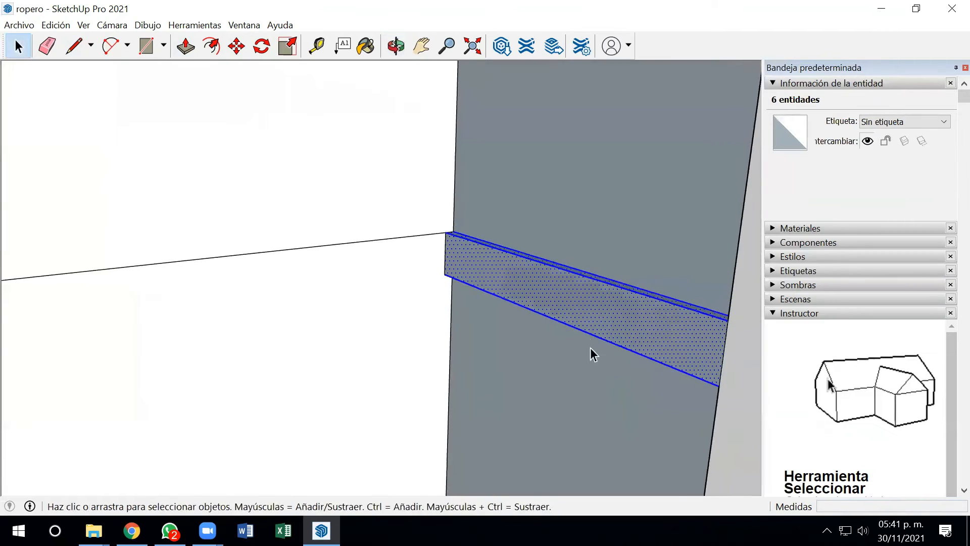
{"action": "scroll", "coordinate": [590, 343], "scroll_direction": "down", "scroll_amount": 2}
{"action": "scroll", "coordinate": [590, 338], "scroll_direction": "down", "scroll_amount": 4}
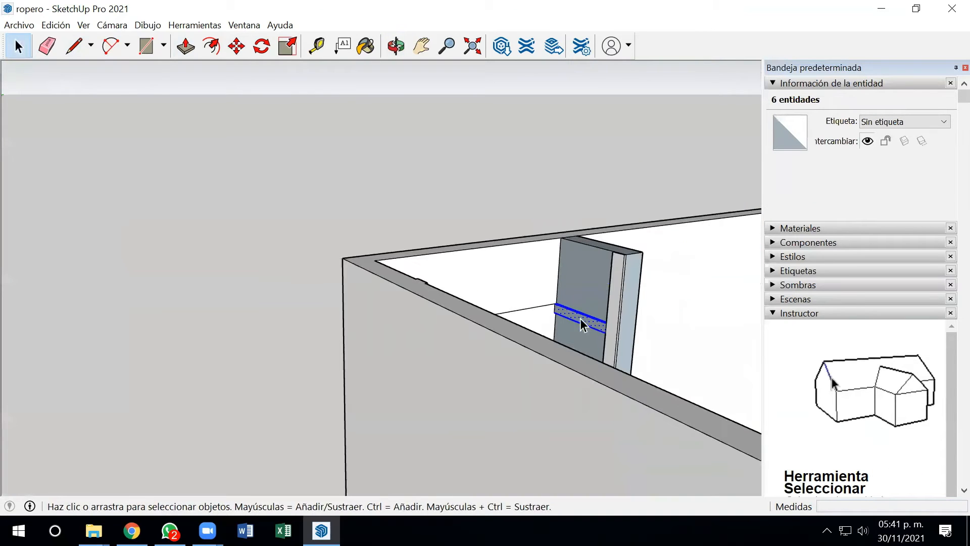
{"action": "left_click", "coordinate": [236, 47]}
{"action": "scroll", "coordinate": [217, 301], "scroll_direction": "down", "scroll_amount": 2}
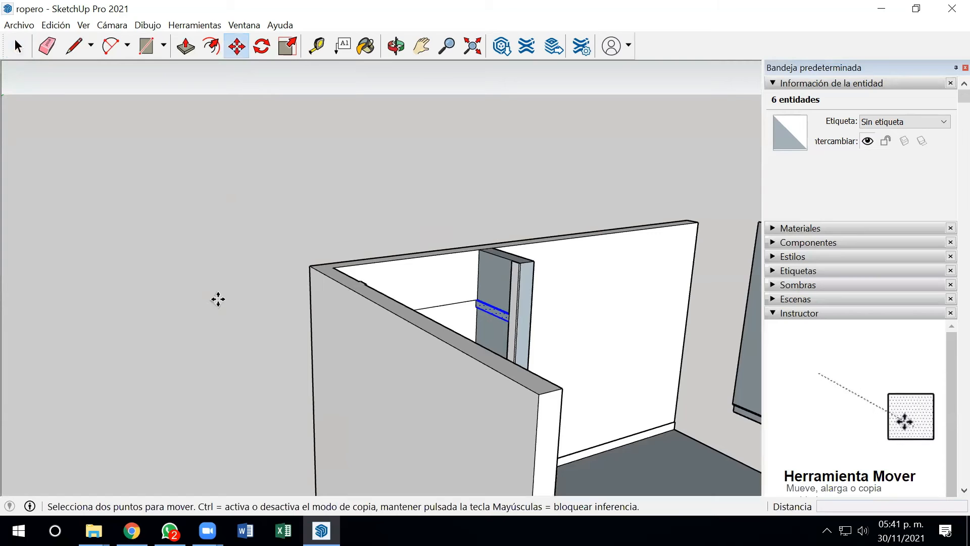
{"action": "left_click", "coordinate": [218, 299]}
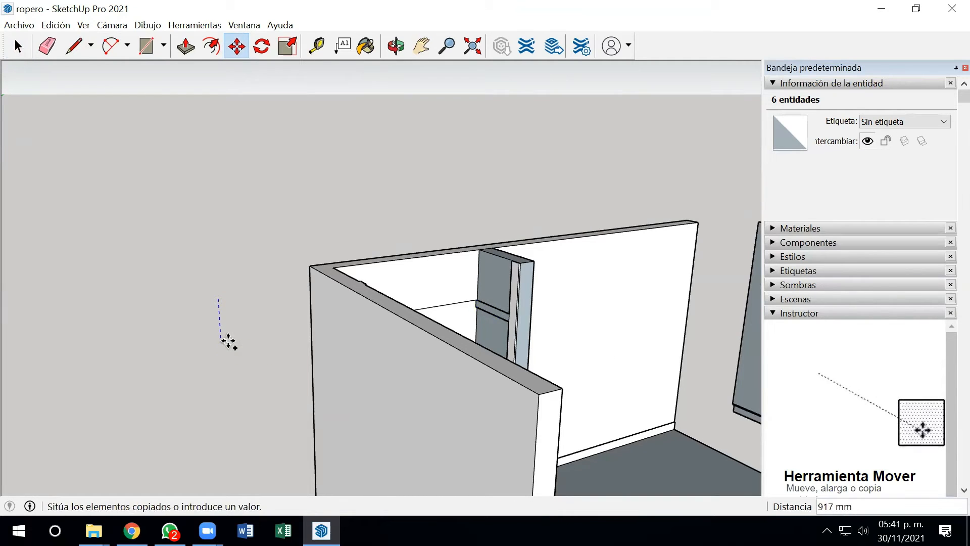
{"action": "type", "text": "600"}
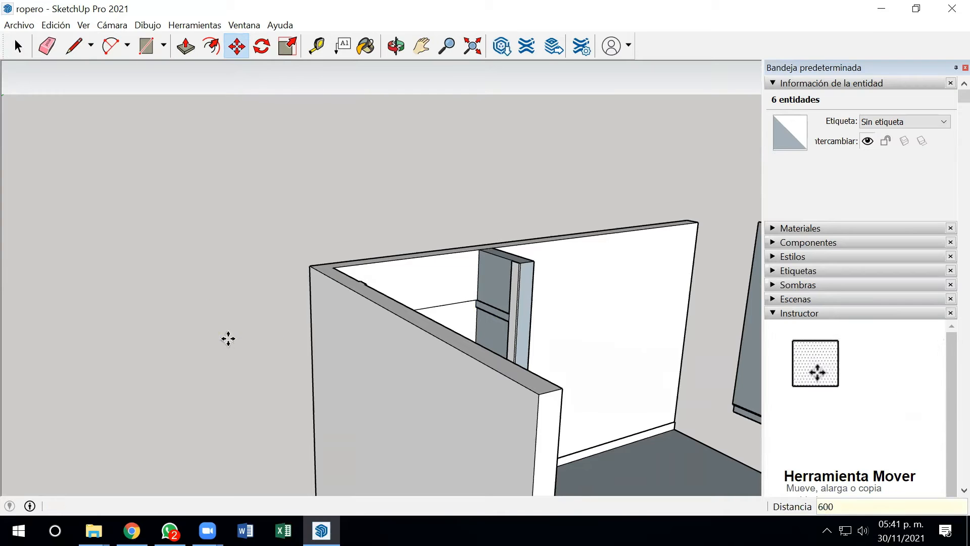
{"action": "key", "text": "Return"}
{"action": "middle_click_drag", "start_coordinate": [567, 362], "coordinate": [515, 316]}
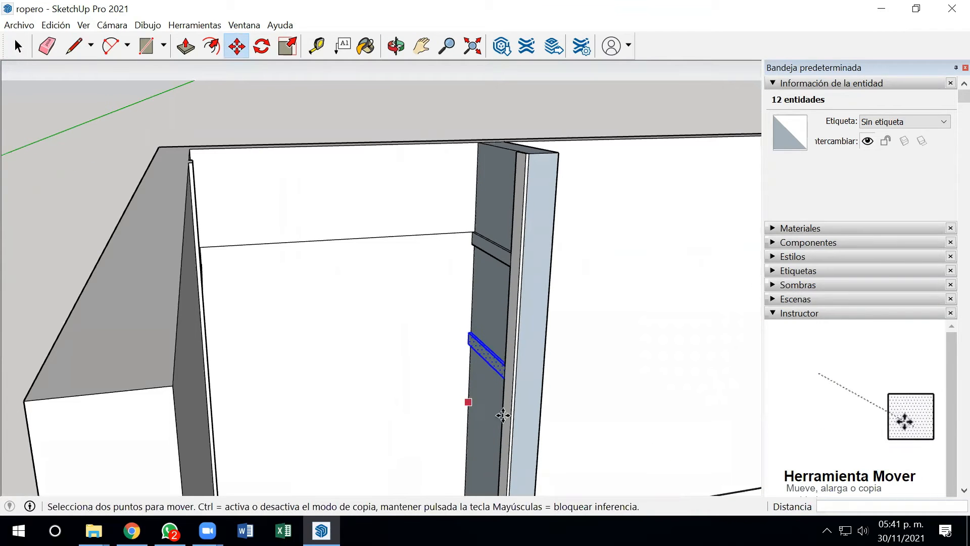
Examine the room and both wardrobes from the front, side and back, including the opened-up copy's shelves, drawers and rods
{"action": "scroll", "coordinate": [483, 404], "scroll_direction": "down", "scroll_amount": 5}
{"action": "scroll", "coordinate": [558, 438], "scroll_direction": "down", "scroll_amount": 3}
{"action": "scroll", "coordinate": [710, 432], "scroll_direction": "up", "scroll_amount": 1}
{"action": "middle_click_drag", "start_coordinate": [712, 429], "coordinate": [441, 357]}
{"action": "scroll", "coordinate": [494, 383], "scroll_direction": "down", "scroll_amount": 3}
{"action": "scroll", "coordinate": [623, 457], "scroll_direction": "up", "scroll_amount": 5}
{"action": "middle_click_drag", "start_coordinate": [618, 472], "coordinate": [608, 453]}
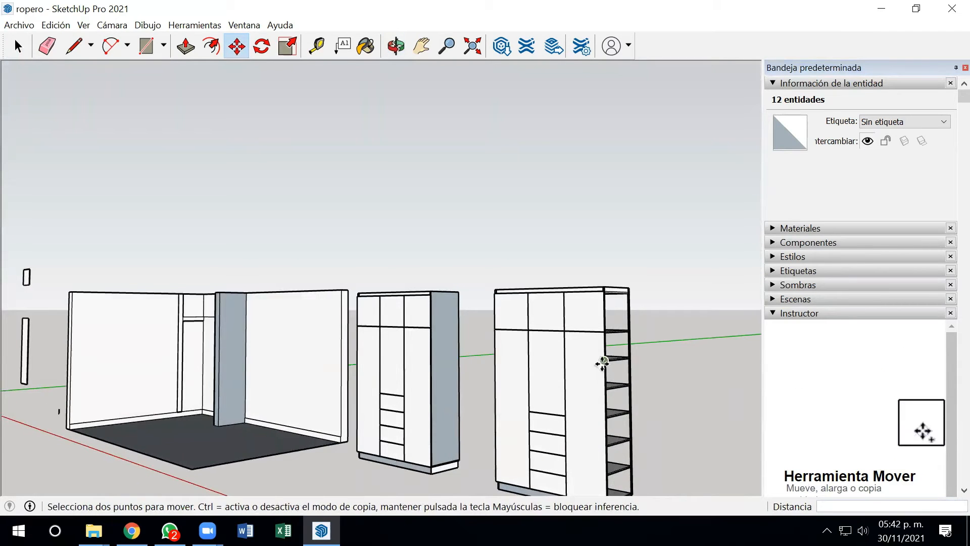
{"action": "middle_click_drag", "start_coordinate": [133, 394], "coordinate": [326, 423]}
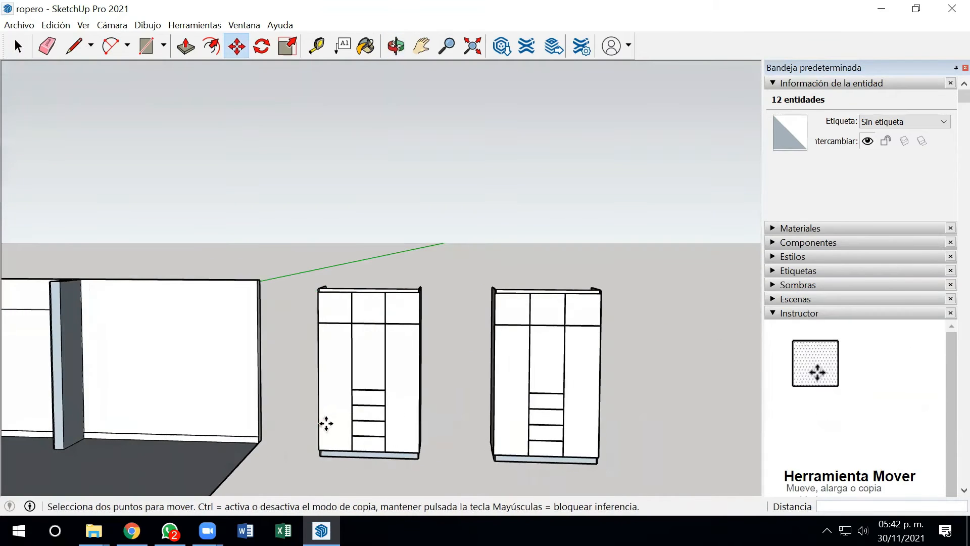
{"action": "scroll", "coordinate": [326, 423], "scroll_direction": "down", "scroll_amount": 6}
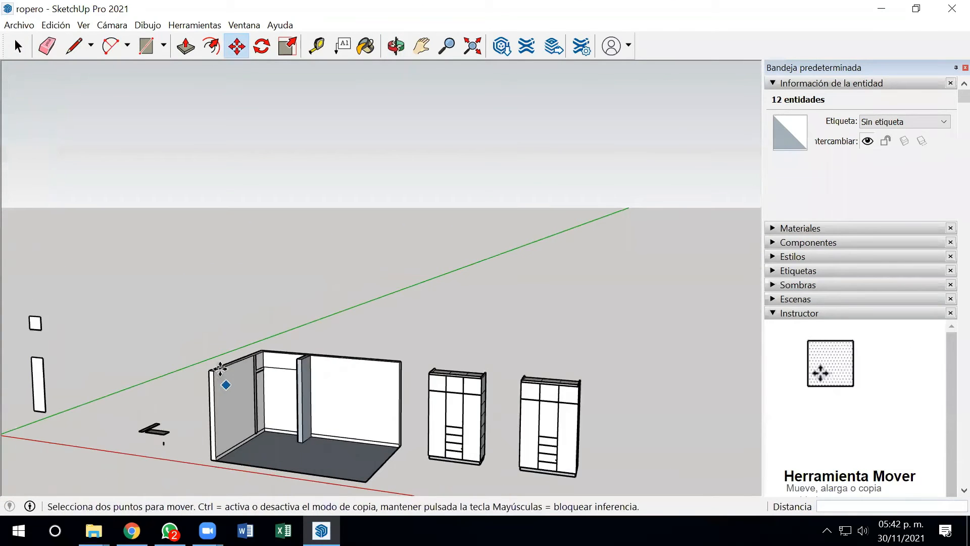
{"action": "scroll", "coordinate": [243, 372], "scroll_direction": "up", "scroll_amount": 3}
{"action": "scroll", "coordinate": [341, 412], "scroll_direction": "down", "scroll_amount": 2}
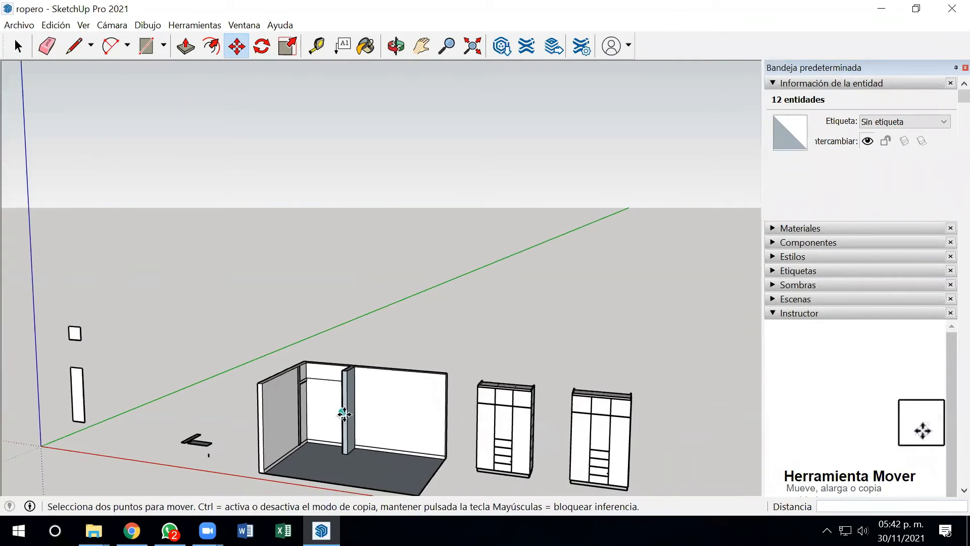
{"action": "scroll", "coordinate": [344, 414], "scroll_direction": "down", "scroll_amount": 2}
{"action": "middle_click_drag", "start_coordinate": [605, 468], "coordinate": [111, 399]}
{"action": "scroll", "coordinate": [343, 470], "scroll_direction": "up", "scroll_amount": 1}
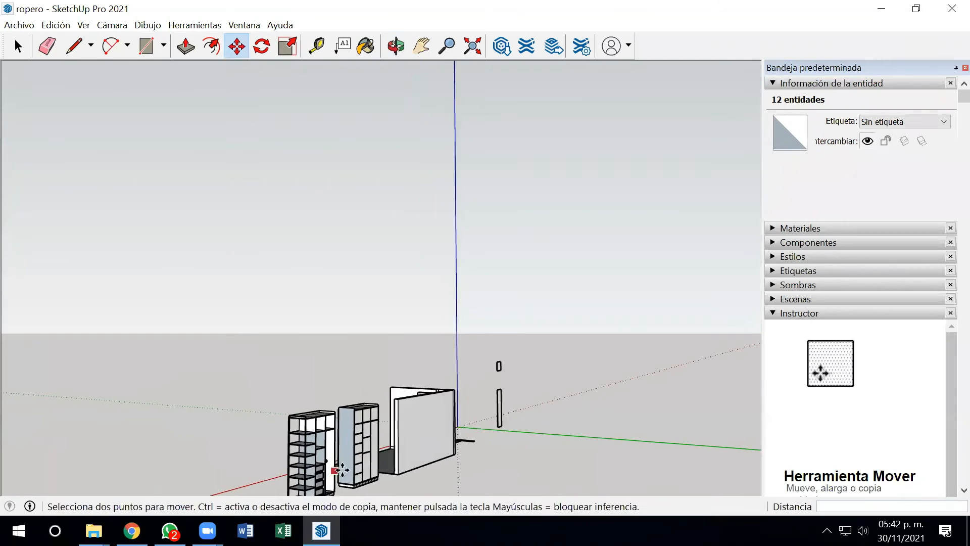
{"action": "middle_click_drag", "start_coordinate": [342, 469], "coordinate": [253, 458]}
{"action": "scroll", "coordinate": [156, 430], "scroll_direction": "up", "scroll_amount": 2}
{"action": "scroll", "coordinate": [259, 444], "scroll_direction": "up", "scroll_amount": 4}
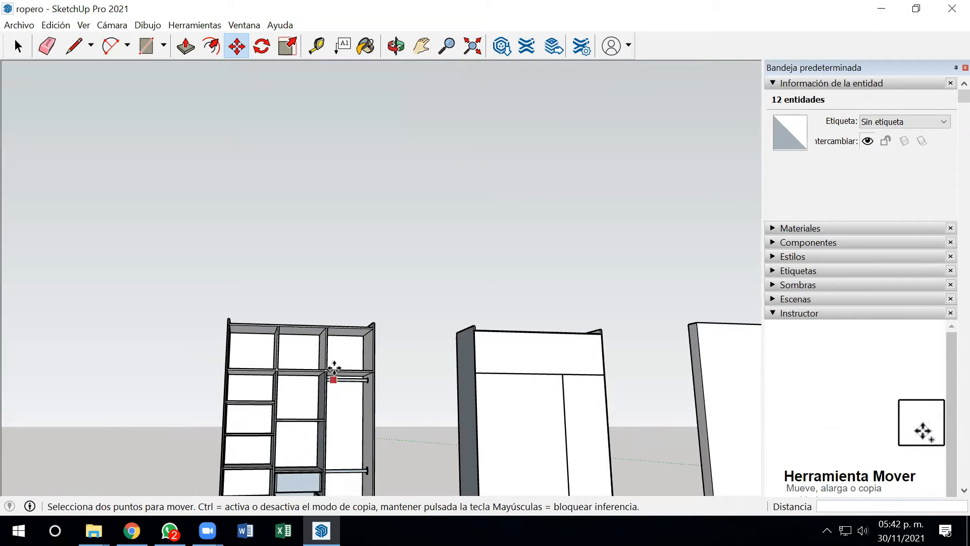
{"action": "scroll", "coordinate": [336, 416], "scroll_direction": "down", "scroll_amount": 3}
{"action": "scroll", "coordinate": [282, 469], "scroll_direction": "up", "scroll_amount": 3}
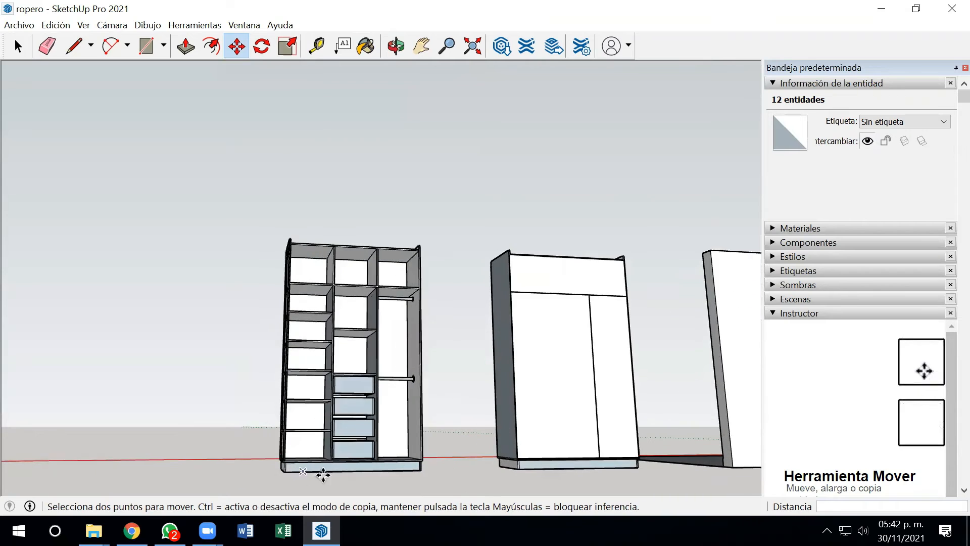
{"action": "scroll", "coordinate": [396, 469], "scroll_direction": "down", "scroll_amount": 2}
{"action": "middle_click_drag", "start_coordinate": [281, 446], "coordinate": [567, 465]}
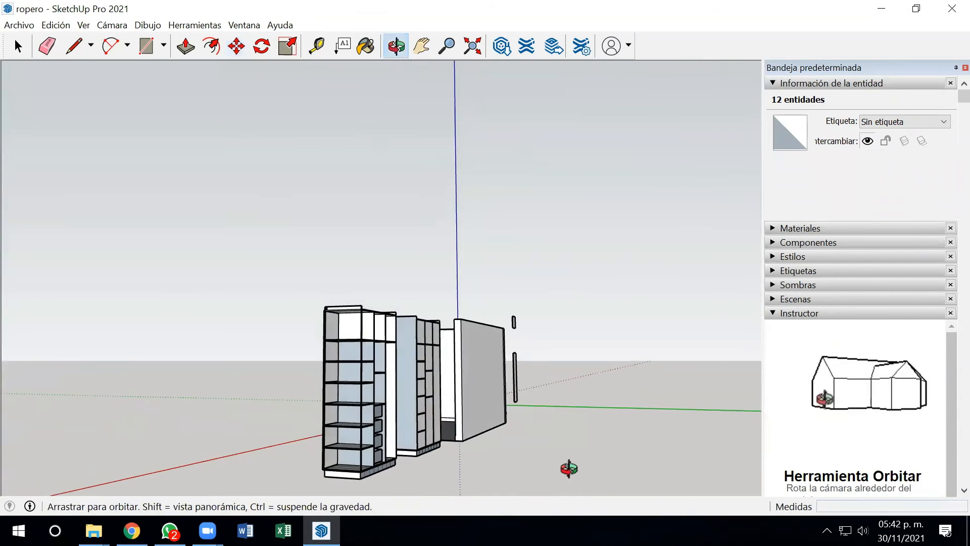
{"action": "middle_click_drag", "start_coordinate": [322, 462], "coordinate": [100, 468]}
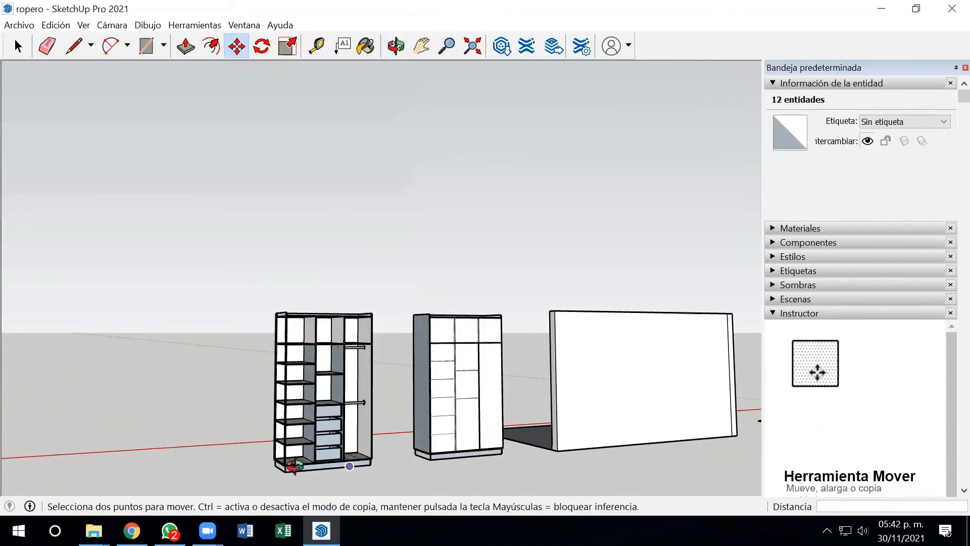
{"action": "scroll", "coordinate": [170, 413], "scroll_direction": "up", "scroll_amount": 1}
Delete the opened-up wardrobe copy's outer side panel next to the hanging rods
{"action": "left_click", "coordinate": [19, 47]}
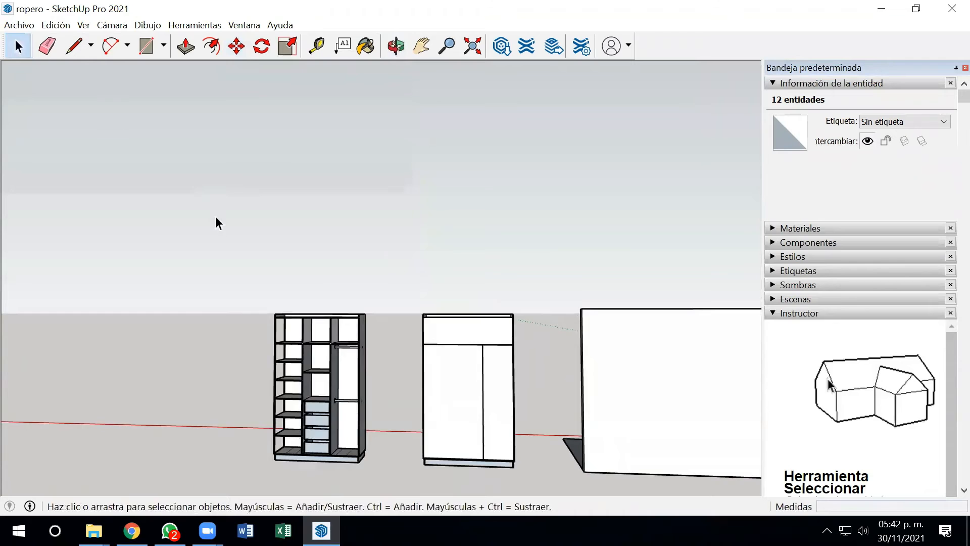
{"action": "scroll", "coordinate": [268, 267], "scroll_direction": "up", "scroll_amount": 2}
{"action": "middle_click_drag", "start_coordinate": [315, 361], "coordinate": [424, 385]}
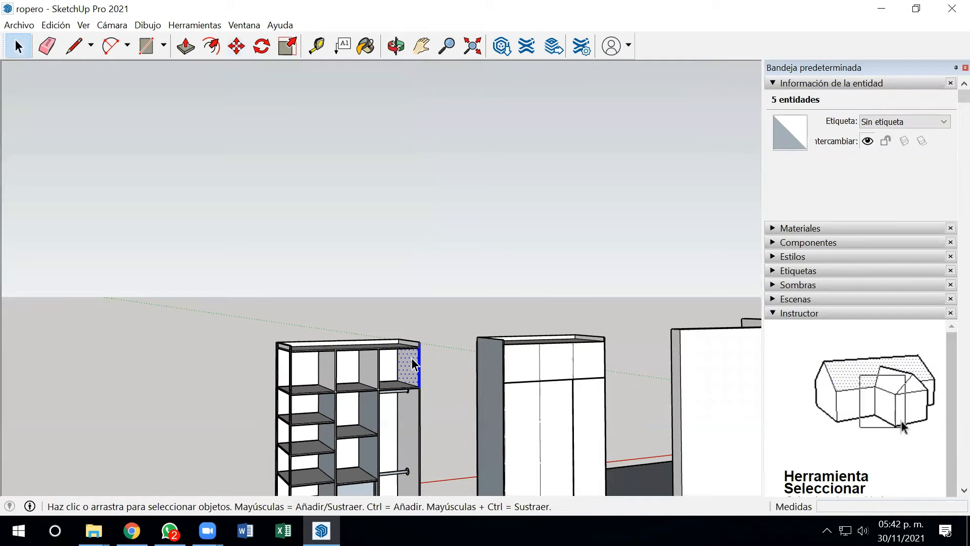
{"action": "left_click", "coordinate": [423, 417]}
{"action": "left_click", "coordinate": [404, 408]}
{"action": "key", "text": "Delete"}
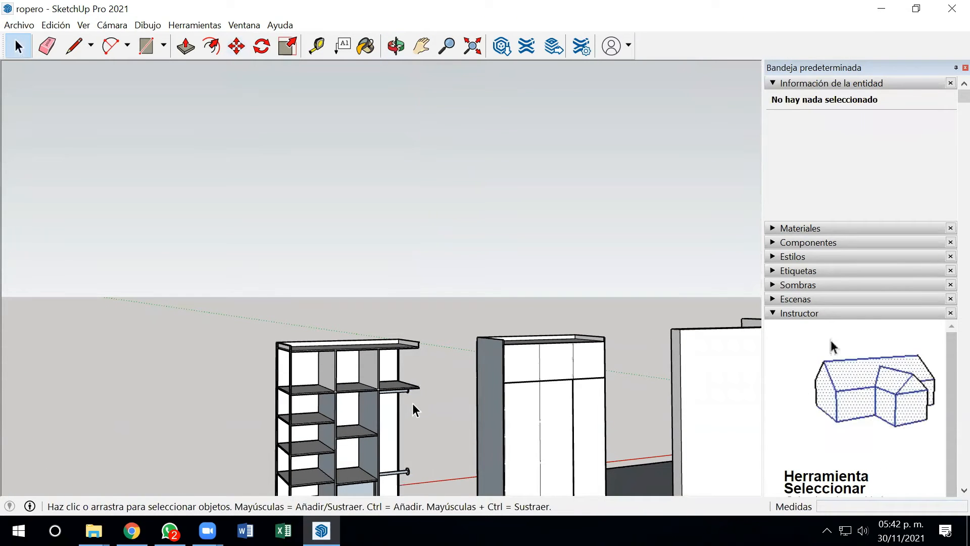
Delete the opened-up wardrobe copy's outer side panel next to the column of open shelves
{"action": "scroll", "coordinate": [415, 365], "scroll_direction": "down", "scroll_amount": 5}
{"action": "scroll", "coordinate": [388, 431], "scroll_direction": "up", "scroll_amount": 1}
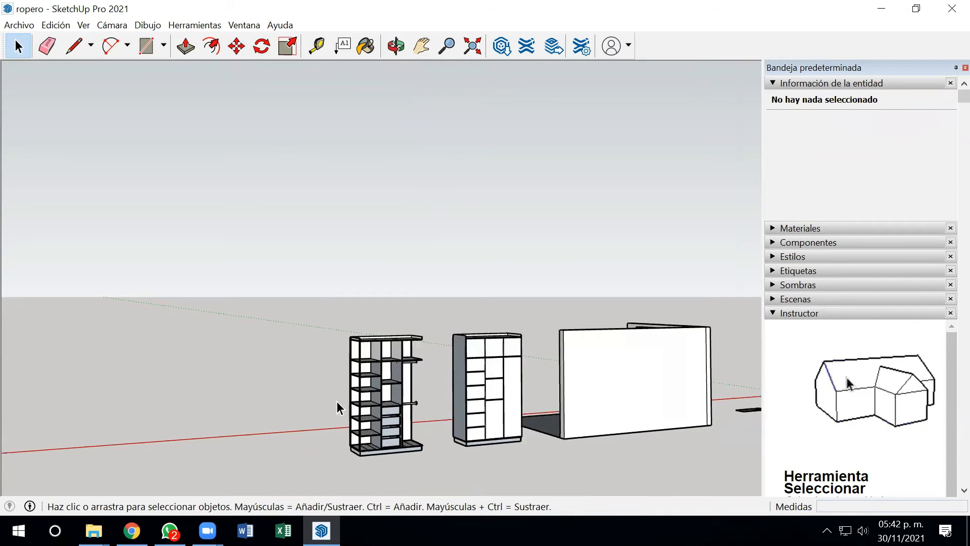
{"action": "scroll", "coordinate": [384, 425], "scroll_direction": "up", "scroll_amount": 4}
{"action": "middle_click_drag", "start_coordinate": [411, 418], "coordinate": [285, 433]}
{"action": "scroll", "coordinate": [285, 433], "scroll_direction": "up", "scroll_amount": 3}
{"action": "left_click_drag", "start_coordinate": [314, 366], "coordinate": [320, 329]}
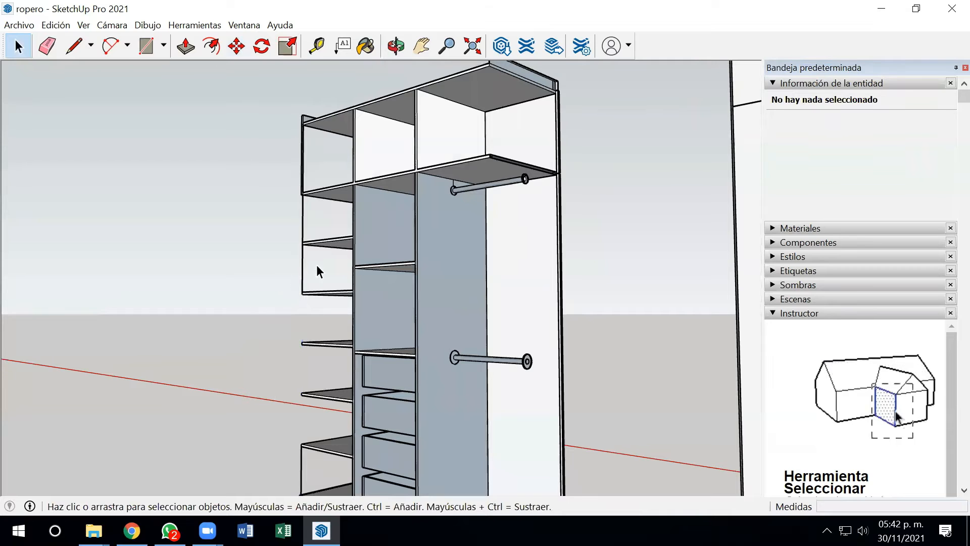
{"action": "left_click_drag", "start_coordinate": [316, 174], "coordinate": [229, 168]}
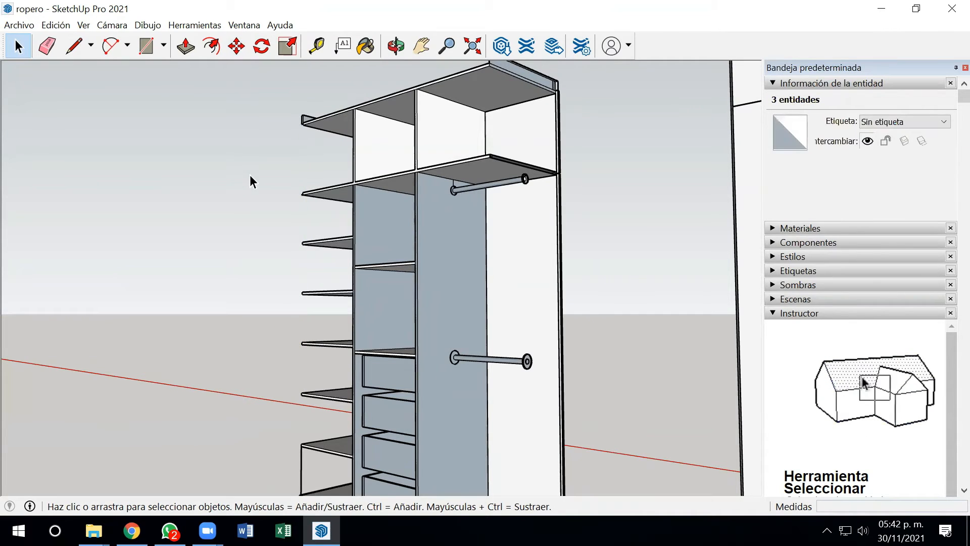
{"action": "left_click", "coordinate": [249, 175]}
Examine the wardrobe copy's open shelf side and the room's niche between the side wall and the partition
{"action": "scroll", "coordinate": [259, 297], "scroll_direction": "down", "scroll_amount": 3}
{"action": "scroll", "coordinate": [299, 350], "scroll_direction": "up", "scroll_amount": 3}
{"action": "scroll", "coordinate": [208, 338], "scroll_direction": "down", "scroll_amount": 3}
{"action": "middle_click_drag", "start_coordinate": [245, 353], "coordinate": [578, 422]}
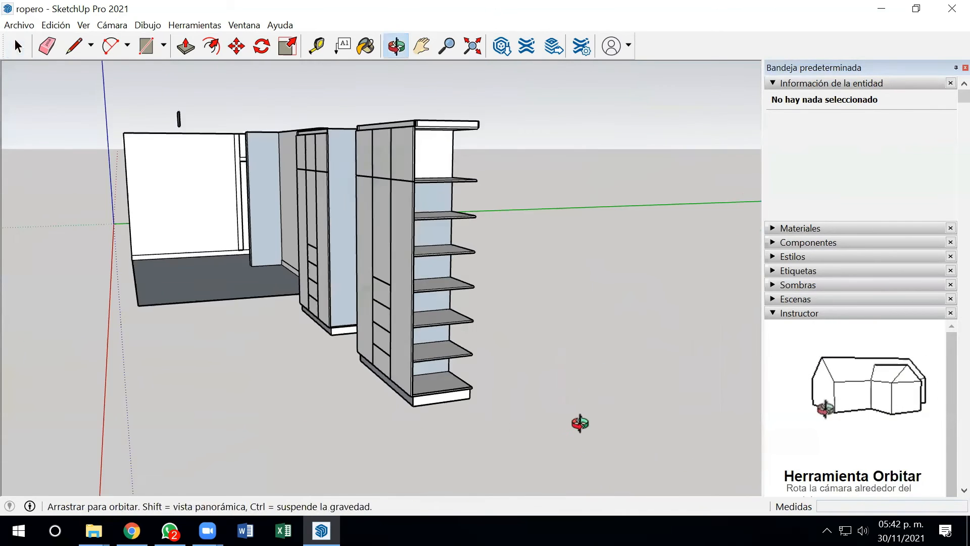
{"action": "scroll", "coordinate": [483, 219], "scroll_direction": "up", "scroll_amount": 3}
{"action": "scroll", "coordinate": [432, 206], "scroll_direction": "up", "scroll_amount": 3}
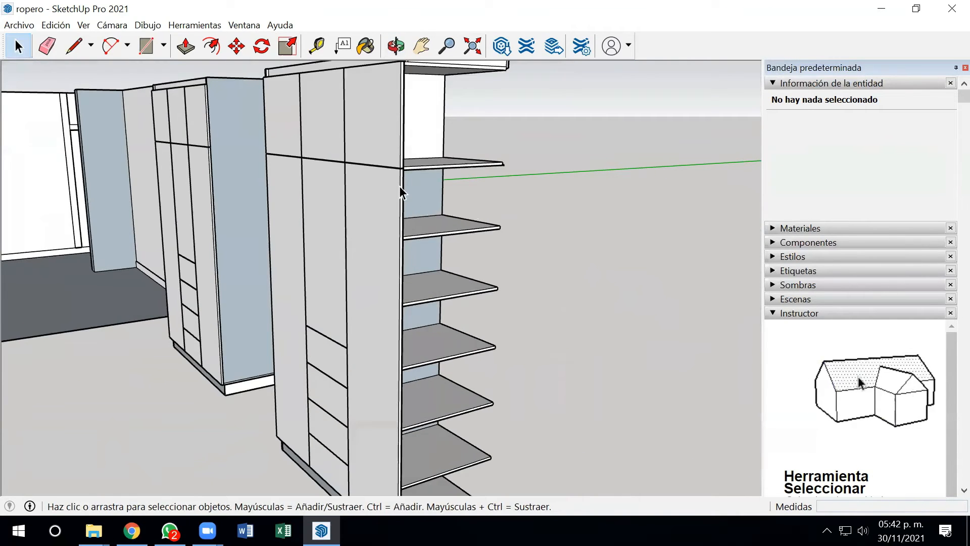
{"action": "scroll", "coordinate": [401, 189], "scroll_direction": "down", "scroll_amount": 3}
{"action": "middle_click_drag", "start_coordinate": [400, 189], "coordinate": [130, 231]}
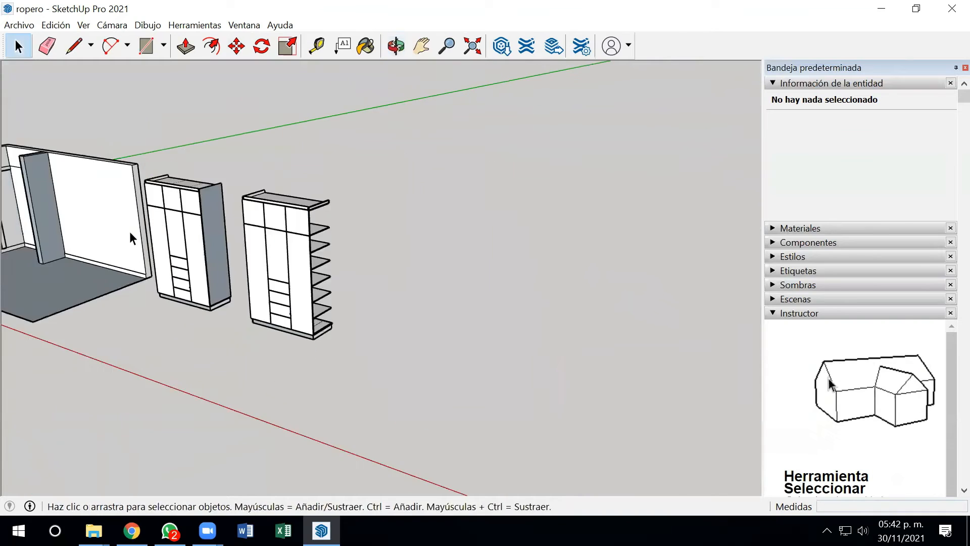
{"action": "scroll", "coordinate": [47, 214], "scroll_direction": "down", "scroll_amount": 3}
{"action": "scroll", "coordinate": [16, 187], "scroll_direction": "up", "scroll_amount": 4}
{"action": "scroll", "coordinate": [38, 215], "scroll_direction": "up", "scroll_amount": 4}
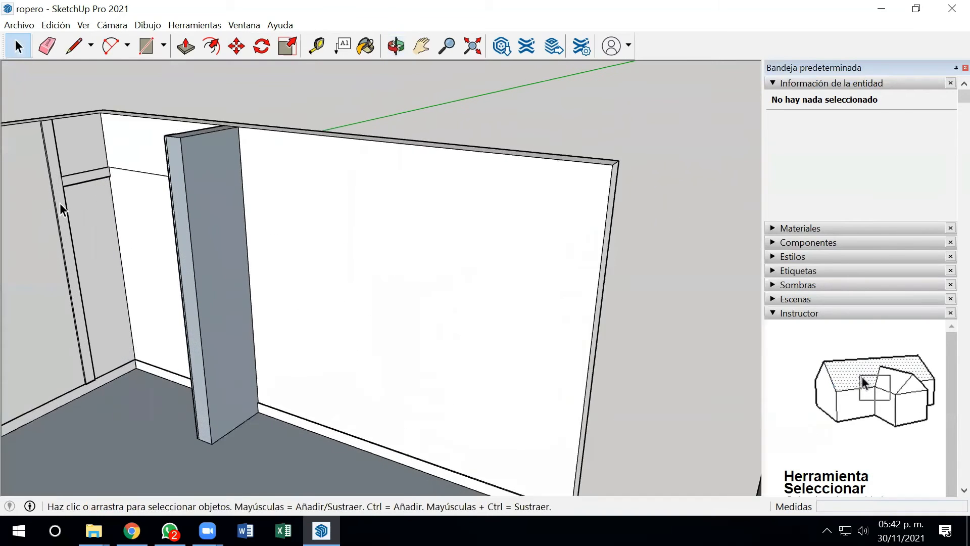
{"action": "scroll", "coordinate": [68, 239], "scroll_direction": "down", "scroll_amount": 5}
{"action": "scroll", "coordinate": [137, 292], "scroll_direction": "down", "scroll_amount": 3}
{"action": "scroll", "coordinate": [259, 330], "scroll_direction": "up", "scroll_amount": 2}
{"action": "middle_click_drag", "start_coordinate": [268, 366], "coordinate": [371, 360]}
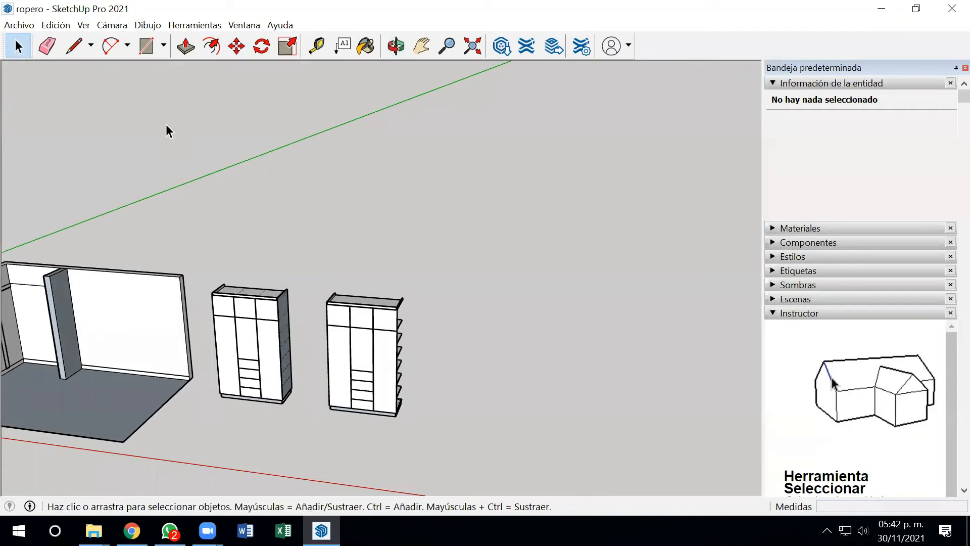
Move the whole stripped wardrobe copy about 8250 mm along the red axis into the niche between the side wall and the partition
{"action": "left_click_drag", "start_coordinate": [337, 341], "coordinate": [305, 222]}
{"action": "left_click", "coordinate": [235, 49]}
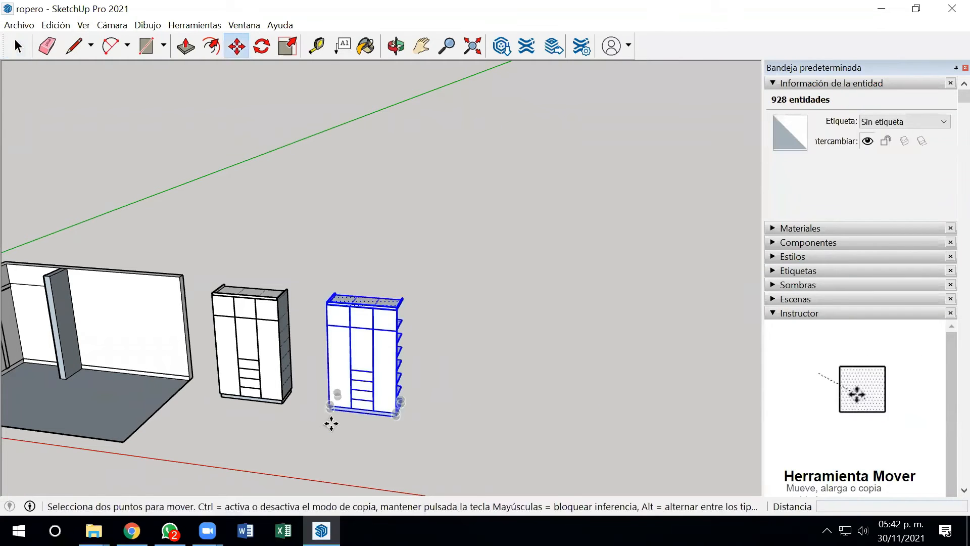
{"action": "left_click", "coordinate": [356, 424]}
{"action": "middle_click_drag", "start_coordinate": [104, 401], "coordinate": [151, 401]}
{"action": "scroll", "coordinate": [63, 407], "scroll_direction": "up", "scroll_amount": 6}
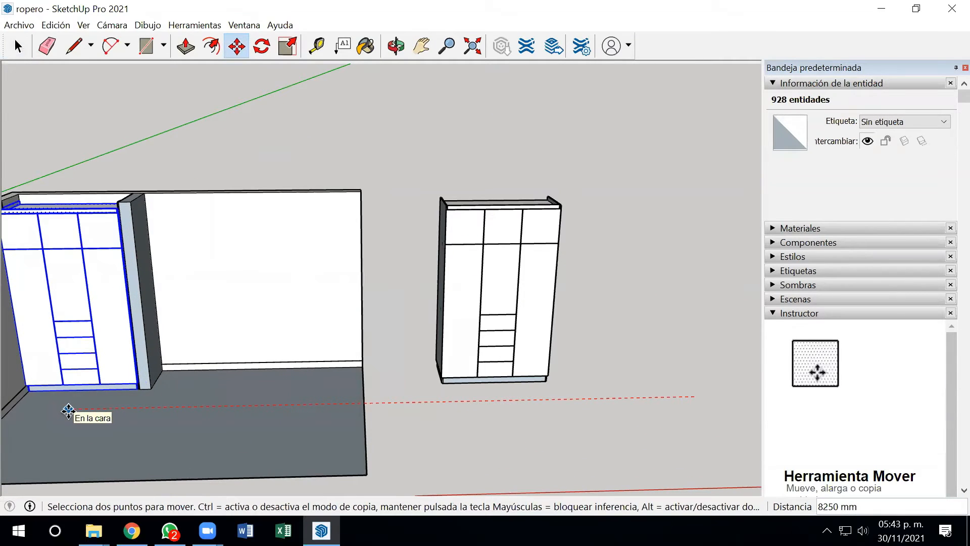
{"action": "left_click", "coordinate": [68, 411]}
Examine how the wardrobe's upper edges fit against the wall and partition rails, and review the whole room beside the freestanding wardrobe
{"action": "scroll", "coordinate": [195, 404], "scroll_direction": "down", "scroll_amount": 3}
{"action": "scroll", "coordinate": [11, 232], "scroll_direction": "up", "scroll_amount": 8}
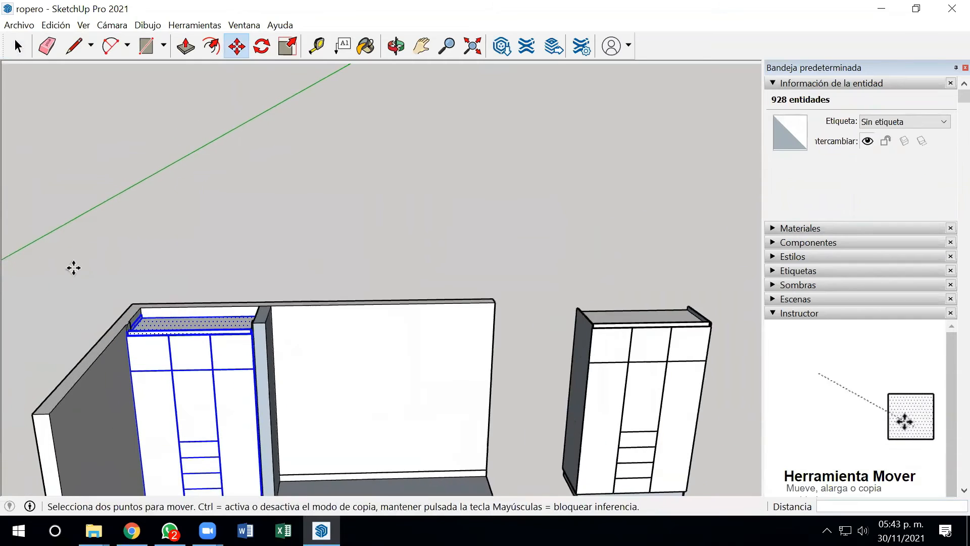
{"action": "scroll", "coordinate": [129, 345], "scroll_direction": "up", "scroll_amount": 3}
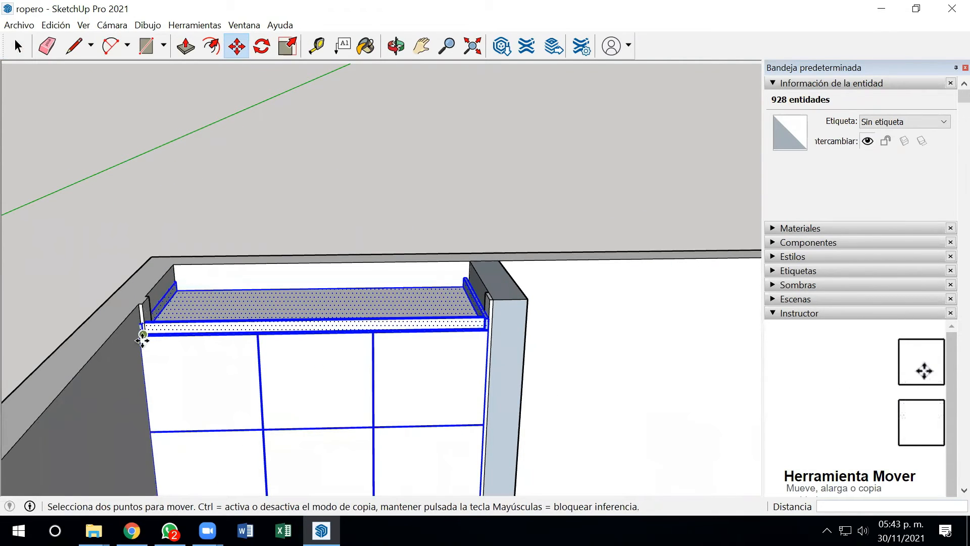
{"action": "scroll", "coordinate": [303, 328], "scroll_direction": "down", "scroll_amount": 2}
{"action": "scroll", "coordinate": [418, 333], "scroll_direction": "up", "scroll_amount": 4}
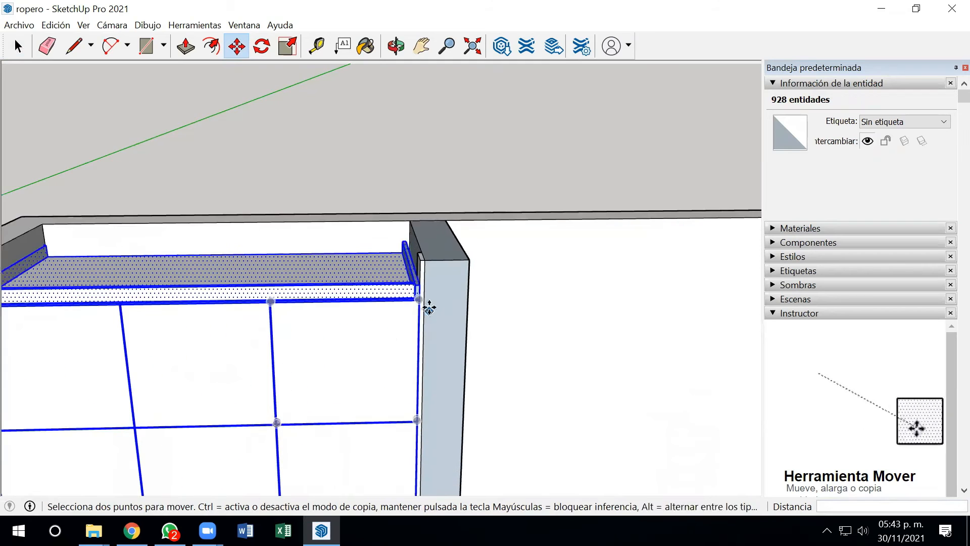
{"action": "scroll", "coordinate": [429, 308], "scroll_direction": "up", "scroll_amount": 2}
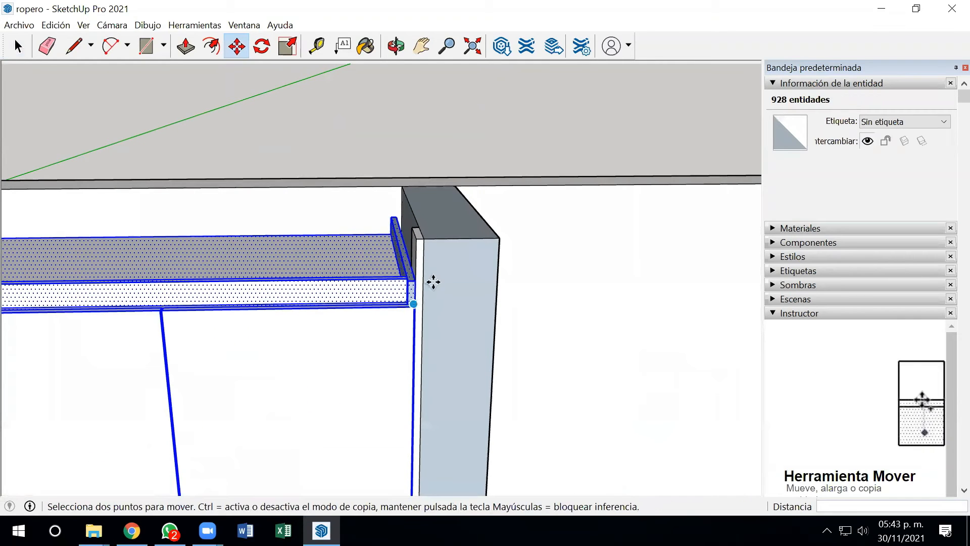
{"action": "scroll", "coordinate": [389, 277], "scroll_direction": "down", "scroll_amount": 2}
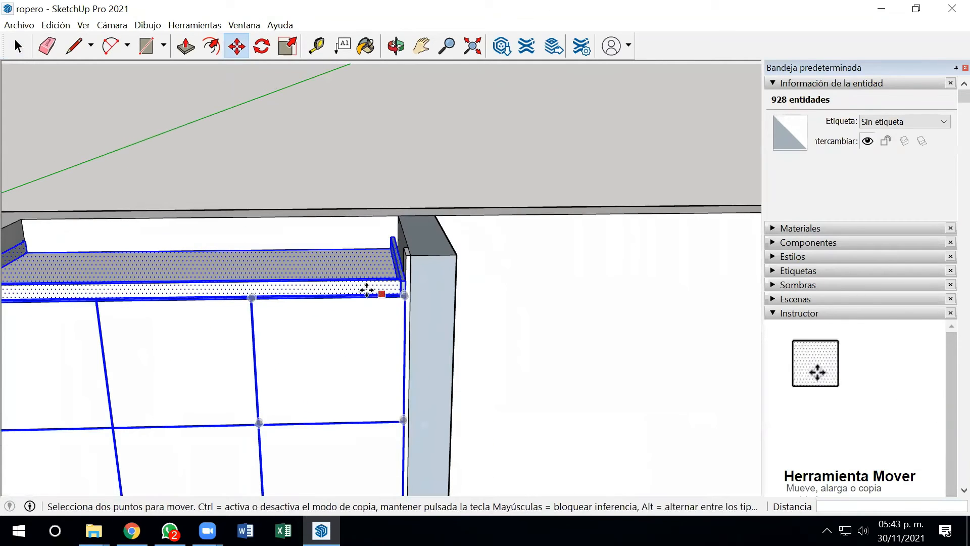
{"action": "left_click", "coordinate": [18, 46]}
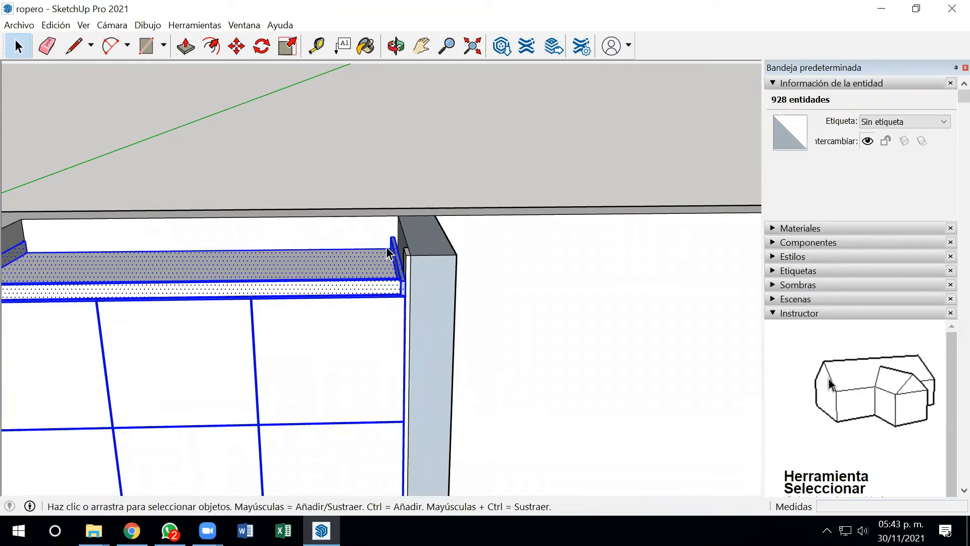
{"action": "scroll", "coordinate": [389, 253], "scroll_direction": "up", "scroll_amount": 3}
{"action": "left_click", "coordinate": [396, 258]}
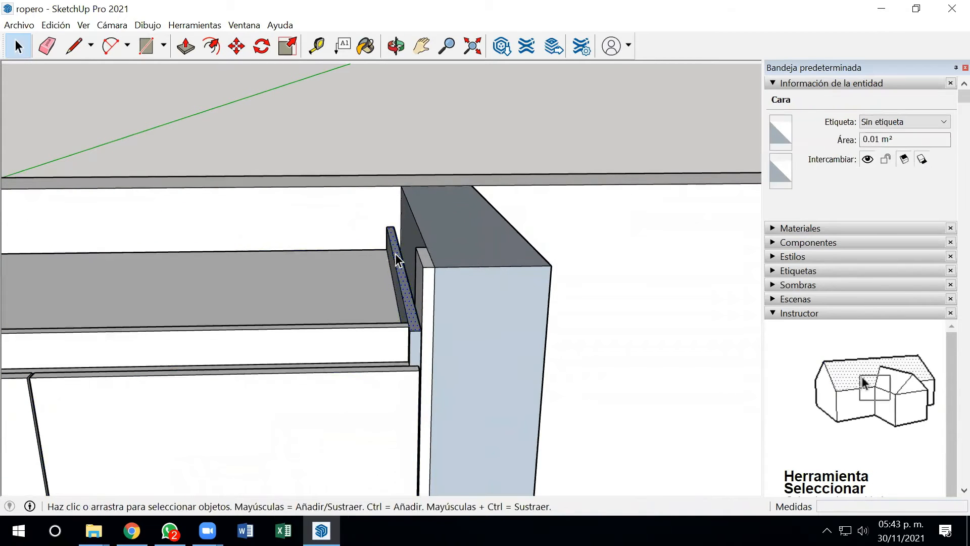
{"action": "scroll", "coordinate": [394, 283], "scroll_direction": "down", "scroll_amount": 1}
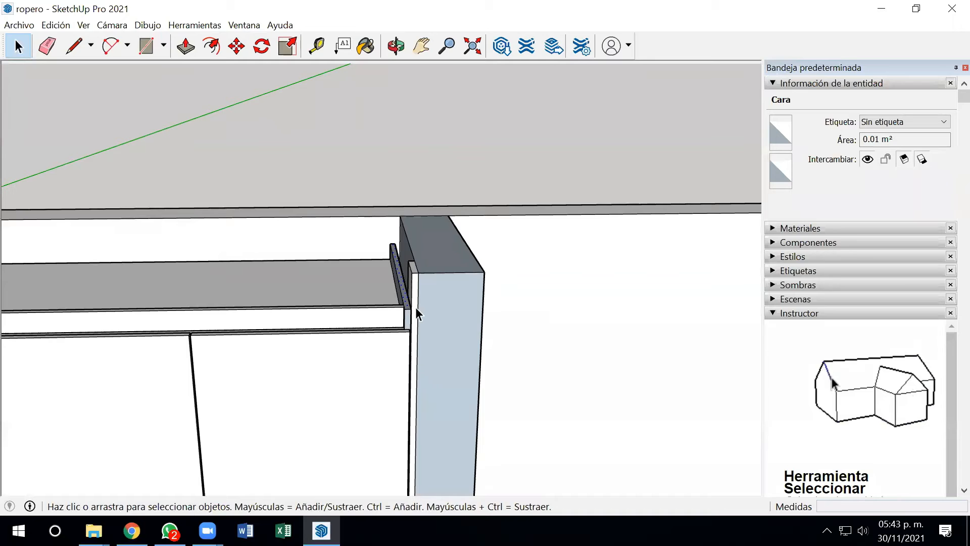
{"action": "scroll", "coordinate": [412, 315], "scroll_direction": "down", "scroll_amount": 3}
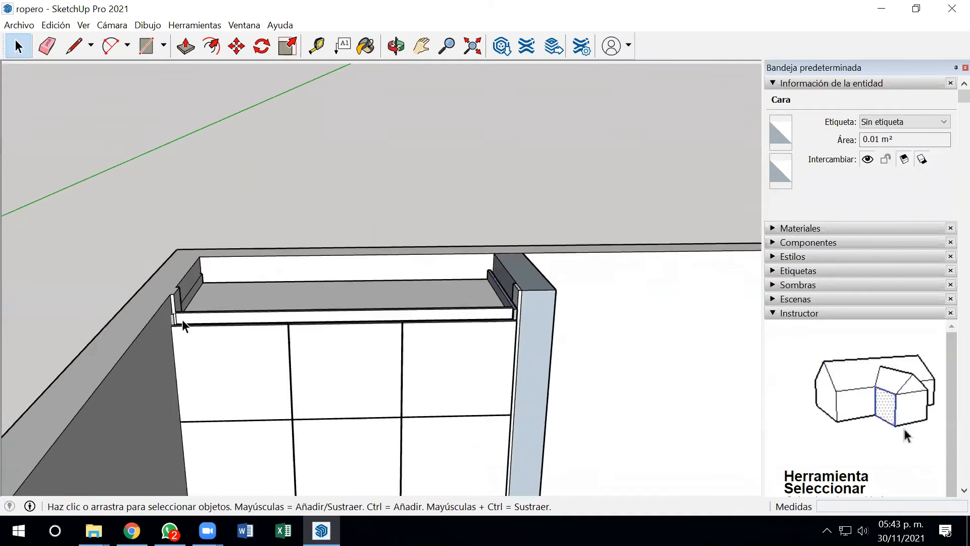
{"action": "scroll", "coordinate": [306, 330], "scroll_direction": "down", "scroll_amount": 5}
{"action": "middle_click_drag", "start_coordinate": [358, 416], "coordinate": [235, 374]}
{"action": "scroll", "coordinate": [287, 424], "scroll_direction": "up", "scroll_amount": 3}
{"action": "scroll", "coordinate": [291, 422], "scroll_direction": "down", "scroll_amount": 5}
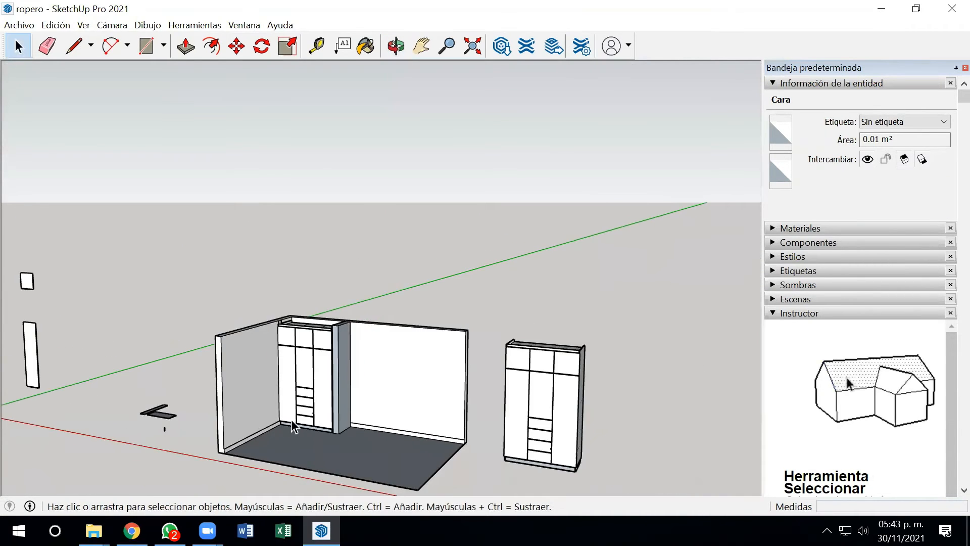
{"action": "mouse_move", "coordinate": [311, 426]}
{"action": "middle_mouse_down"}
{"action": "mouse_move", "coordinate": [268, 403]}
{"action": "mouse_move", "coordinate": [302, 434]}
{"action": "middle_mouse_up"}
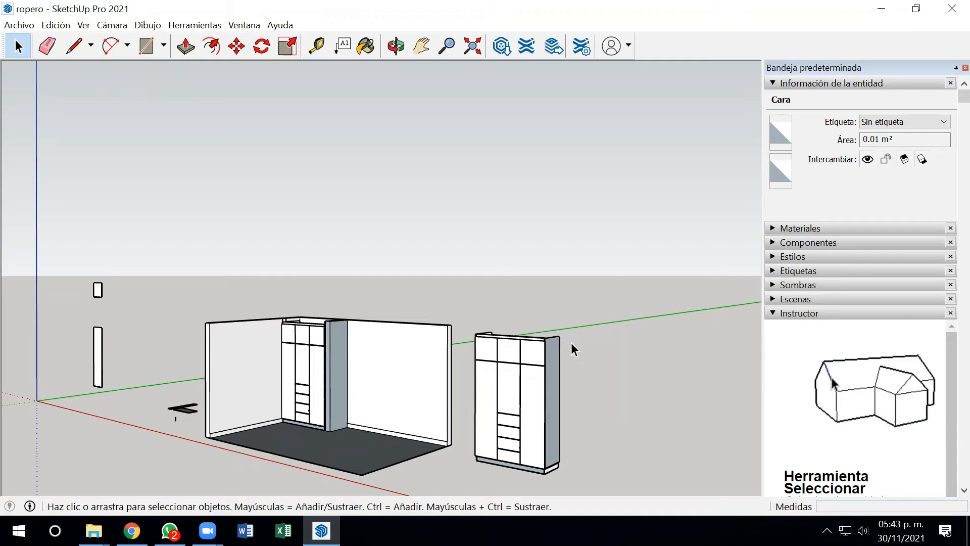
{"action": "scroll", "coordinate": [541, 476], "scroll_direction": "up", "scroll_amount": 2}
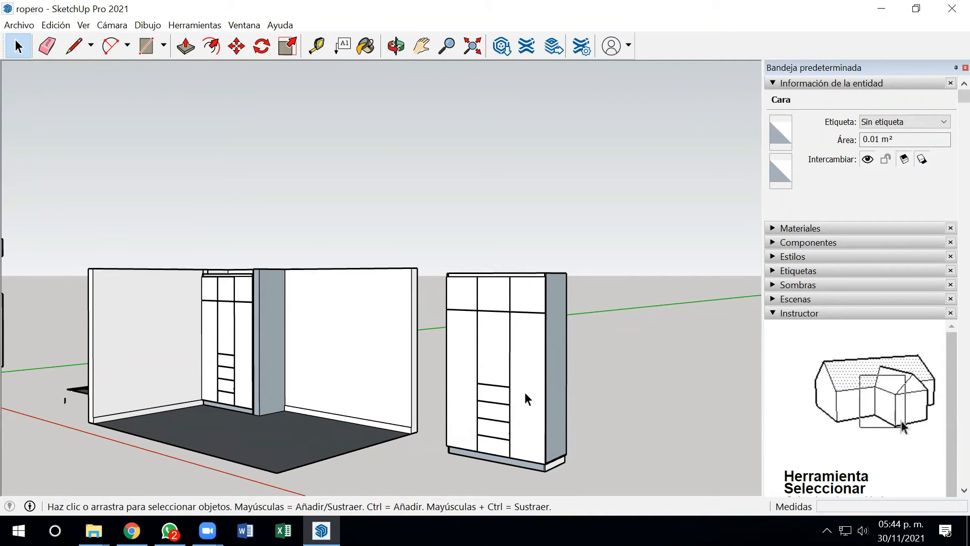
Try deleting the tall door in front of the niche wardrobe's shelves, and undo the deletion
{"action": "left_click", "coordinate": [248, 361]}
{"action": "left_click", "coordinate": [229, 375]}
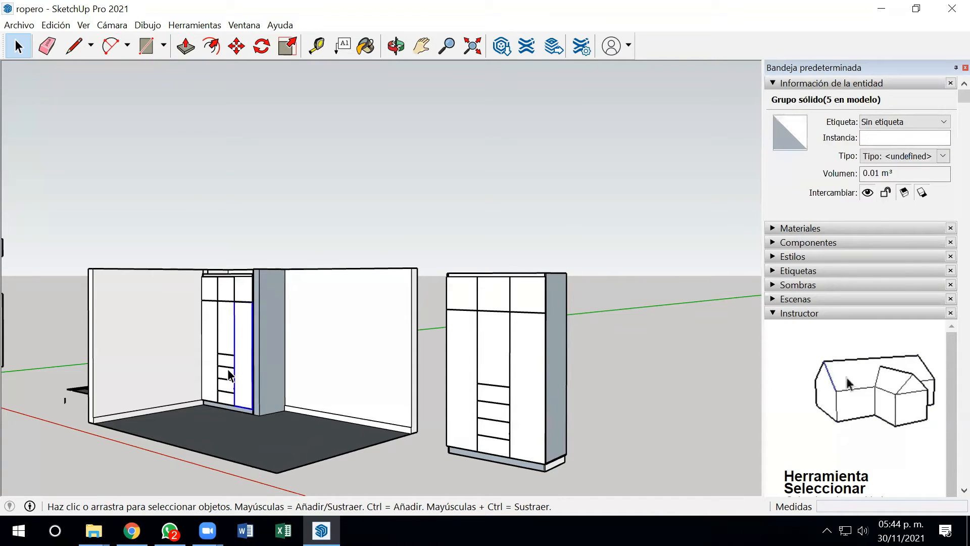
{"action": "key", "text": "Delete"}
{"action": "middle_click_drag", "start_coordinate": [238, 383], "coordinate": [420, 388]}
{"action": "scroll", "coordinate": [284, 415], "scroll_direction": "up", "scroll_amount": 5}
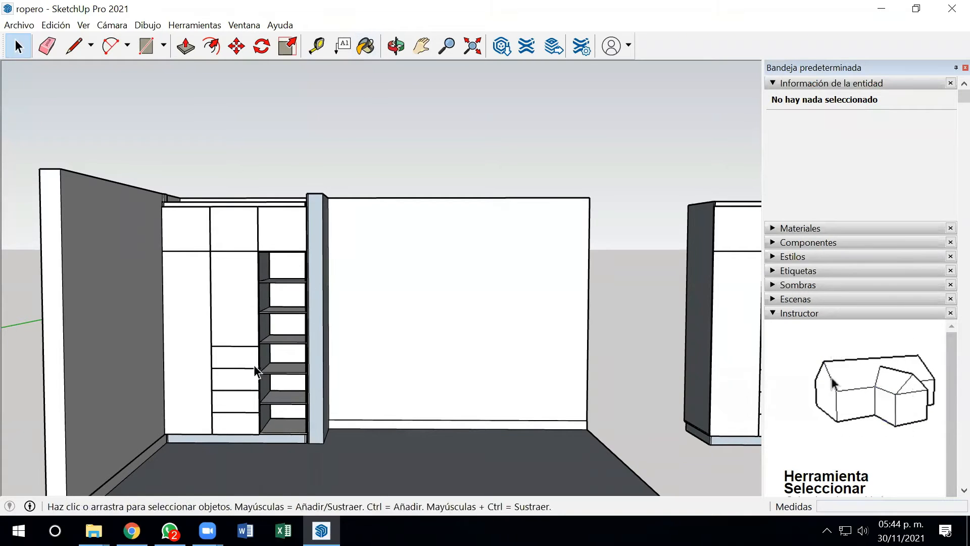
{"action": "mouse_move", "coordinate": [274, 395]}
{"action": "middle_mouse_down"}
{"action": "mouse_move", "coordinate": [340, 392]}
{"action": "mouse_move", "coordinate": [282, 403]}
{"action": "middle_mouse_up"}
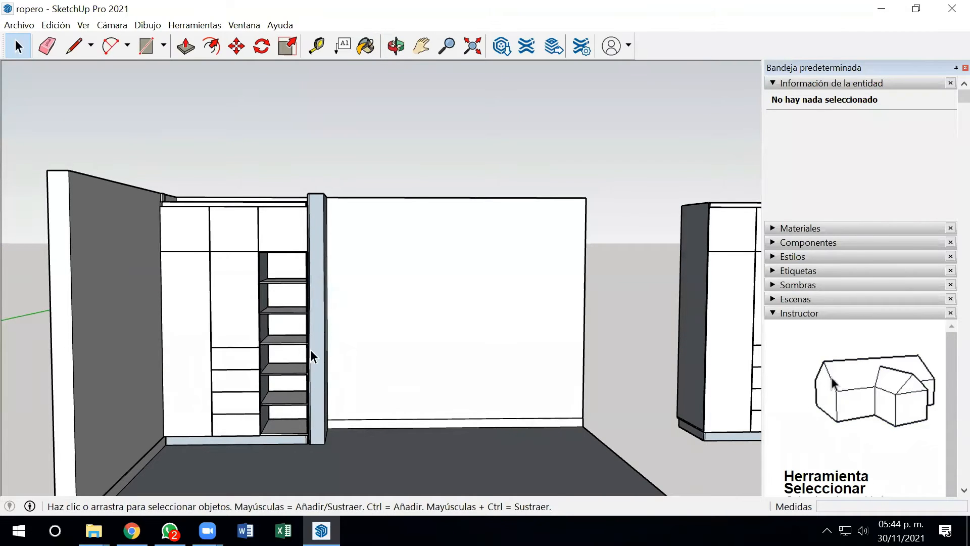
{"action": "scroll", "coordinate": [310, 349], "scroll_direction": "down", "scroll_amount": 4}
{"action": "middle_click_drag", "start_coordinate": [424, 395], "coordinate": [333, 396]}
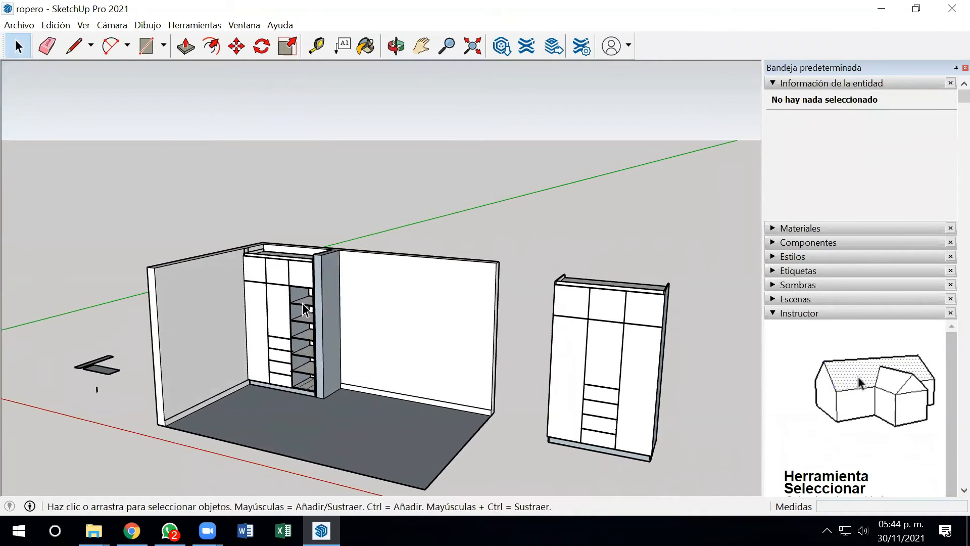
{"action": "left_click", "coordinate": [55, 25]}
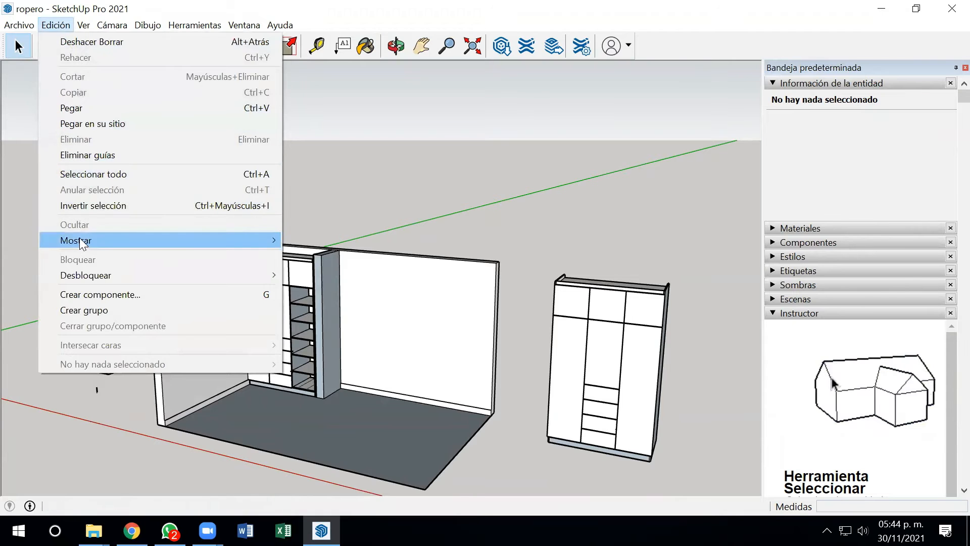
{"action": "left_click", "coordinate": [75, 42]}
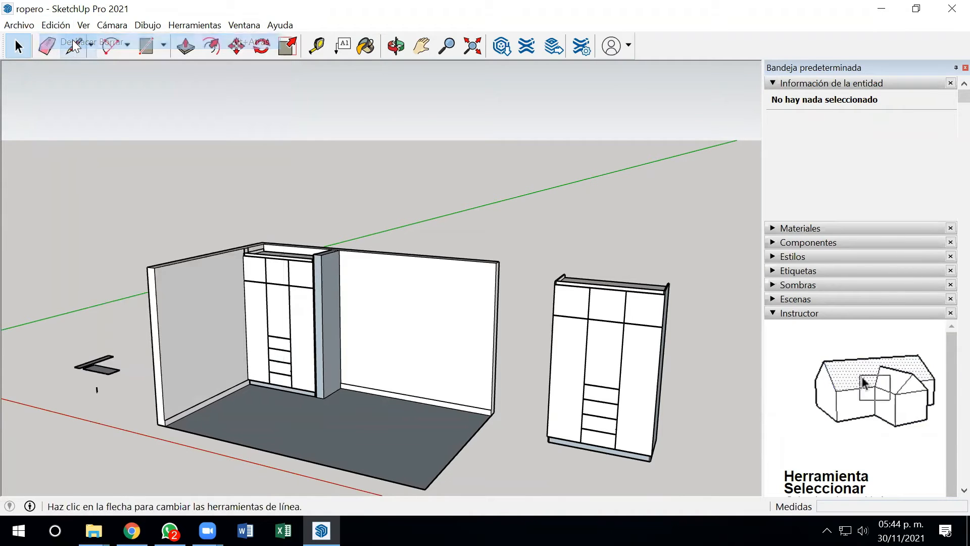
Draw a 600 mm line along the green axis on the empty ground beyond the freestanding wardrobe
{"action": "scroll", "coordinate": [404, 424], "scroll_direction": "down", "scroll_amount": 5}
{"action": "scroll", "coordinate": [411, 418], "scroll_direction": "down", "scroll_amount": 2}
{"action": "middle_click_drag", "start_coordinate": [405, 421], "coordinate": [250, 368]}
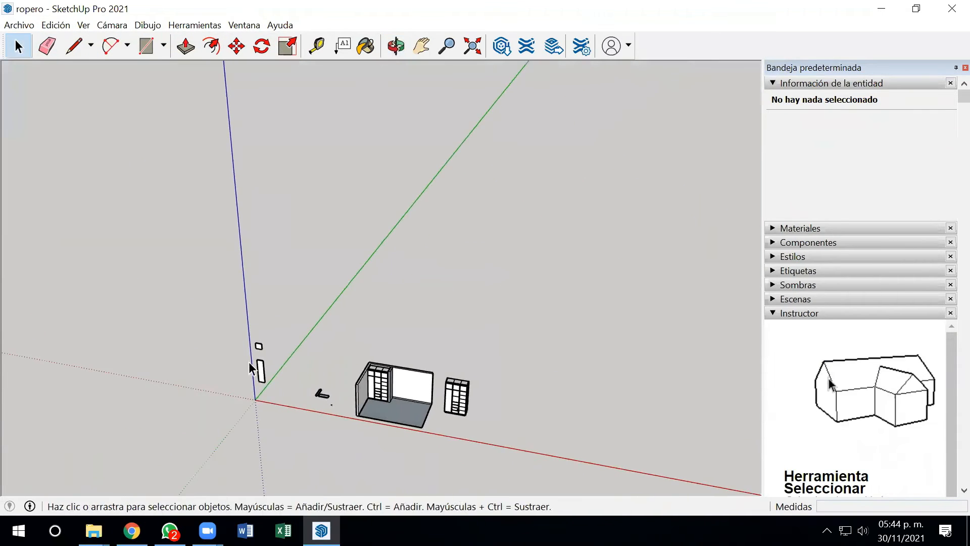
{"action": "left_click", "coordinate": [145, 48]}
{"action": "left_click", "coordinate": [74, 46]}
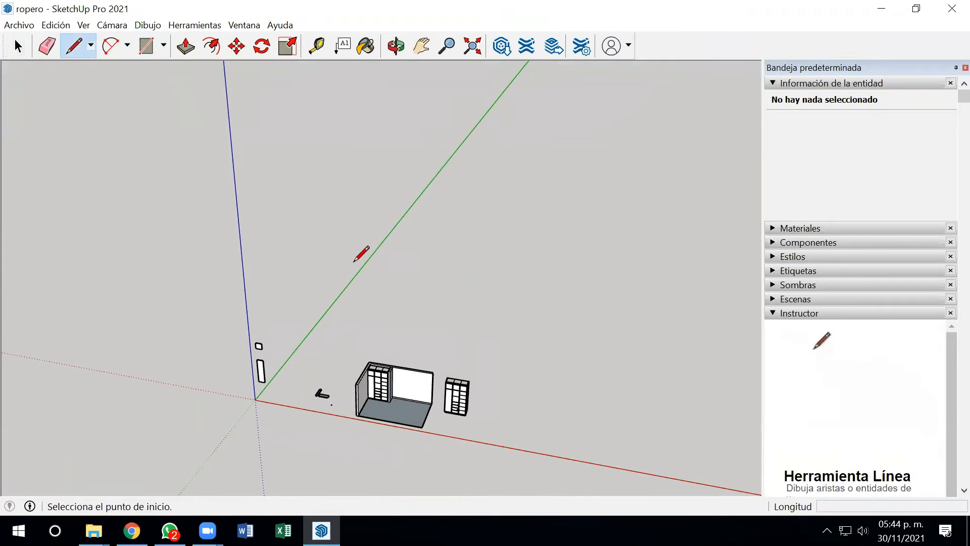
{"action": "left_click", "coordinate": [521, 432]}
{"action": "scroll", "coordinate": [525, 428], "scroll_direction": "up", "scroll_amount": 2}
{"action": "type", "text": "600"}
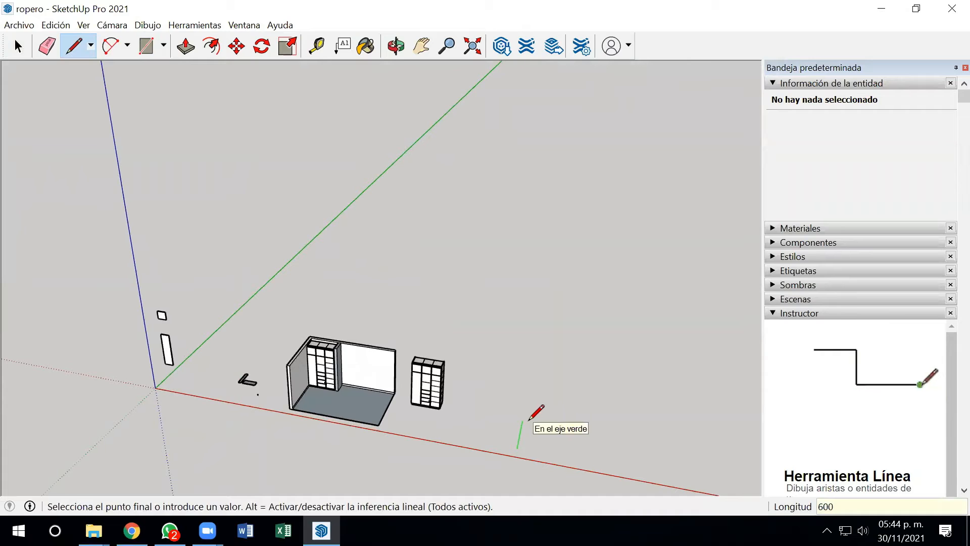
Draw the first two edges of a base rectangle beside the wardrobe: 600 mm along the green axis and 1500 mm along the red axis
{"action": "key", "text": "Return"}
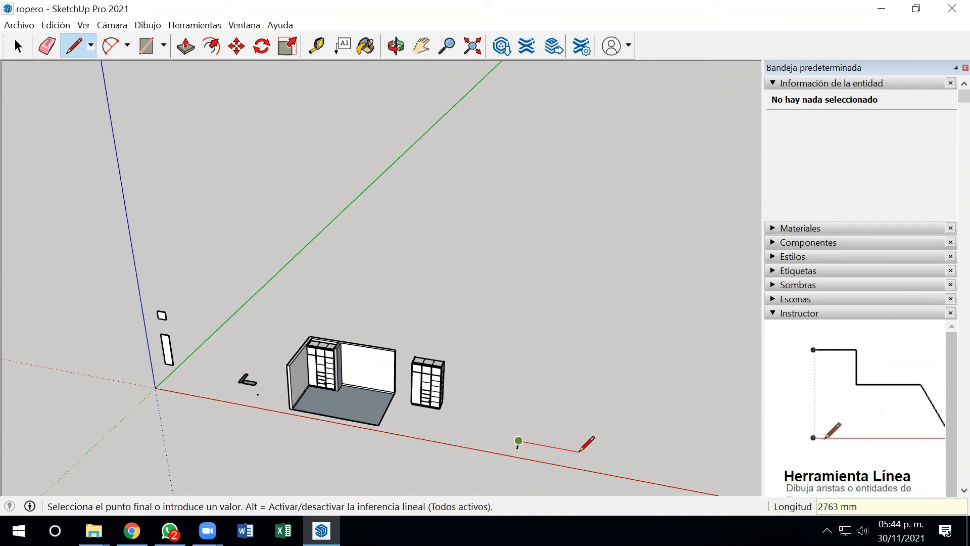
{"action": "type", "text": "15"}
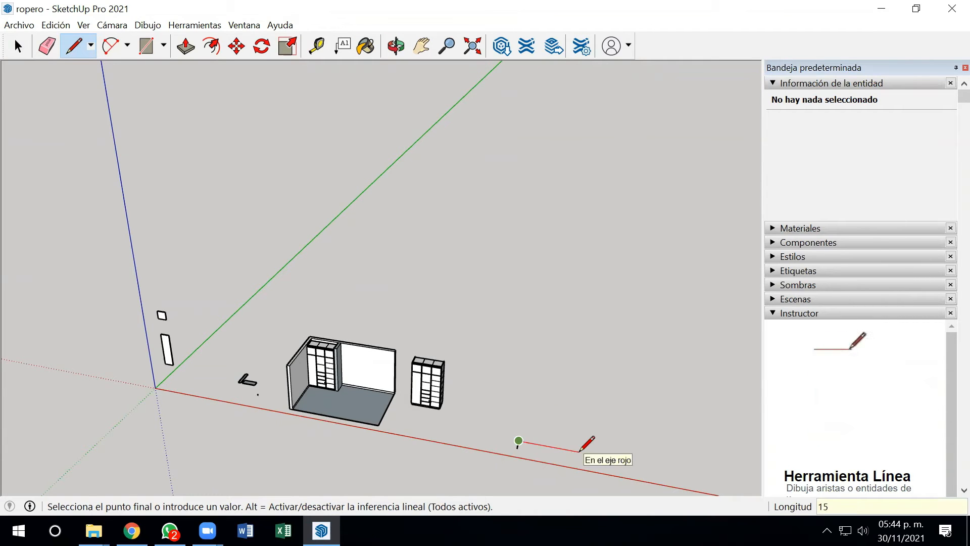
{"action": "type", "text": "00"}
{"action": "key", "text": "Return"}
{"action": "scroll", "coordinate": [568, 447], "scroll_direction": "up", "scroll_amount": 5}
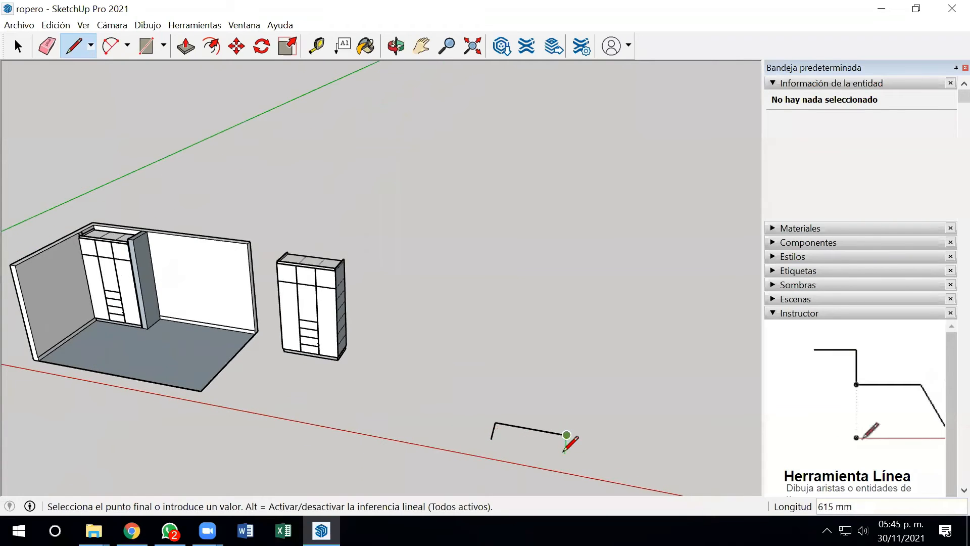
{"action": "type", "text": "1500"}
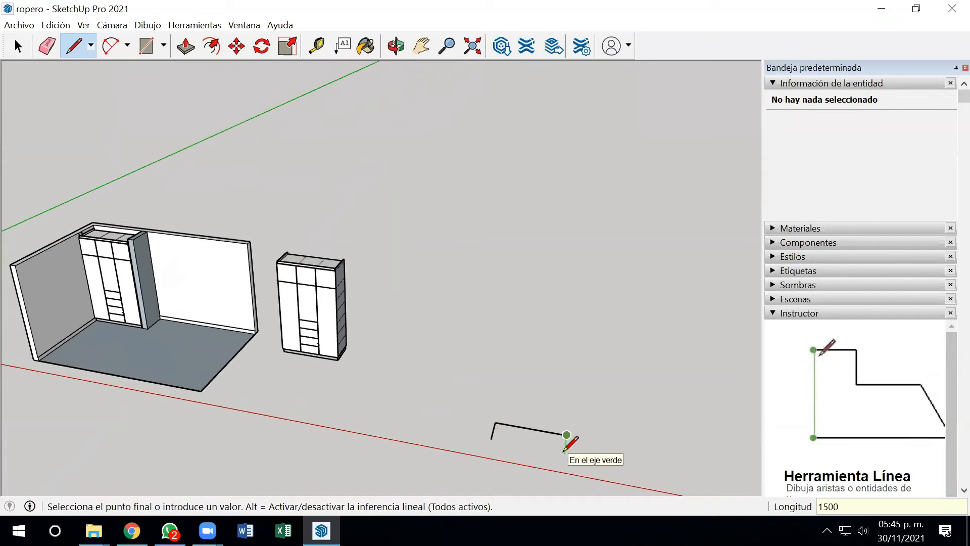
{"action": "key", "text": "Return"}
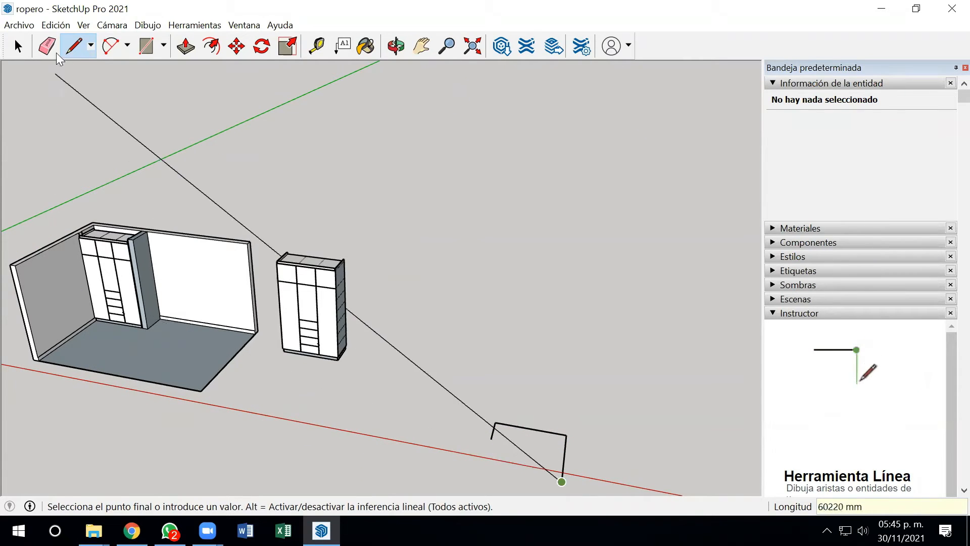
{"action": "left_click", "coordinate": [56, 24]}
{"action": "left_click", "coordinate": [65, 38]}
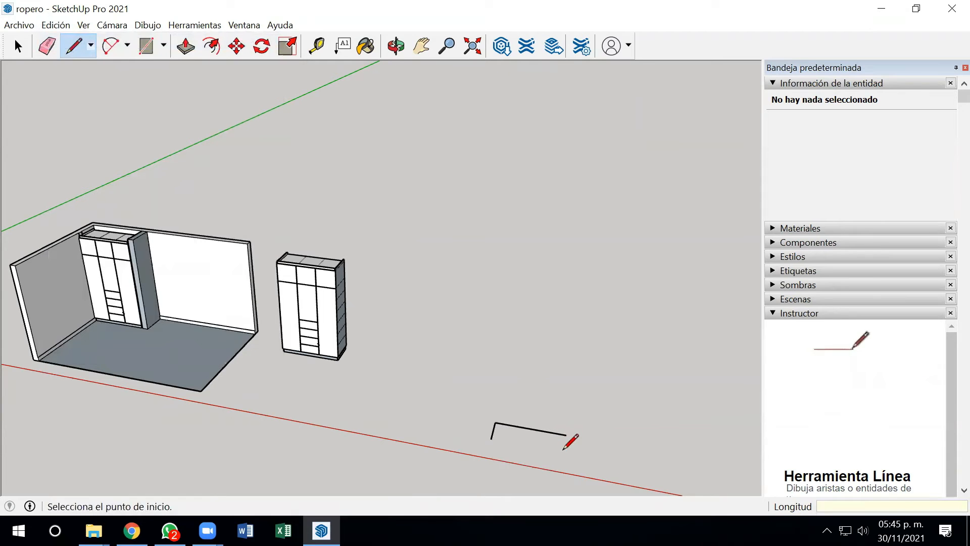
Draw the third edge 600 mm along the green axis and close the base rectangle with its 1500 mm front edge
{"action": "left_click", "coordinate": [566, 434]}
{"action": "type", "text": "6"}
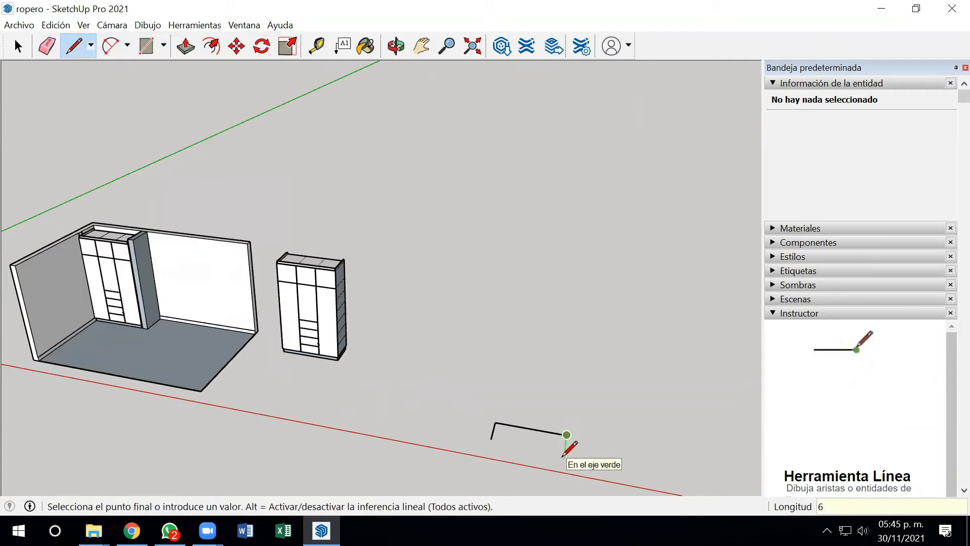
{"action": "type", "text": "00"}
{"action": "key", "text": "Return"}
{"action": "left_click", "coordinate": [491, 438]}
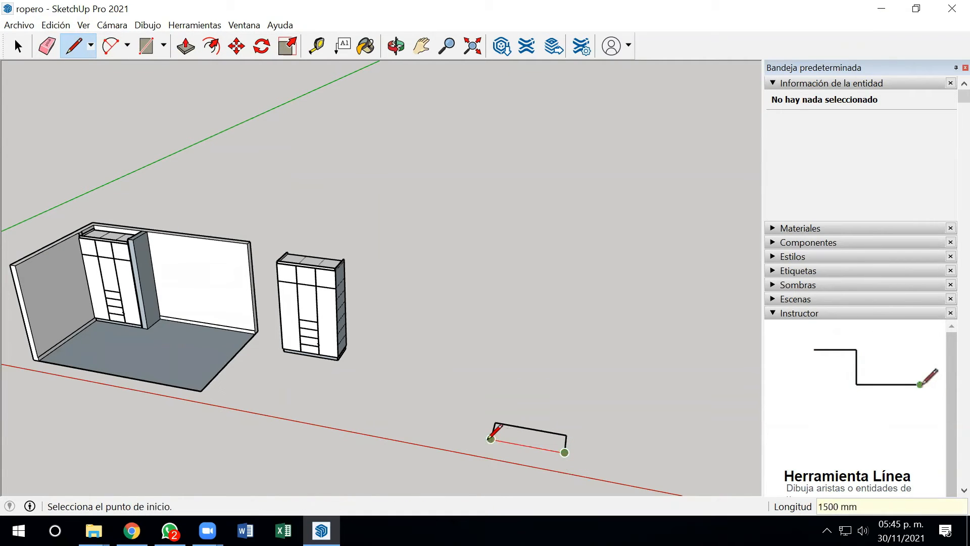
Mark 100 mm back from the base's front-left corner and draw a line across the base parallel to the front edge
{"action": "scroll", "coordinate": [570, 448], "scroll_direction": "up", "scroll_amount": 5}
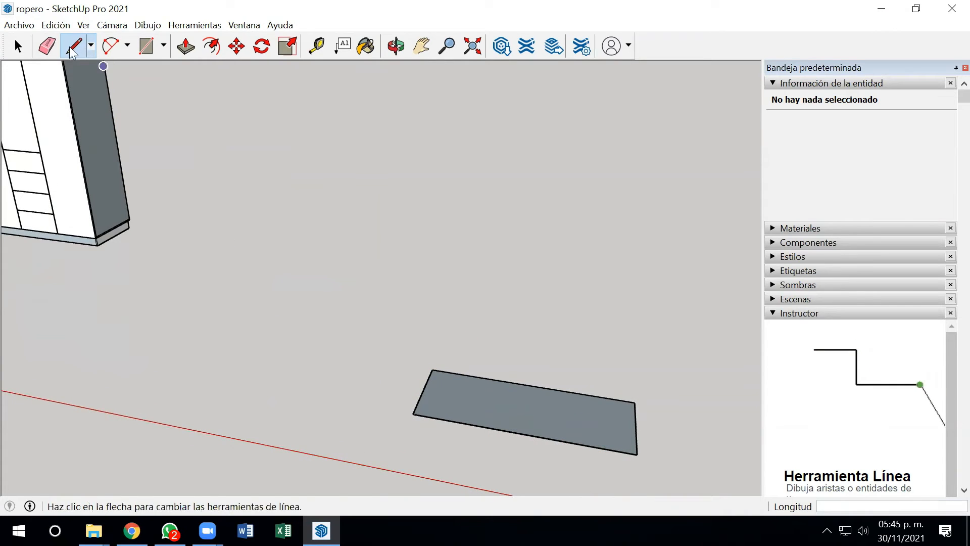
{"action": "scroll", "coordinate": [411, 423], "scroll_direction": "up", "scroll_amount": 3}
{"action": "left_click", "coordinate": [416, 425]}
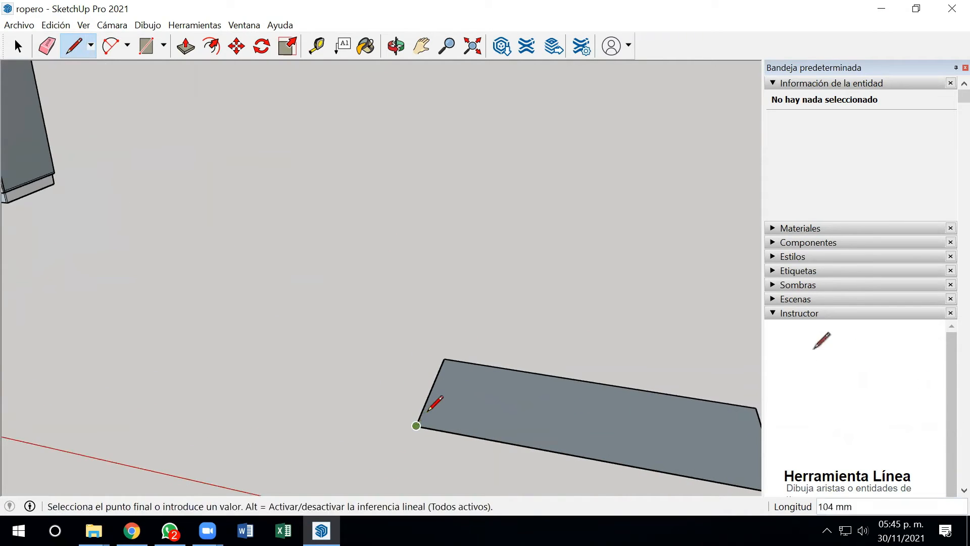
{"action": "type", "text": "100"}
{"action": "key", "text": "Return"}
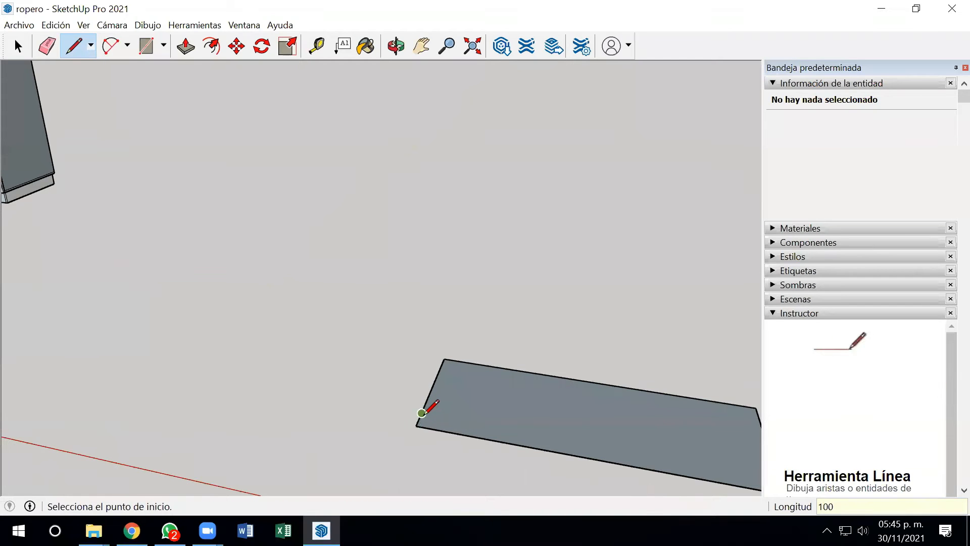
{"action": "left_click", "coordinate": [417, 424]}
{"action": "scroll", "coordinate": [424, 411], "scroll_direction": "down", "scroll_amount": 3}
{"action": "left_click", "coordinate": [692, 450]}
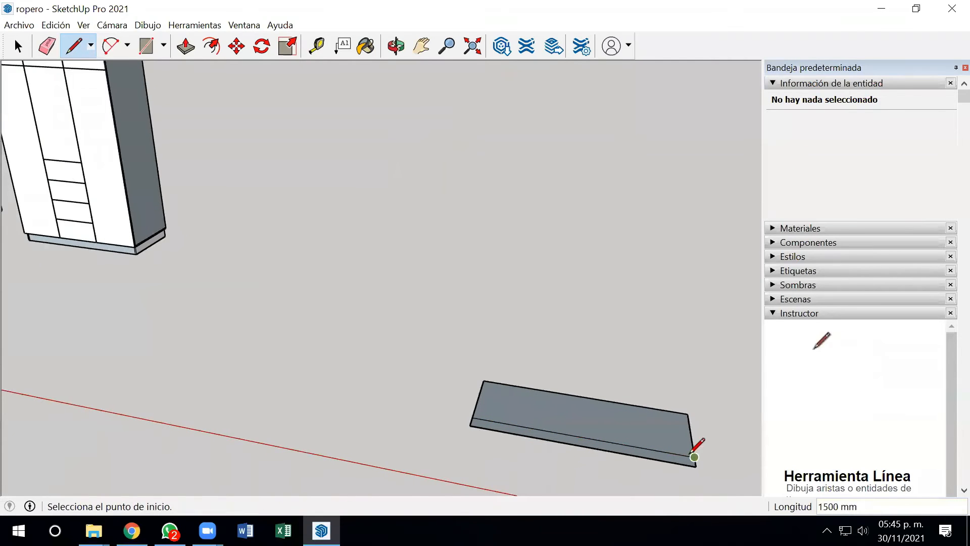
Mark a 15 mm panel thickness at the base's front-left corner and draw a line from there to the back edge
{"action": "scroll", "coordinate": [459, 404], "scroll_direction": "down", "scroll_amount": 2}
{"action": "scroll", "coordinate": [478, 460], "scroll_direction": "up", "scroll_amount": 2}
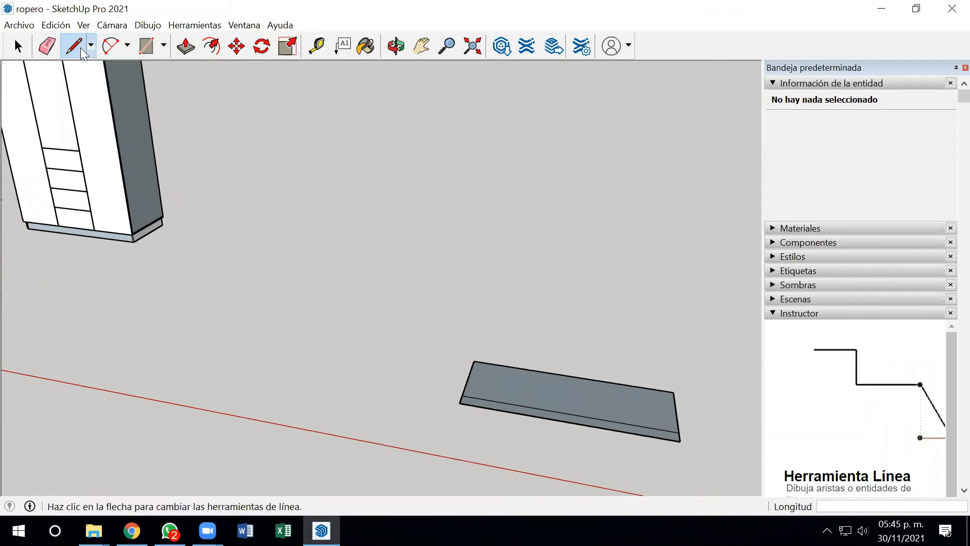
{"action": "scroll", "coordinate": [493, 411], "scroll_direction": "up", "scroll_amount": 2}
{"action": "scroll", "coordinate": [491, 411], "scroll_direction": "up", "scroll_amount": 1}
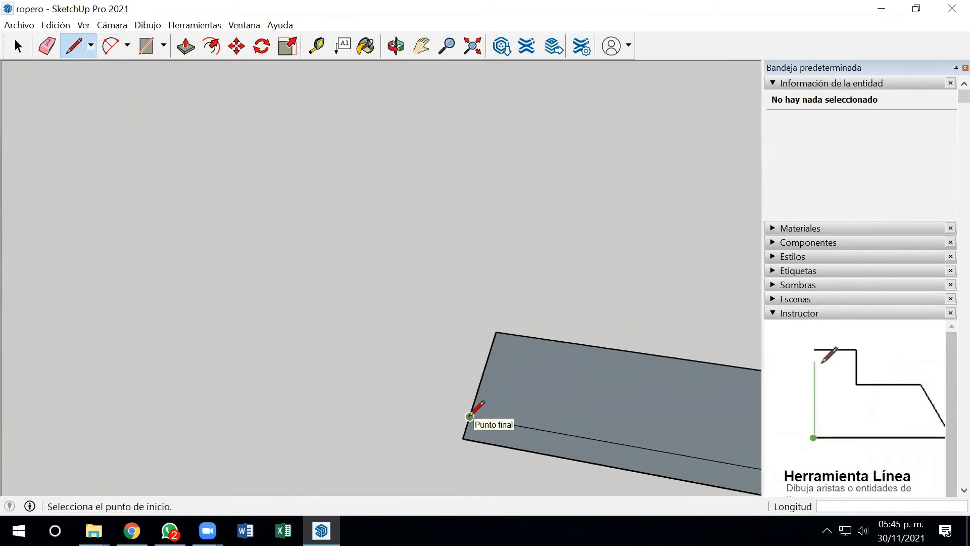
{"action": "left_click", "coordinate": [464, 438]}
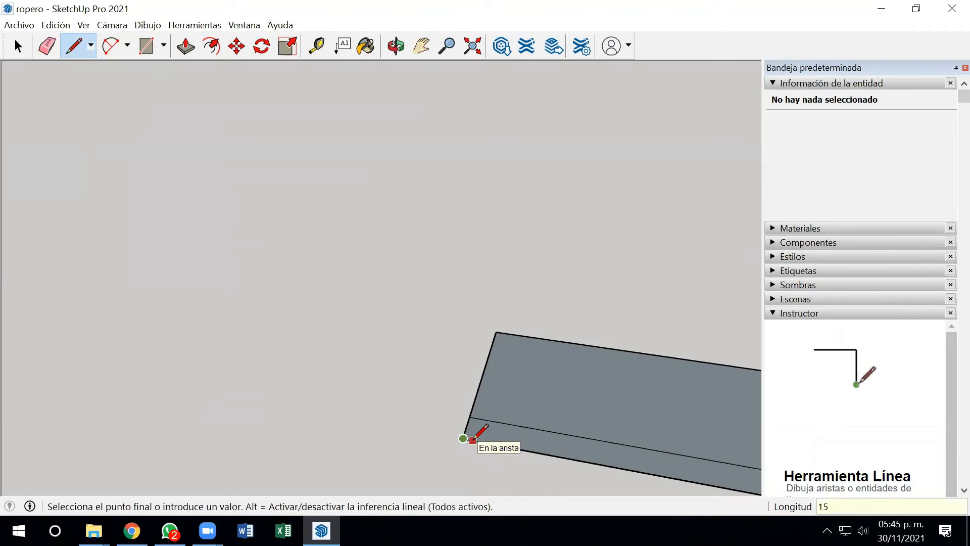
{"action": "key", "text": "Escape"}
{"action": "left_click", "coordinate": [468, 439]}
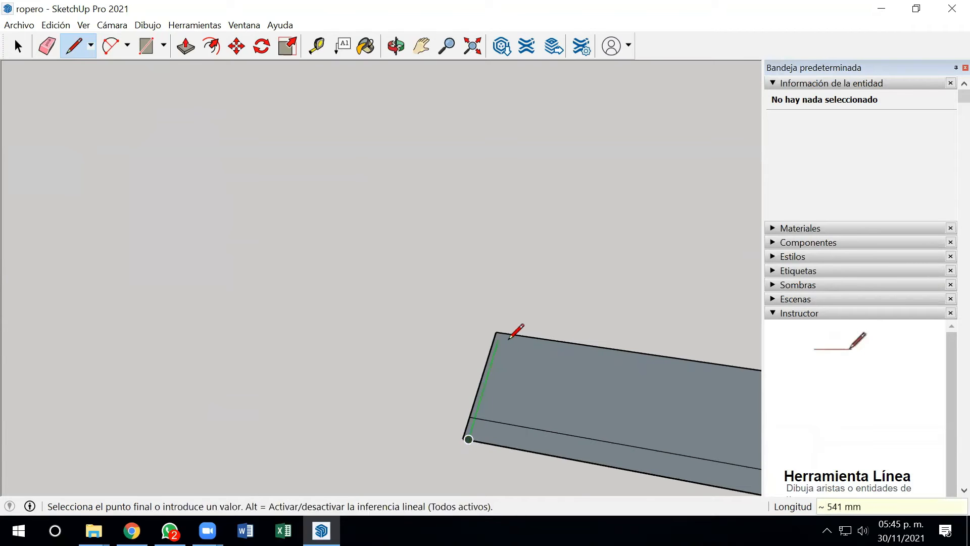
{"action": "left_click", "coordinate": [504, 329]}
{"action": "key", "text": "Escape"}
Mark a 15 mm panel thickness at the base's front-right corner and draw the 600 mm line from there to the back edge
{"action": "scroll", "coordinate": [377, 368], "scroll_direction": "down", "scroll_amount": 3}
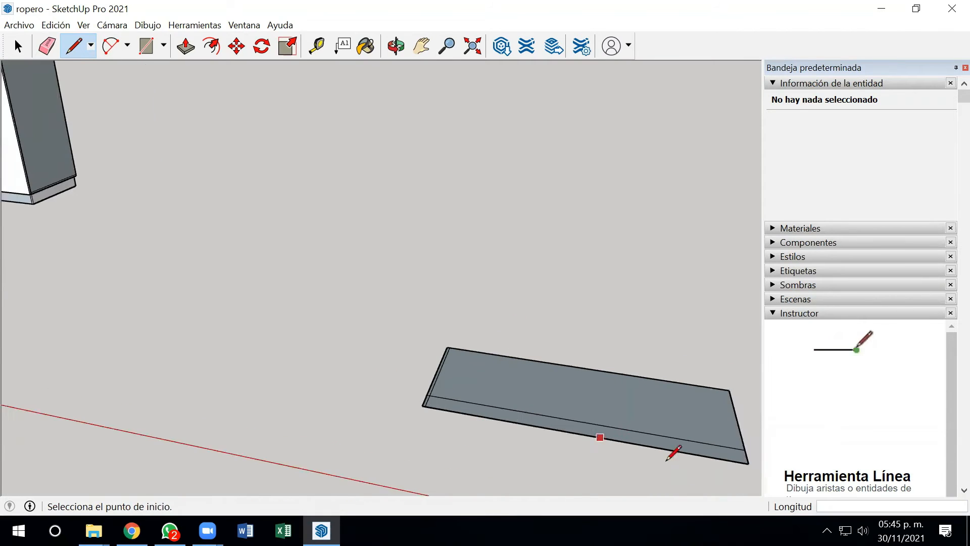
{"action": "scroll", "coordinate": [697, 455], "scroll_direction": "up", "scroll_amount": 2}
{"action": "left_click", "coordinate": [711, 454]}
{"action": "left_click", "coordinate": [704, 446]}
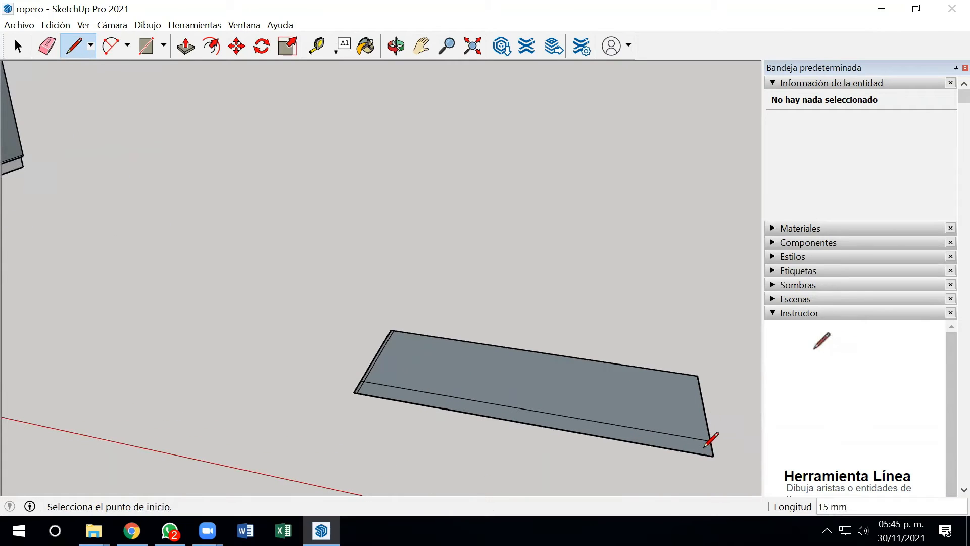
{"action": "left_click", "coordinate": [709, 454]}
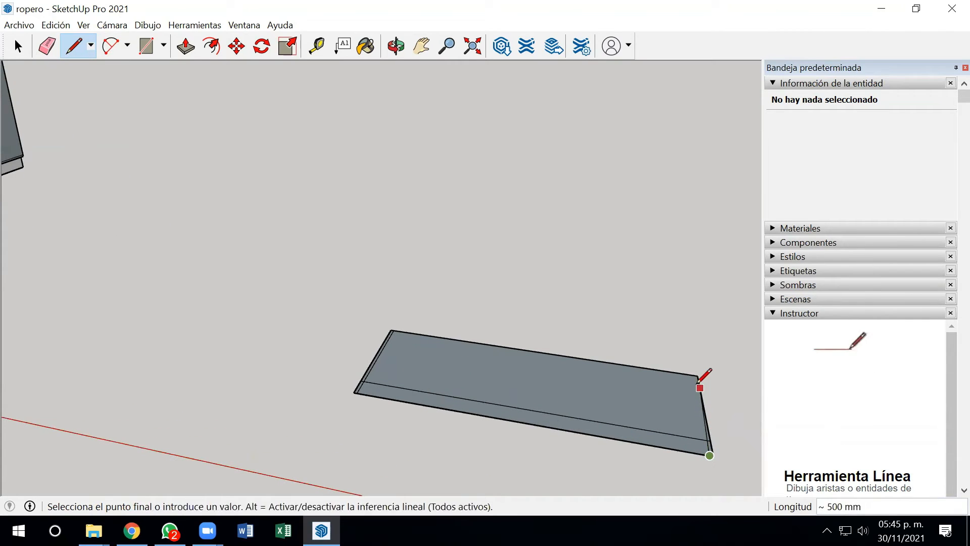
{"action": "scroll", "coordinate": [697, 375], "scroll_direction": "up", "scroll_amount": 2}
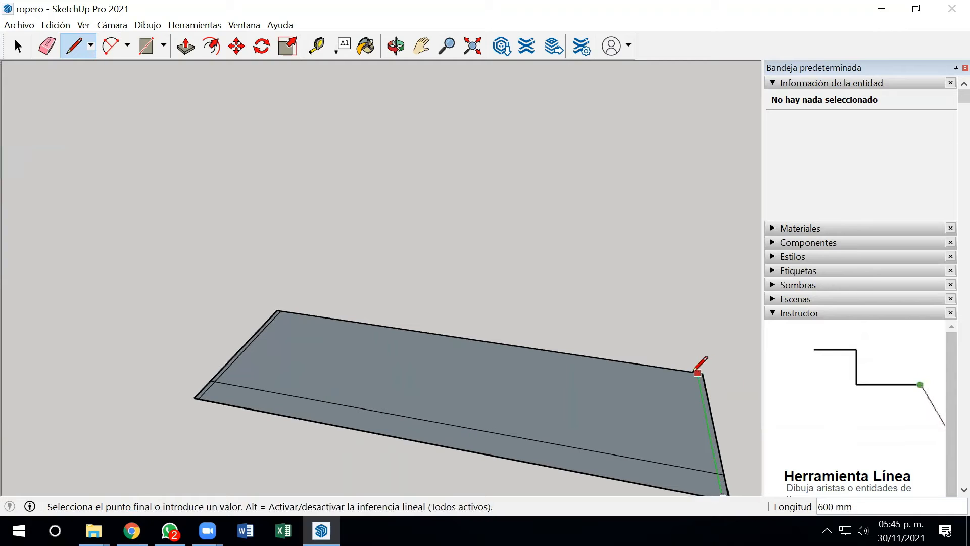
{"action": "key", "text": "Escape"}
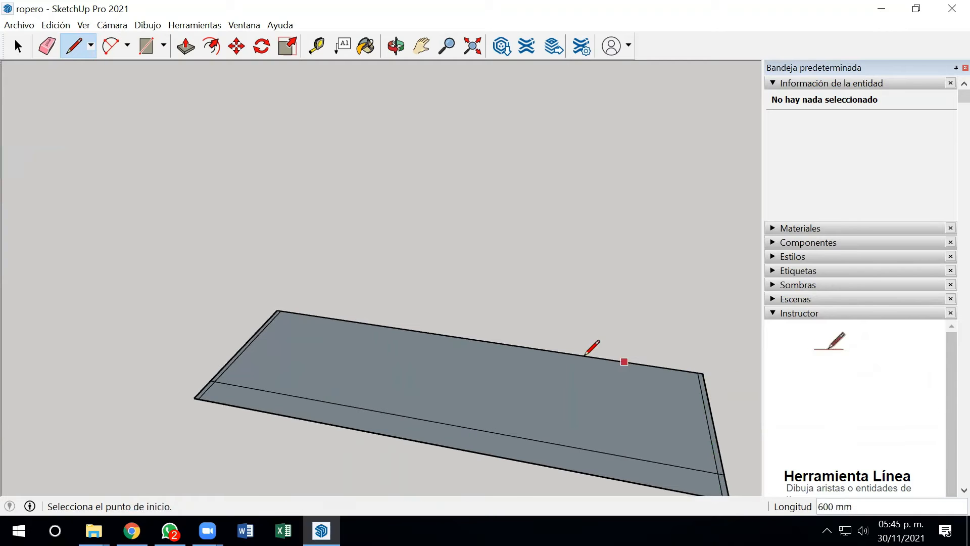
Delete the short pieces of the front setback line that cross the two 15 mm side strips
{"action": "scroll", "coordinate": [581, 349], "scroll_direction": "down", "scroll_amount": 3}
{"action": "left_click", "coordinate": [17, 48]}
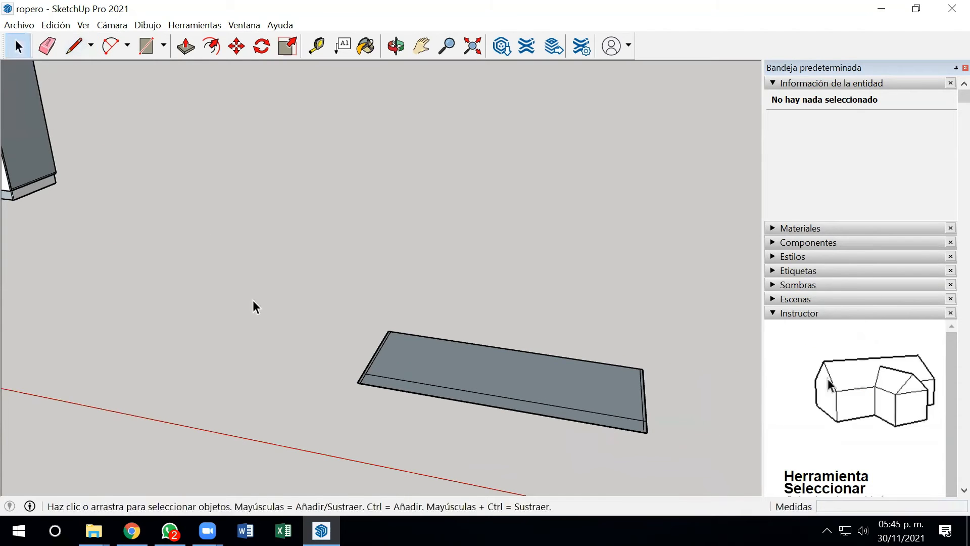
{"action": "scroll", "coordinate": [355, 374], "scroll_direction": "up", "scroll_amount": 3}
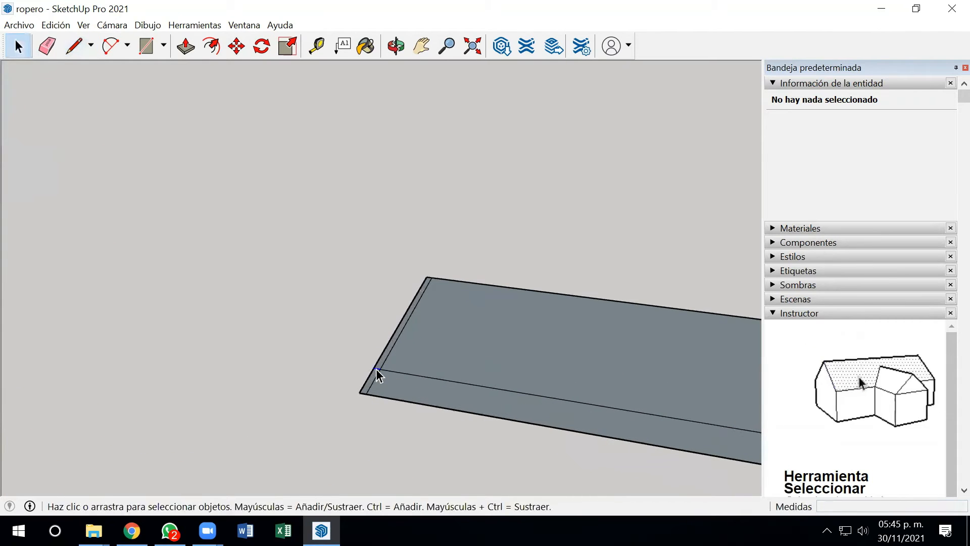
{"action": "scroll", "coordinate": [328, 397], "scroll_direction": "down", "scroll_amount": 5}
{"action": "scroll", "coordinate": [695, 438], "scroll_direction": "up", "scroll_amount": 4}
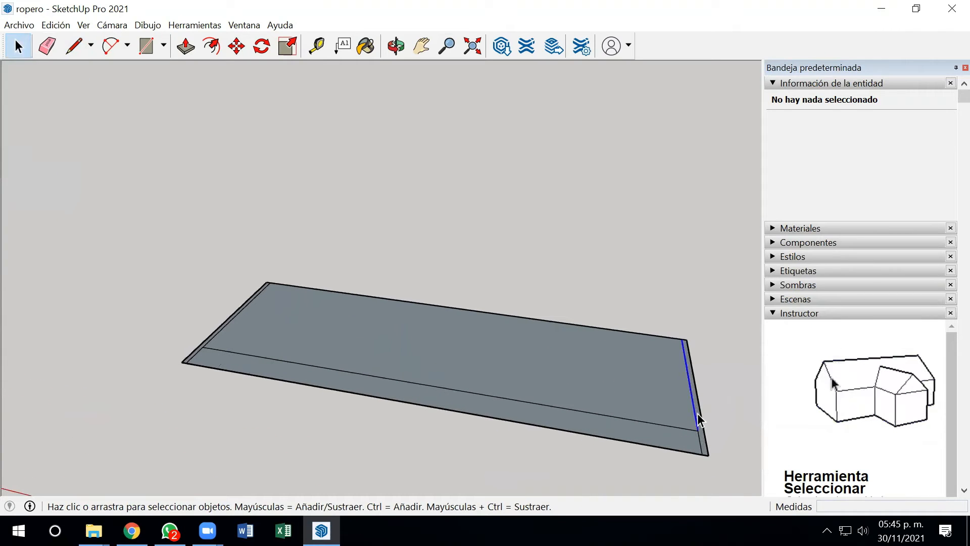
{"action": "left_click", "coordinate": [699, 419]}
Push/Pull the left and right 15 mm side strips up 2400 mm to form the side panels
{"action": "left_click", "coordinate": [186, 46]}
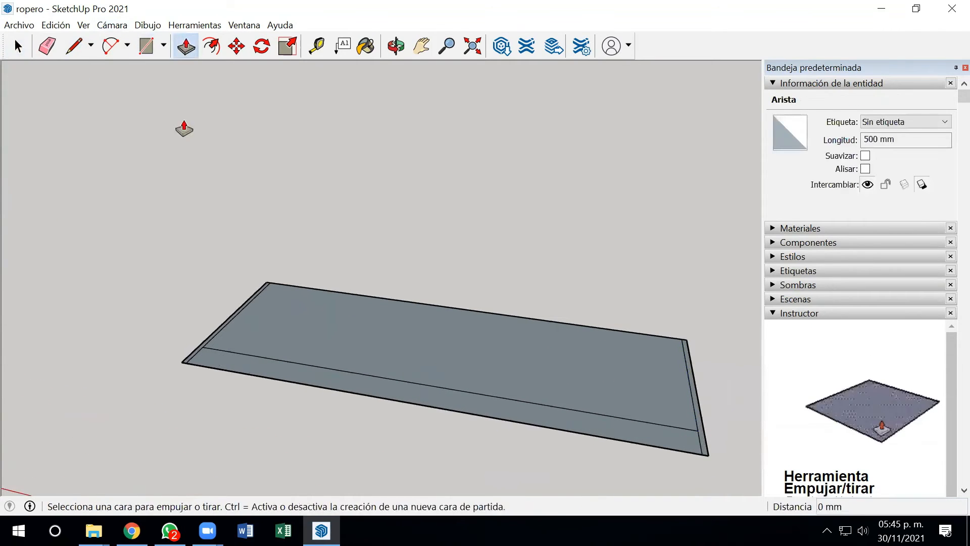
{"action": "scroll", "coordinate": [202, 356], "scroll_direction": "up", "scroll_amount": 2}
{"action": "left_click", "coordinate": [206, 355]}
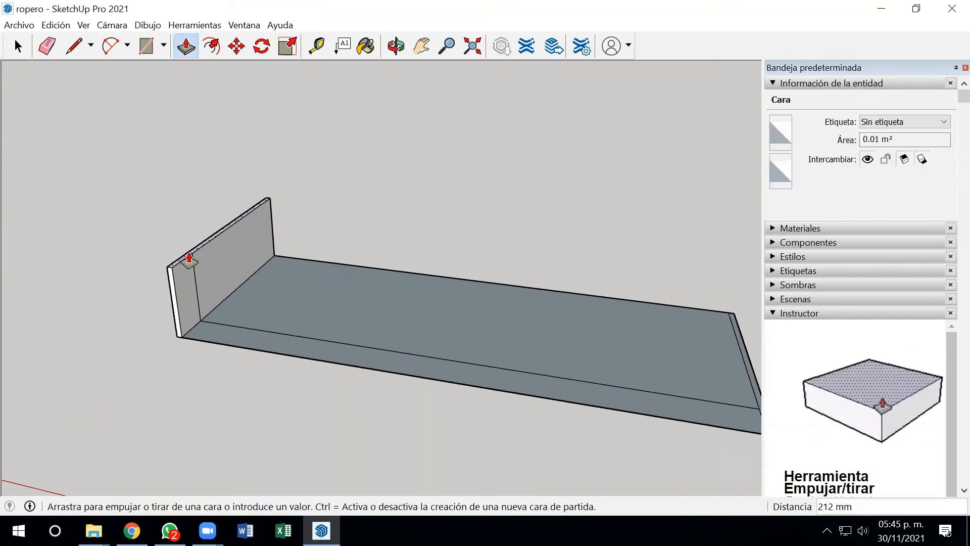
{"action": "type", "text": "2400"}
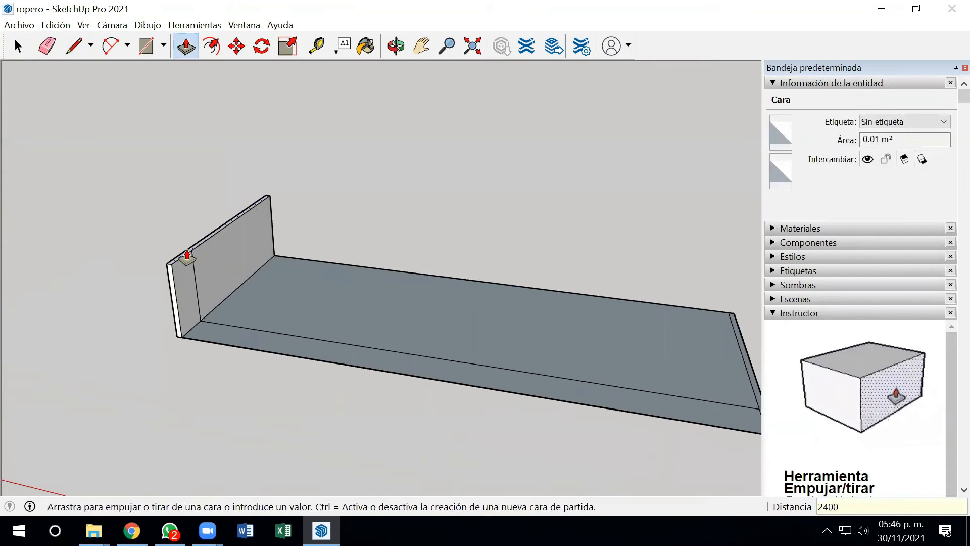
{"action": "key", "text": "Return"}
{"action": "scroll", "coordinate": [217, 278], "scroll_direction": "down", "scroll_amount": 3}
{"action": "scroll", "coordinate": [414, 328], "scroll_direction": "up", "scroll_amount": 5}
{"action": "left_click", "coordinate": [422, 343]}
{"action": "type", "text": "2400"}
{"action": "key", "text": "Return"}
Draw two 500 mm lines from the setback line to the back edge, splitting the base into three compartments
{"action": "scroll", "coordinate": [414, 283], "scroll_direction": "down", "scroll_amount": 3}
{"action": "mouse_move", "coordinate": [411, 299]}
{"action": "middle_mouse_down"}
{"action": "mouse_move", "coordinate": [201, 358]}
{"action": "mouse_move", "coordinate": [111, 182]}
{"action": "middle_mouse_up"}
{"action": "left_click", "coordinate": [74, 46]}
{"action": "scroll", "coordinate": [271, 335], "scroll_direction": "up", "scroll_amount": 2}
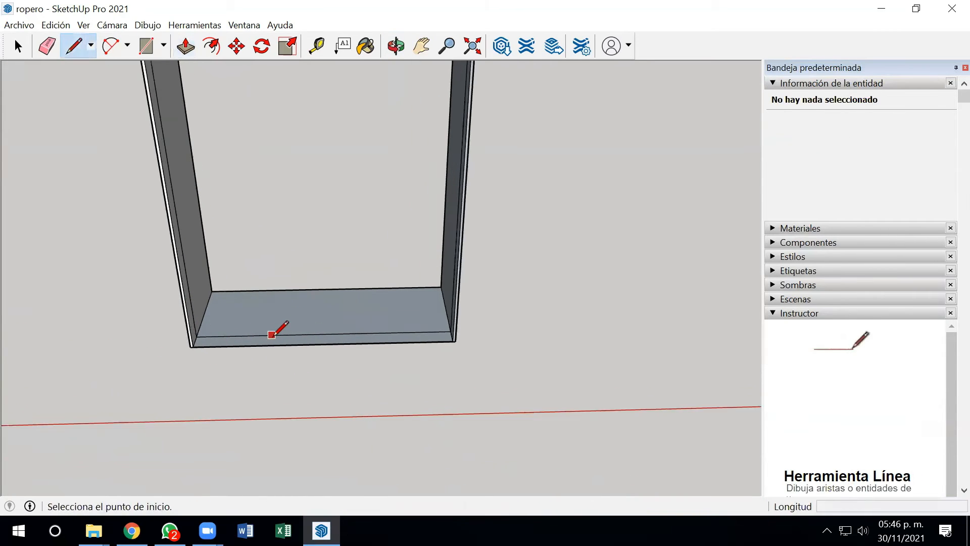
{"action": "scroll", "coordinate": [272, 334], "scroll_direction": "up", "scroll_amount": 1}
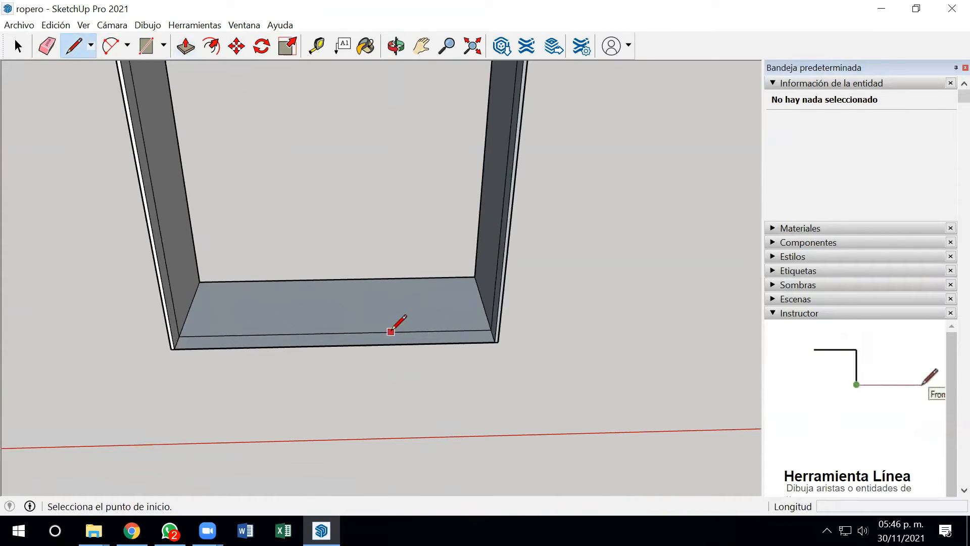
{"action": "left_click", "coordinate": [271, 334]}
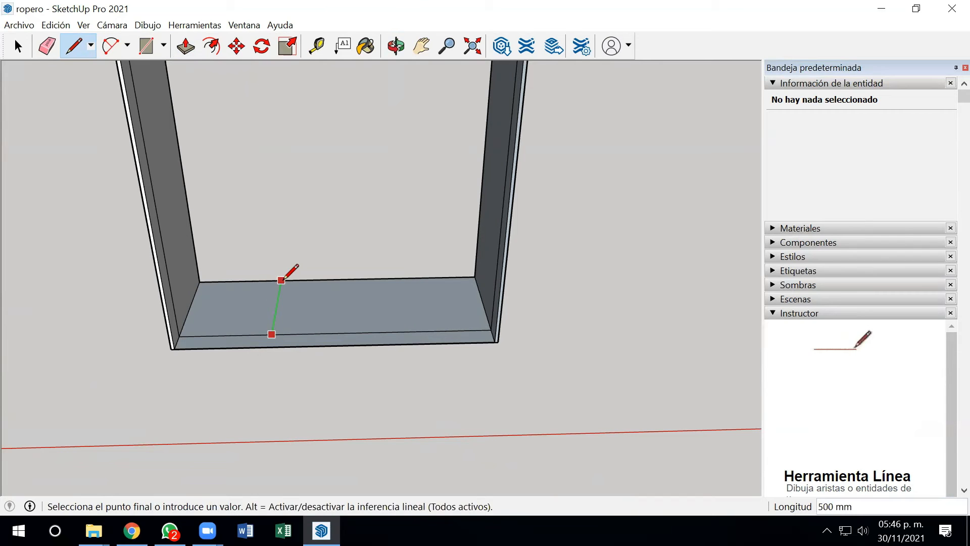
{"action": "left_click", "coordinate": [281, 280]}
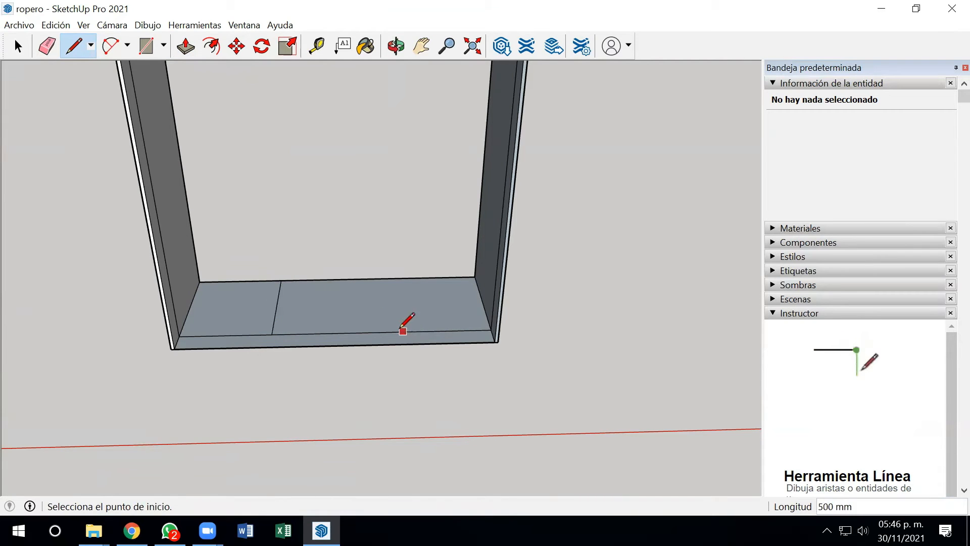
{"action": "left_click", "coordinate": [382, 332]}
{"action": "left_click", "coordinate": [379, 277]}
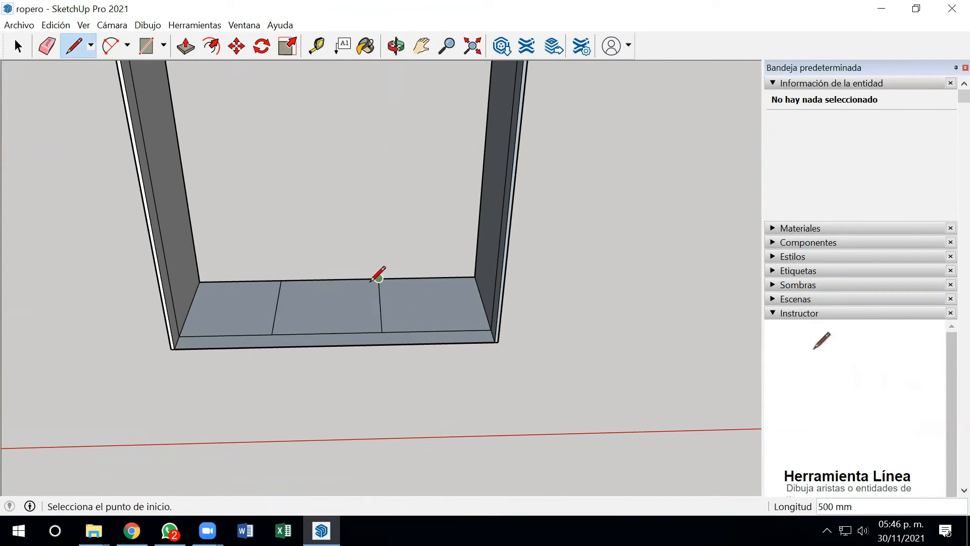
Mark 15 mm beside the left compartment line and draw a parallel line from the back edge to the setback line
{"action": "scroll", "coordinate": [264, 320], "scroll_direction": "up", "scroll_amount": 2}
{"action": "scroll", "coordinate": [277, 335], "scroll_direction": "up", "scroll_amount": 1}
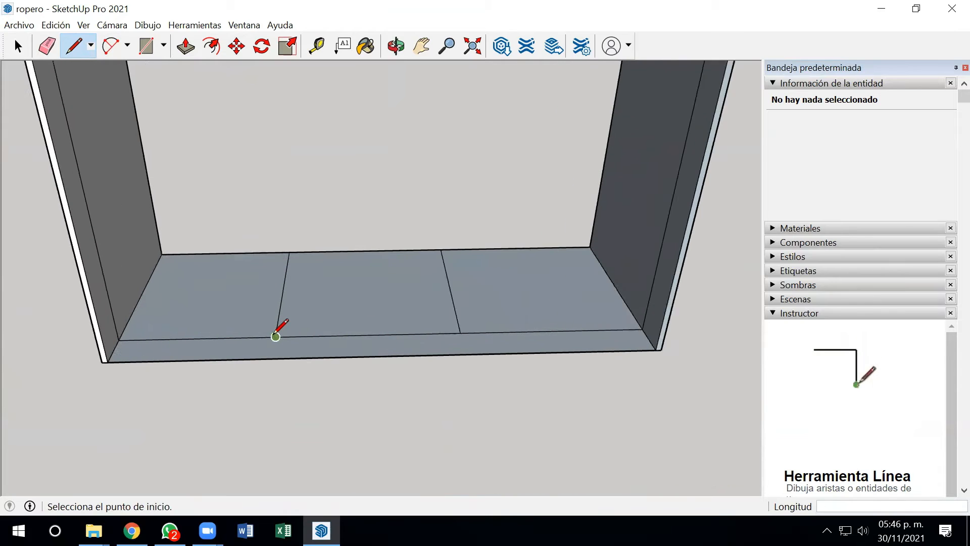
{"action": "scroll", "coordinate": [275, 336], "scroll_direction": "up", "scroll_amount": 1}
{"action": "left_click", "coordinate": [276, 337]}
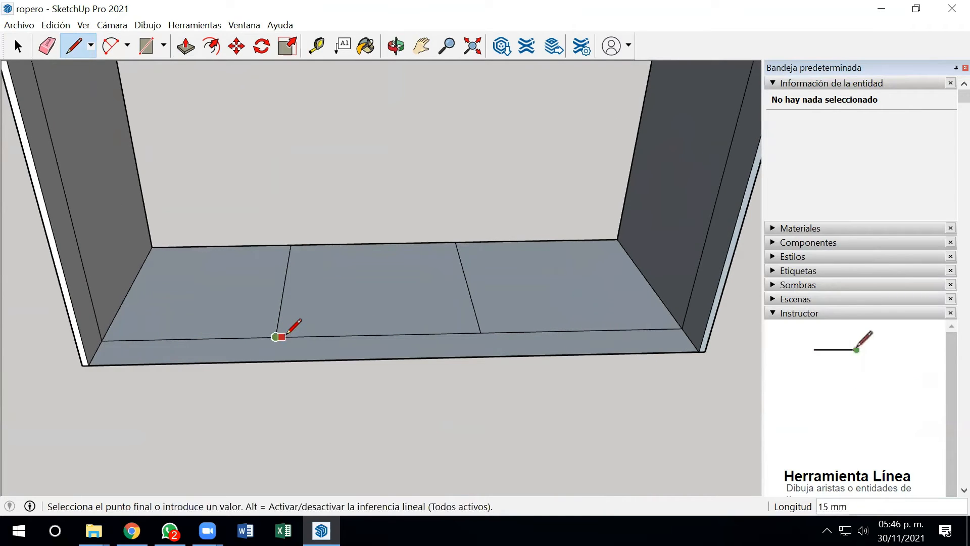
{"action": "key", "text": "Escape"}
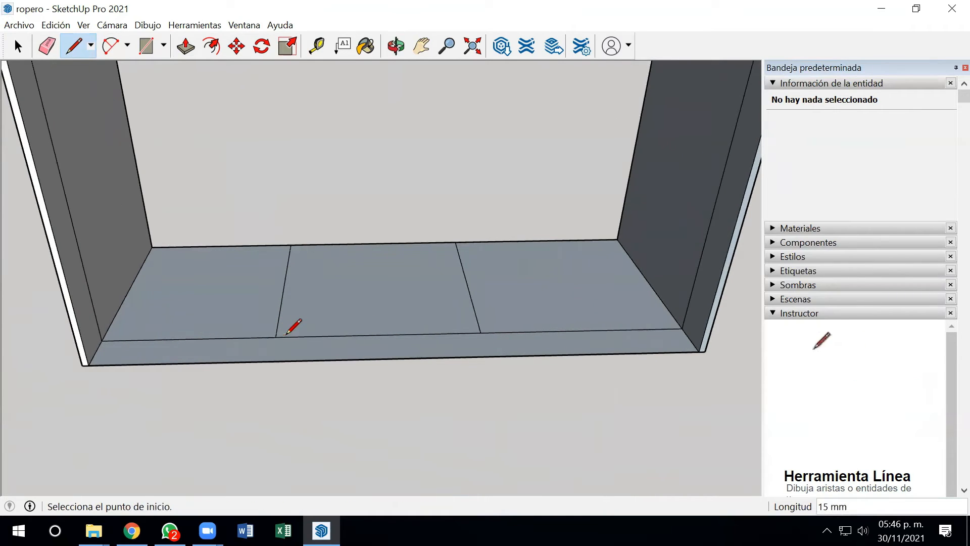
{"action": "left_click", "coordinate": [296, 245]}
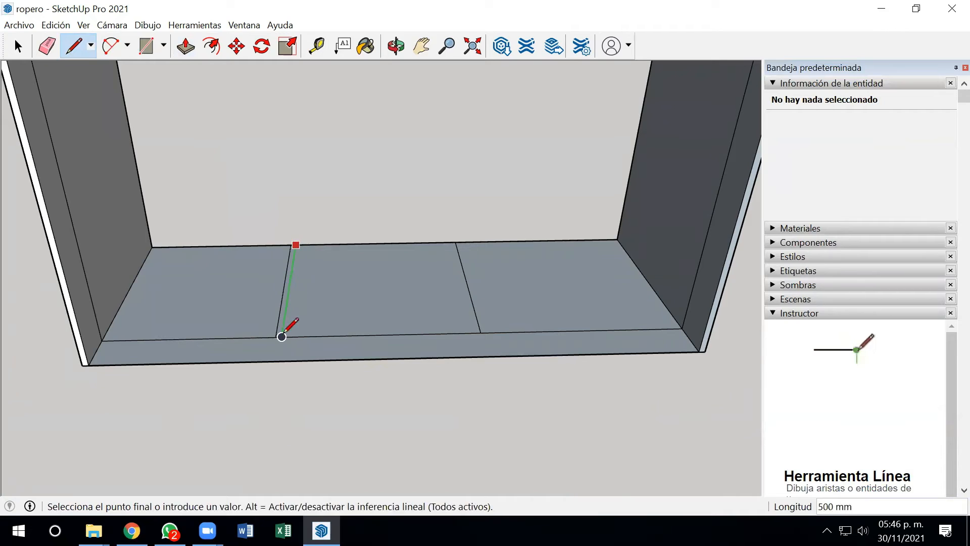
{"action": "left_click", "coordinate": [281, 336]}
Mark 15 mm beside the right compartment line and draw a parallel line from the setback line to the back edge
{"action": "left_click", "coordinate": [481, 332]}
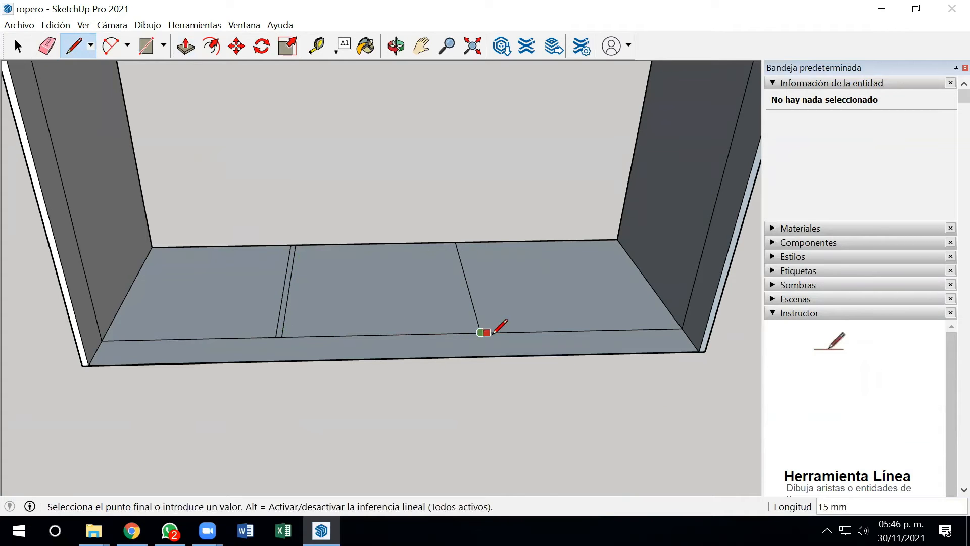
{"action": "key", "text": "Escape"}
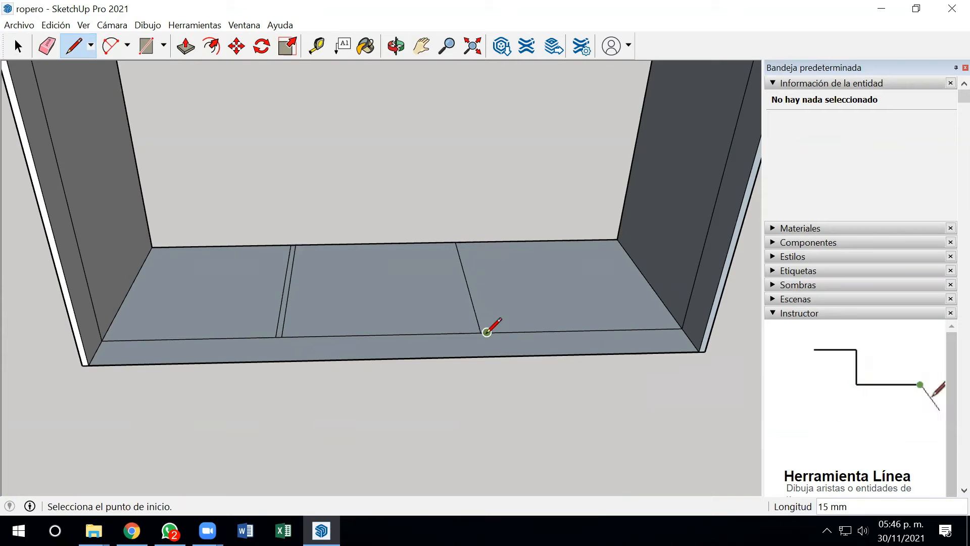
{"action": "left_click", "coordinate": [485, 331]}
{"action": "left_click", "coordinate": [461, 242]}
Push/Pull the two 15 mm divider strips up 2400 mm, level with the side panels
{"action": "scroll", "coordinate": [413, 350], "scroll_direction": "down", "scroll_amount": 3}
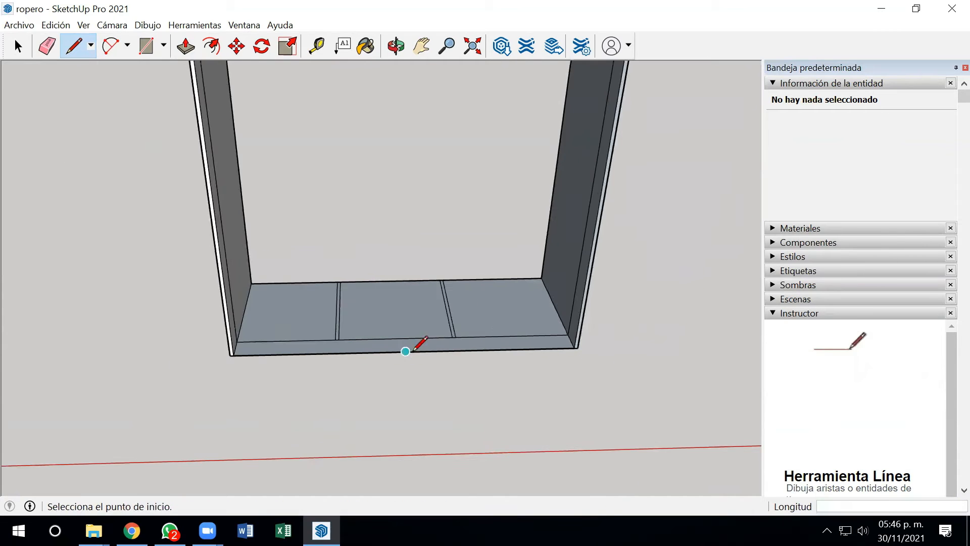
{"action": "scroll", "coordinate": [413, 350], "scroll_direction": "down", "scroll_amount": 2}
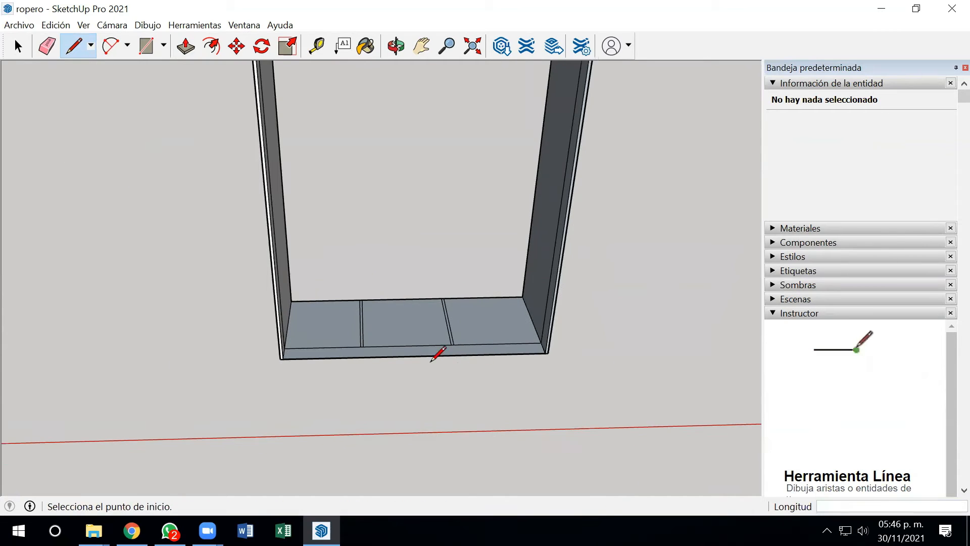
{"action": "left_click", "coordinate": [186, 47]}
{"action": "scroll", "coordinate": [361, 341], "scroll_direction": "up", "scroll_amount": 2}
{"action": "left_click", "coordinate": [367, 337]}
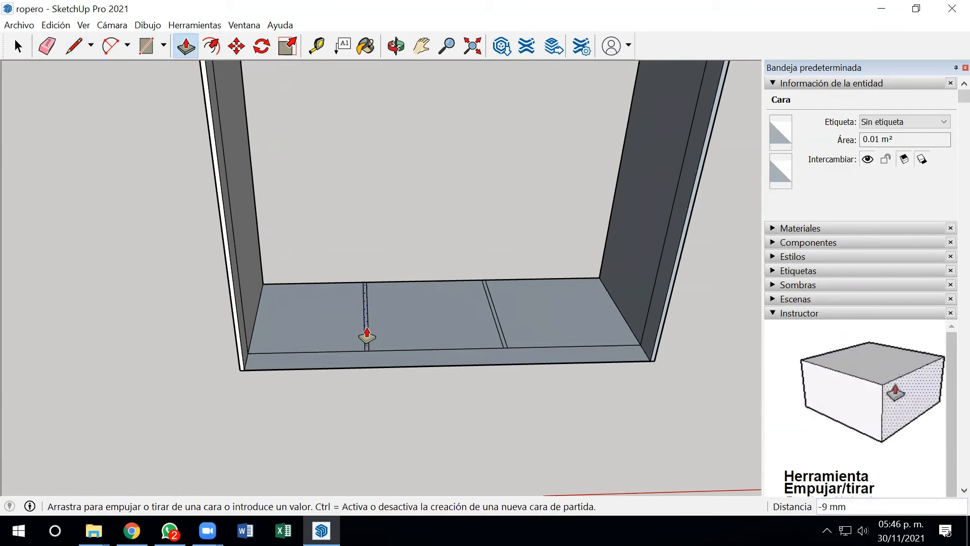
{"action": "scroll", "coordinate": [356, 264], "scroll_direction": "down", "scroll_amount": 6}
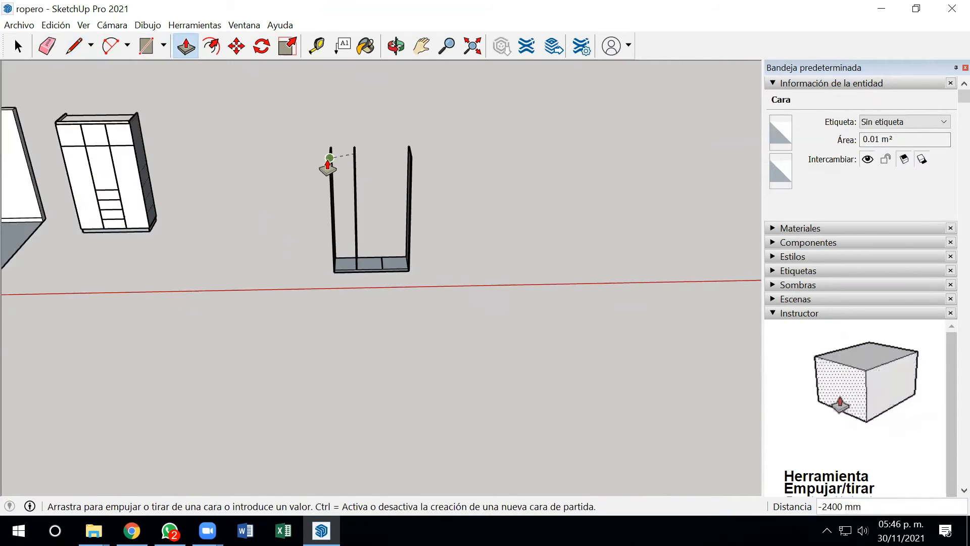
{"action": "left_click", "coordinate": [329, 164]}
{"action": "scroll", "coordinate": [394, 257], "scroll_direction": "up", "scroll_amount": 3}
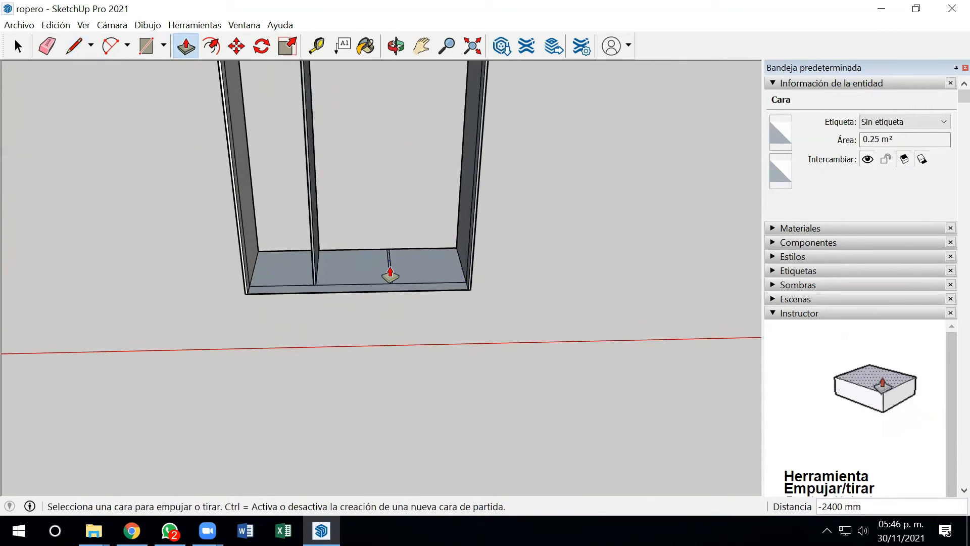
{"action": "left_click", "coordinate": [389, 273]}
{"action": "scroll", "coordinate": [379, 217], "scroll_direction": "down", "scroll_amount": 5}
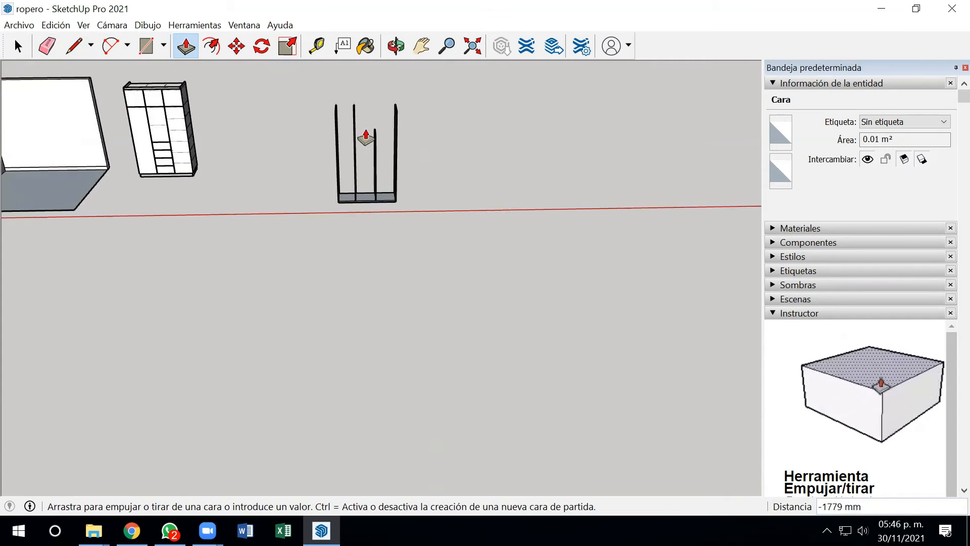
{"action": "left_click", "coordinate": [347, 115]}
Examine the new frame's base, its three compartments and the front setback strip from both sides
{"action": "middle_click_drag", "start_coordinate": [346, 119], "coordinate": [378, 200]}
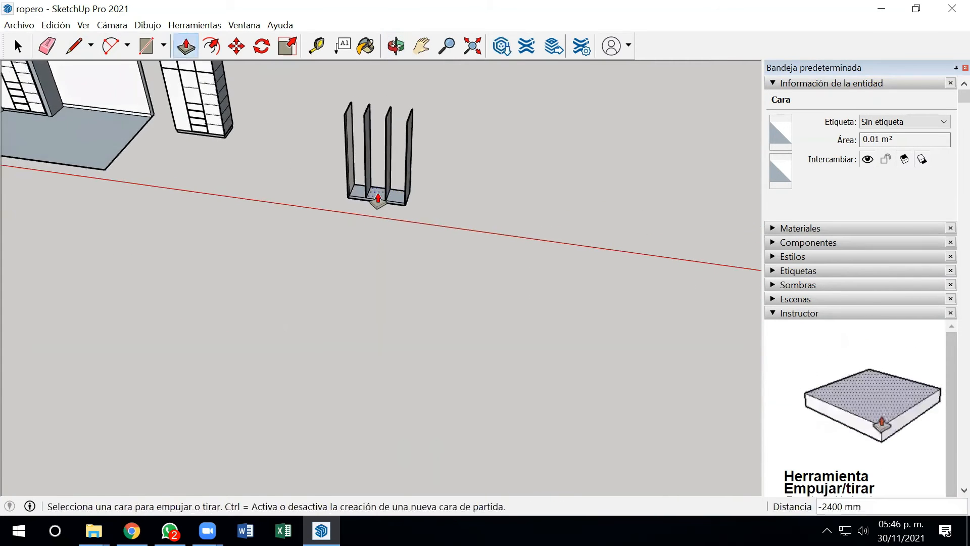
{"action": "scroll", "coordinate": [378, 199], "scroll_direction": "up", "scroll_amount": 3}
{"action": "scroll", "coordinate": [300, 202], "scroll_direction": "up", "scroll_amount": 2}
{"action": "scroll", "coordinate": [396, 214], "scroll_direction": "up", "scroll_amount": 2}
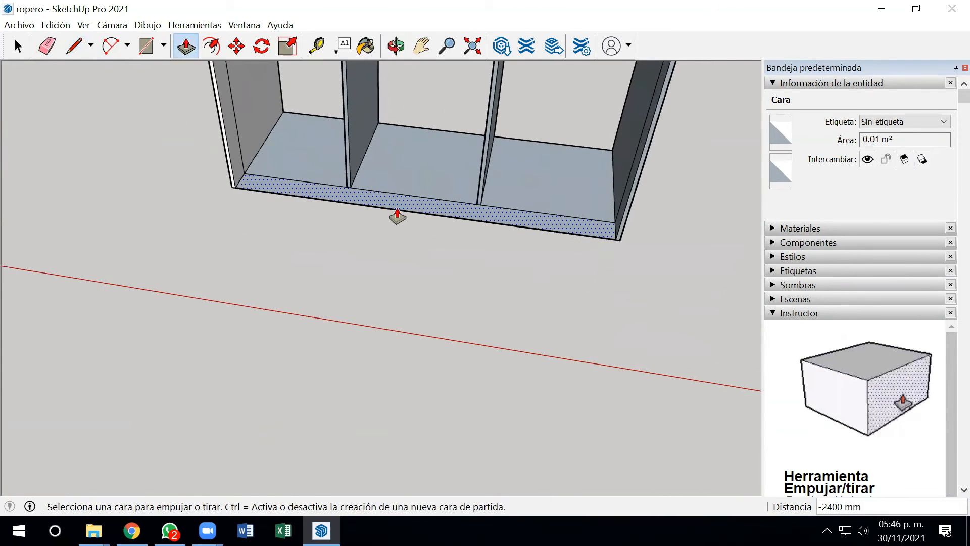
{"action": "scroll", "coordinate": [462, 225], "scroll_direction": "up", "scroll_amount": 2}
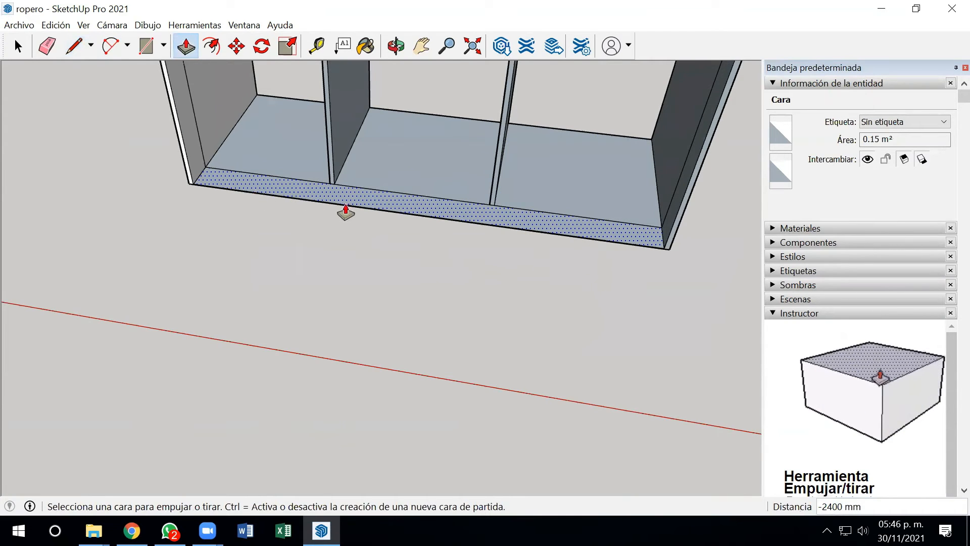
{"action": "scroll", "coordinate": [299, 294], "scroll_direction": "down", "scroll_amount": 2}
{"action": "scroll", "coordinate": [296, 292], "scroll_direction": "up", "scroll_amount": 2}
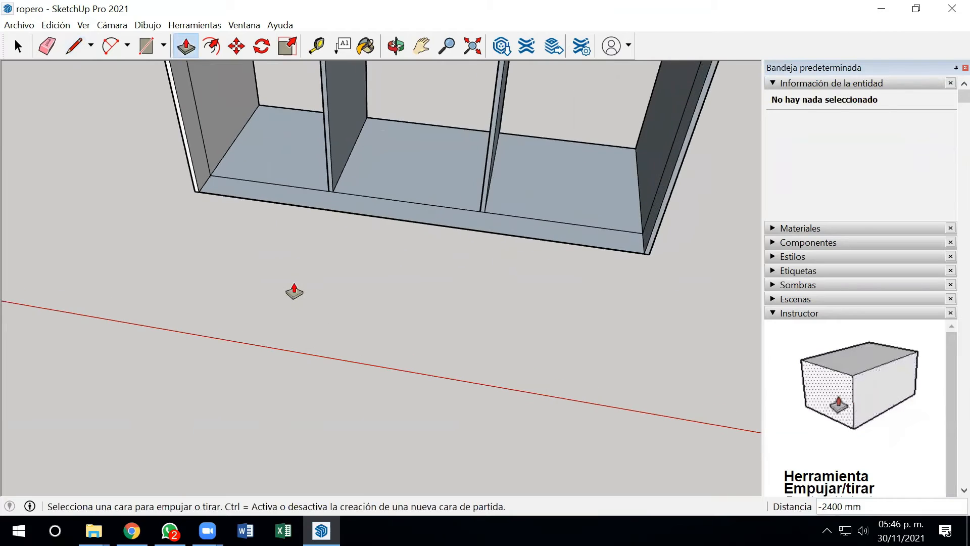
{"action": "scroll", "coordinate": [295, 295], "scroll_direction": "down", "scroll_amount": 3}
{"action": "scroll", "coordinate": [277, 234], "scroll_direction": "up", "scroll_amount": 3}
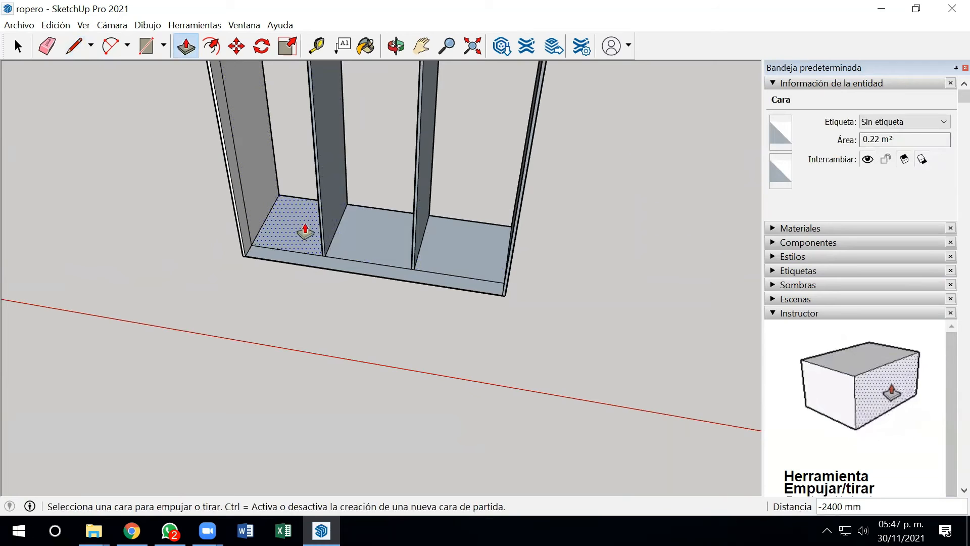
{"action": "scroll", "coordinate": [371, 240], "scroll_direction": "down", "scroll_amount": 2}
{"action": "middle_click_drag", "start_coordinate": [373, 238], "coordinate": [437, 249]}
{"action": "scroll", "coordinate": [436, 248], "scroll_direction": "up", "scroll_amount": 2}
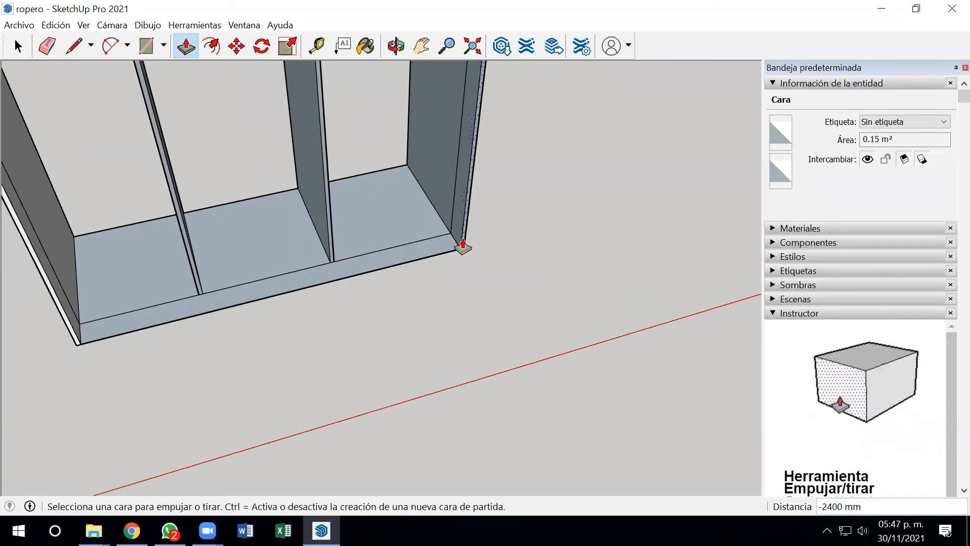
{"action": "scroll", "coordinate": [439, 260], "scroll_direction": "down", "scroll_amount": 2}
{"action": "middle_click_drag", "start_coordinate": [219, 318], "coordinate": [295, 306]}
Examine the top of the finished wardrobe in the room, where its top panel meets the side wall and front
{"action": "scroll", "coordinate": [295, 306], "scroll_direction": "down", "scroll_amount": 3}
{"action": "scroll", "coordinate": [284, 319], "scroll_direction": "down", "scroll_amount": 2}
{"action": "scroll", "coordinate": [105, 253], "scroll_direction": "up", "scroll_amount": 1}
{"action": "scroll", "coordinate": [85, 250], "scroll_direction": "down", "scroll_amount": 1}
{"action": "scroll", "coordinate": [15, 215], "scroll_direction": "up", "scroll_amount": 5}
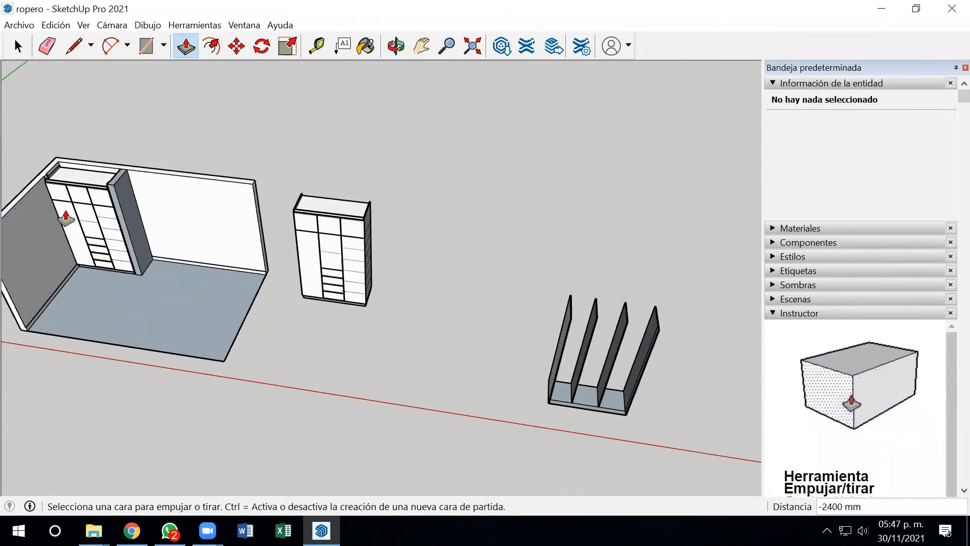
{"action": "middle_click_drag", "start_coordinate": [95, 187], "coordinate": [468, 151]}
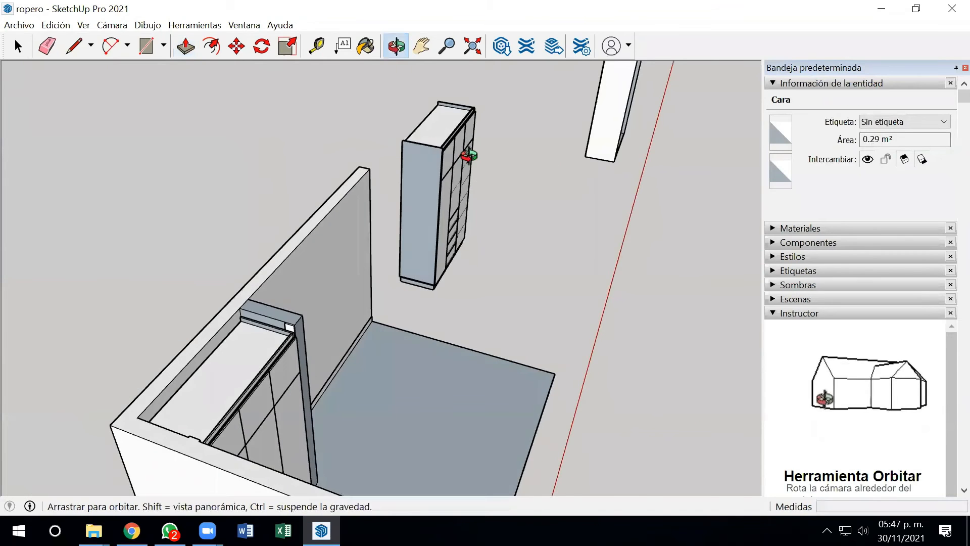
{"action": "scroll", "coordinate": [296, 325], "scroll_direction": "up", "scroll_amount": 2}
{"action": "scroll", "coordinate": [280, 344], "scroll_direction": "up", "scroll_amount": 3}
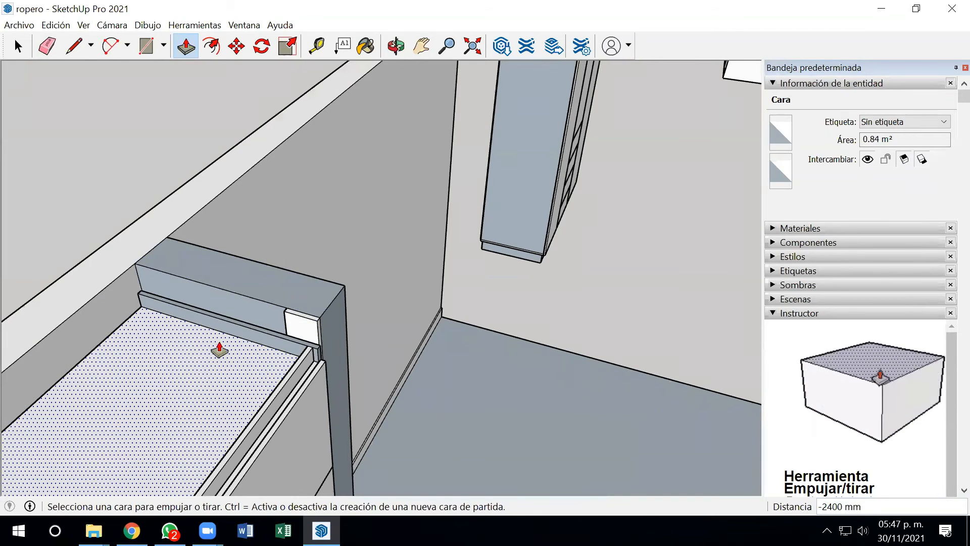
{"action": "scroll", "coordinate": [219, 349], "scroll_direction": "down", "scroll_amount": 2}
{"action": "scroll", "coordinate": [248, 340], "scroll_direction": "up", "scroll_amount": 2}
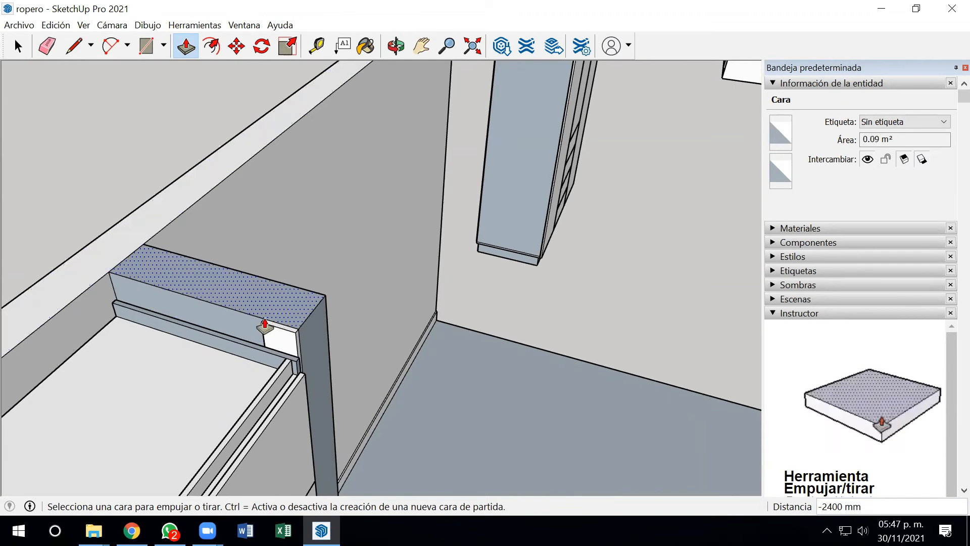
{"action": "scroll", "coordinate": [278, 344], "scroll_direction": "down", "scroll_amount": 10}
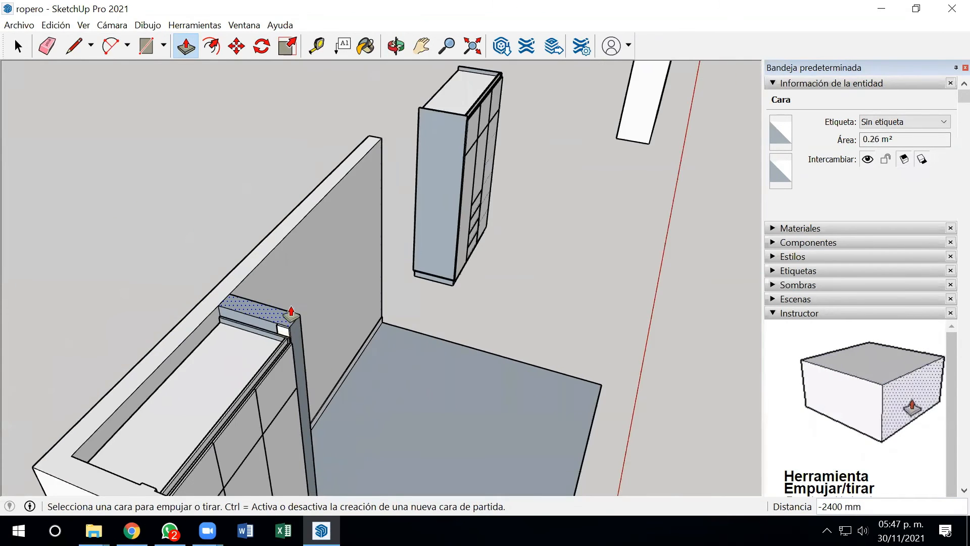
{"action": "middle_click_drag", "start_coordinate": [527, 298], "coordinate": [353, 299]}
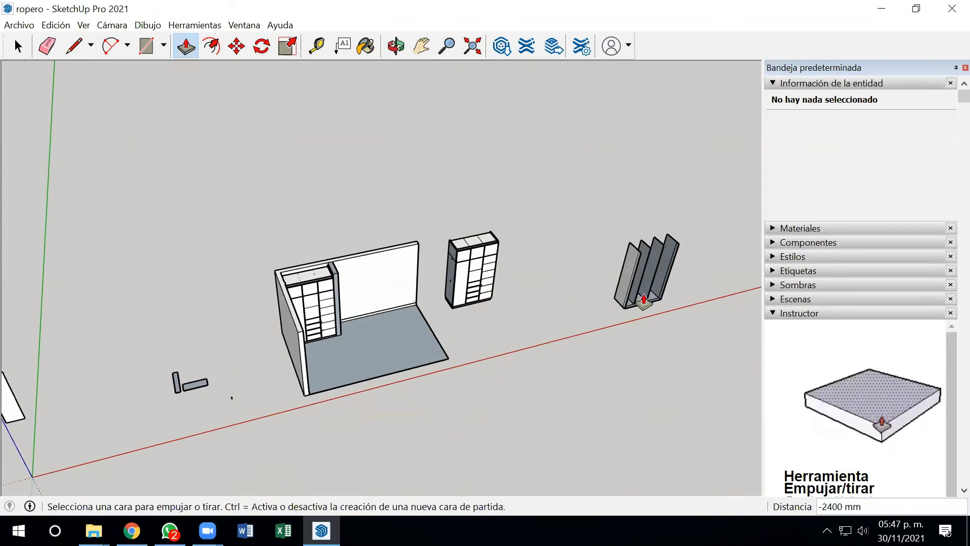
Examine the new frame's side panels, dividers and compartment floors from several angles
{"action": "scroll", "coordinate": [657, 298], "scroll_direction": "up", "scroll_amount": 4}
{"action": "scroll", "coordinate": [652, 299], "scroll_direction": "up", "scroll_amount": 4}
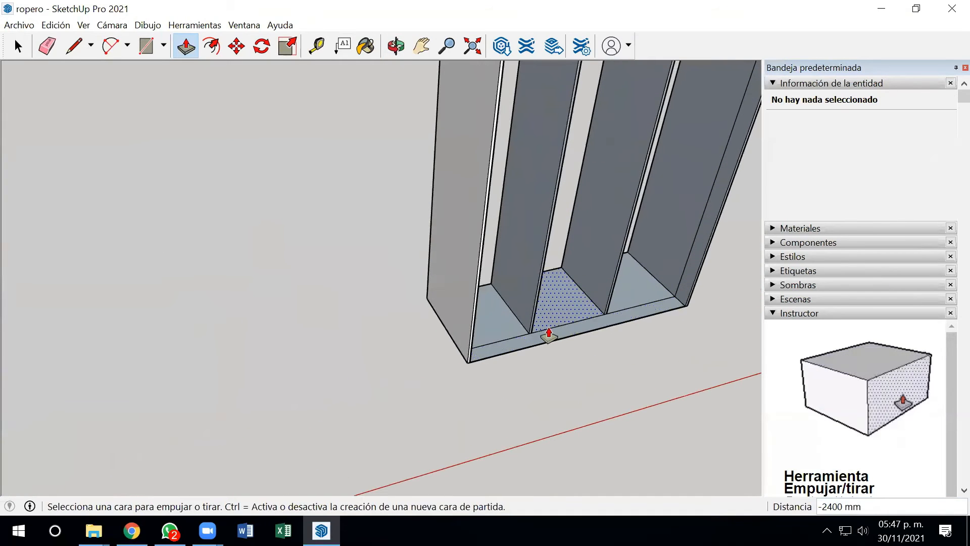
{"action": "scroll", "coordinate": [621, 311], "scroll_direction": "down", "scroll_amount": 5}
{"action": "middle_click_drag", "start_coordinate": [578, 339], "coordinate": [442, 224]}
{"action": "scroll", "coordinate": [650, 419], "scroll_direction": "up", "scroll_amount": 3}
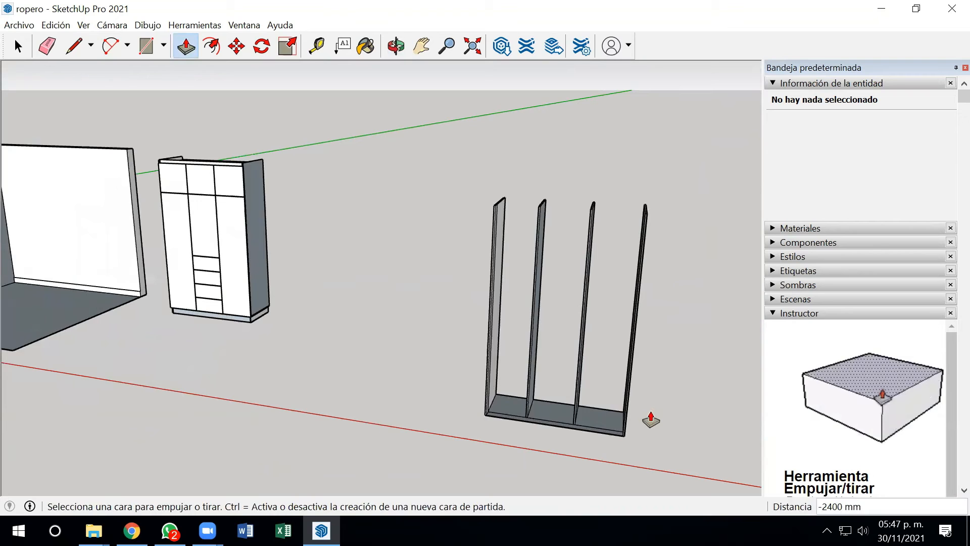
{"action": "middle_click_drag", "start_coordinate": [594, 414], "coordinate": [510, 351]}
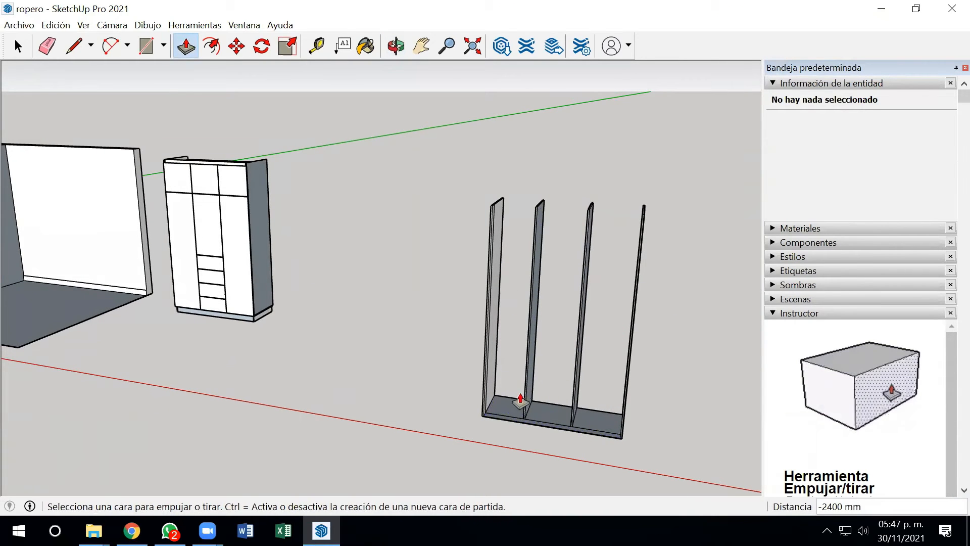
{"action": "left_click", "coordinate": [546, 417]}
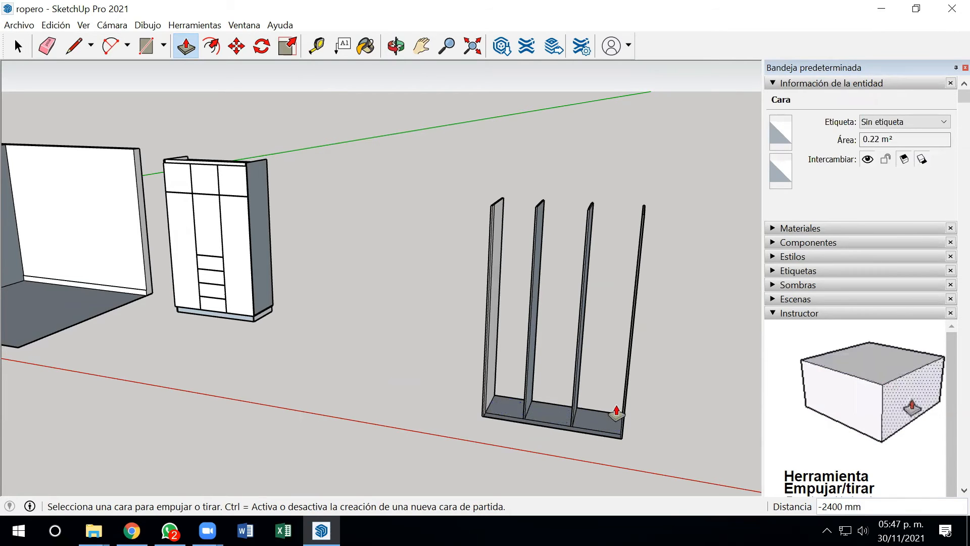
{"action": "middle_click_drag", "start_coordinate": [485, 450], "coordinate": [595, 422]}
{"action": "scroll", "coordinate": [596, 422], "scroll_direction": "up", "scroll_amount": 3}
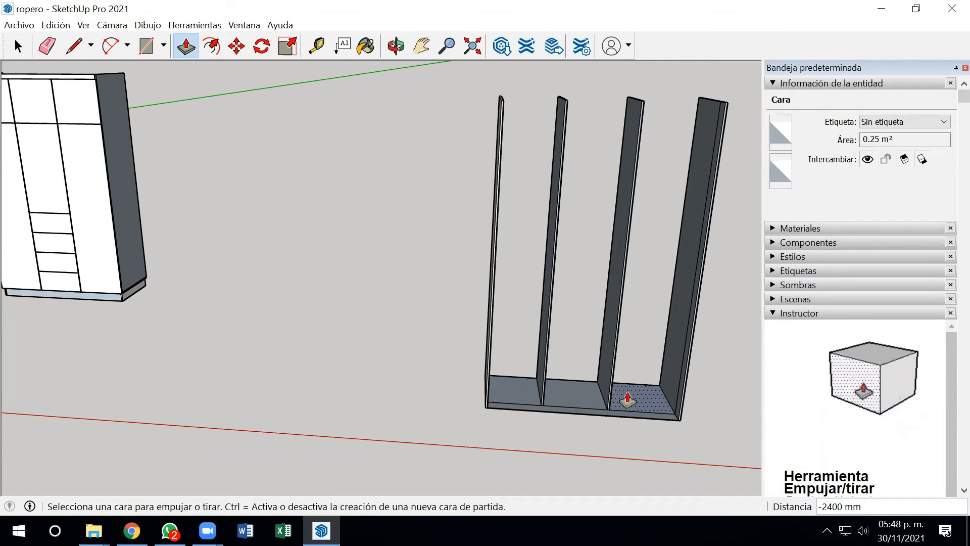
{"action": "scroll", "coordinate": [552, 449], "scroll_direction": "down", "scroll_amount": 3}
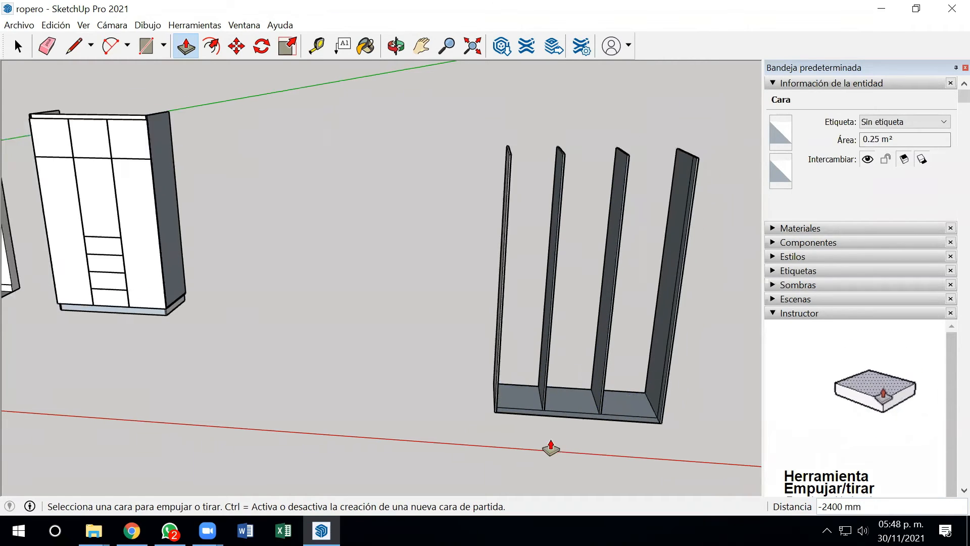
{"action": "scroll", "coordinate": [566, 378], "scroll_direction": "up", "scroll_amount": 3}
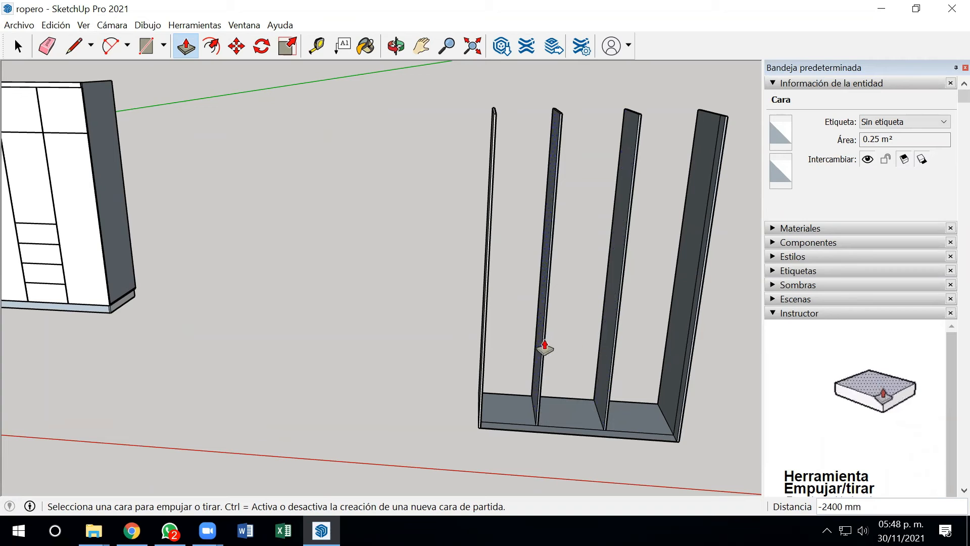
{"action": "scroll", "coordinate": [567, 364], "scroll_direction": "down", "scroll_amount": 2}
{"action": "scroll", "coordinate": [569, 387], "scroll_direction": "up", "scroll_amount": 3}
Draw a line across the middle compartment's floor from divider to divider, 15 mm behind the dividers' front edges
{"action": "middle_click_drag", "start_coordinate": [589, 404], "coordinate": [384, 417]}
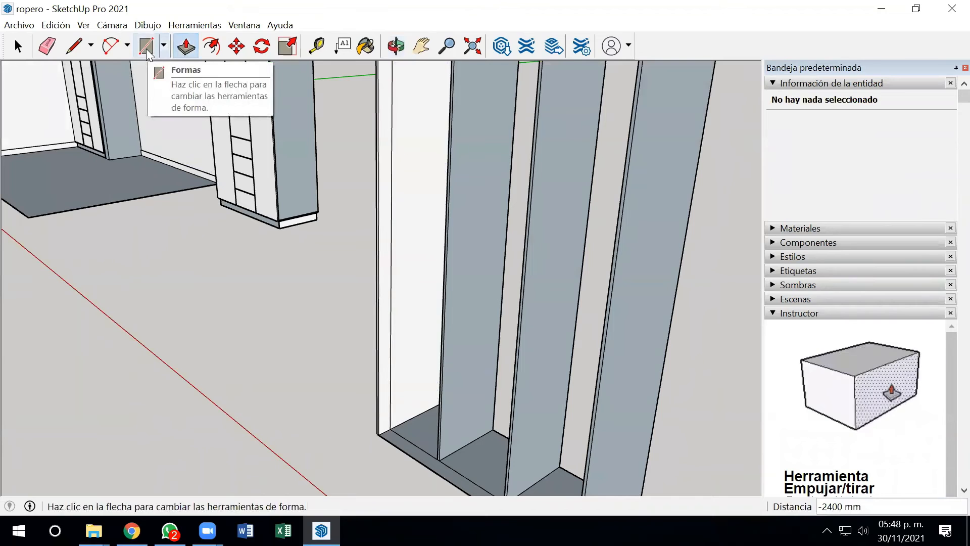
{"action": "left_click", "coordinate": [74, 46]}
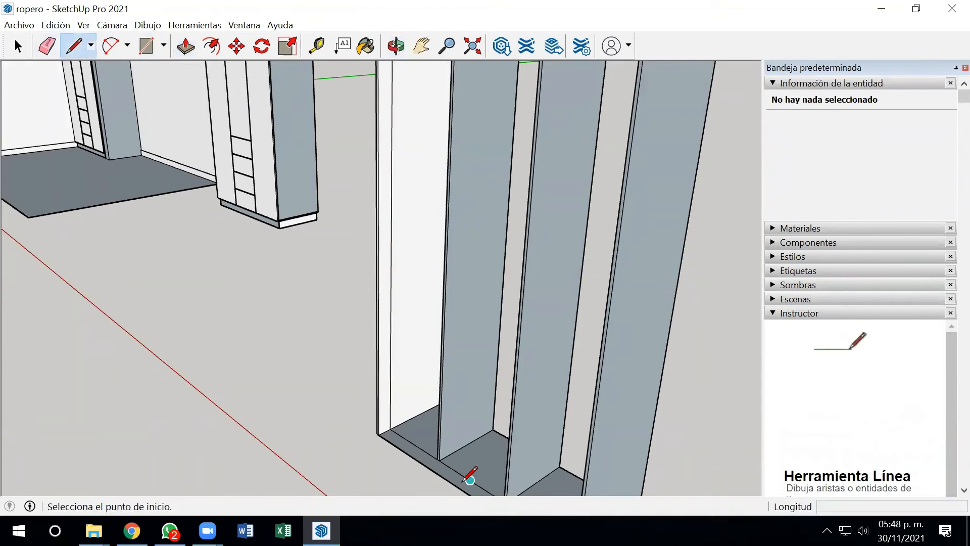
{"action": "scroll", "coordinate": [459, 468], "scroll_direction": "up", "scroll_amount": 3}
{"action": "left_click", "coordinate": [428, 439]}
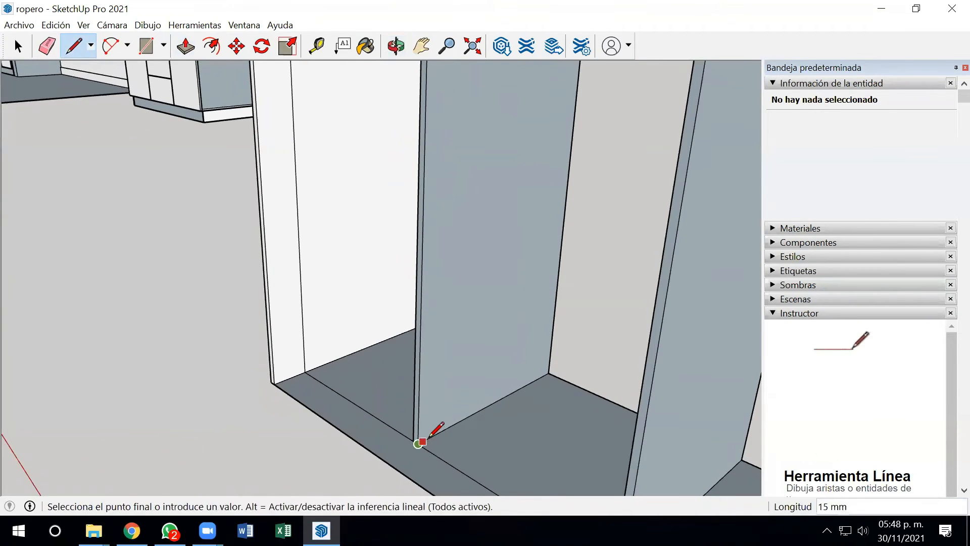
{"action": "left_click", "coordinate": [429, 437]}
{"action": "left_click", "coordinate": [425, 440]}
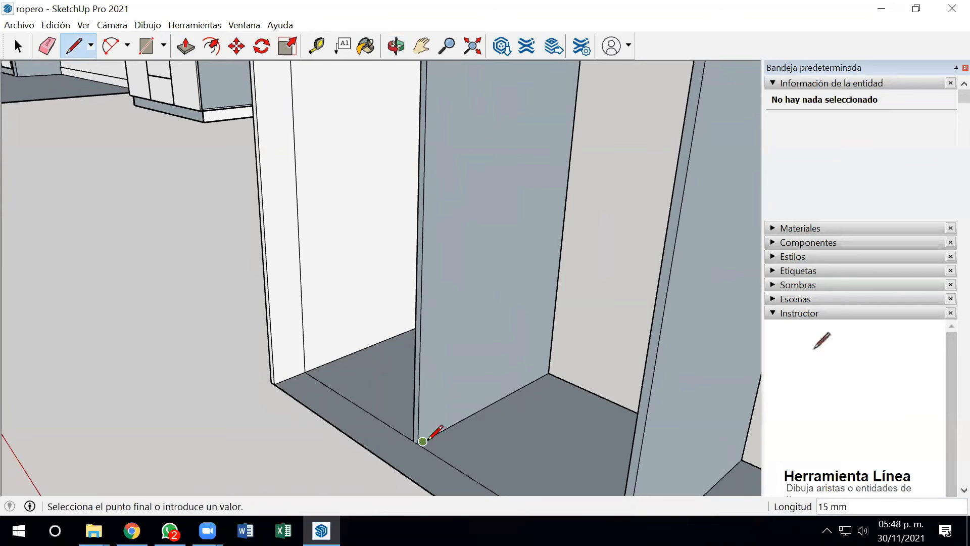
{"action": "scroll", "coordinate": [564, 458], "scroll_direction": "down", "scroll_amount": 5}
{"action": "middle_click_drag", "start_coordinate": [565, 457], "coordinate": [646, 422]}
{"action": "scroll", "coordinate": [583, 435], "scroll_direction": "up", "scroll_amount": 5}
{"action": "scroll", "coordinate": [648, 414], "scroll_direction": "up", "scroll_amount": 4}
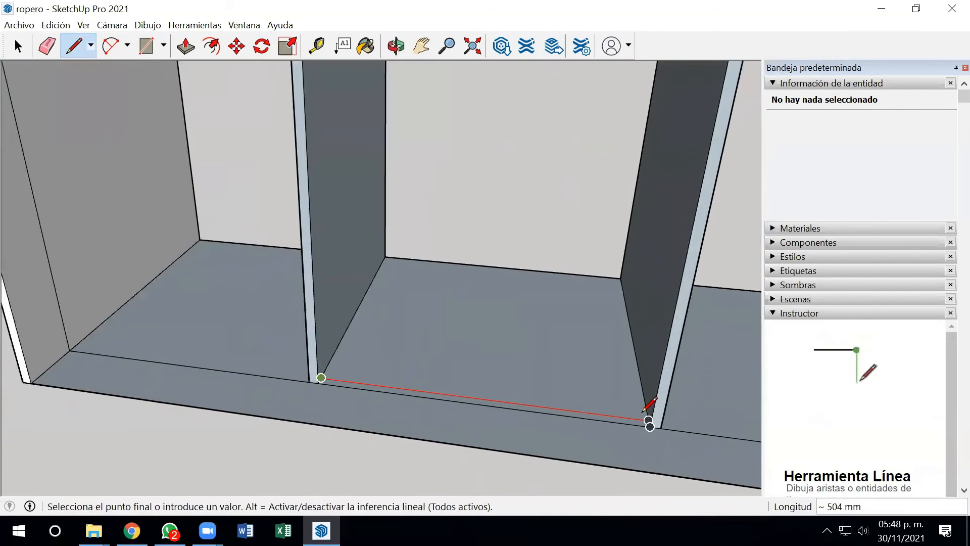
{"action": "left_click", "coordinate": [651, 421]}
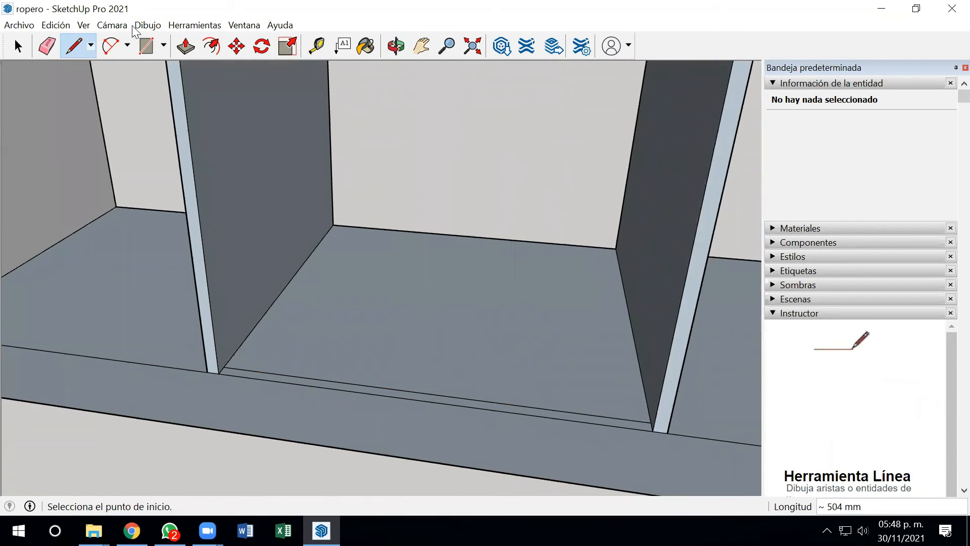
Push/Pull the narrow front strip of the middle compartment's floor up 200 mm into a front panel
{"action": "left_click", "coordinate": [185, 47]}
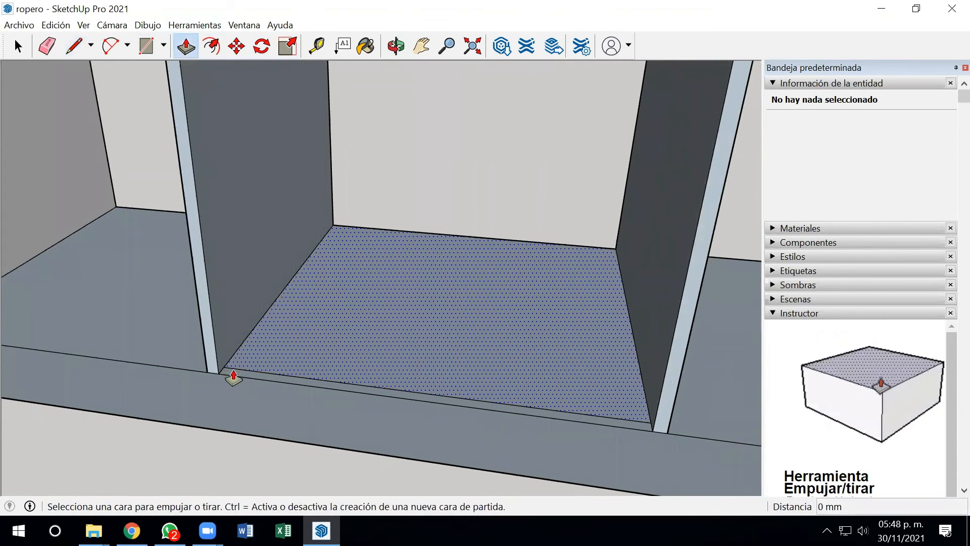
{"action": "left_click", "coordinate": [231, 374]}
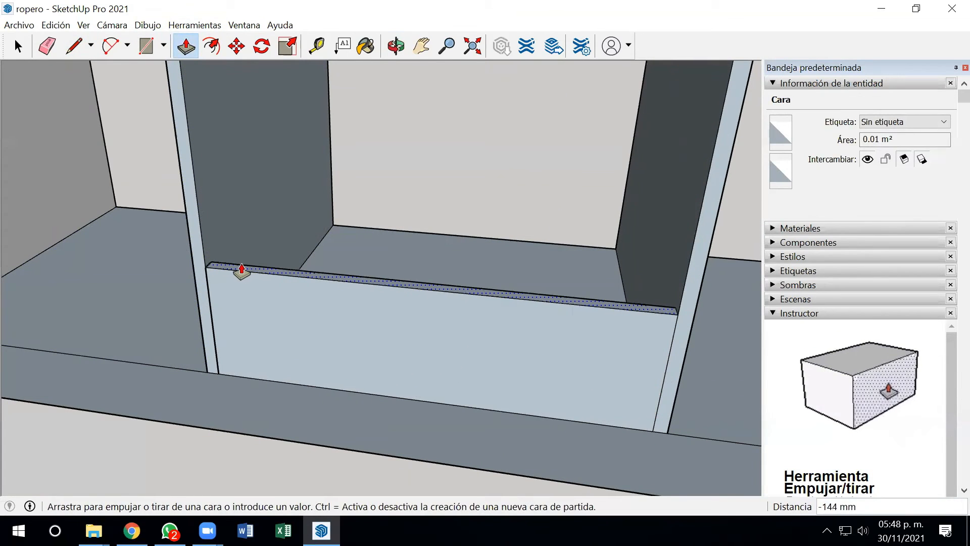
{"action": "type", "text": "200"}
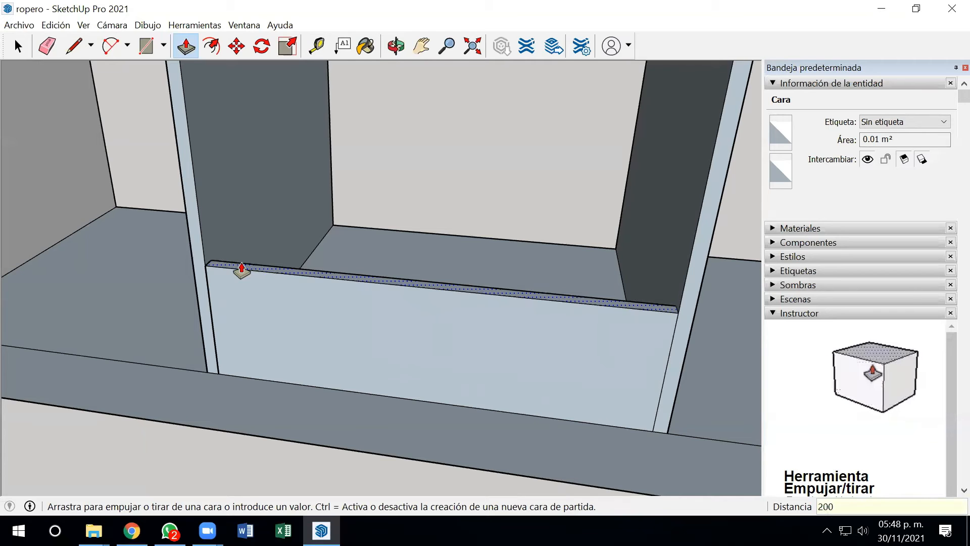
{"action": "key", "text": "Return"}
Examine the low front panel between the dividers, including its top edge and how it meets the divider fronts
{"action": "scroll", "coordinate": [240, 318], "scroll_direction": "down", "scroll_amount": 3}
{"action": "middle_click_drag", "start_coordinate": [241, 318], "coordinate": [469, 303]}
{"action": "scroll", "coordinate": [469, 303], "scroll_direction": "up", "scroll_amount": 5}
{"action": "scroll", "coordinate": [464, 295], "scroll_direction": "down", "scroll_amount": 6}
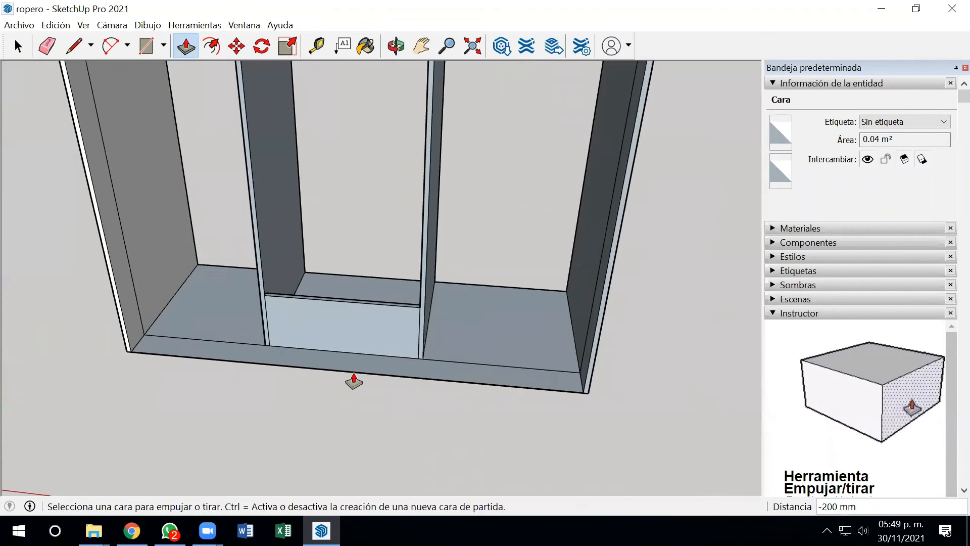
{"action": "scroll", "coordinate": [262, 388], "scroll_direction": "up", "scroll_amount": 3}
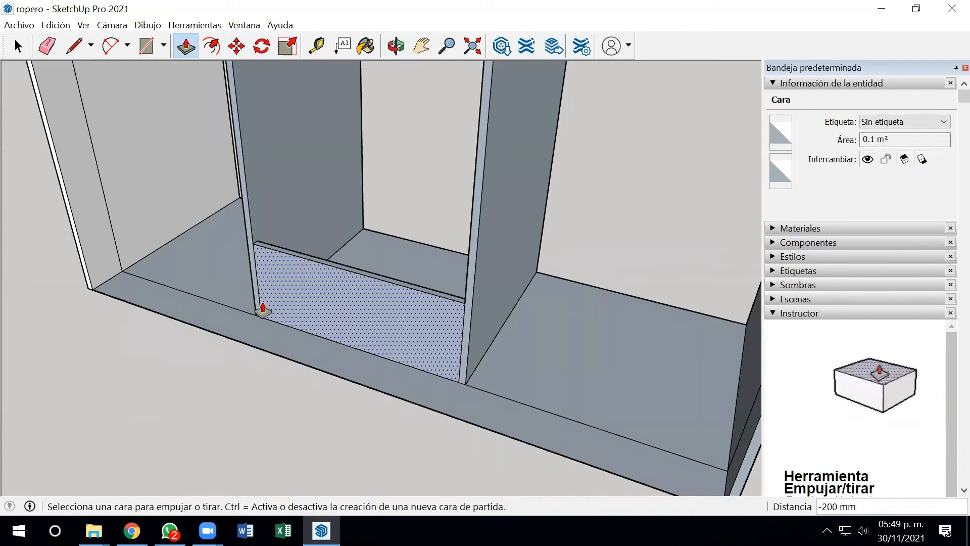
{"action": "scroll", "coordinate": [255, 252], "scroll_direction": "up", "scroll_amount": 5}
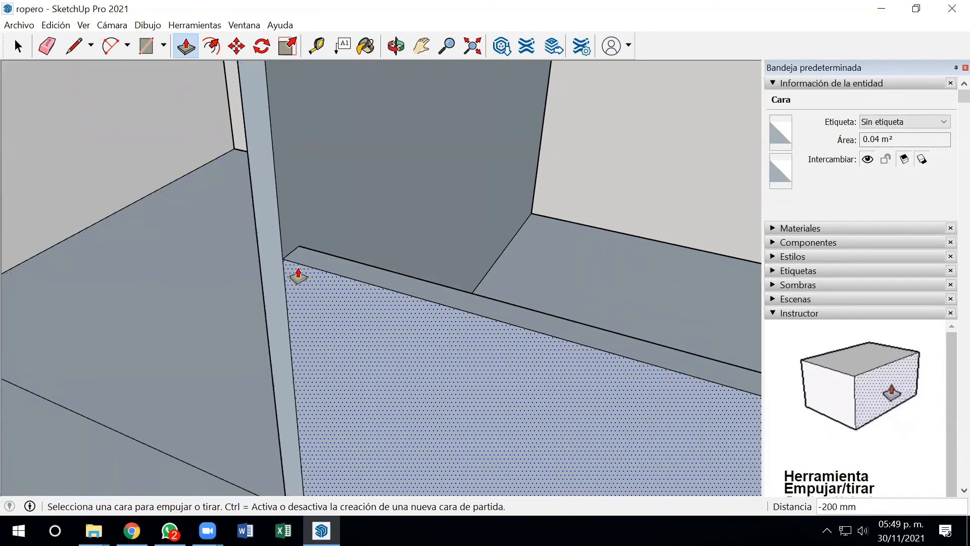
{"action": "scroll", "coordinate": [296, 283], "scroll_direction": "down", "scroll_amount": 3}
{"action": "scroll", "coordinate": [296, 292], "scroll_direction": "down", "scroll_amount": 3}
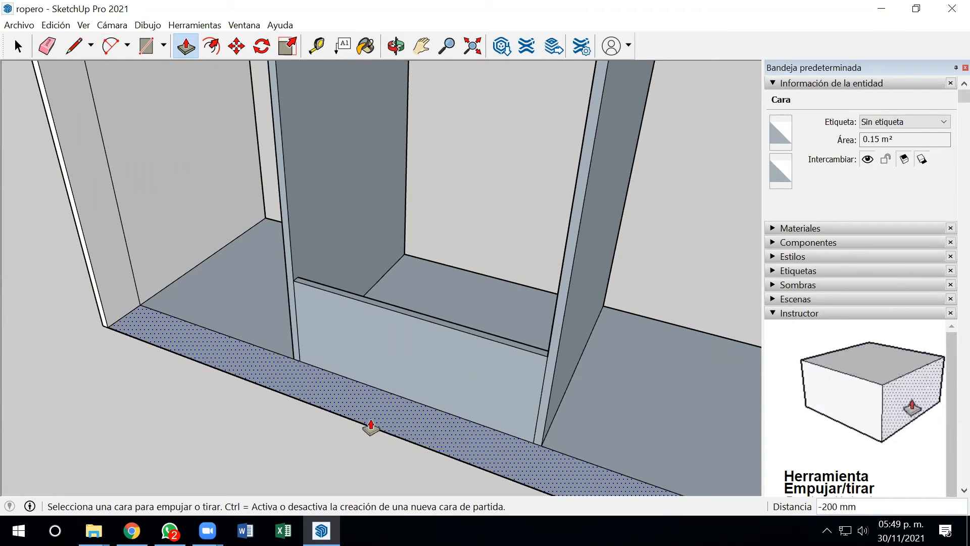
Switch to Chrome and search Google Images for "rieles para puertas corredizas de closet"
{"action": "left_click", "coordinate": [132, 530]}
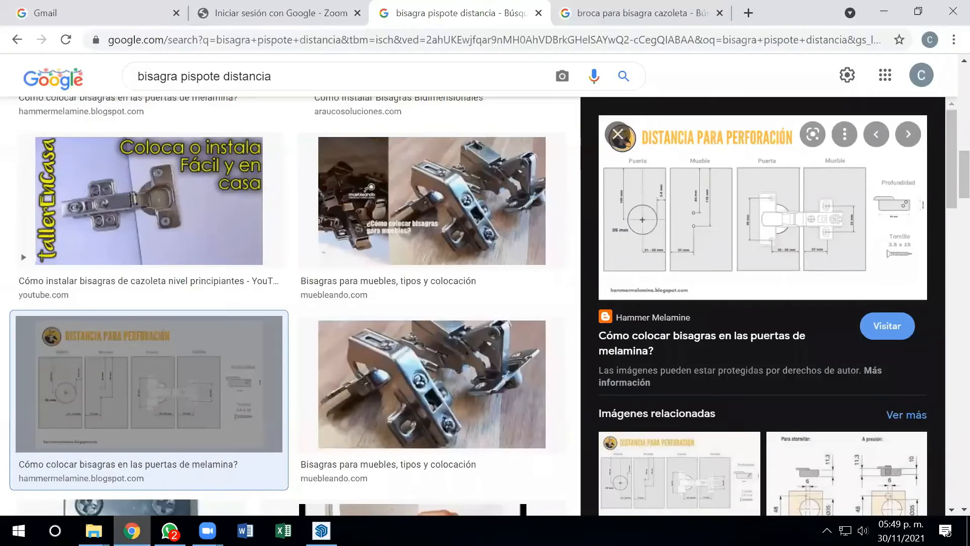
{"action": "left_click_drag", "start_coordinate": [290, 76], "coordinate": [51, 84]}
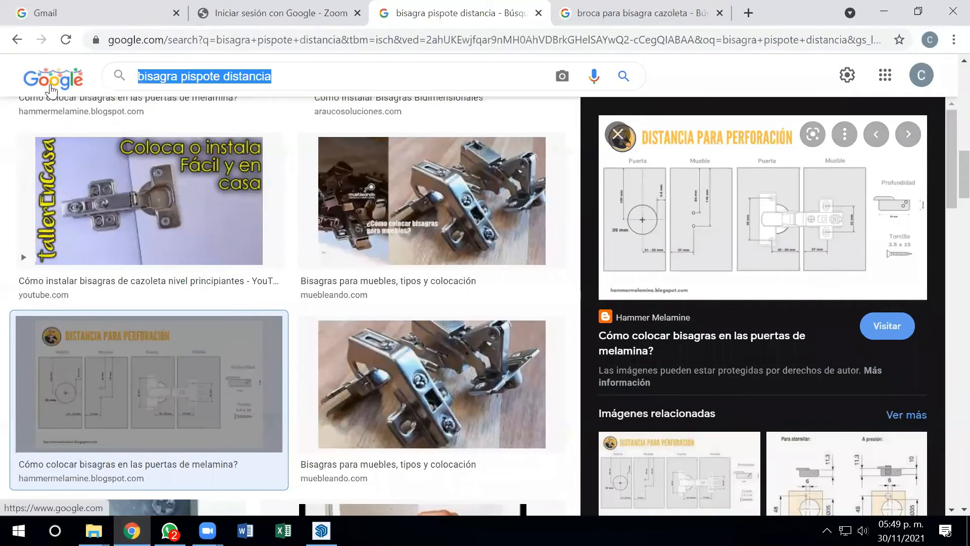
{"action": "type", "text": "riel"}
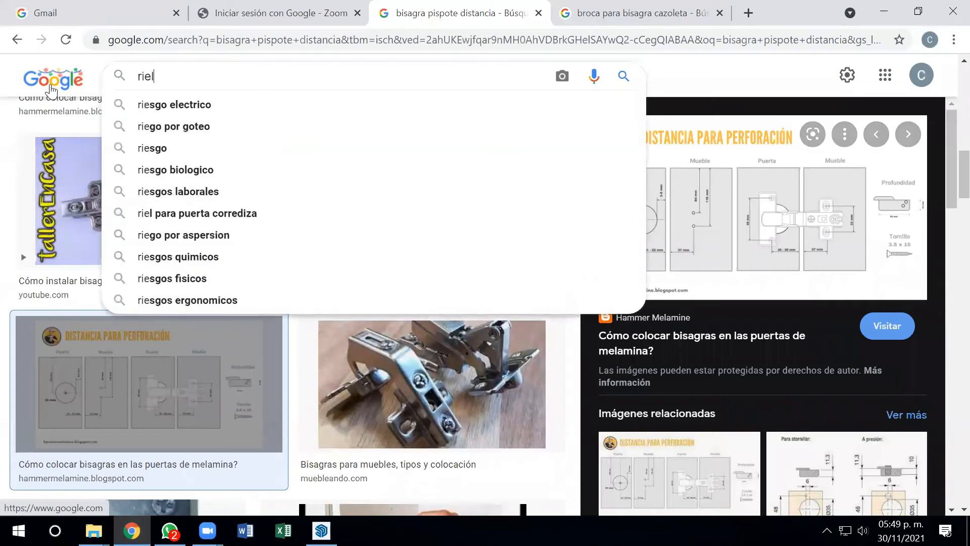
{"action": "type", "text": "es para "}
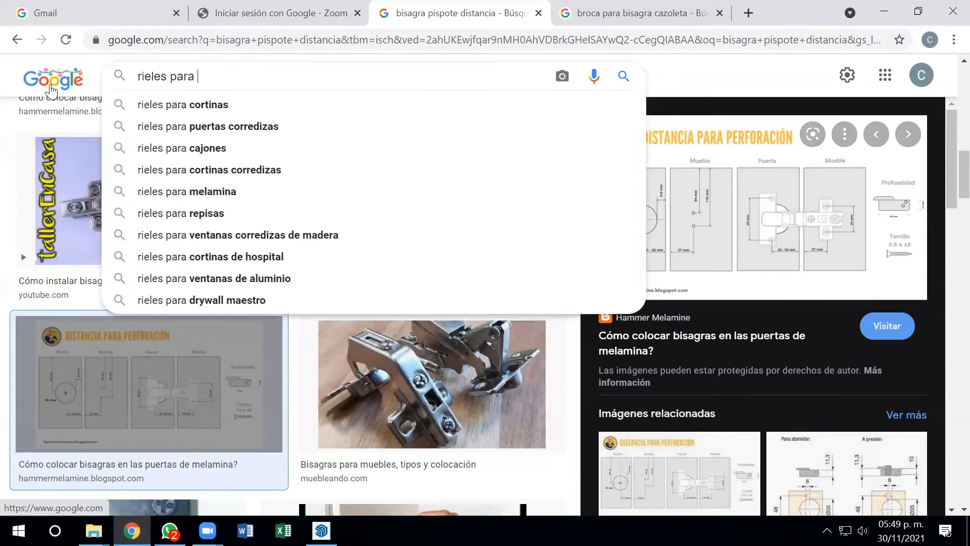
{"action": "type", "text": "puertas "}
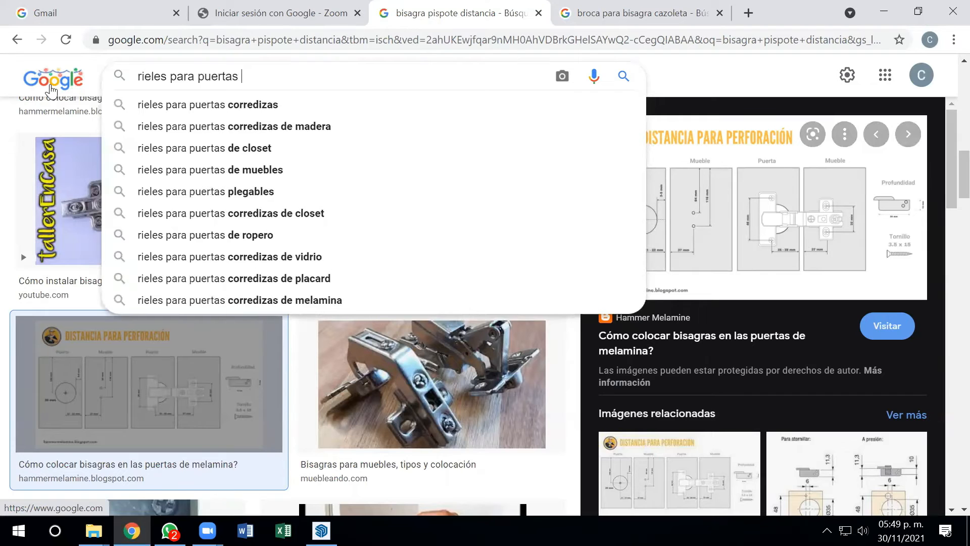
{"action": "type", "text": "corre"}
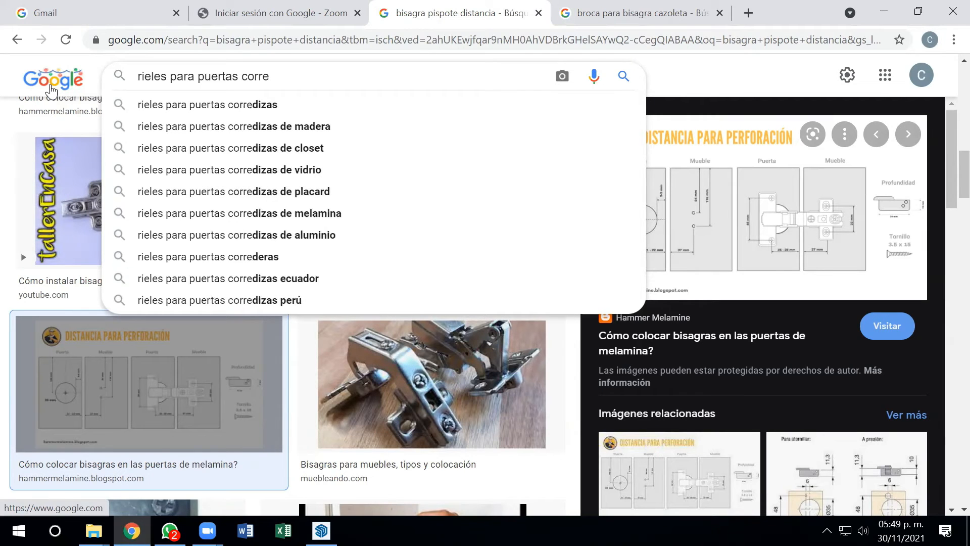
{"action": "left_click", "coordinate": [233, 149]}
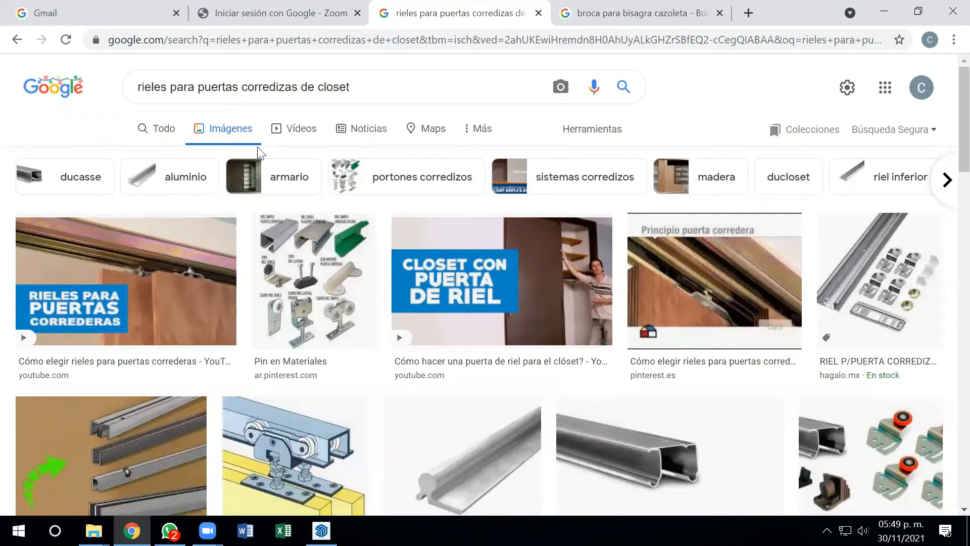
Look through the sliding-door rail images and open the preview of the Ideas Perfectas photo showing a bottom rail under wooden doors
{"action": "left_click_drag", "start_coordinate": [243, 141], "coordinate": [240, 137]}
{"action": "scroll", "coordinate": [378, 349], "scroll_direction": "down", "scroll_amount": 9}
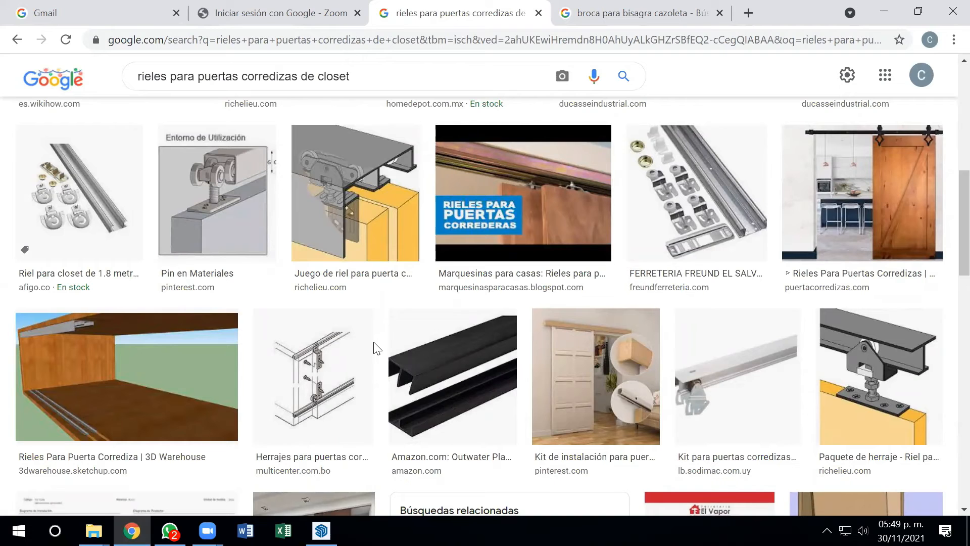
{"action": "scroll", "coordinate": [405, 295], "scroll_direction": "down", "scroll_amount": 8}
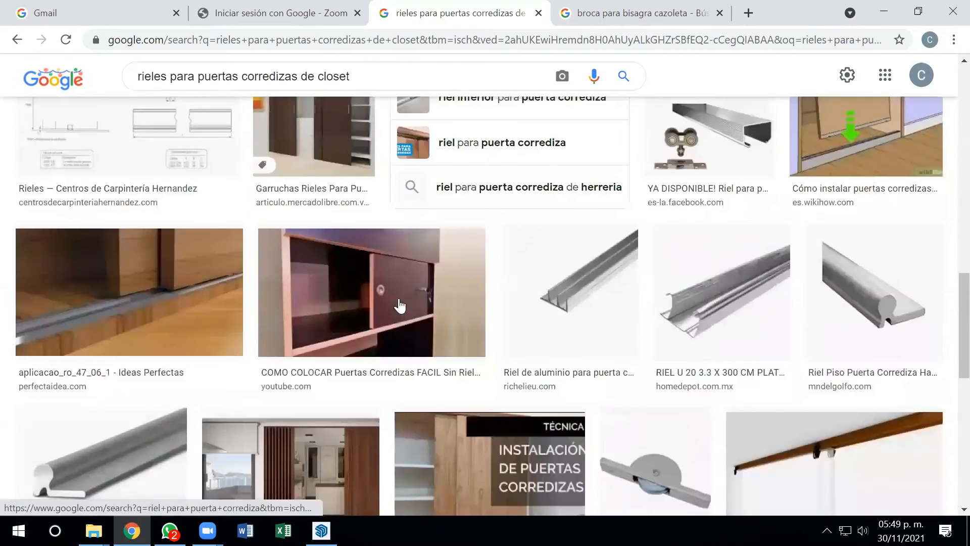
{"action": "scroll", "coordinate": [399, 306], "scroll_direction": "up", "scroll_amount": 5}
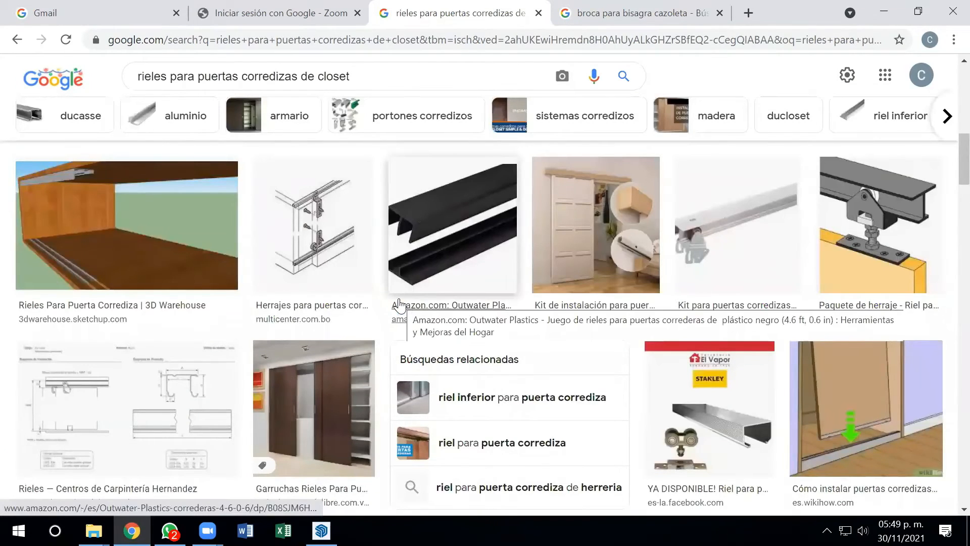
{"action": "scroll", "coordinate": [398, 301], "scroll_direction": "down", "scroll_amount": 2}
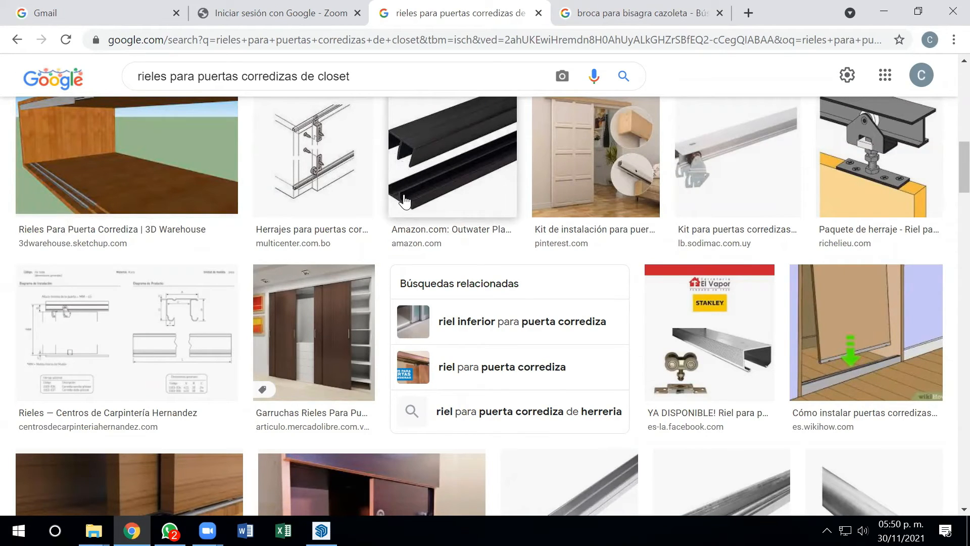
{"action": "scroll", "coordinate": [585, 285], "scroll_direction": "down", "scroll_amount": 5}
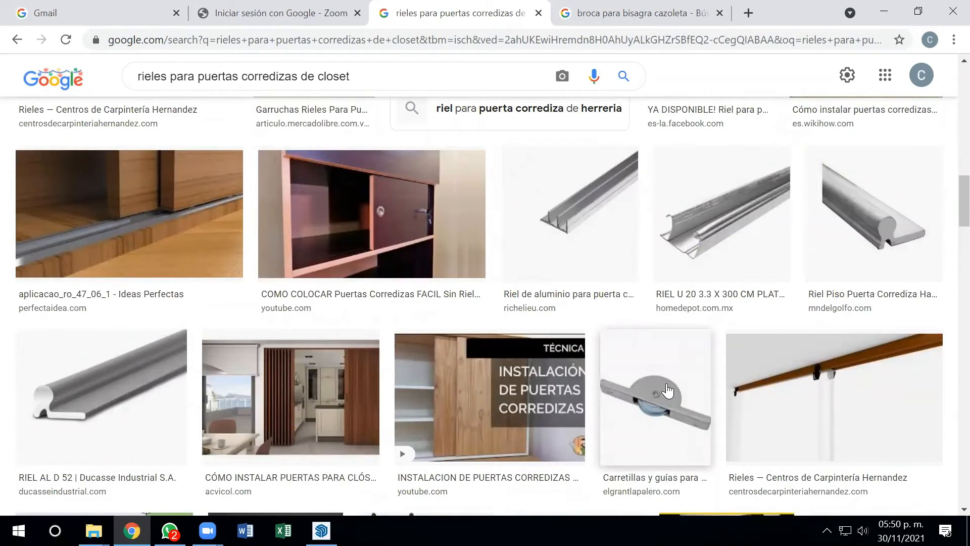
{"action": "left_click", "coordinate": [126, 231]}
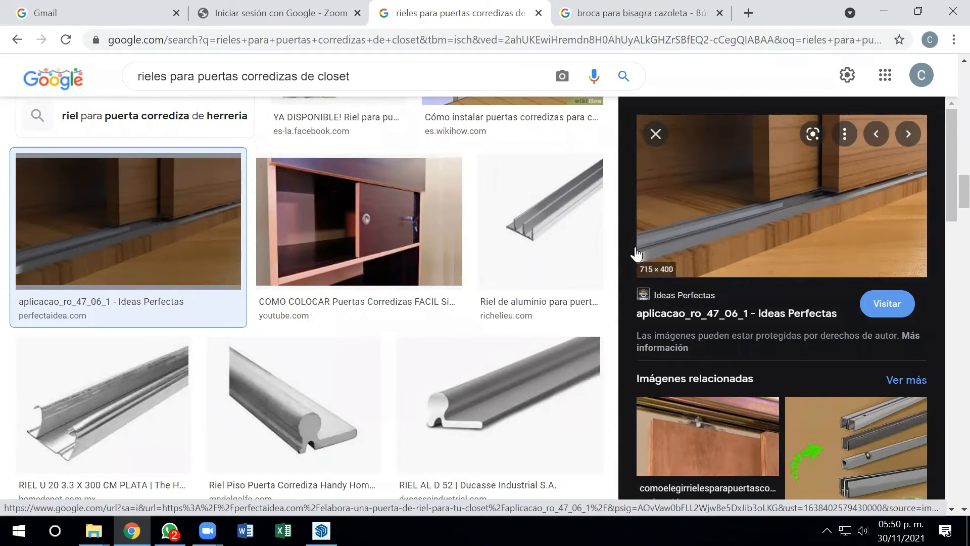
Browse further image results for closet sliding-door rails, rollers, track profiles and installation diagrams
{"action": "scroll", "coordinate": [396, 338], "scroll_direction": "down", "scroll_amount": 5}
{"action": "scroll", "coordinate": [417, 355], "scroll_direction": "down", "scroll_amount": 3}
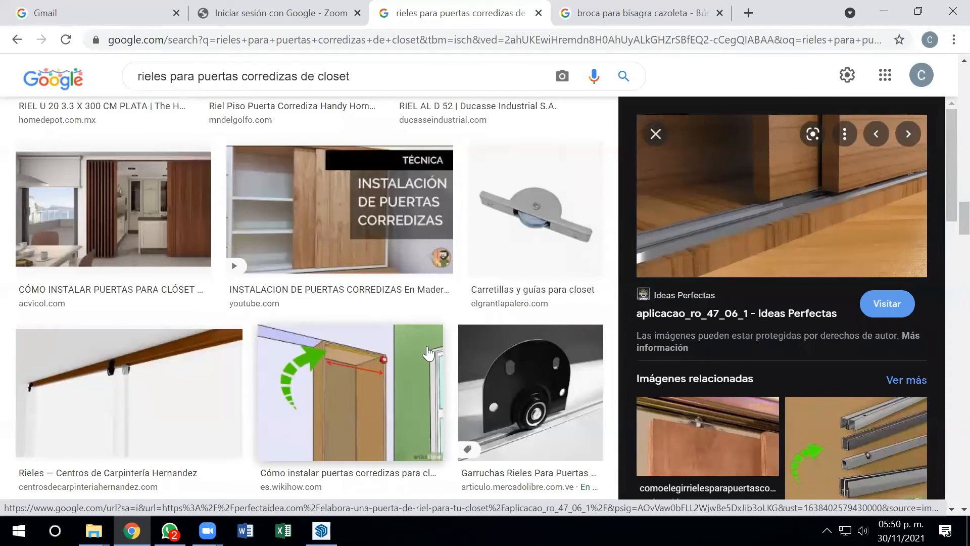
{"action": "scroll", "coordinate": [428, 352], "scroll_direction": "down", "scroll_amount": 6}
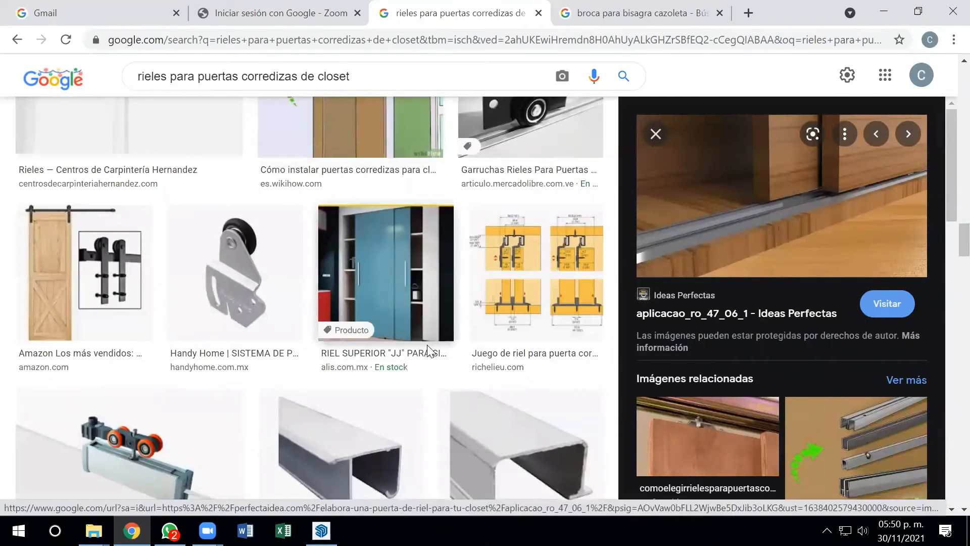
{"action": "scroll", "coordinate": [428, 350], "scroll_direction": "down", "scroll_amount": 2}
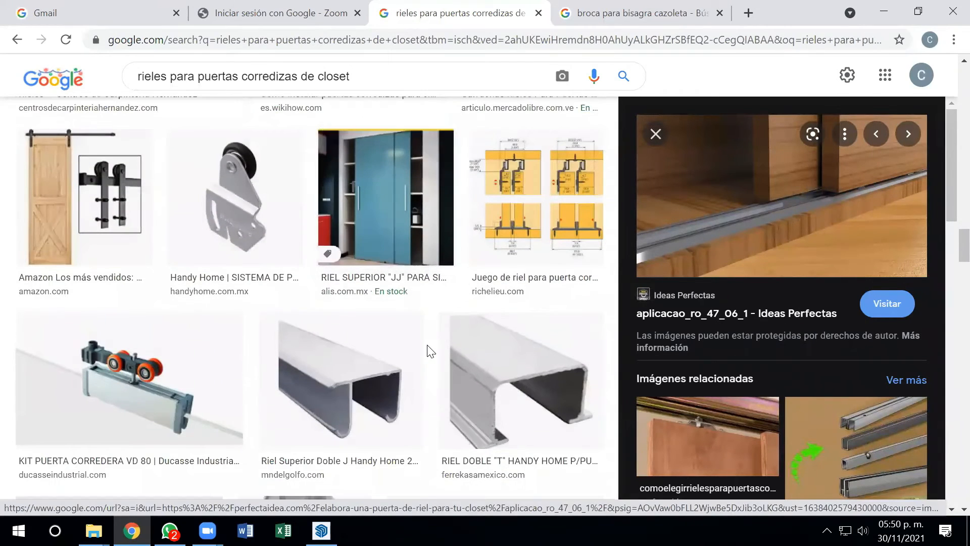
{"action": "scroll", "coordinate": [428, 352], "scroll_direction": "up", "scroll_amount": 3}
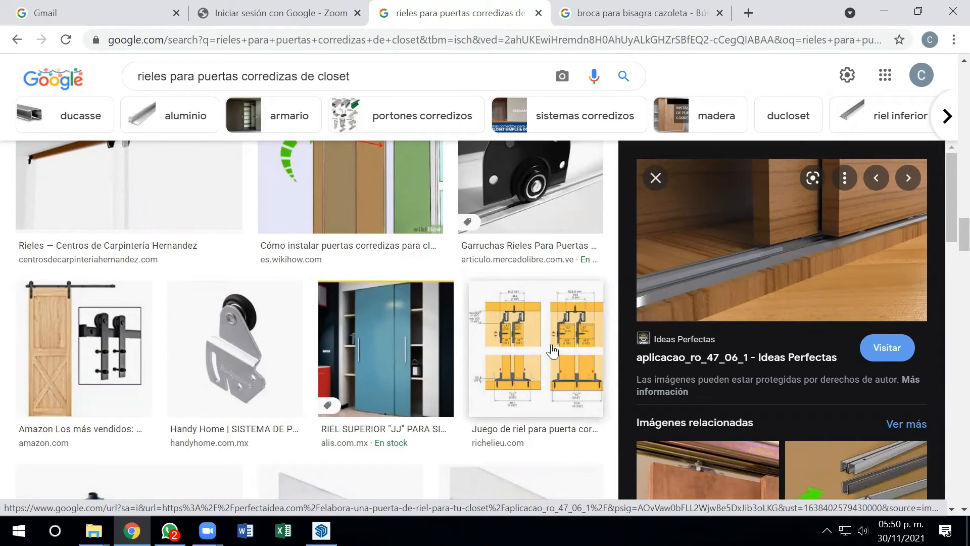
{"action": "scroll", "coordinate": [552, 350], "scroll_direction": "down", "scroll_amount": 10}
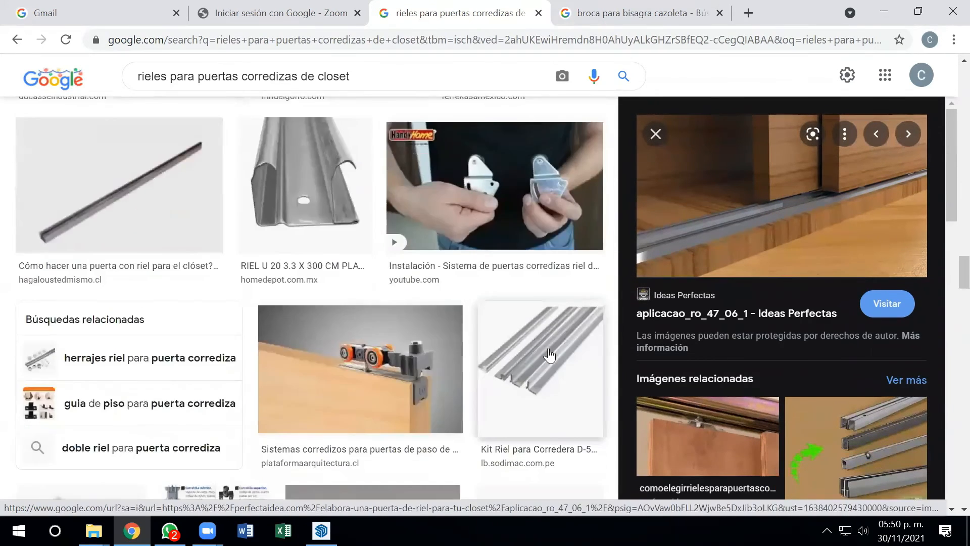
{"action": "scroll", "coordinate": [550, 355], "scroll_direction": "down", "scroll_amount": 9}
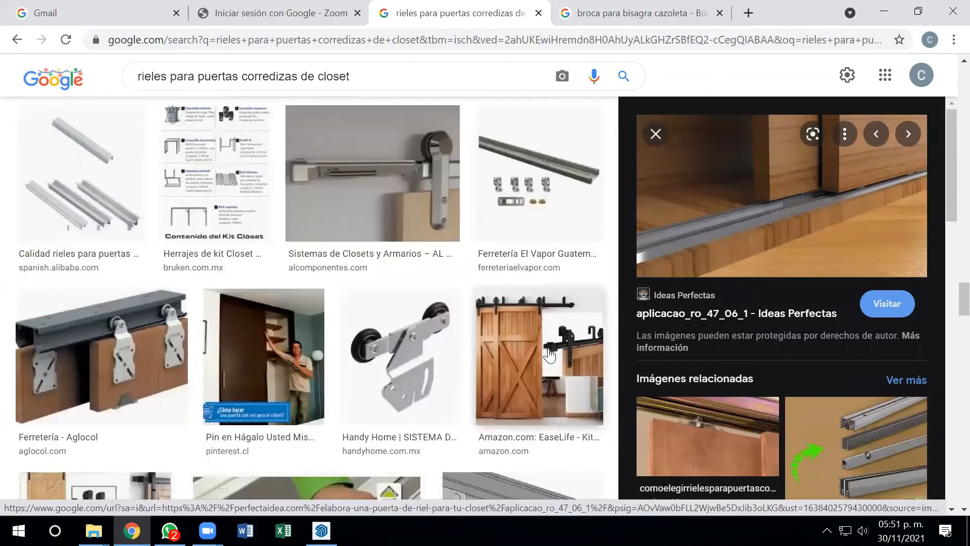
{"action": "scroll", "coordinate": [549, 355], "scroll_direction": "down", "scroll_amount": 3}
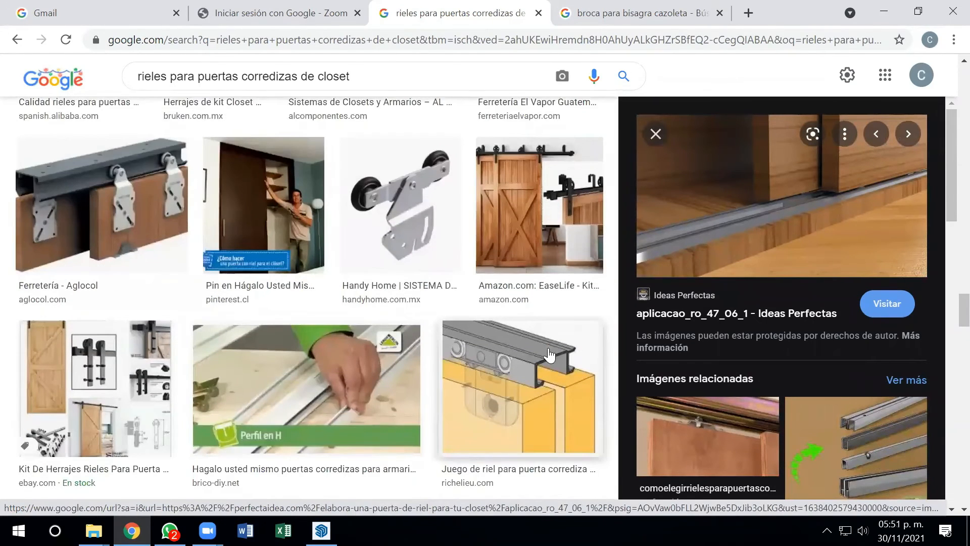
{"action": "scroll", "coordinate": [549, 355], "scroll_direction": "down", "scroll_amount": 7}
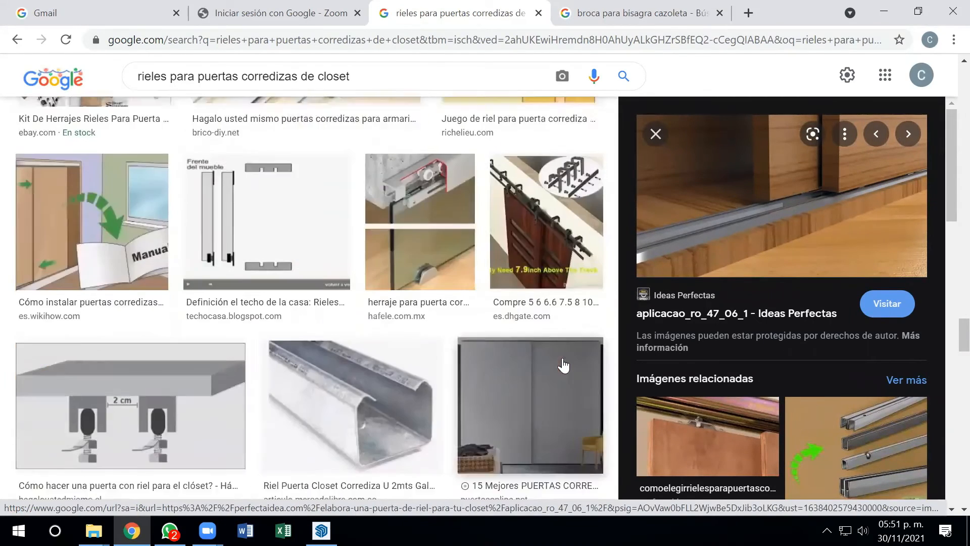
{"action": "scroll", "coordinate": [563, 365], "scroll_direction": "down", "scroll_amount": 1}
{"action": "scroll", "coordinate": [564, 365], "scroll_direction": "down", "scroll_amount": 6}
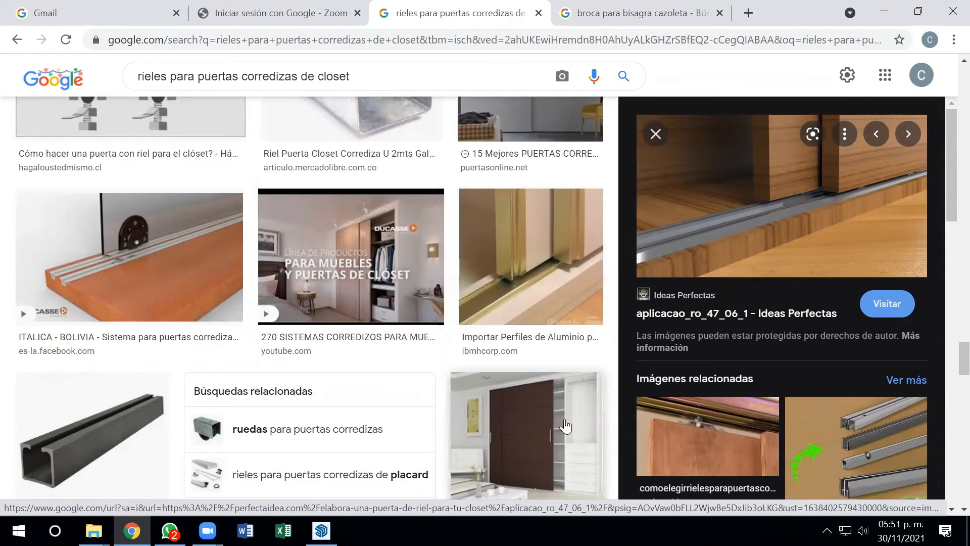
Open the preview of the Tandor Comercial photo of dark sliding closet doors and look at its related images
{"action": "scroll", "coordinate": [558, 416], "scroll_direction": "down", "scroll_amount": 1}
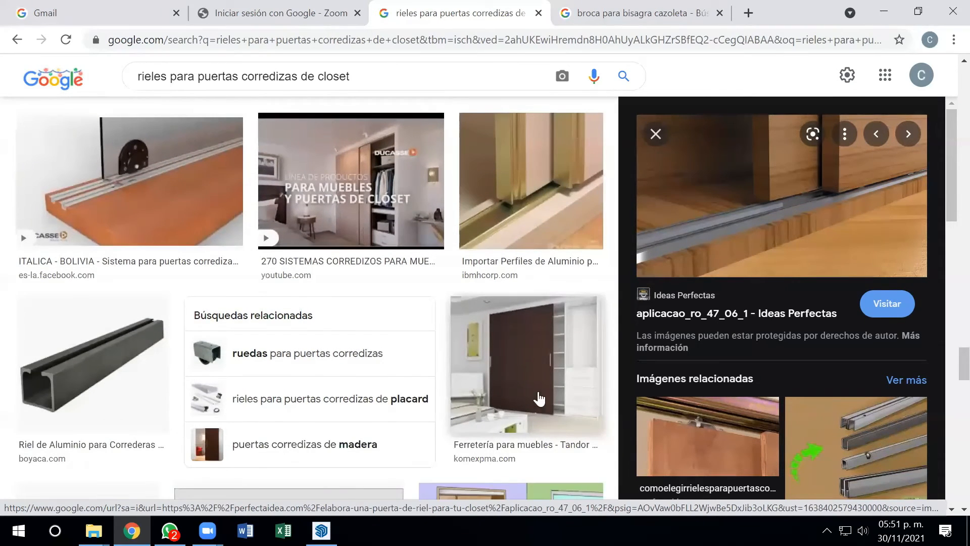
{"action": "left_click", "coordinate": [572, 383]}
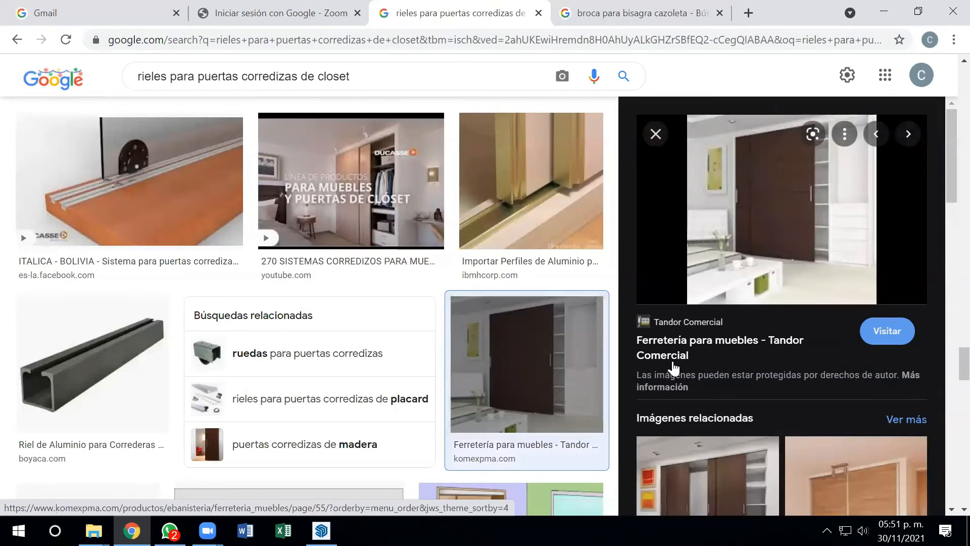
{"action": "scroll", "coordinate": [687, 363], "scroll_direction": "down", "scroll_amount": 1}
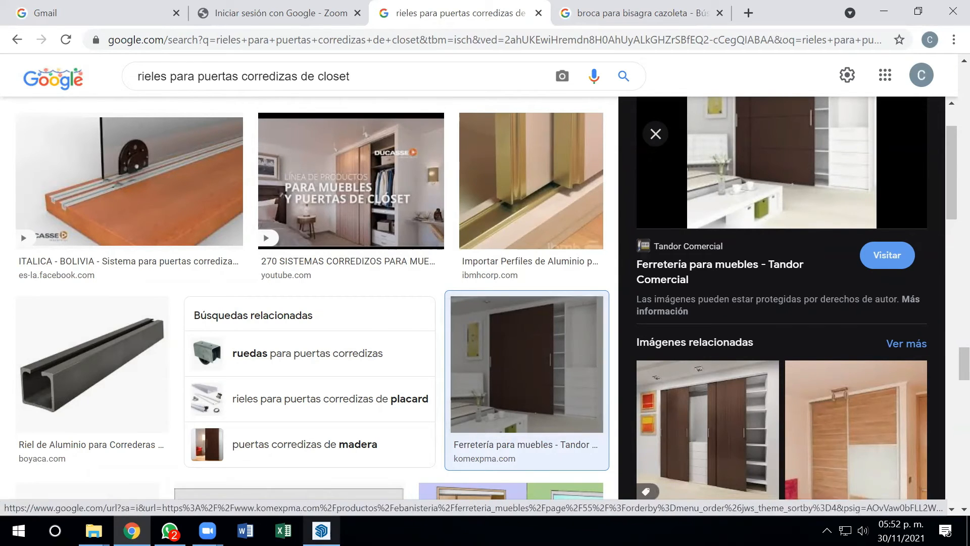
Switch to SketchUp and examine the freestanding finished wardrobe's door fronts, drawers and recessed base
{"action": "left_click", "coordinate": [321, 530]}
{"action": "scroll", "coordinate": [385, 347], "scroll_direction": "down", "scroll_amount": 10}
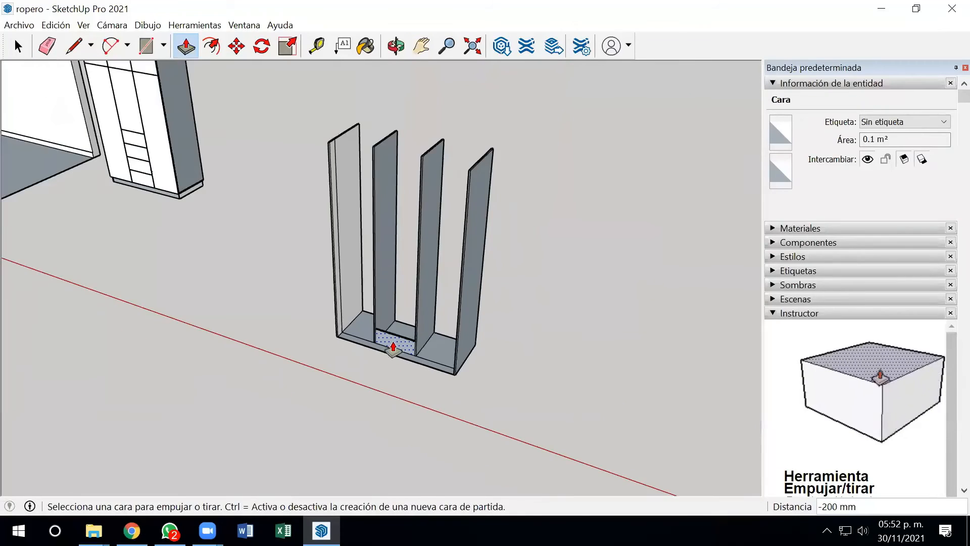
{"action": "scroll", "coordinate": [340, 336], "scroll_direction": "up", "scroll_amount": 8}
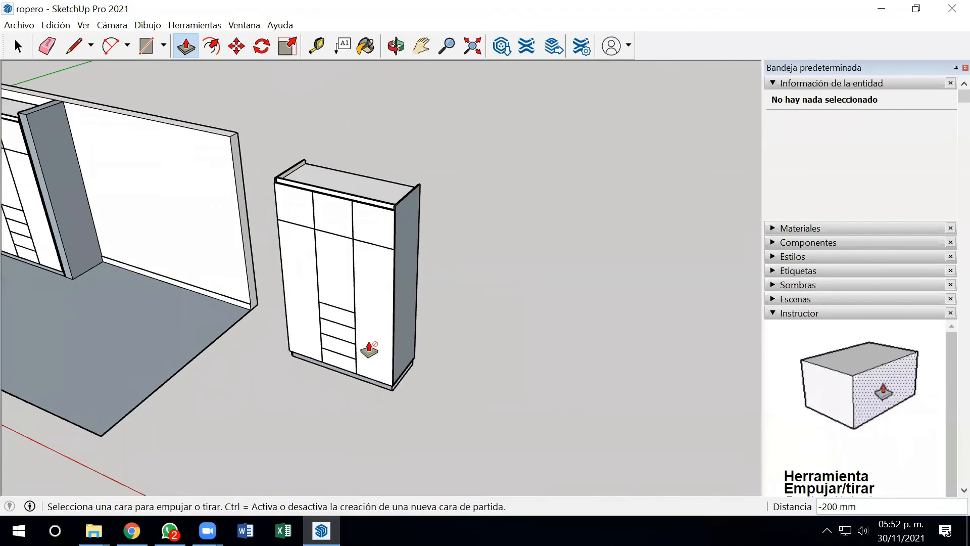
{"action": "middle_click_drag", "start_coordinate": [372, 346], "coordinate": [308, 321]}
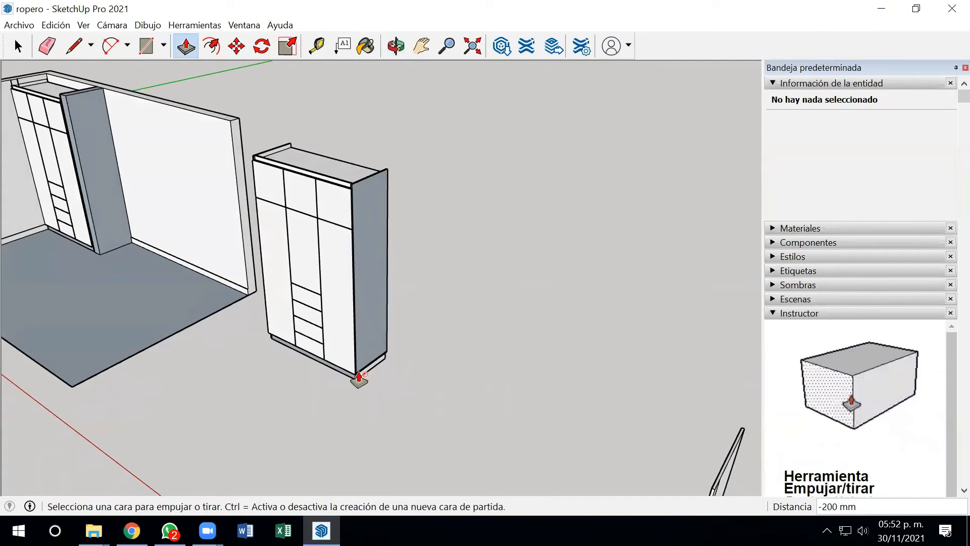
{"action": "middle_click_drag", "start_coordinate": [279, 273], "coordinate": [425, 178]}
{"action": "scroll", "coordinate": [448, 389], "scroll_direction": "up", "scroll_amount": 3}
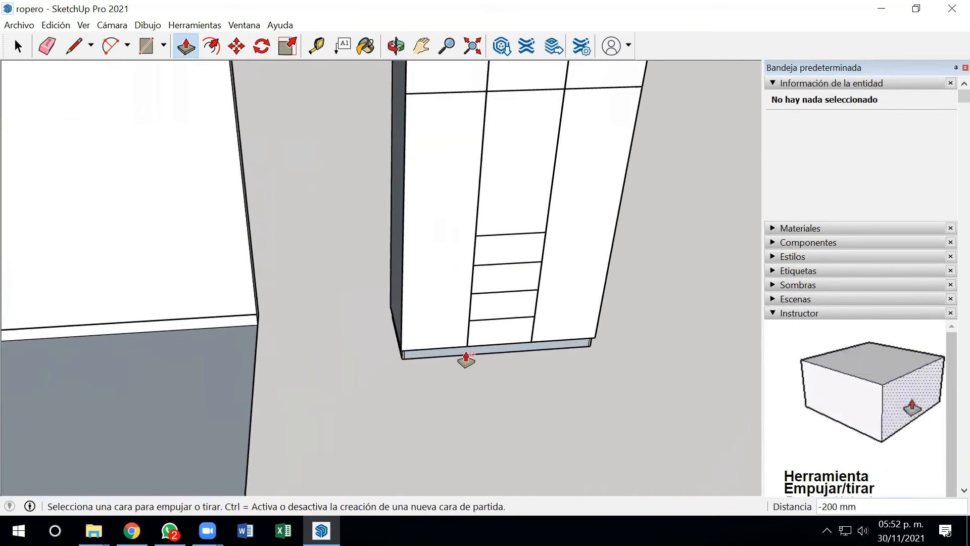
{"action": "scroll", "coordinate": [545, 353], "scroll_direction": "down", "scroll_amount": 4}
Examine the finished wardrobe's top and side panel and compare it with the wardrobe placed in the room
{"action": "middle_click_drag", "start_coordinate": [394, 342], "coordinate": [548, 199]}
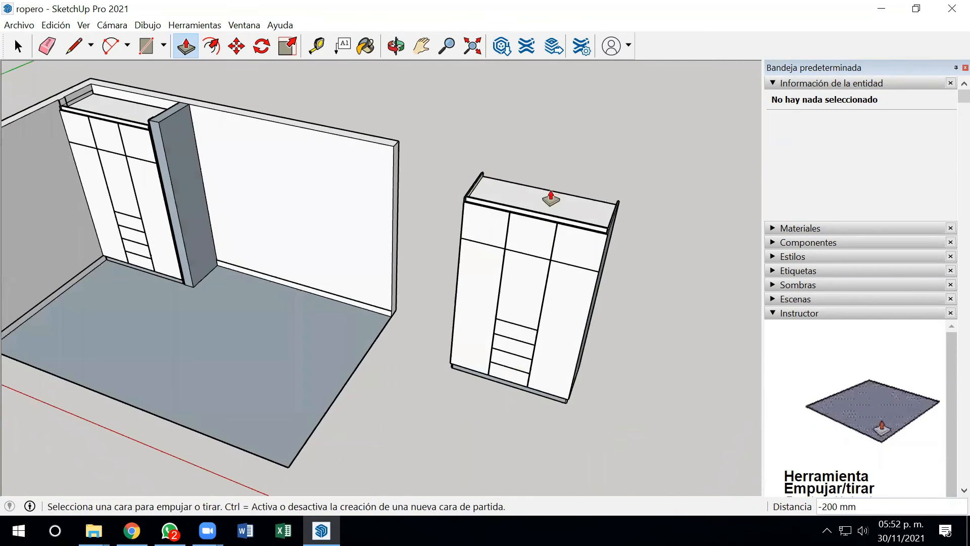
{"action": "scroll", "coordinate": [546, 194], "scroll_direction": "up", "scroll_amount": 2}
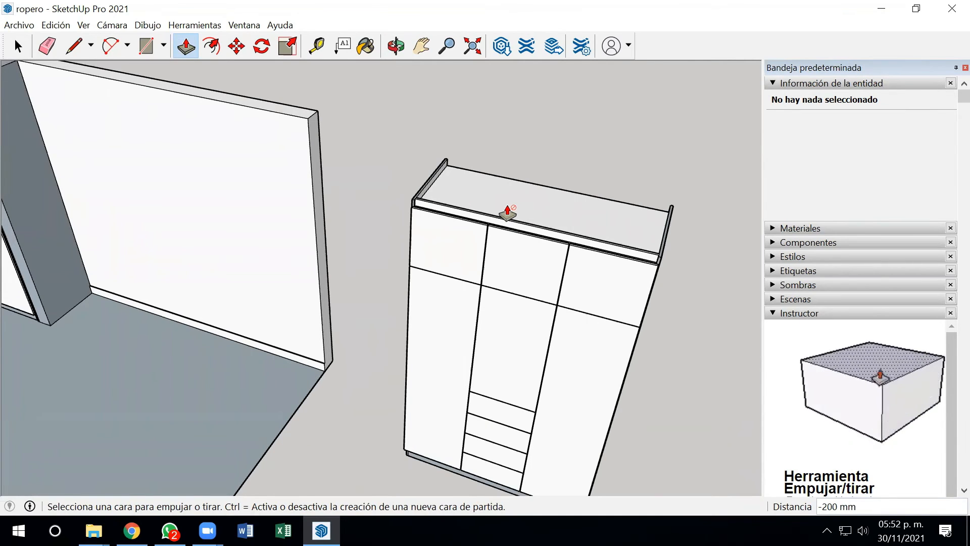
{"action": "scroll", "coordinate": [602, 202], "scroll_direction": "down", "scroll_amount": 6}
{"action": "middle_click_drag", "start_coordinate": [463, 298], "coordinate": [416, 277]}
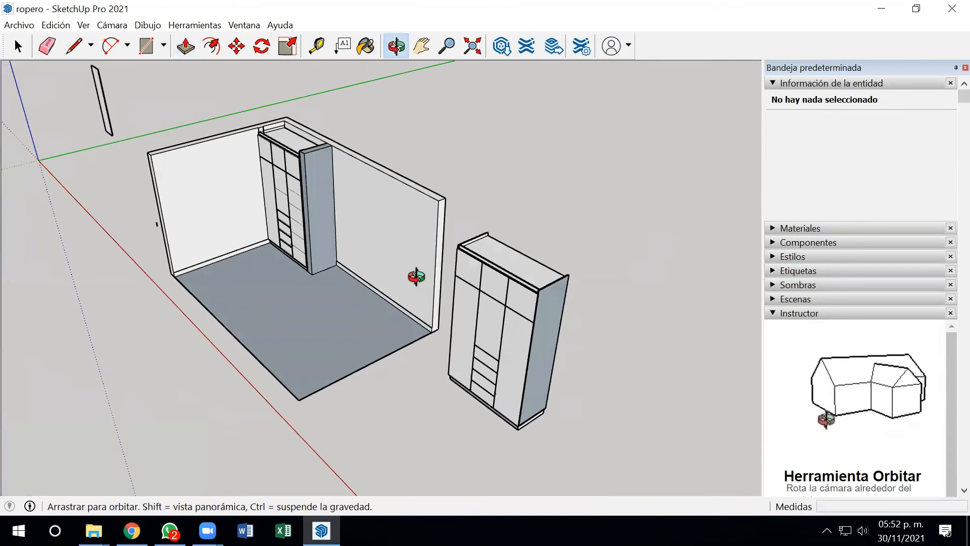
{"action": "scroll", "coordinate": [518, 308], "scroll_direction": "up", "scroll_amount": 2}
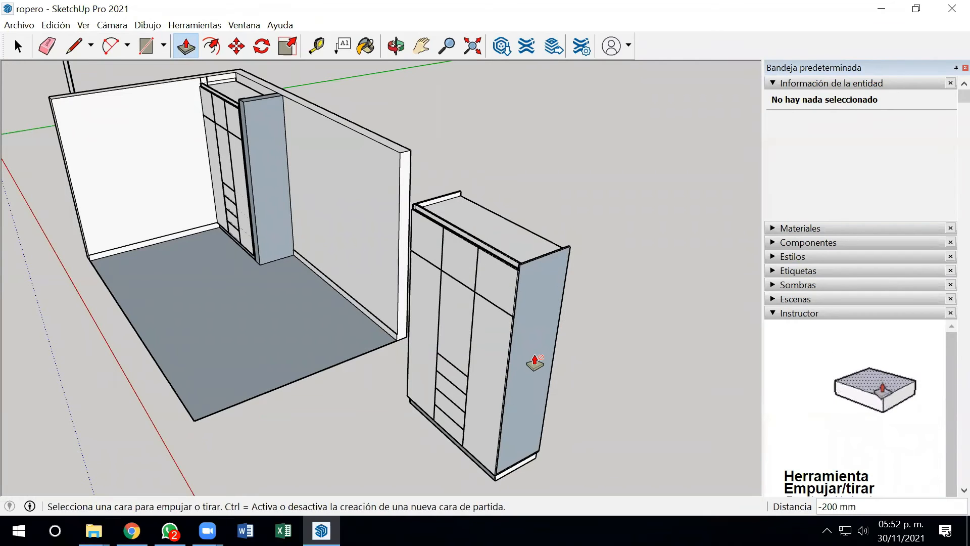
{"action": "scroll", "coordinate": [532, 359], "scroll_direction": "down", "scroll_amount": 3}
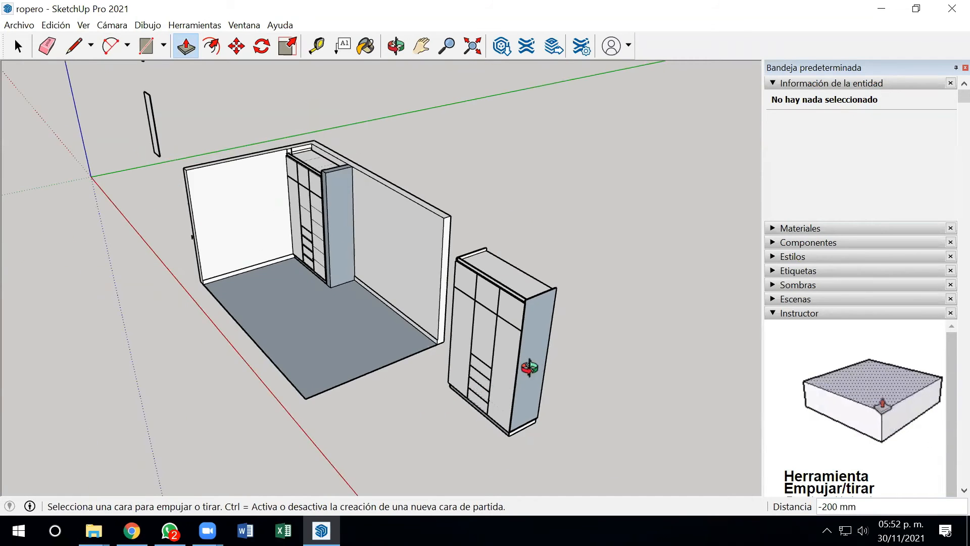
{"action": "middle_click_drag", "start_coordinate": [540, 371], "coordinate": [581, 373]}
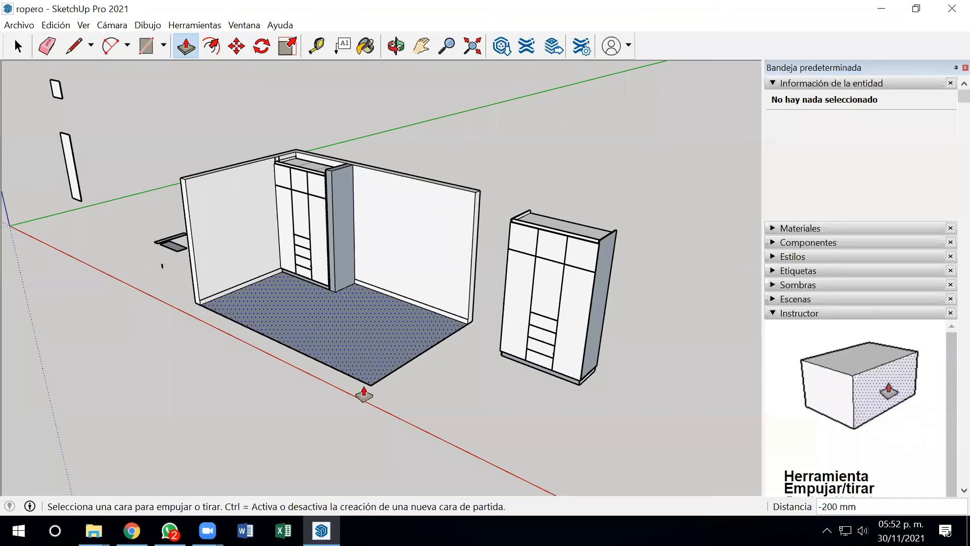
Switch to Chrome and search Google Images for "jaladores"
{"action": "left_click", "coordinate": [131, 531]}
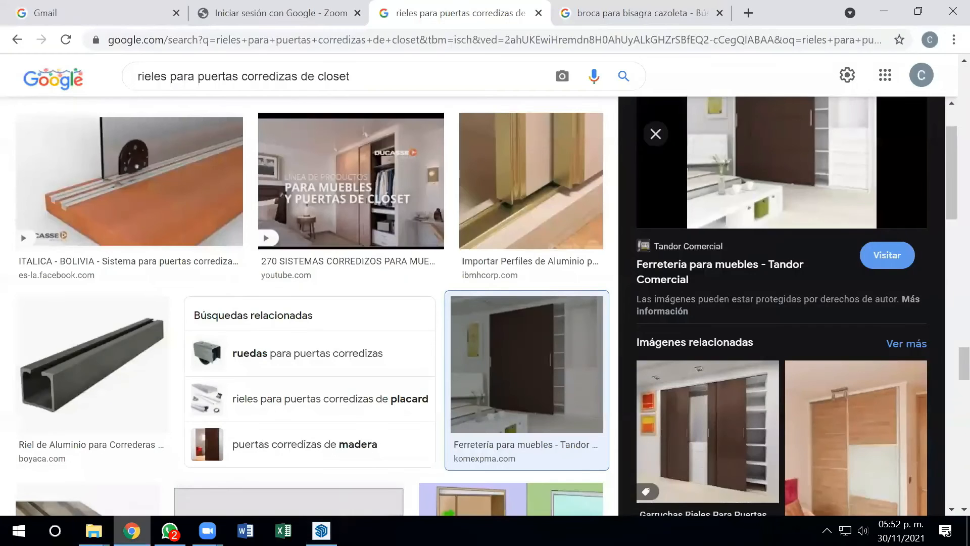
{"action": "left_click", "coordinate": [373, 77]}
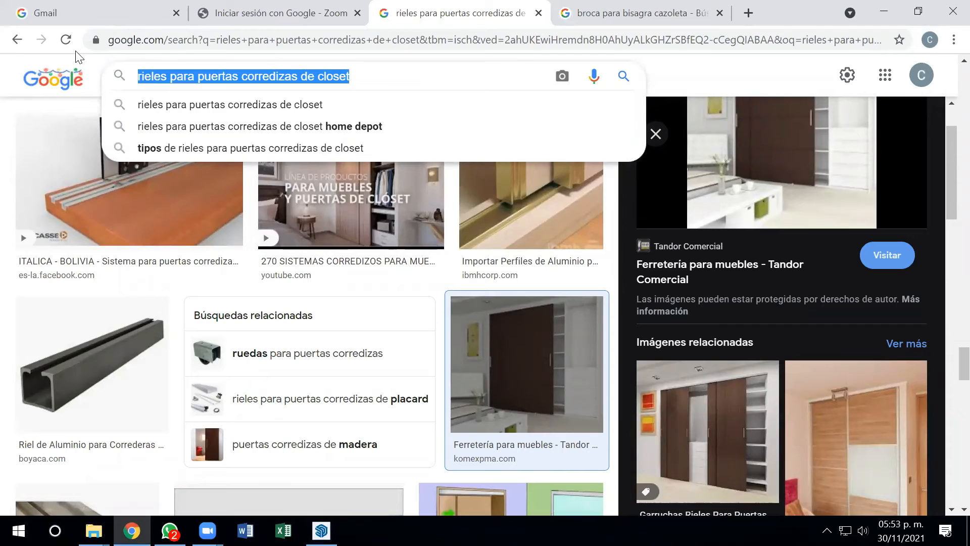
{"action": "type", "text": "jaladores"}
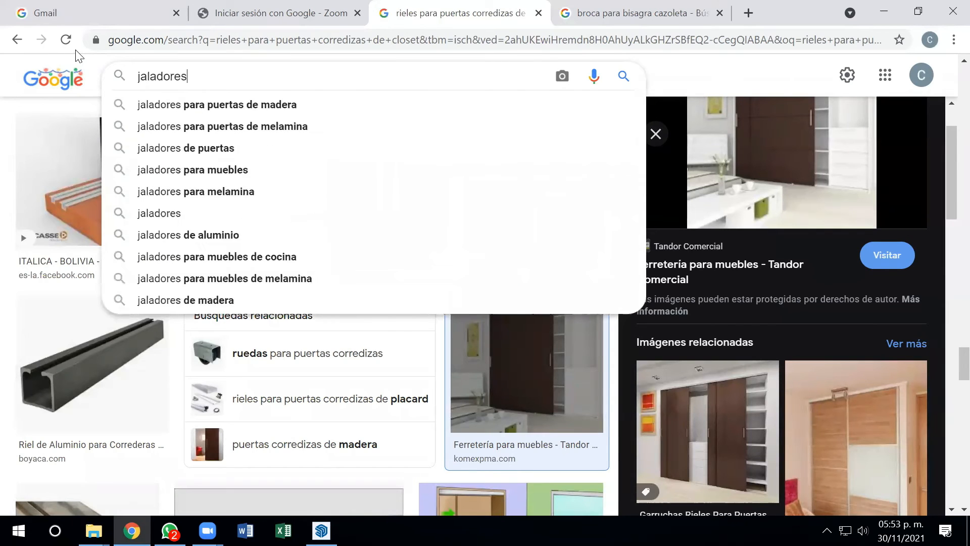
{"action": "key", "text": "Return"}
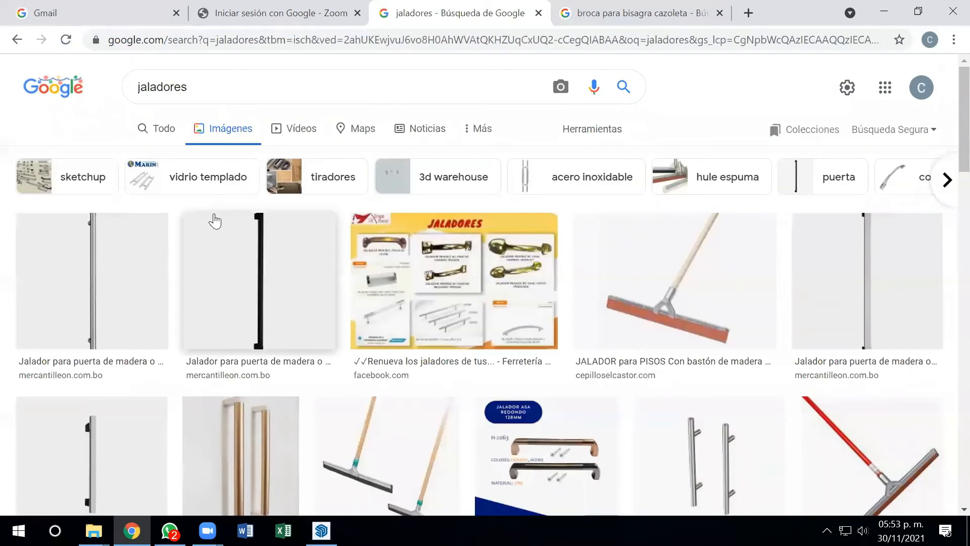
Preview the steel handle JA-INOX-001, the Mercantil Leon PCA-06 door handle and the Farvisur conical handle
{"action": "scroll", "coordinate": [244, 245], "scroll_direction": "down", "scroll_amount": 3}
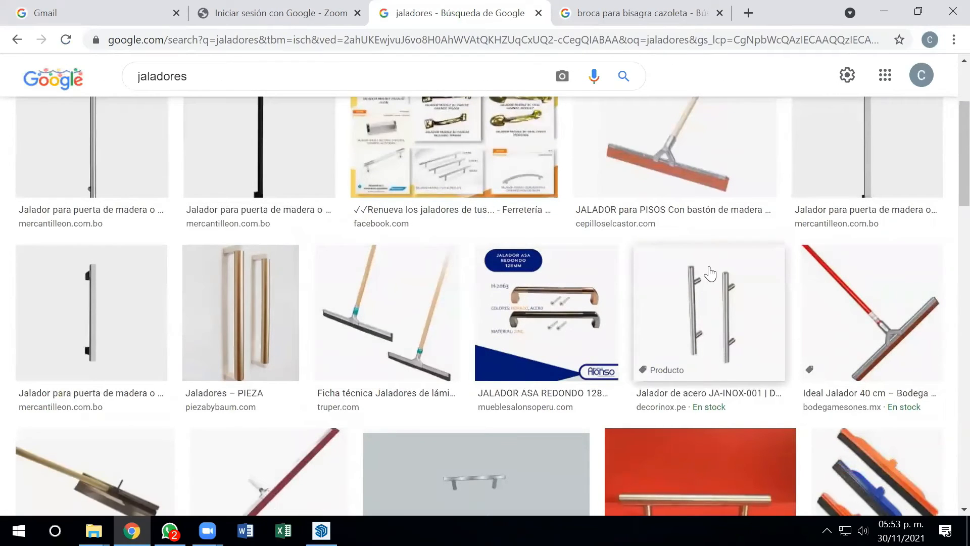
{"action": "left_click", "coordinate": [724, 291]}
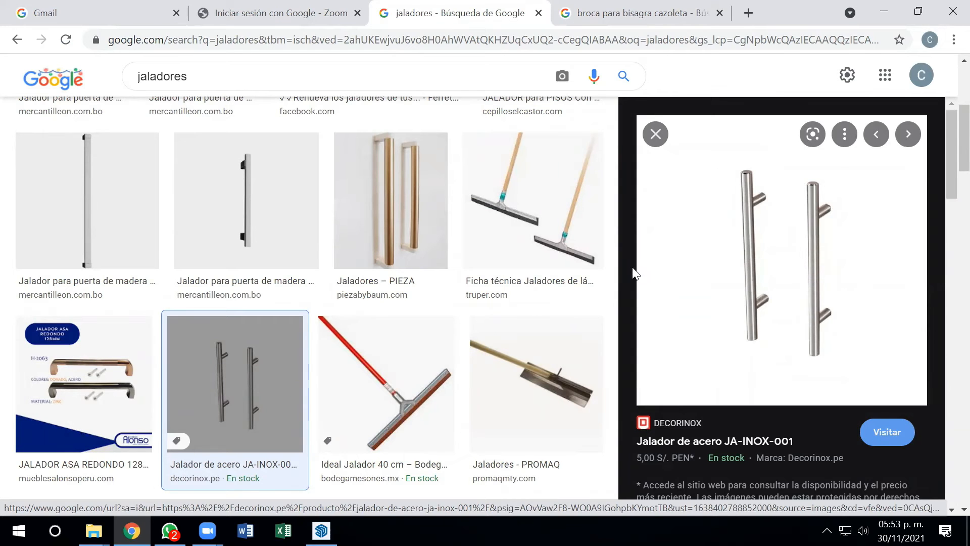
{"action": "left_click", "coordinate": [246, 212]}
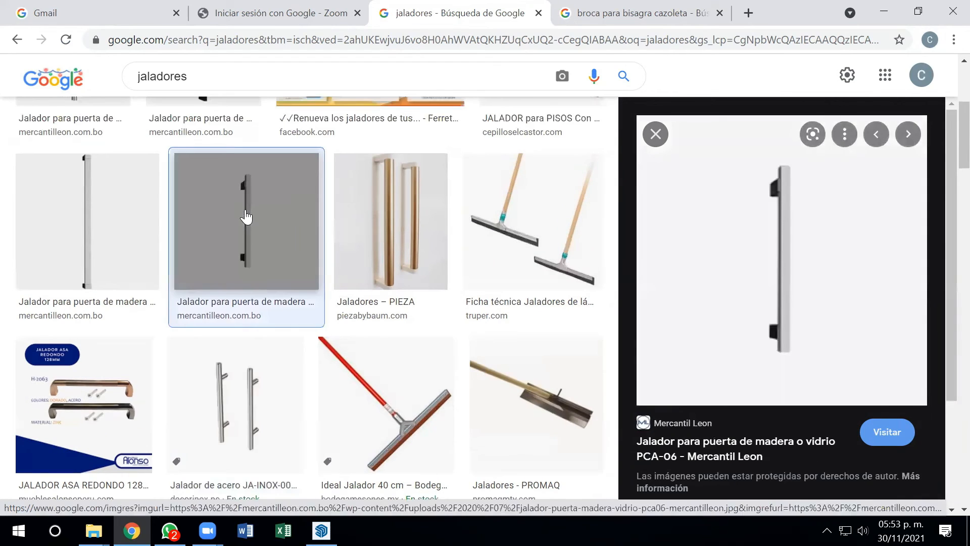
{"action": "scroll", "coordinate": [516, 369], "scroll_direction": "down", "scroll_amount": 10}
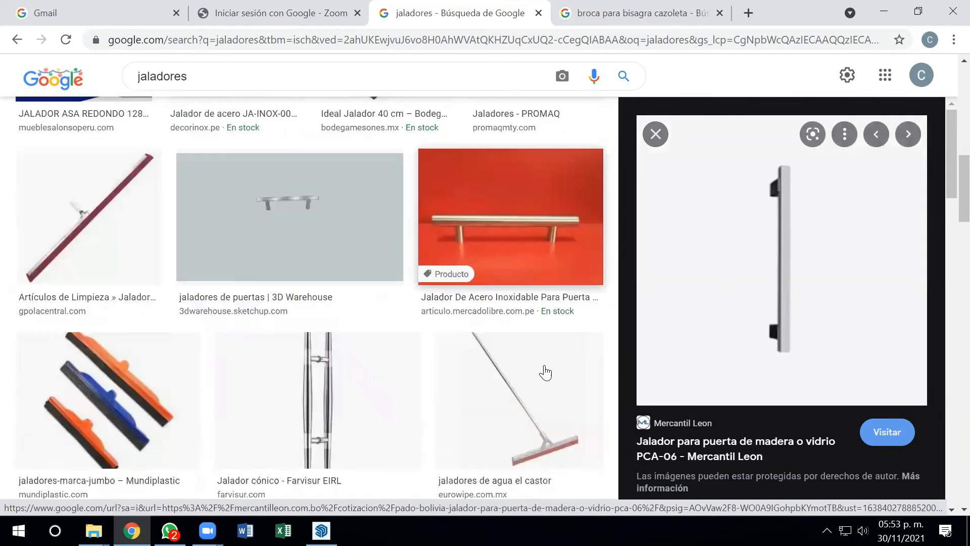
{"action": "left_click", "coordinate": [299, 275]}
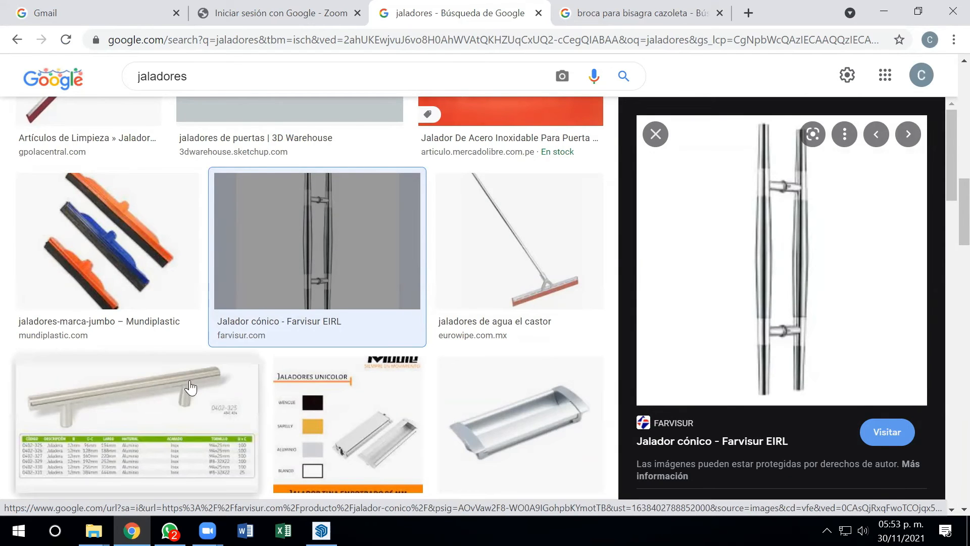
Browse further "jaladores" image results for recessed, bar and furniture handle designs
{"action": "scroll", "coordinate": [194, 386], "scroll_direction": "down", "scroll_amount": 5}
{"action": "scroll", "coordinate": [201, 394], "scroll_direction": "down", "scroll_amount": 2}
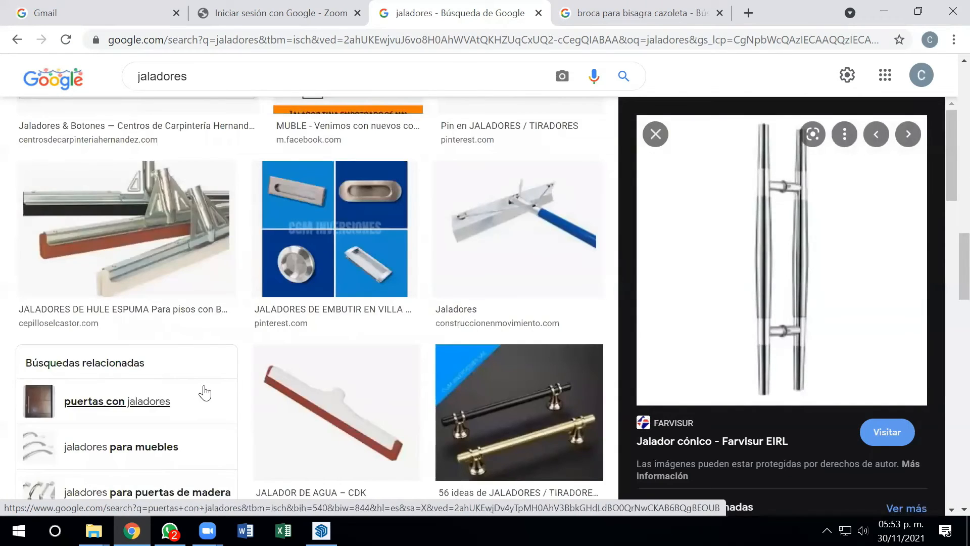
{"action": "scroll", "coordinate": [274, 399], "scroll_direction": "down", "scroll_amount": 7}
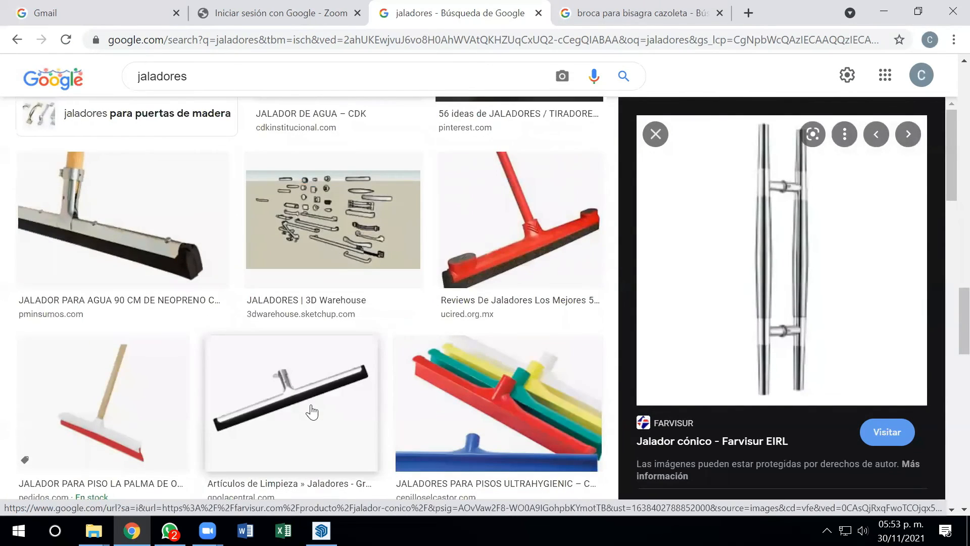
{"action": "scroll", "coordinate": [312, 412], "scroll_direction": "down", "scroll_amount": 4}
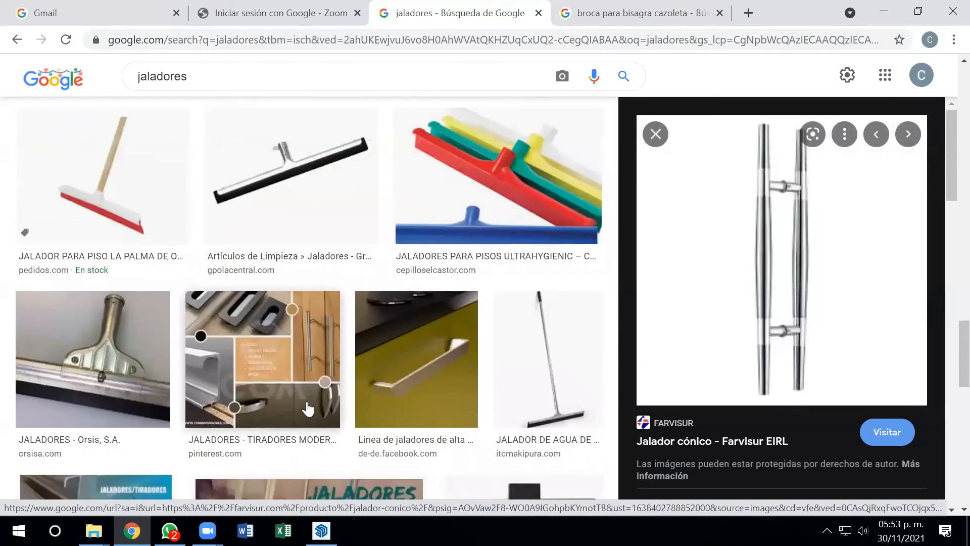
{"action": "scroll", "coordinate": [307, 408], "scroll_direction": "down", "scroll_amount": 4}
{"action": "scroll", "coordinate": [286, 255], "scroll_direction": "up", "scroll_amount": 7}
Search Google Images for "jaladores de aluminio" and open the preview of the ITALICA - BOLIVIA handle profile
{"action": "left_click", "coordinate": [217, 81]}
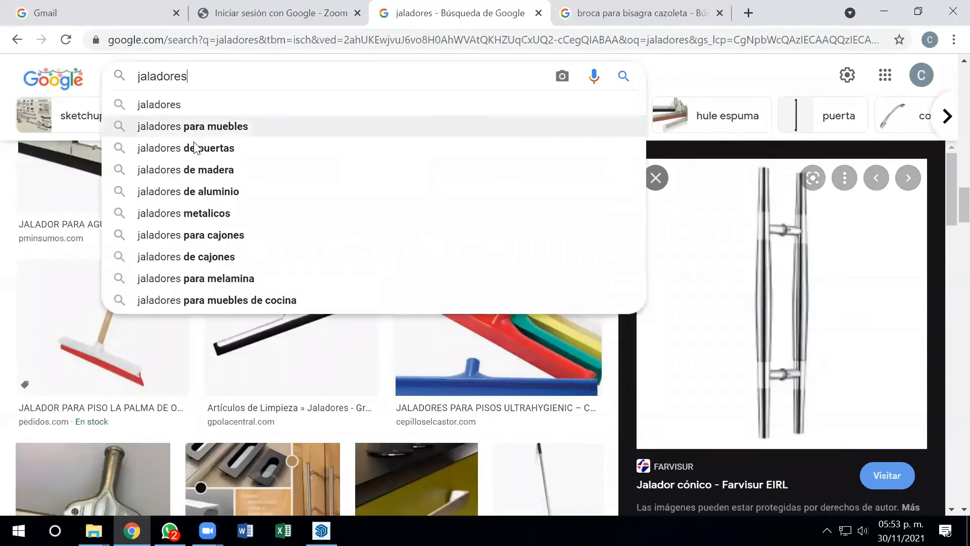
{"action": "left_click", "coordinate": [204, 188]}
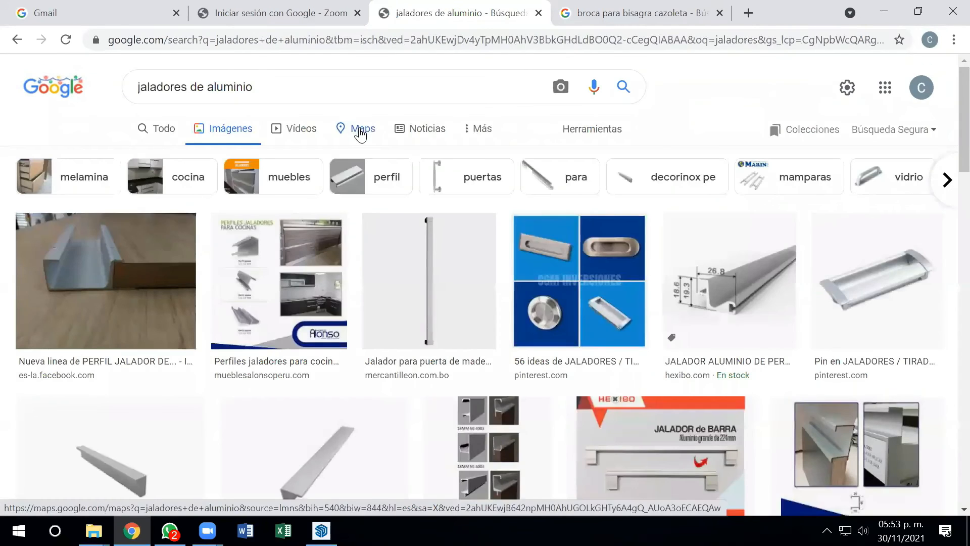
{"action": "scroll", "coordinate": [352, 143], "scroll_direction": "down", "scroll_amount": 1}
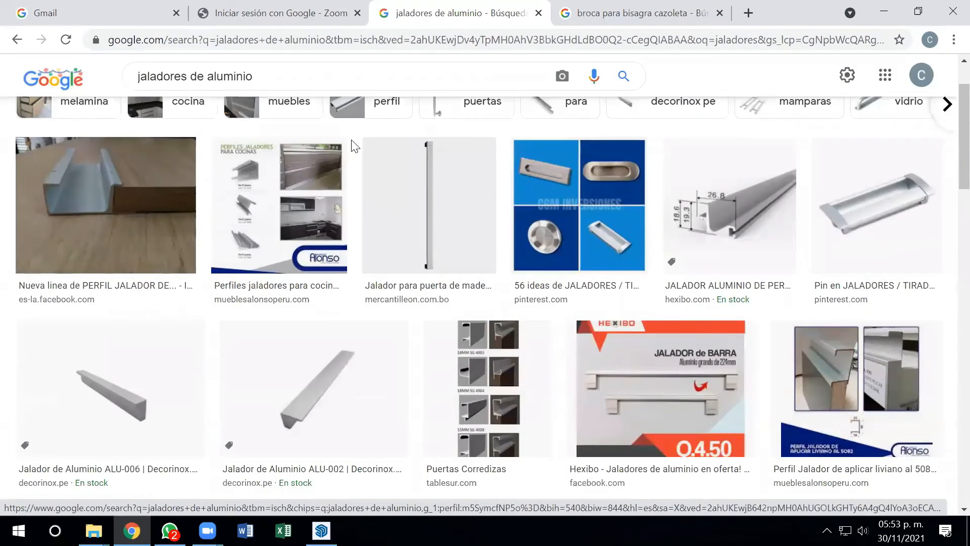
{"action": "left_click", "coordinate": [143, 201]}
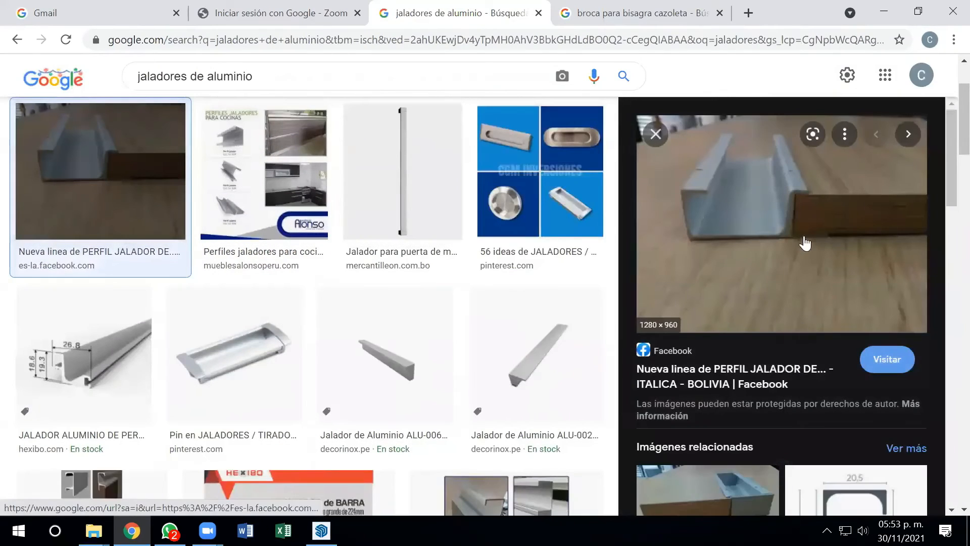
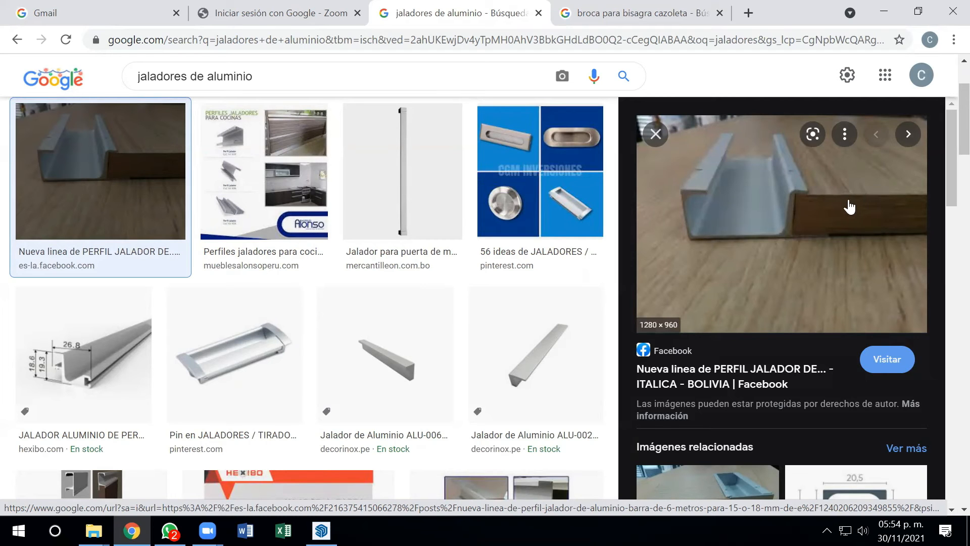
Open the related preview of the Tirador de Perfil Syma32 and look through its related images of profile handles on furniture
{"action": "scroll", "coordinate": [821, 224], "scroll_direction": "down", "scroll_amount": 4}
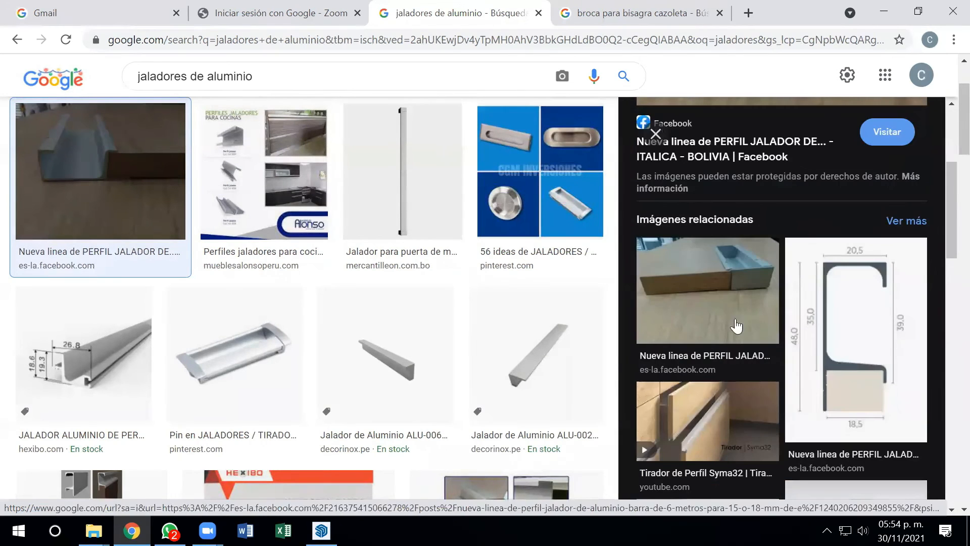
{"action": "left_click", "coordinate": [707, 419]}
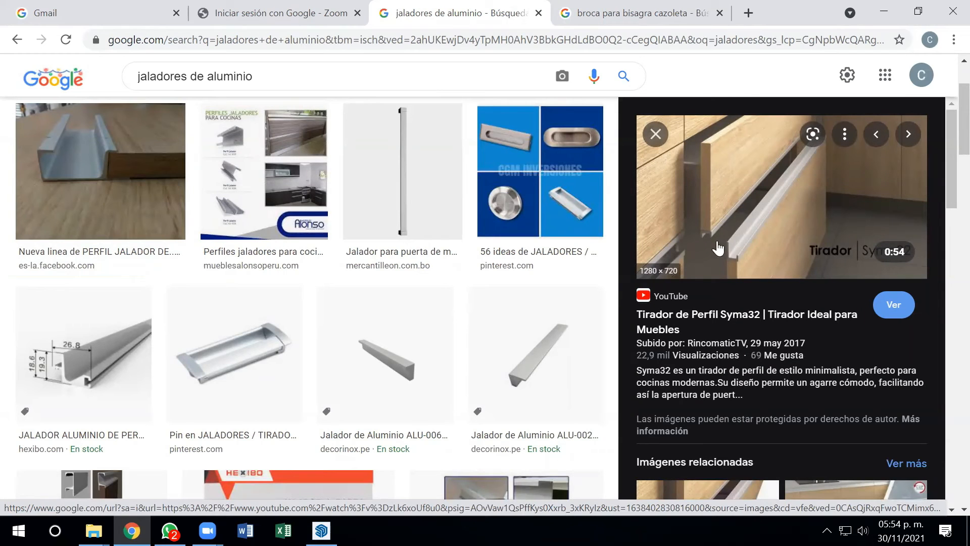
{"action": "scroll", "coordinate": [753, 238], "scroll_direction": "down", "scroll_amount": 3}
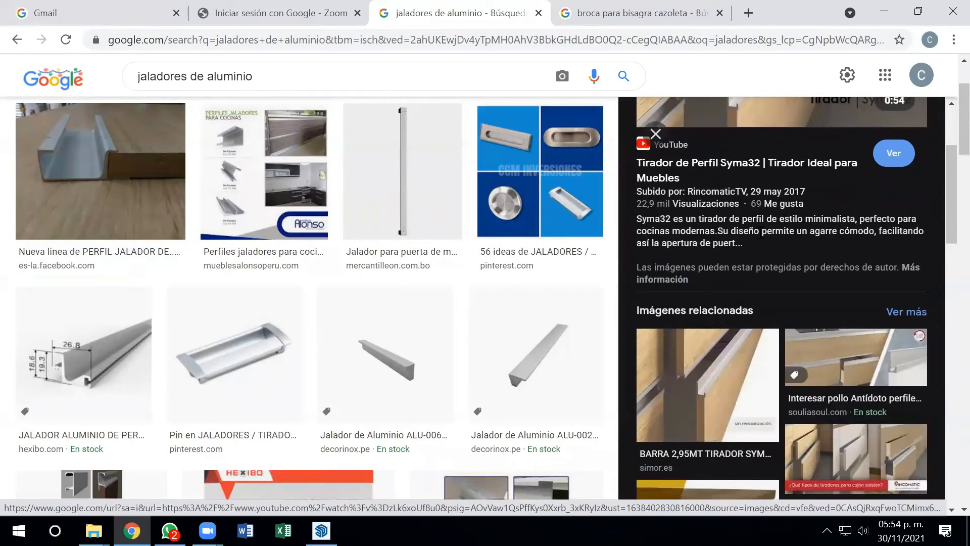
{"action": "scroll", "coordinate": [756, 322], "scroll_direction": "down", "scroll_amount": 3}
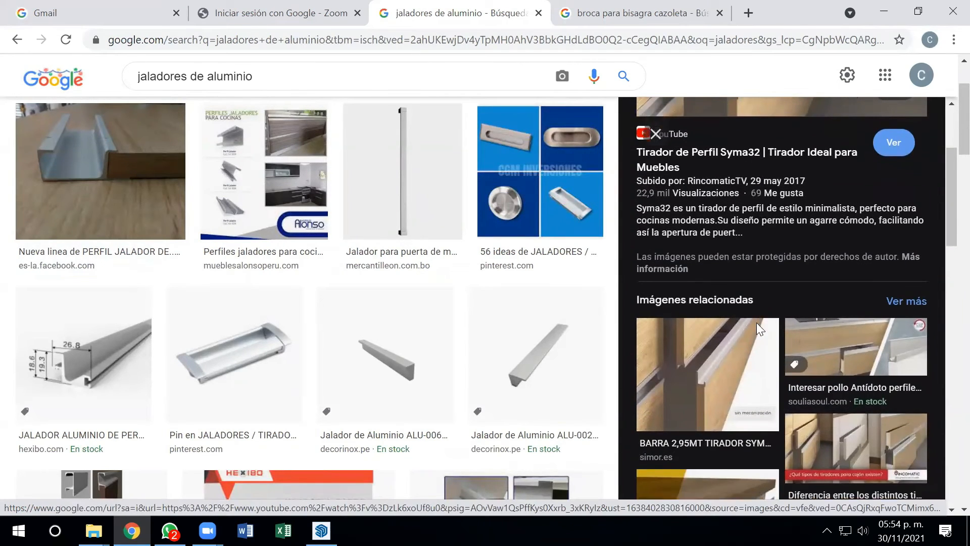
{"action": "scroll", "coordinate": [758, 328], "scroll_direction": "down", "scroll_amount": 3}
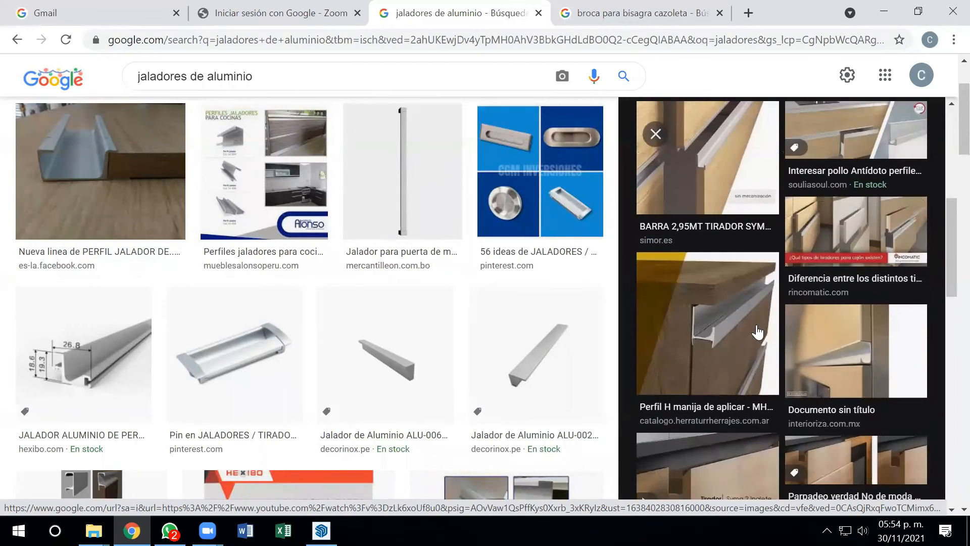
Open the related preview of the "Perfil Manija Tirador C Aluminio Reforzado Puerta Cajón 3 Mt" handle
{"action": "scroll", "coordinate": [760, 334], "scroll_direction": "down", "scroll_amount": 3}
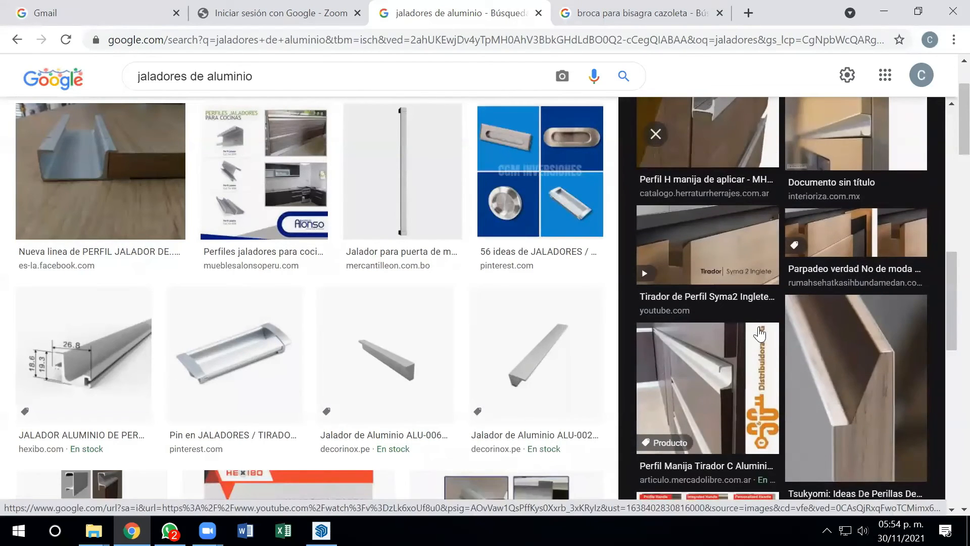
{"action": "left_click", "coordinate": [708, 411]}
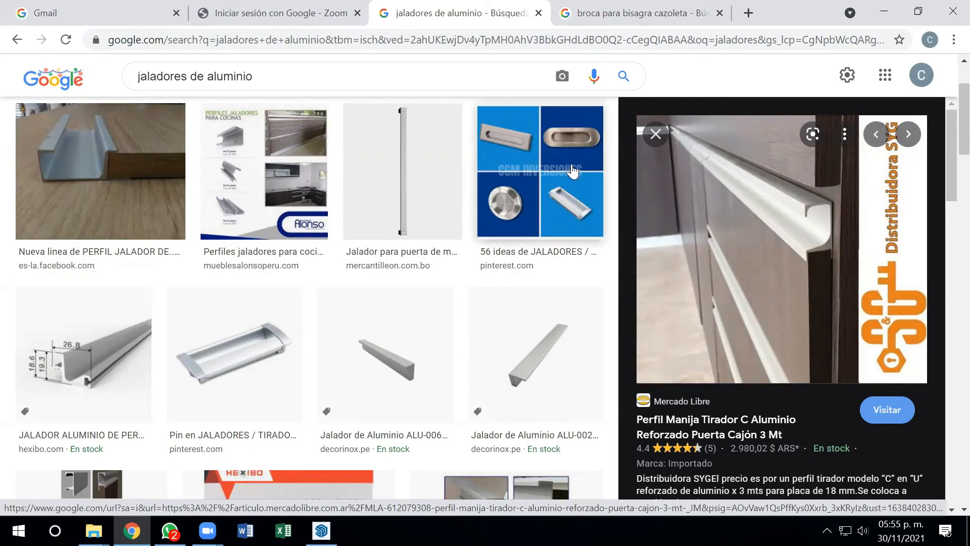
Switch to SketchUp and save the wardrobe model
{"action": "left_click", "coordinate": [321, 530]}
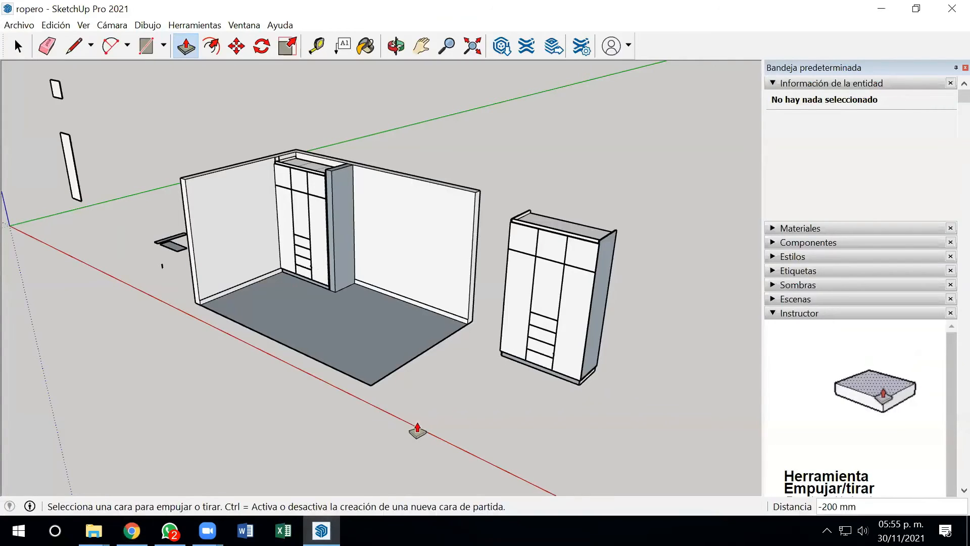
{"action": "scroll", "coordinate": [530, 389], "scroll_direction": "up", "scroll_amount": 1}
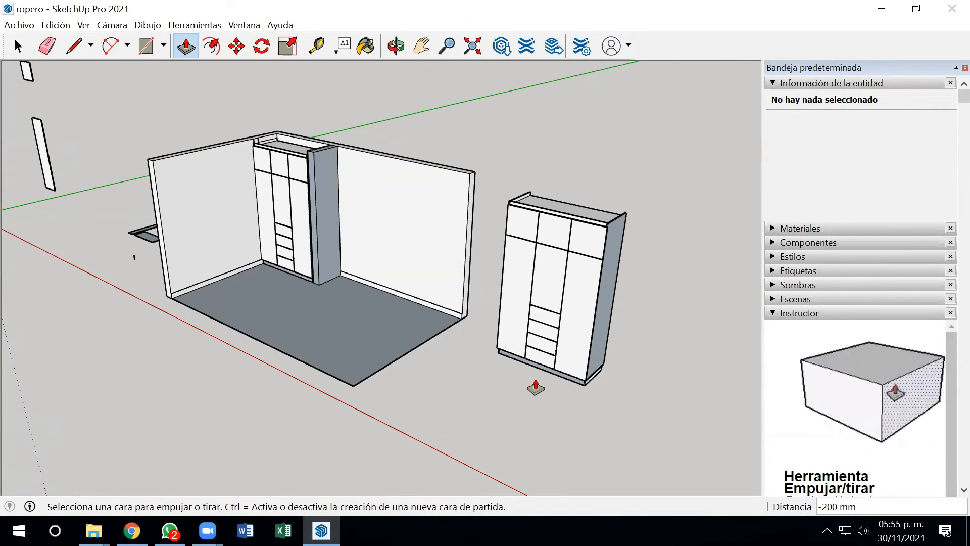
{"action": "key", "text": "o"}
{"action": "left_click_drag", "start_coordinate": [453, 385], "coordinate": [438, 390]}
{"action": "key", "text": "p"}
{"action": "left_click", "coordinate": [18, 25]}
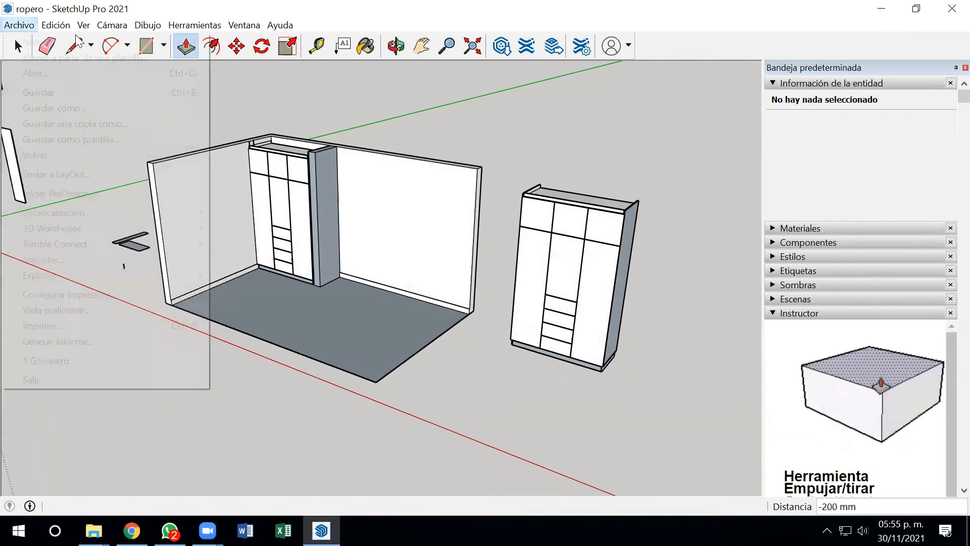
{"action": "left_click", "coordinate": [41, 91]}
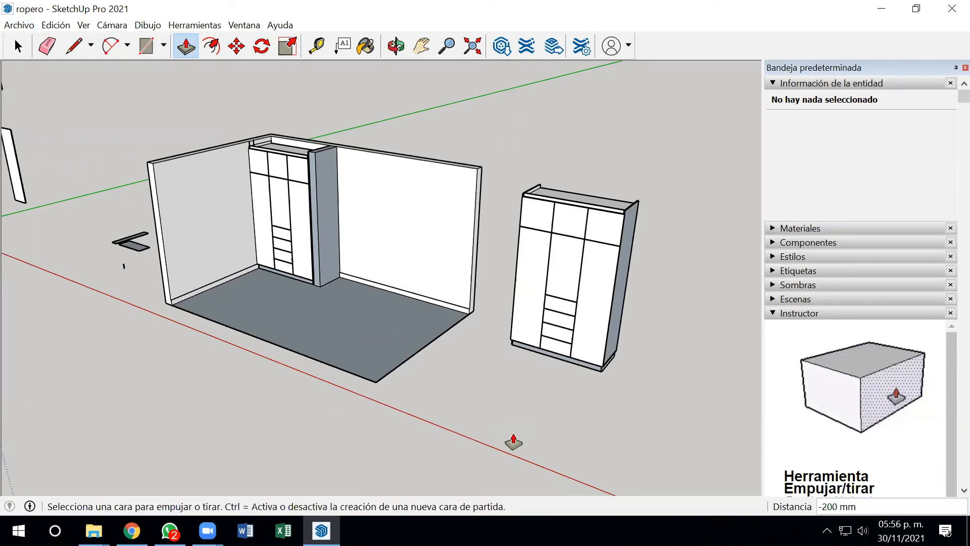
Paint the freestanding wardrobe with the wood material "Chapa de madera 01"
{"action": "left_click", "coordinate": [810, 228]}
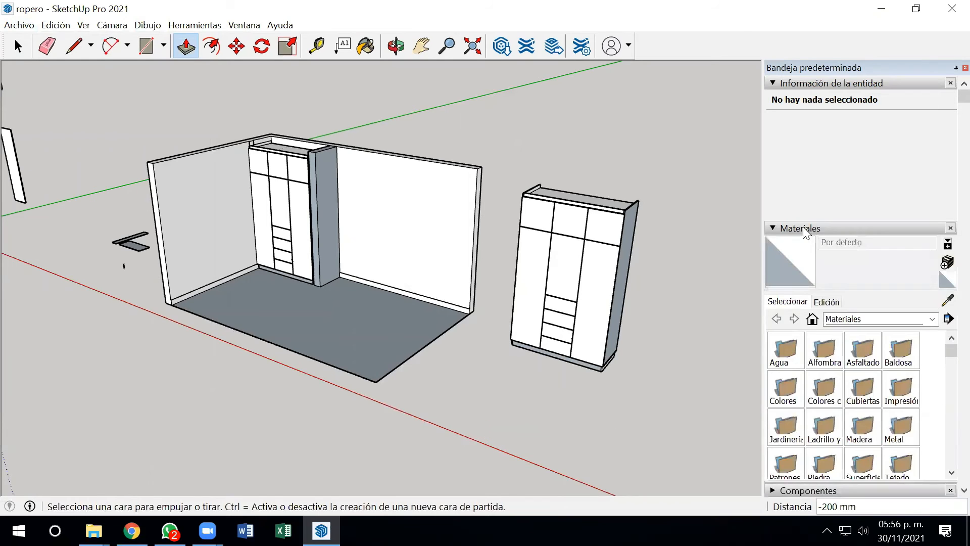
{"action": "double_click", "coordinate": [860, 431]}
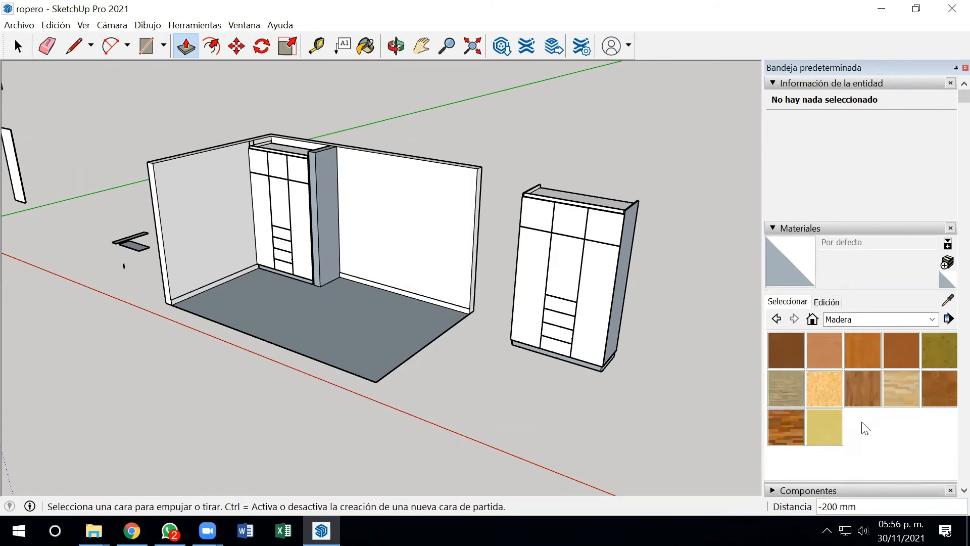
{"action": "left_click", "coordinate": [787, 349]}
{"action": "left_click", "coordinate": [947, 301]}
{"action": "left_click", "coordinate": [784, 343]}
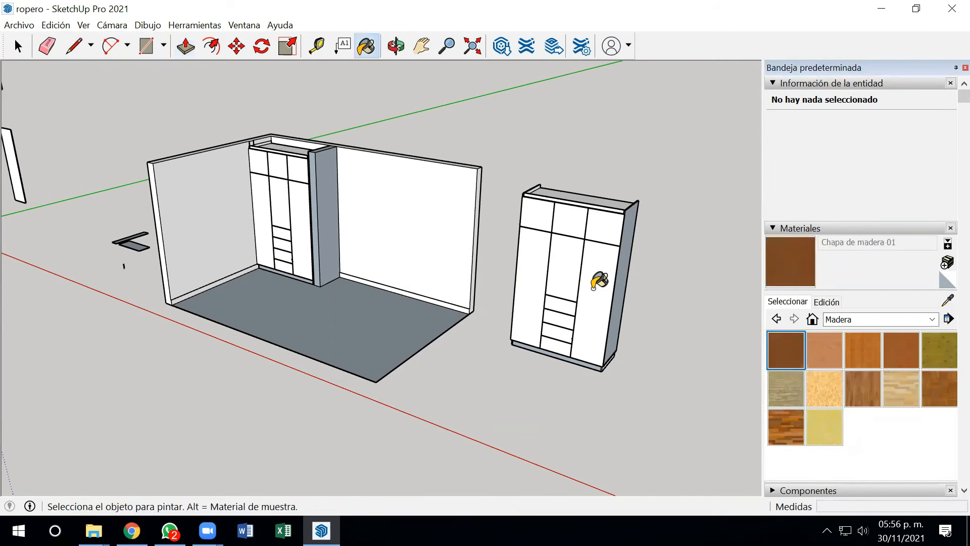
{"action": "left_click", "coordinate": [599, 270]}
Examine the wood finish on the freestanding wardrobe's doors, drawers and side panels from several angles
{"action": "mouse_move", "coordinate": [613, 320]}
{"action": "middle_mouse_down"}
{"action": "mouse_move", "coordinate": [147, 255]}
{"action": "mouse_move", "coordinate": [780, 294]}
{"action": "mouse_move", "coordinate": [741, 288]}
{"action": "middle_mouse_up"}
{"action": "scroll", "coordinate": [608, 239], "scroll_direction": "up", "scroll_amount": 6}
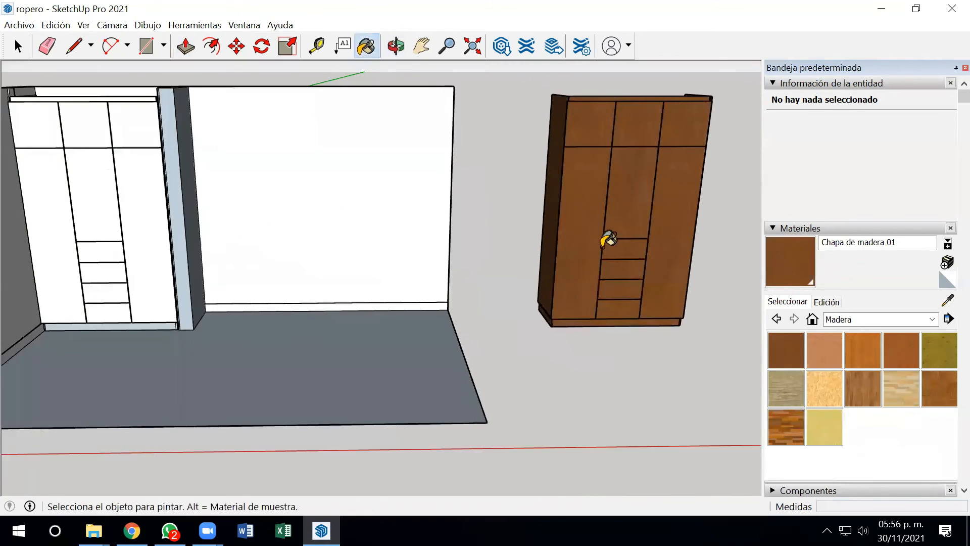
{"action": "mouse_move", "coordinate": [638, 259]}
{"action": "middle_mouse_down"}
{"action": "mouse_move", "coordinate": [533, 265]}
{"action": "mouse_move", "coordinate": [450, 247]}
{"action": "middle_mouse_up"}
{"action": "scroll", "coordinate": [468, 280], "scroll_direction": "down", "scroll_amount": 4}
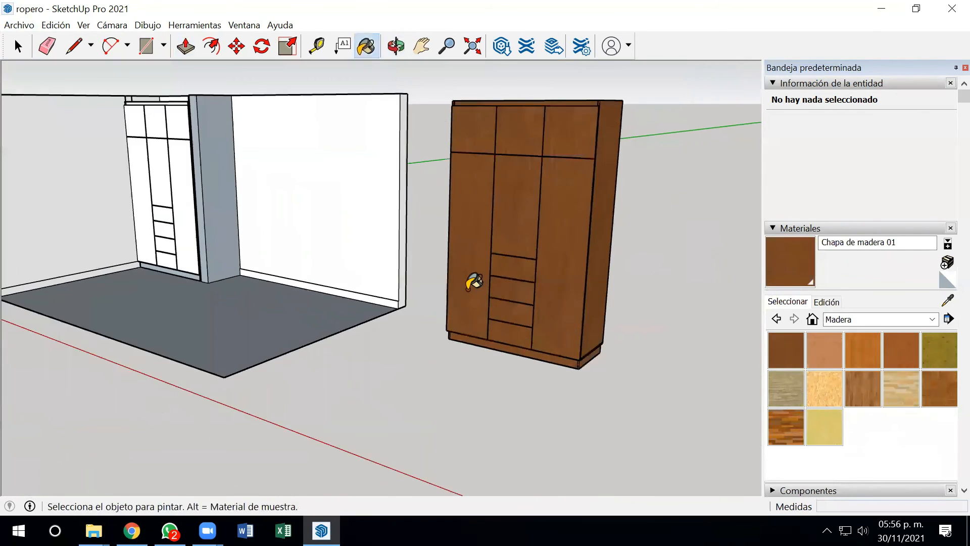
{"action": "scroll", "coordinate": [513, 288], "scroll_direction": "up", "scroll_amount": 4}
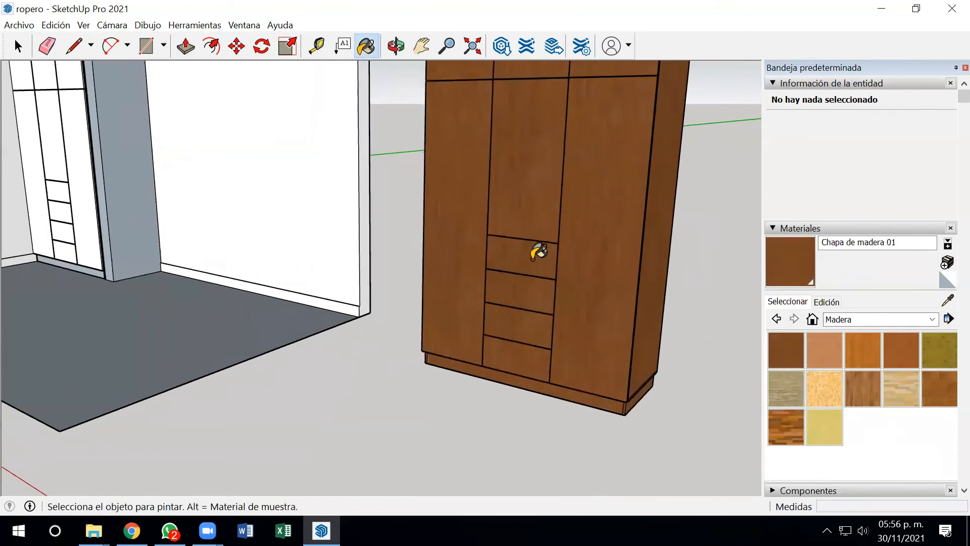
{"action": "scroll", "coordinate": [488, 347], "scroll_direction": "down", "scroll_amount": 3}
{"action": "middle_click_drag", "start_coordinate": [487, 348], "coordinate": [461, 396]}
{"action": "scroll", "coordinate": [490, 381], "scroll_direction": "up", "scroll_amount": 3}
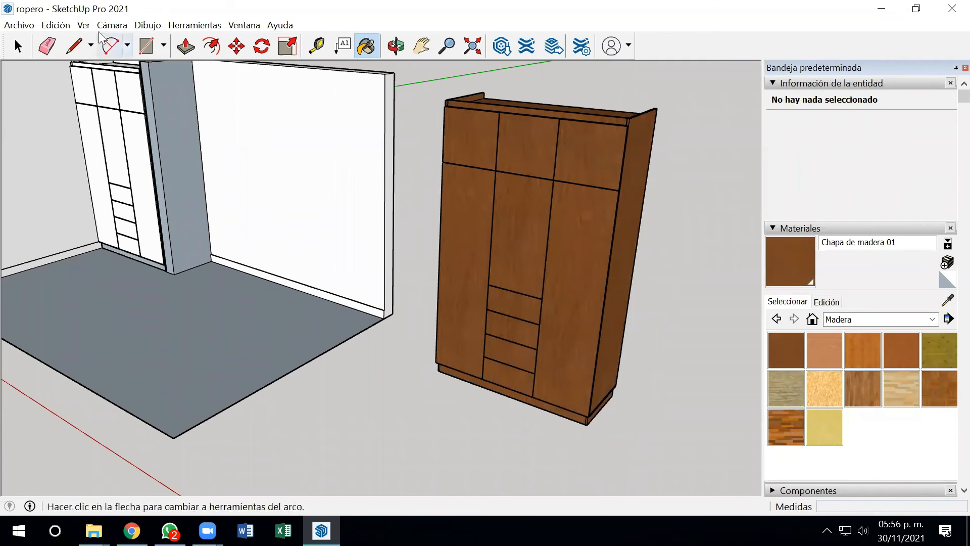
Draw a 3 mm line along the green axis on the ground before the wooden wardrobe, continuing with an edge about 180 mm long along the red axis
{"action": "left_click", "coordinate": [26, 54]}
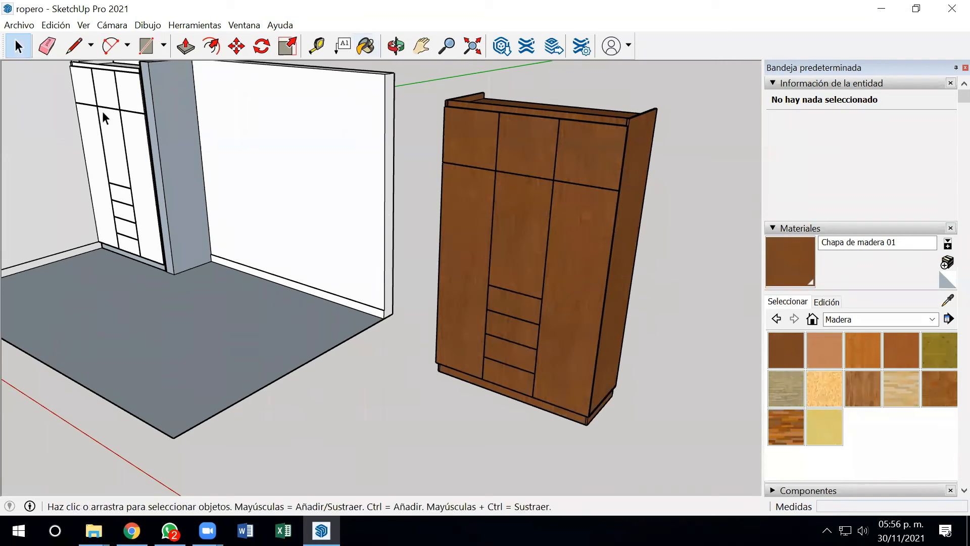
{"action": "left_click", "coordinate": [74, 48]}
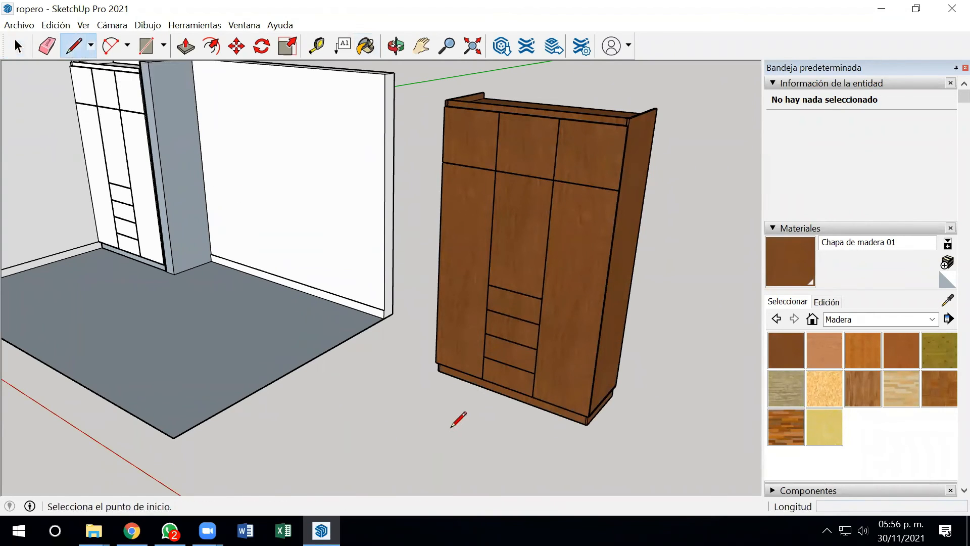
{"action": "scroll", "coordinate": [443, 413], "scroll_direction": "down", "scroll_amount": 3}
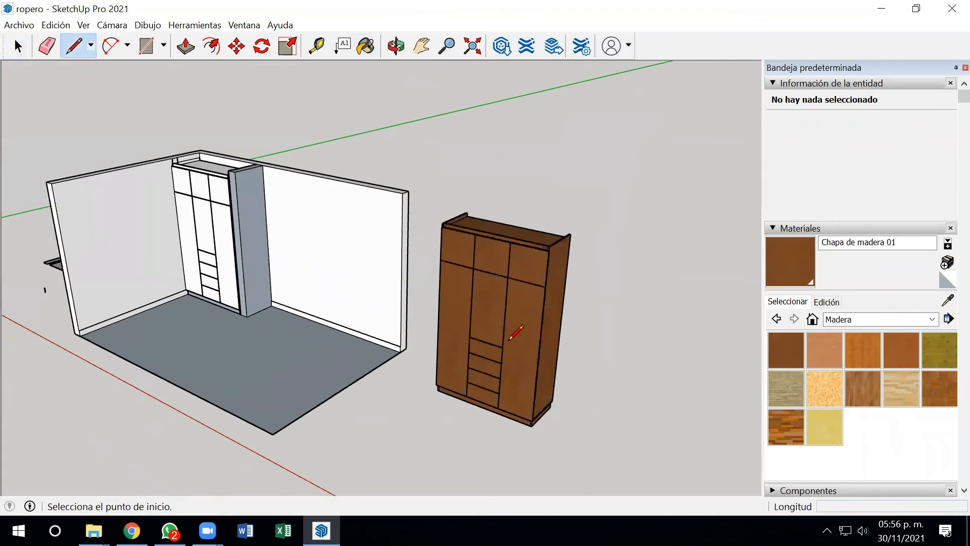
{"action": "left_click", "coordinate": [457, 31]}
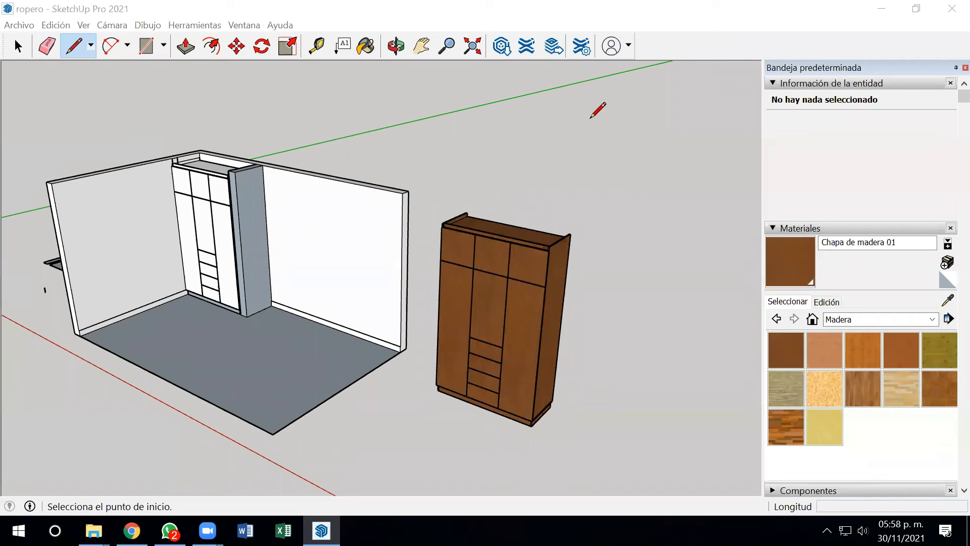
{"action": "scroll", "coordinate": [505, 415], "scroll_direction": "up", "scroll_amount": 3}
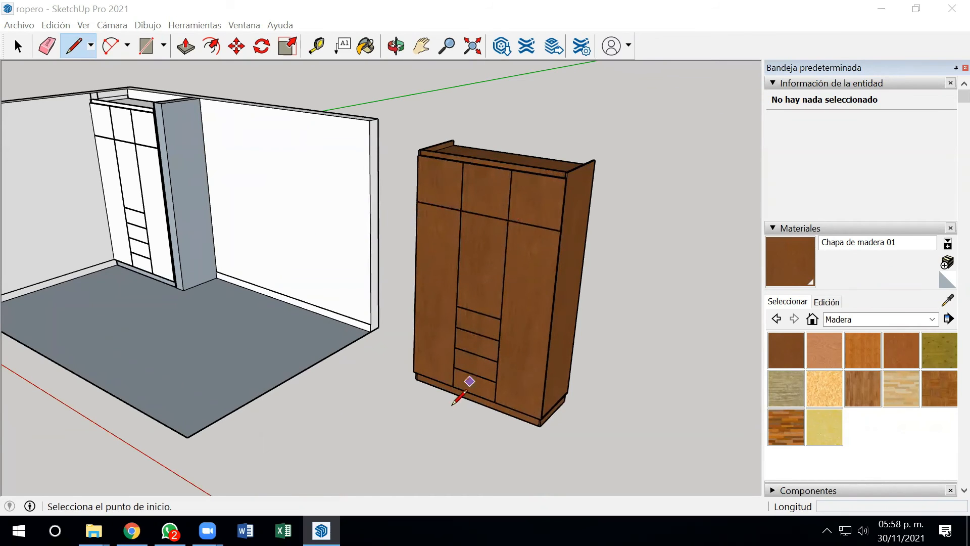
{"action": "mouse_move", "coordinate": [388, 442]}
{"action": "middle_mouse_down"}
{"action": "mouse_move", "coordinate": [401, 447]}
{"action": "mouse_move", "coordinate": [412, 432]}
{"action": "middle_mouse_up"}
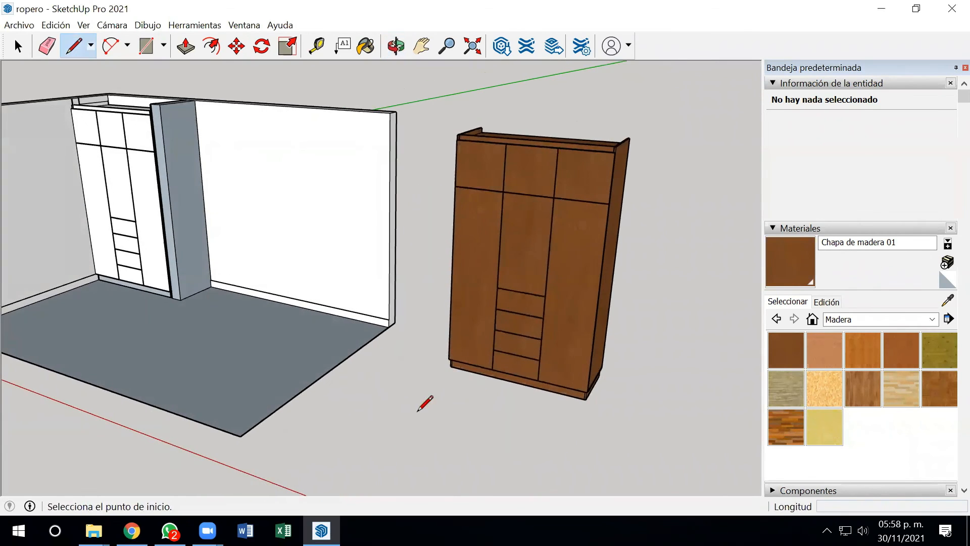
{"action": "scroll", "coordinate": [563, 310], "scroll_direction": "down", "scroll_amount": 3}
{"action": "scroll", "coordinate": [560, 300], "scroll_direction": "up", "scroll_amount": 4}
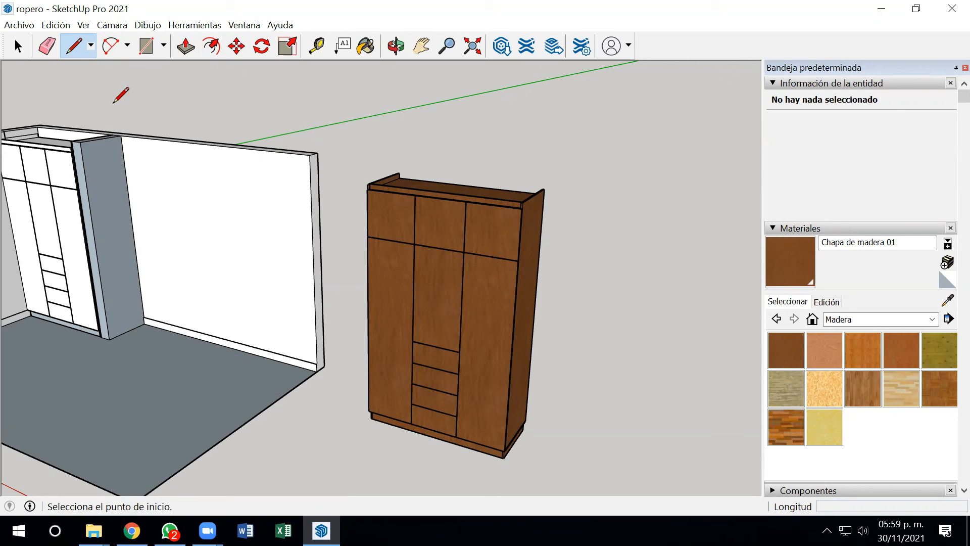
{"action": "scroll", "coordinate": [405, 429], "scroll_direction": "down", "scroll_amount": 3}
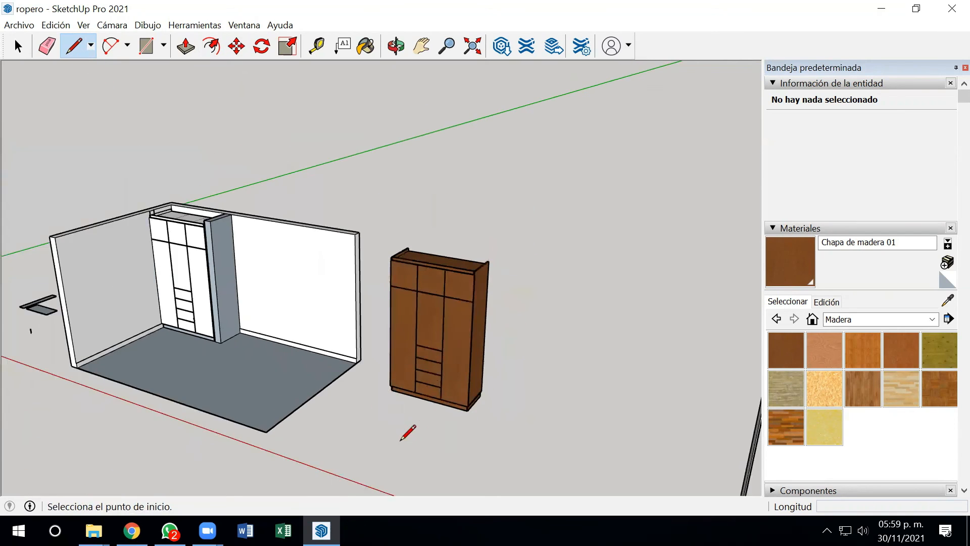
{"action": "scroll", "coordinate": [402, 435], "scroll_direction": "up", "scroll_amount": 2}
{"action": "left_click", "coordinate": [399, 437]}
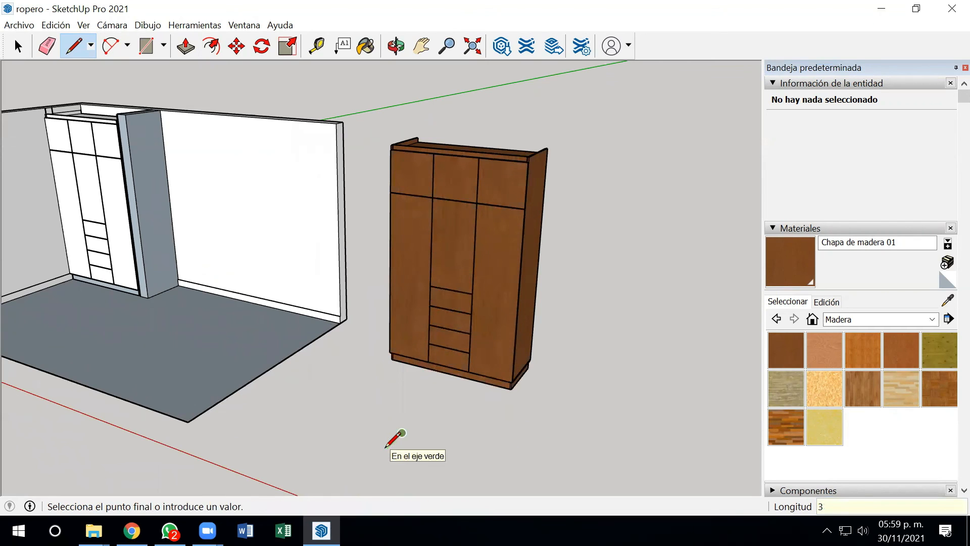
{"action": "scroll", "coordinate": [401, 433], "scroll_direction": "up", "scroll_amount": 4}
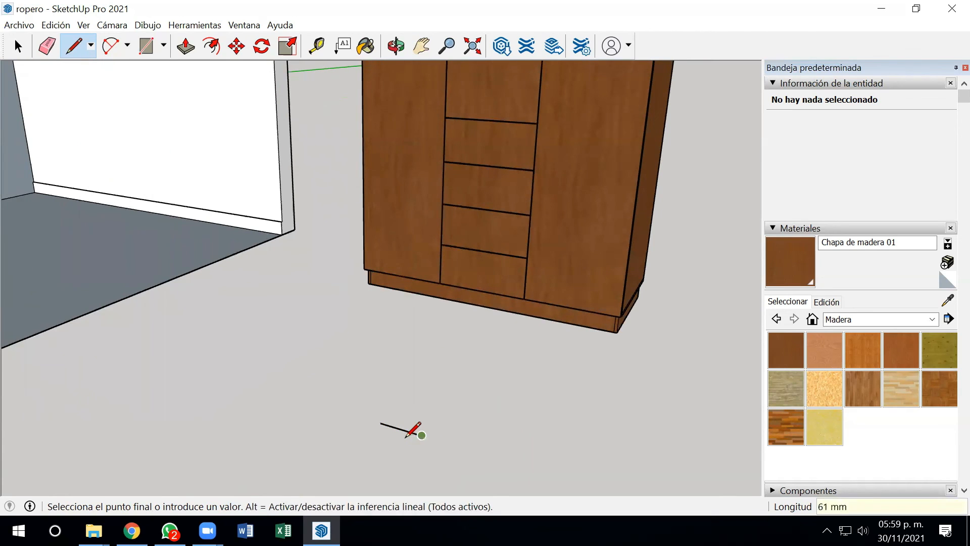
{"action": "scroll", "coordinate": [424, 432], "scroll_direction": "up", "scroll_amount": 2}
{"action": "left_click", "coordinate": [430, 433]}
Complete the outline as a closed 180 x 30 mm rectangle on the ground
{"action": "scroll", "coordinate": [440, 433], "scroll_direction": "up", "scroll_amount": 2}
{"action": "scroll", "coordinate": [453, 419], "scroll_direction": "up", "scroll_amount": 2}
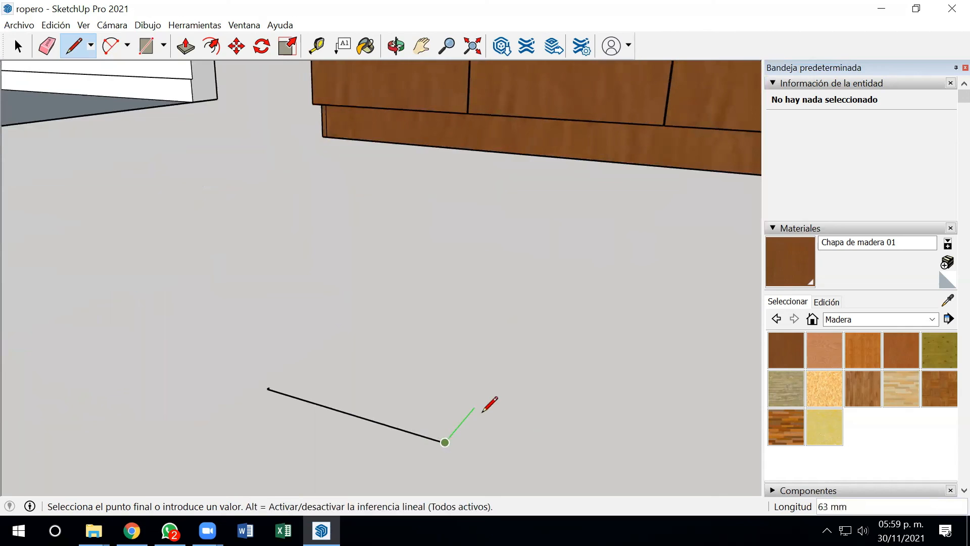
{"action": "left_click", "coordinate": [458, 425]}
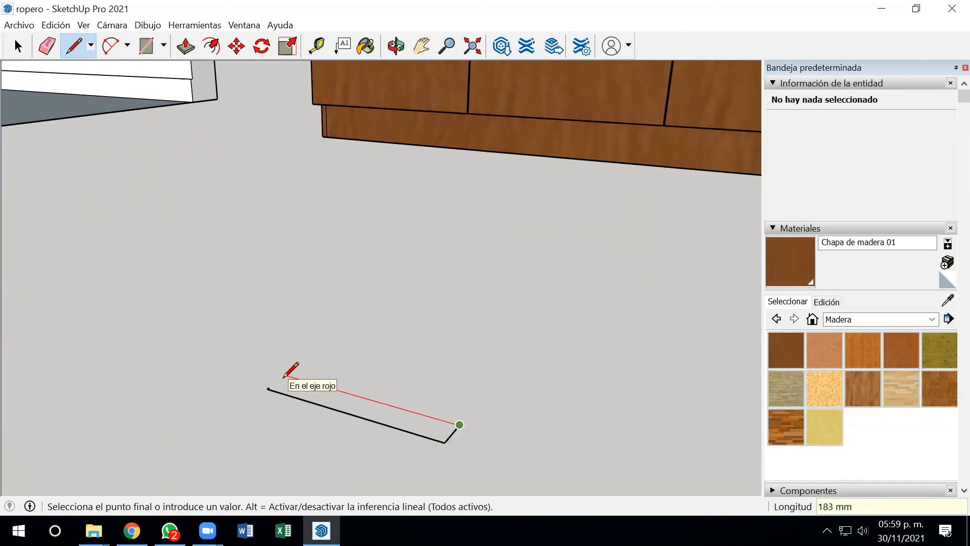
{"action": "type", "text": "180"}
{"action": "key", "text": "Return"}
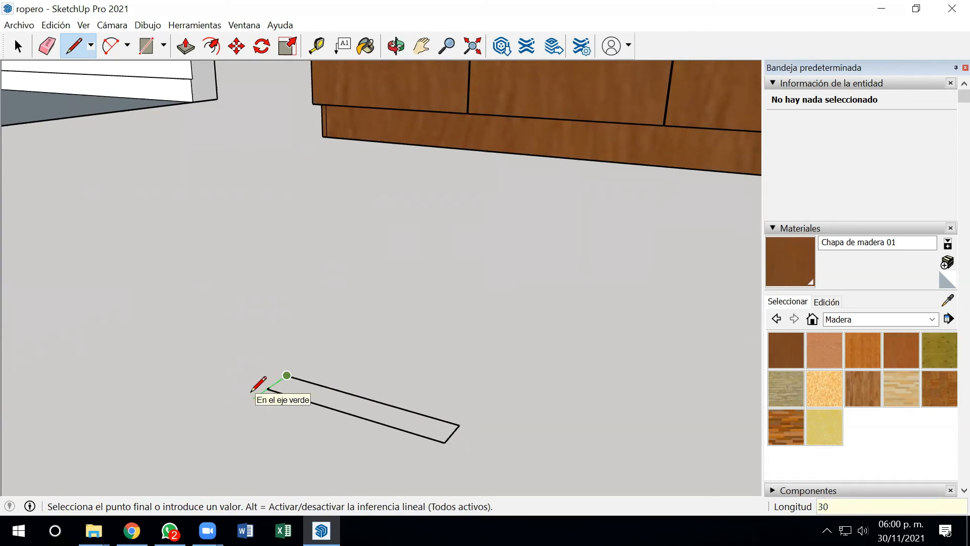
{"action": "type", "text": "30"}
{"action": "key", "text": "Return"}
Delete the face of the 180 x 30 mm rectangle, keeping its edges
{"action": "scroll", "coordinate": [238, 385], "scroll_direction": "up", "scroll_amount": 2}
{"action": "left_click", "coordinate": [18, 47]}
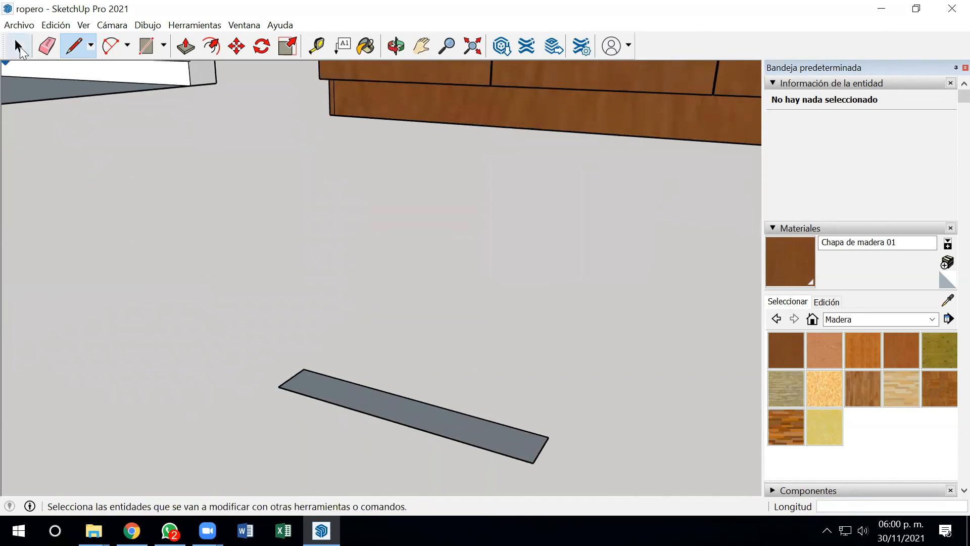
{"action": "left_click", "coordinate": [19, 49]}
{"action": "scroll", "coordinate": [295, 388], "scroll_direction": "up", "scroll_amount": 1}
{"action": "left_click", "coordinate": [298, 388]}
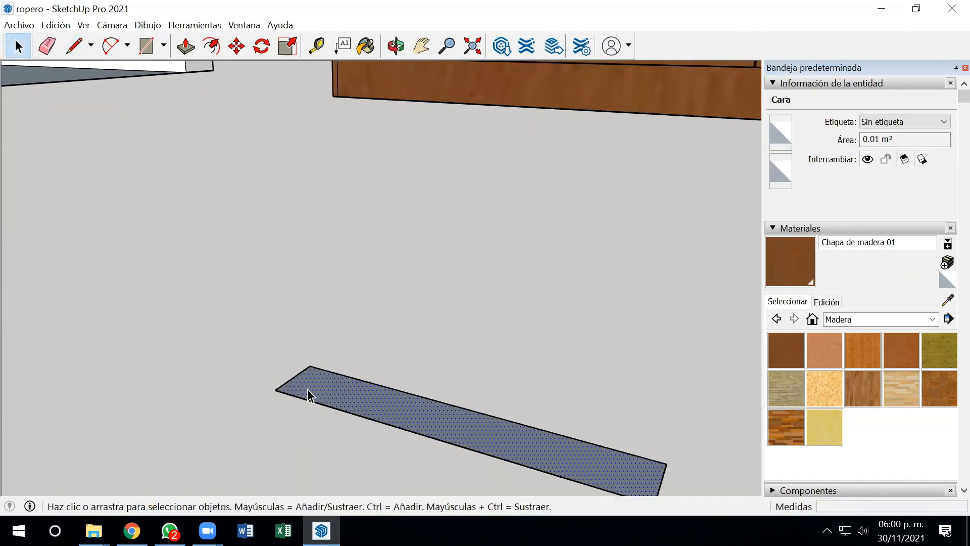
{"action": "key", "text": "Delete"}
Add an 8 mm segment on the rectangle's short edge and draw a 180 mm lengthwise dividing line from its end to the opposite short edge
{"action": "left_click", "coordinate": [83, 55]}
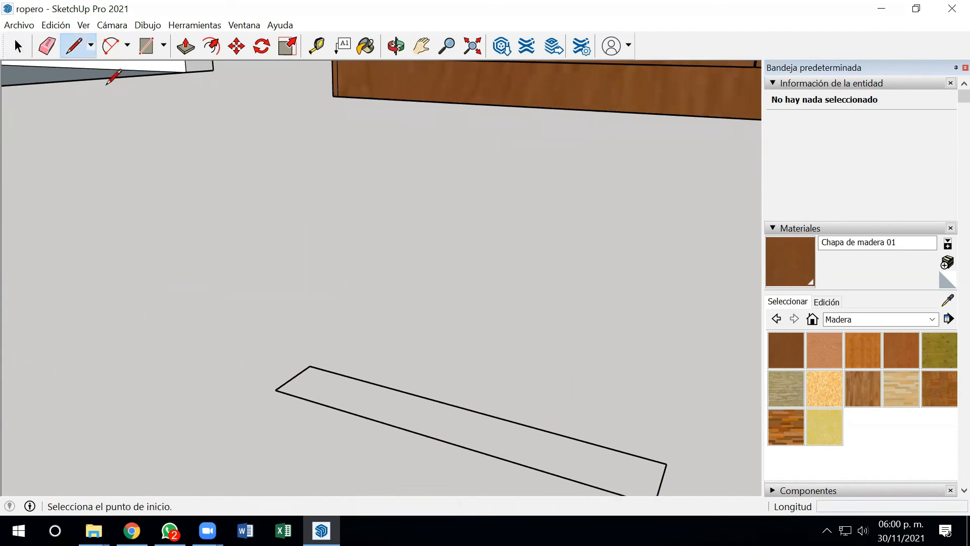
{"action": "left_click", "coordinate": [279, 387]}
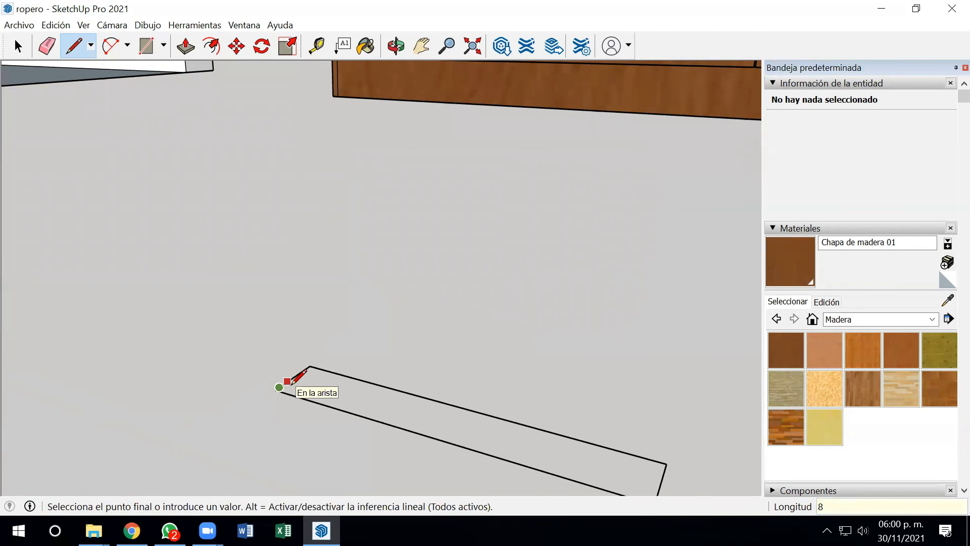
{"action": "left_click", "coordinate": [291, 384]}
{"action": "left_click", "coordinate": [288, 381]}
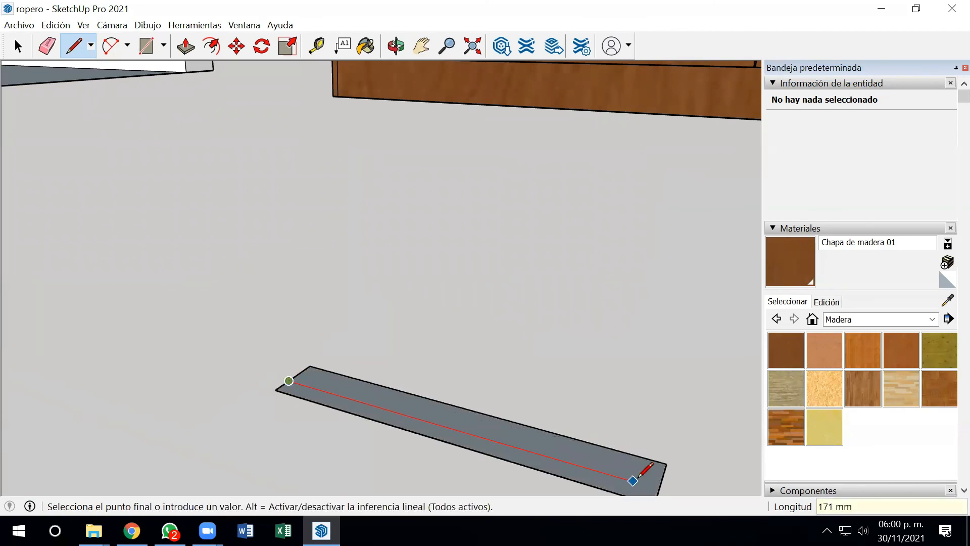
{"action": "left_click", "coordinate": [661, 486]}
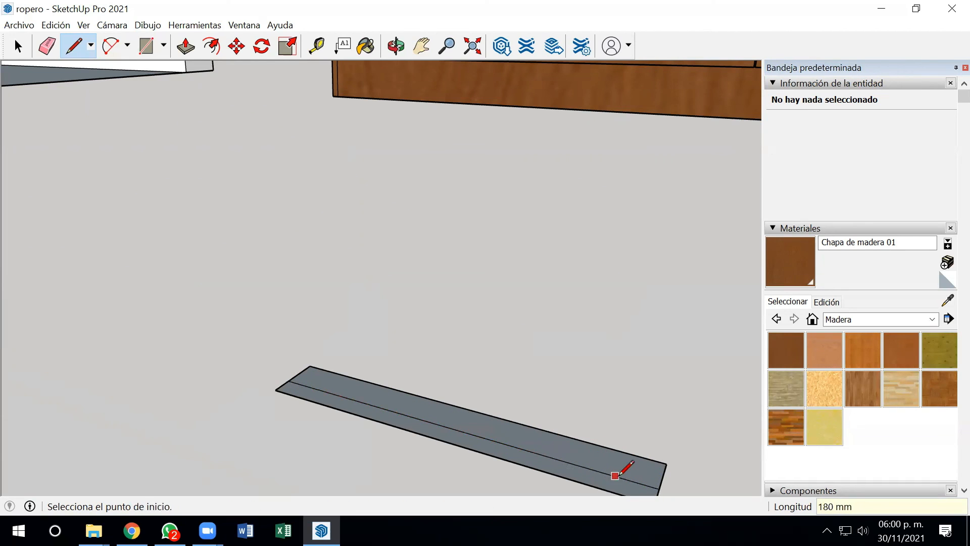
Mark 20 mm along the dividing line from the near short edge and draw a cross line from there to the long edge
{"action": "left_click", "coordinate": [658, 488]}
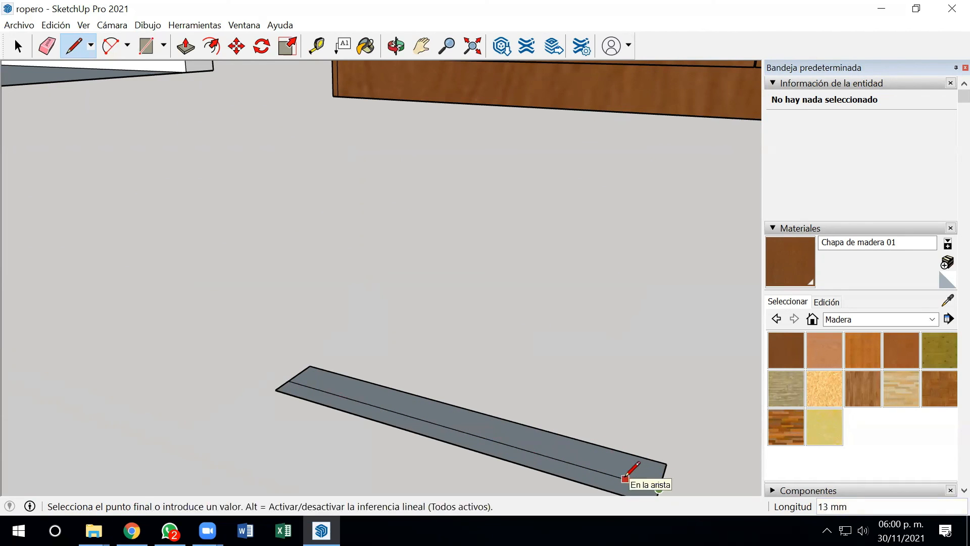
{"action": "type", "text": "20"}
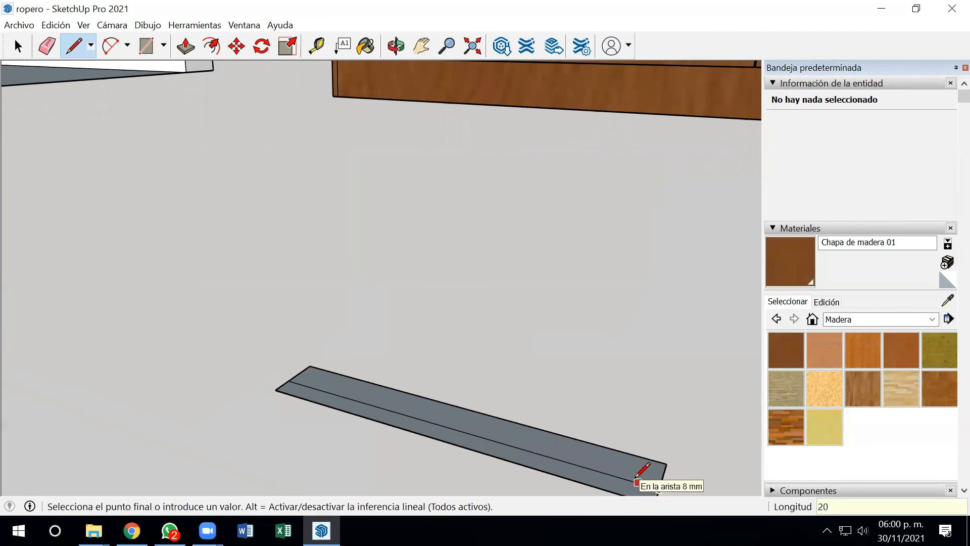
{"action": "key", "text": "Return"}
{"action": "left_click", "coordinate": [636, 468]}
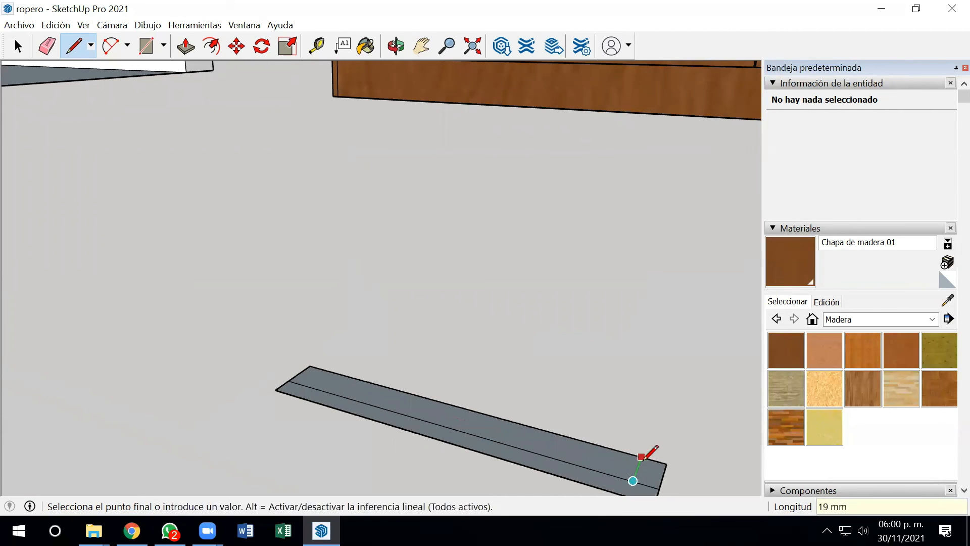
{"action": "left_click", "coordinate": [632, 479]}
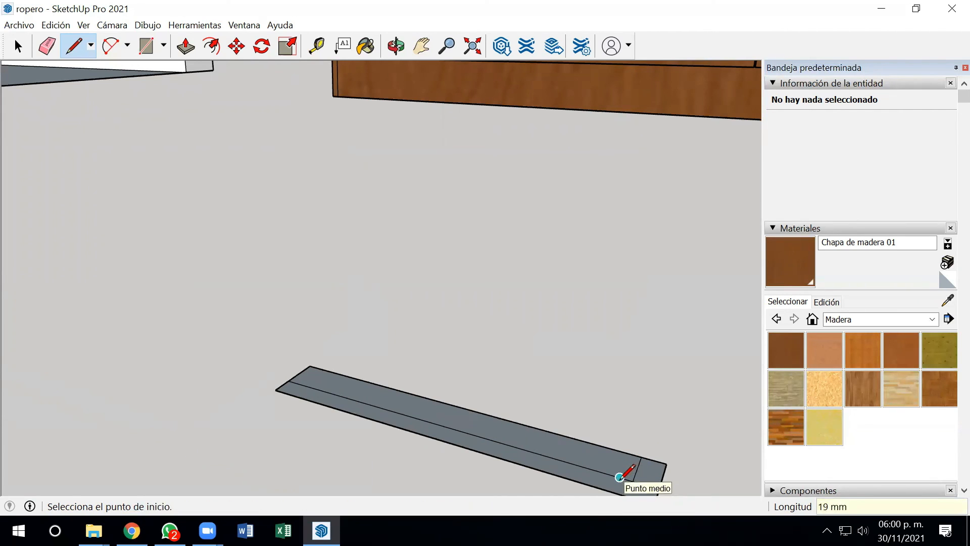
Mark a further 8 mm along the dividing line and draw a second, parallel cross line to the long edge
{"action": "left_click", "coordinate": [620, 477]}
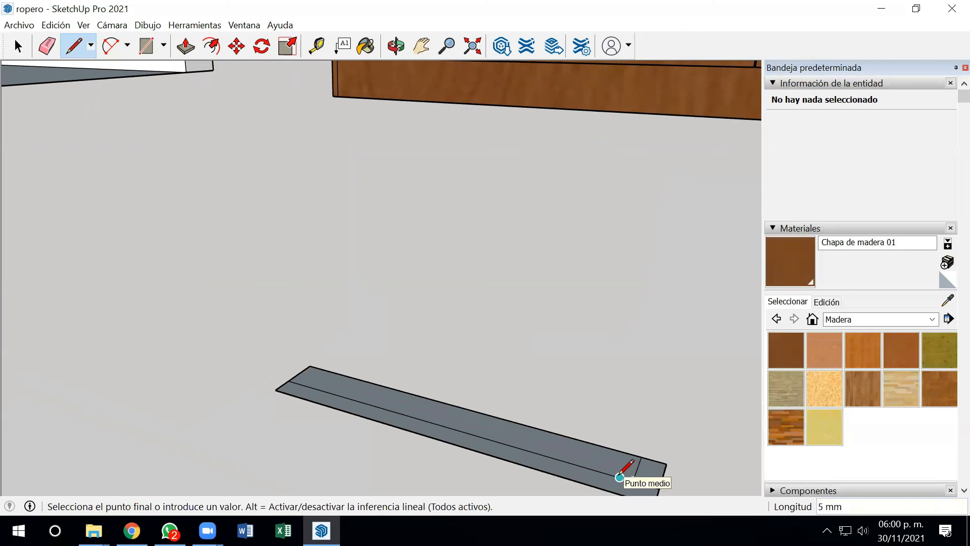
{"action": "type", "text": "8"}
{"action": "key", "text": "Return"}
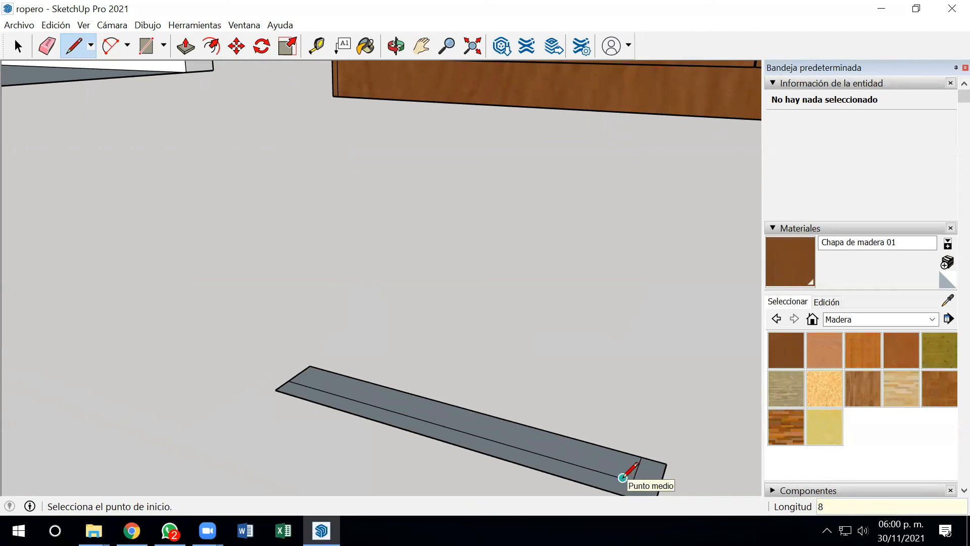
{"action": "left_click", "coordinate": [622, 478]}
{"action": "left_click", "coordinate": [622, 451]}
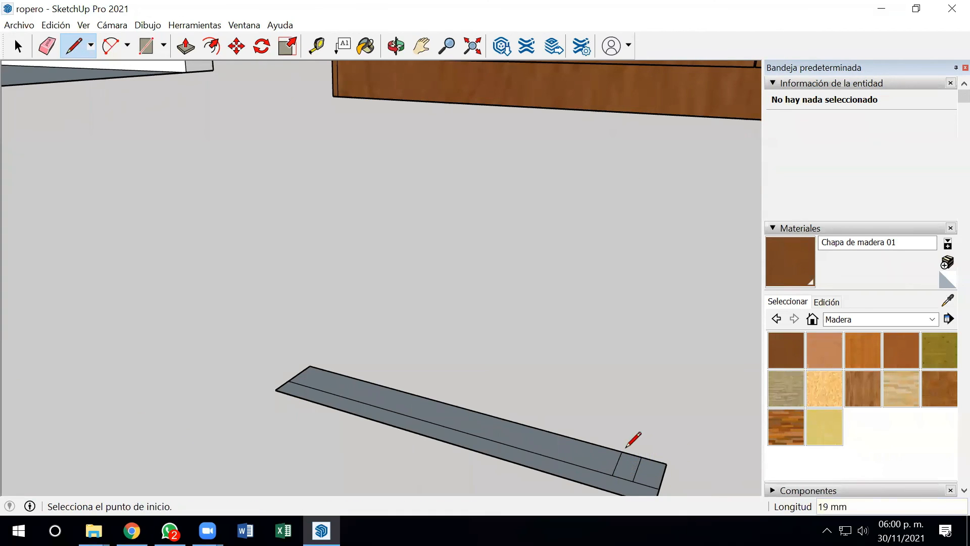
Draw a matching pair of cross lines at the rectangle's opposite end, the first 20 mm from the short edge
{"action": "left_click", "coordinate": [289, 381]}
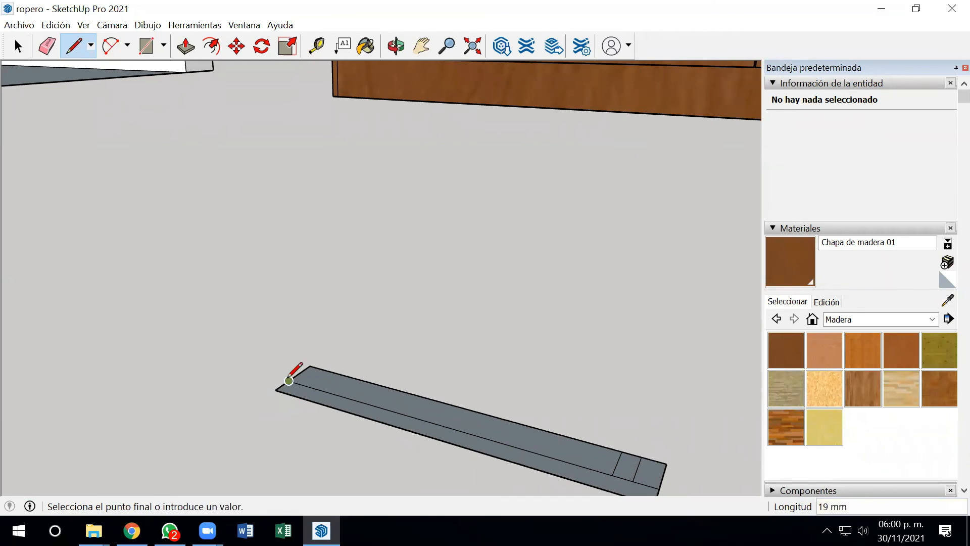
{"action": "key", "text": "Escape"}
{"action": "left_click", "coordinate": [321, 390]}
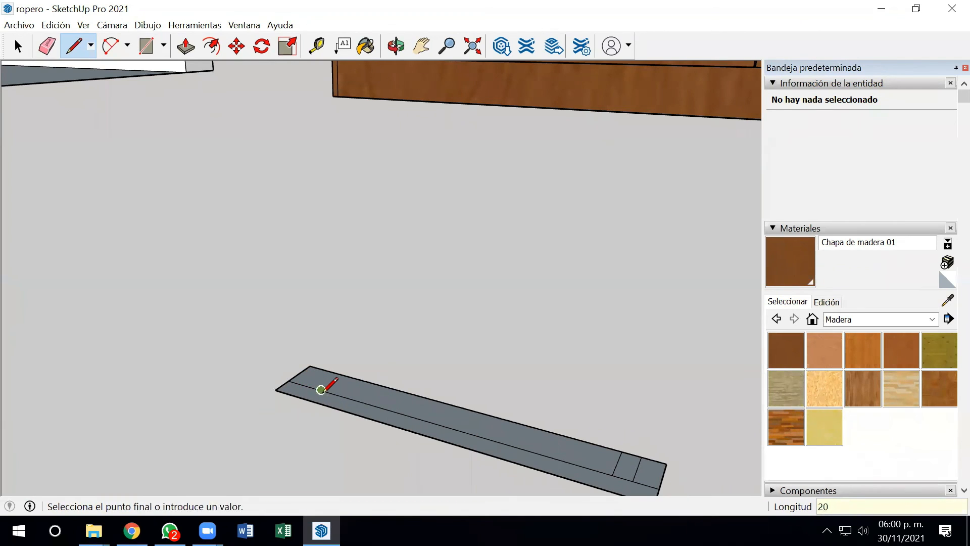
{"action": "key", "text": "Escape"}
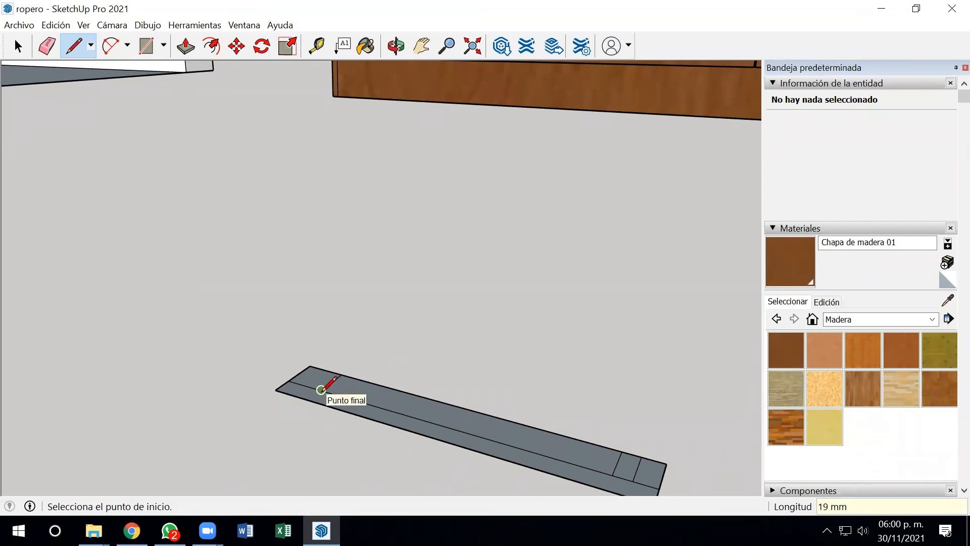
{"action": "left_click", "coordinate": [321, 389]}
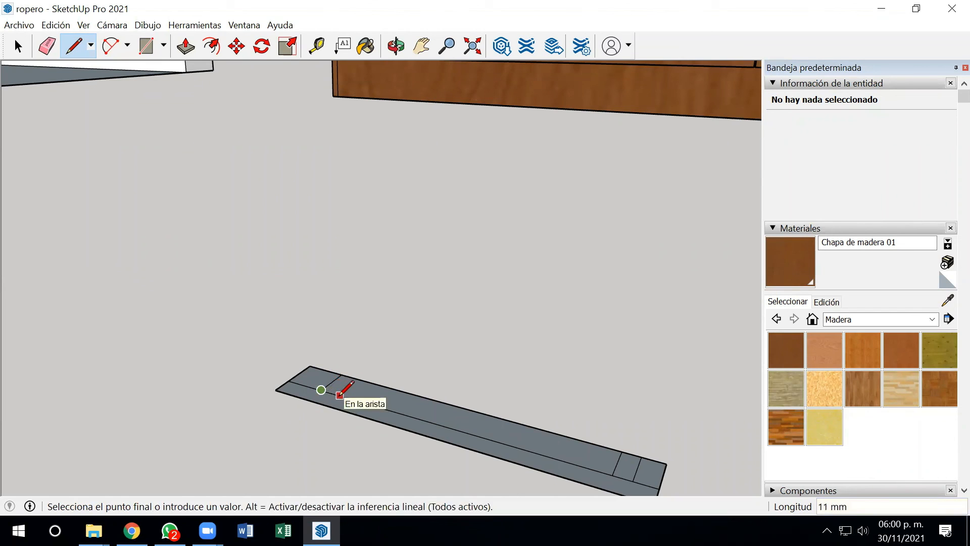
{"action": "key", "text": "Escape"}
{"action": "left_click", "coordinate": [334, 393]}
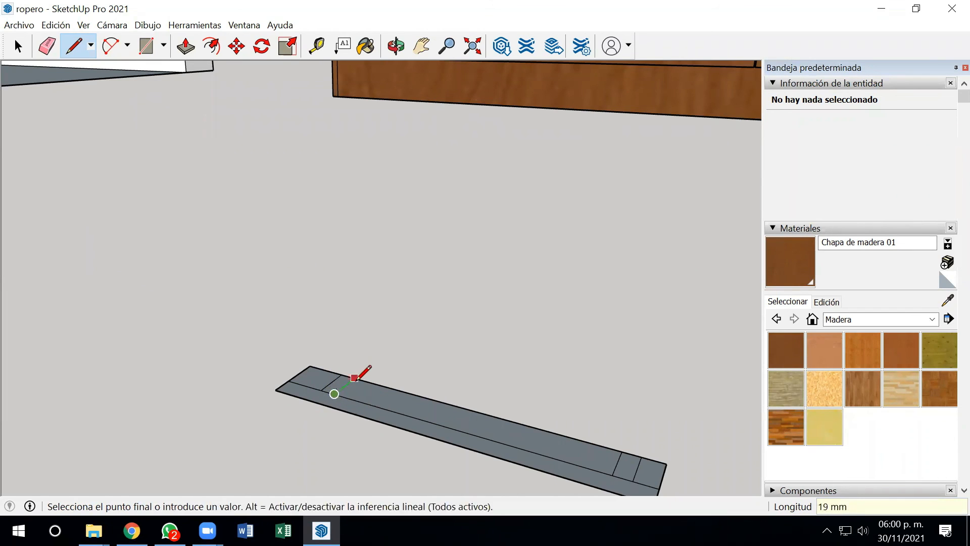
{"action": "key", "text": "Escape"}
Push/Pull the long narrow strip of the rectangle up 8 mm to form the handle's bar
{"action": "mouse_move", "coordinate": [439, 347]}
{"action": "middle_mouse_down"}
{"action": "mouse_move", "coordinate": [513, 496]}
{"action": "mouse_move", "coordinate": [522, 434]}
{"action": "middle_mouse_up"}
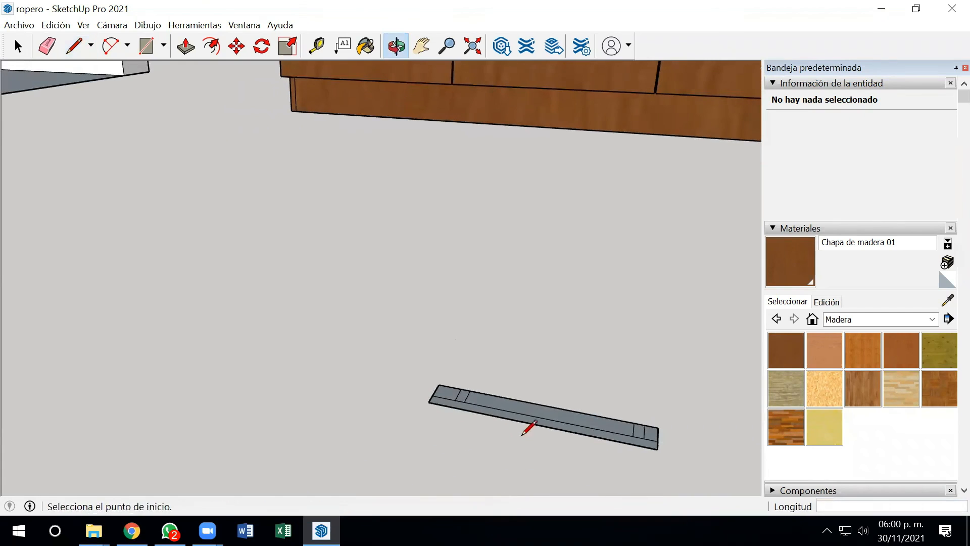
{"action": "scroll", "coordinate": [631, 427], "scroll_direction": "up", "scroll_amount": 3}
{"action": "scroll", "coordinate": [661, 432], "scroll_direction": "up", "scroll_amount": 3}
{"action": "left_click", "coordinate": [660, 439]}
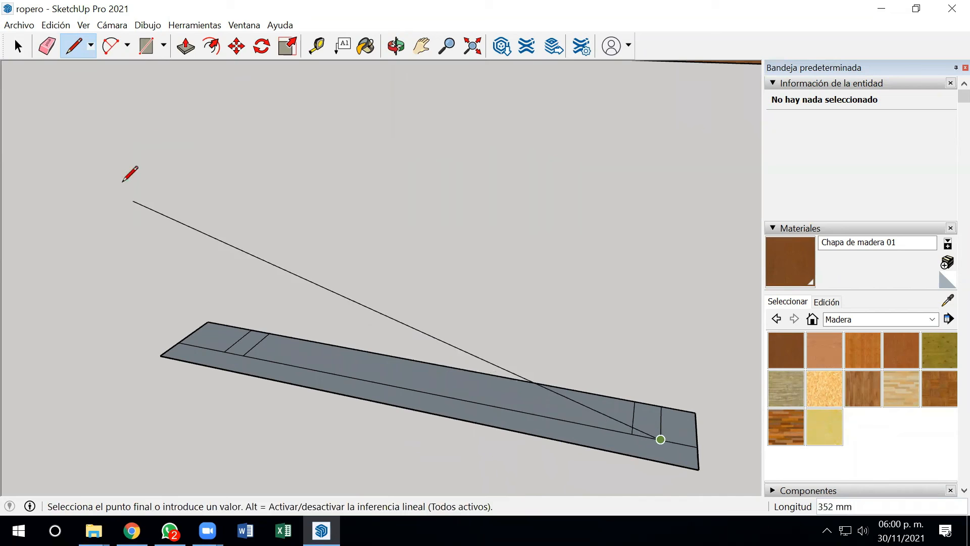
{"action": "left_click", "coordinate": [19, 46]}
{"action": "left_click", "coordinate": [181, 51]}
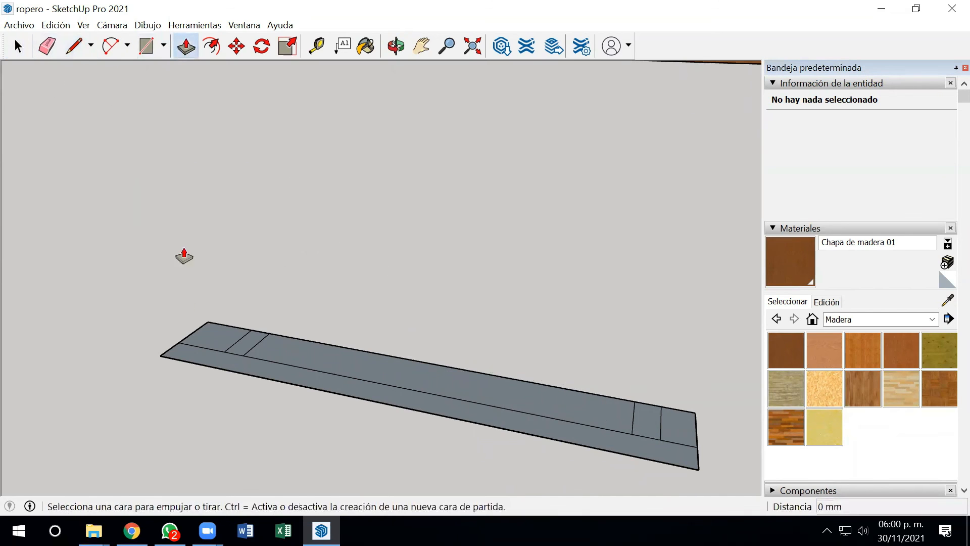
{"action": "left_click", "coordinate": [199, 359]}
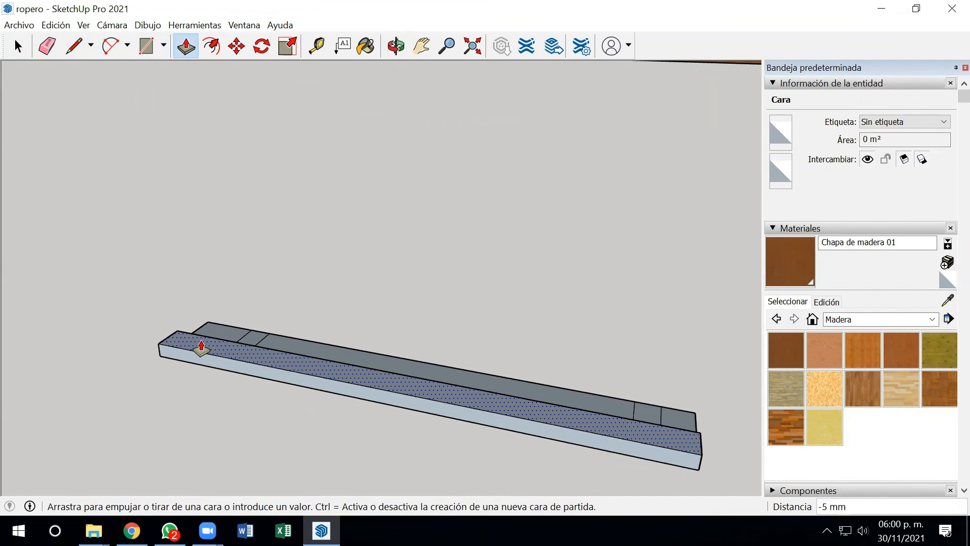
{"action": "left_click", "coordinate": [200, 346]}
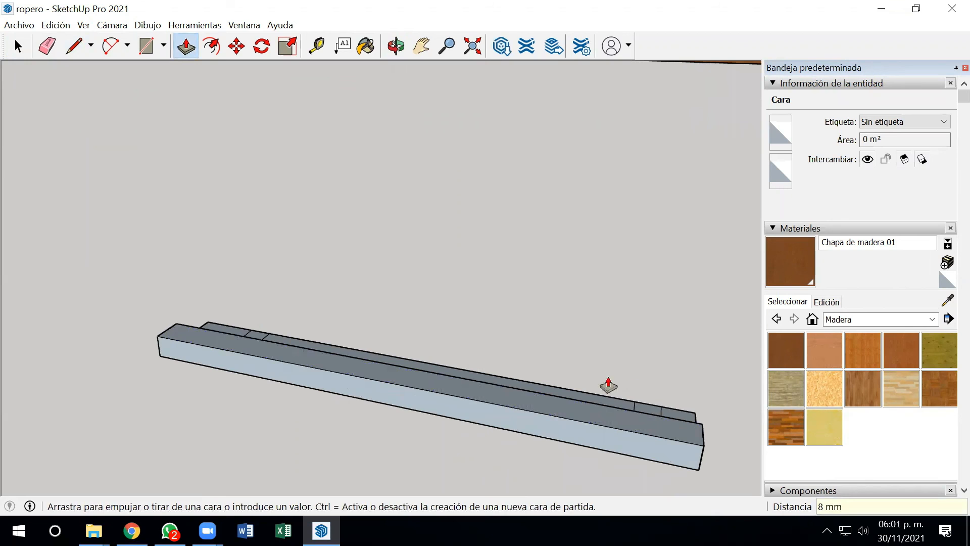
Push/Pull the two small cross strips up 8 mm, level with the bar, to form the handle's legs
{"action": "left_click", "coordinate": [665, 423]}
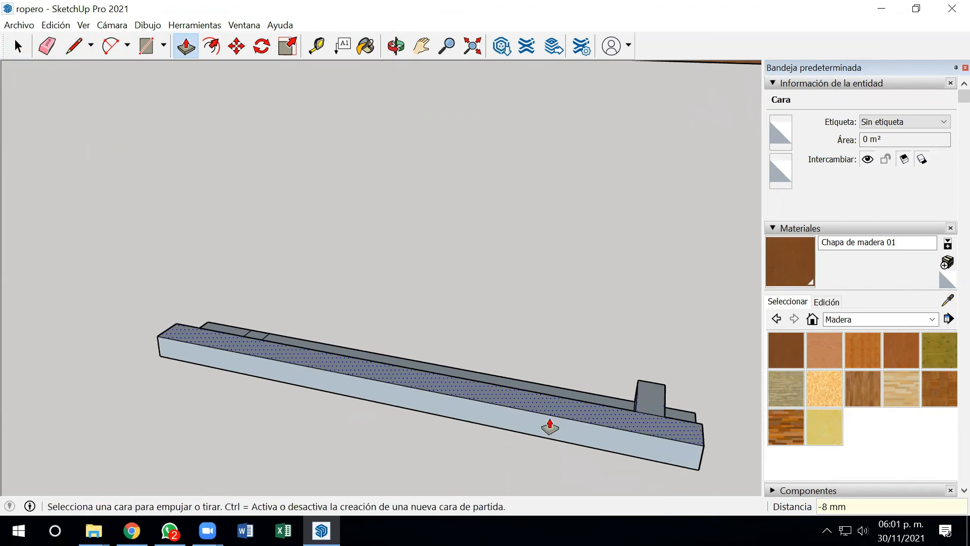
{"action": "left_click", "coordinate": [260, 342]}
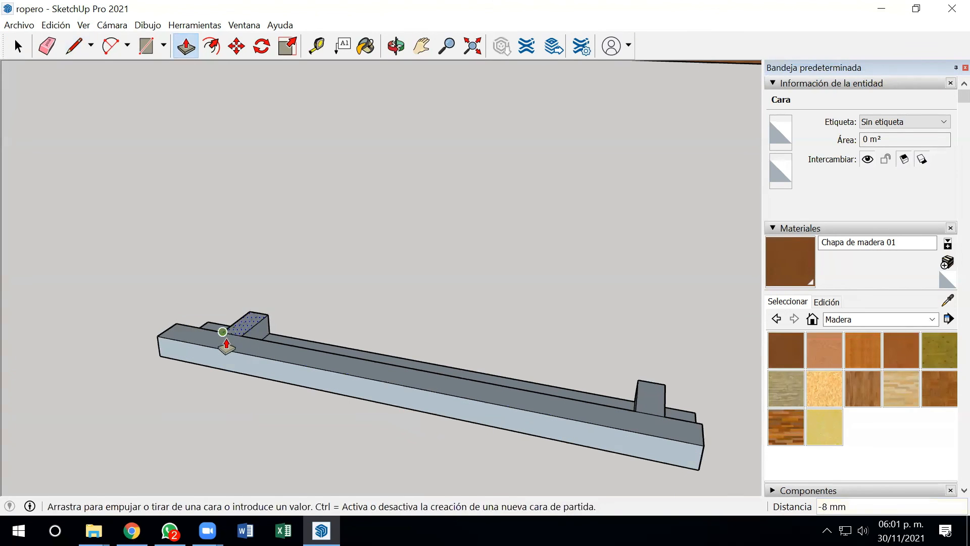
{"action": "left_click", "coordinate": [225, 343]}
Delete the leftover flat faces and edges beside and between the legs, keeping only the solid handle
{"action": "scroll", "coordinate": [430, 427], "scroll_direction": "down", "scroll_amount": 3}
{"action": "middle_click_drag", "start_coordinate": [430, 427], "coordinate": [402, 443]}
{"action": "left_click", "coordinate": [18, 46]}
{"action": "scroll", "coordinate": [428, 446], "scroll_direction": "up", "scroll_amount": 3}
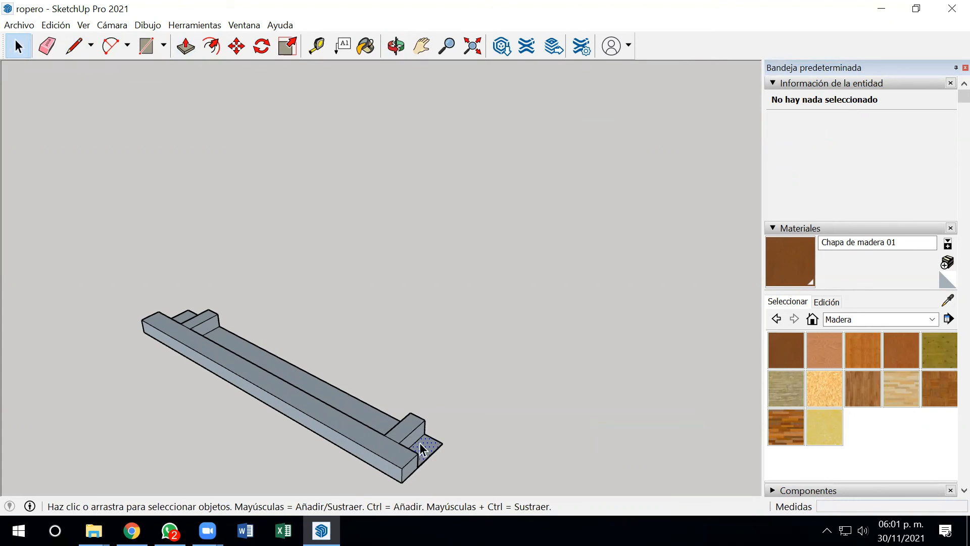
{"action": "left_click_drag", "start_coordinate": [452, 452], "coordinate": [435, 430]}
{"action": "key", "text": "Delete"}
{"action": "left_click_drag", "start_coordinate": [349, 396], "coordinate": [323, 368]}
{"action": "key", "text": "Delete"}
{"action": "scroll", "coordinate": [161, 311], "scroll_direction": "up", "scroll_amount": 2}
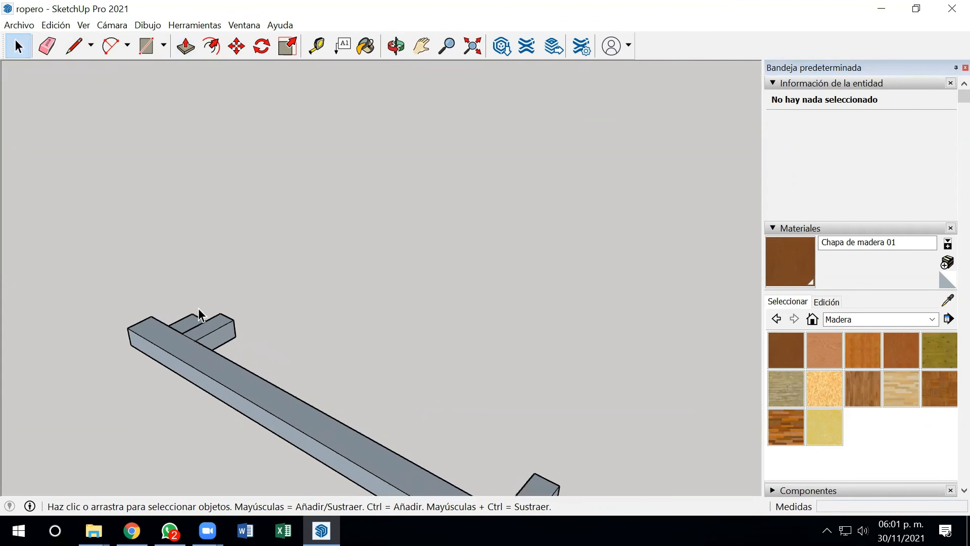
{"action": "scroll", "coordinate": [187, 320], "scroll_direction": "down", "scroll_amount": 4}
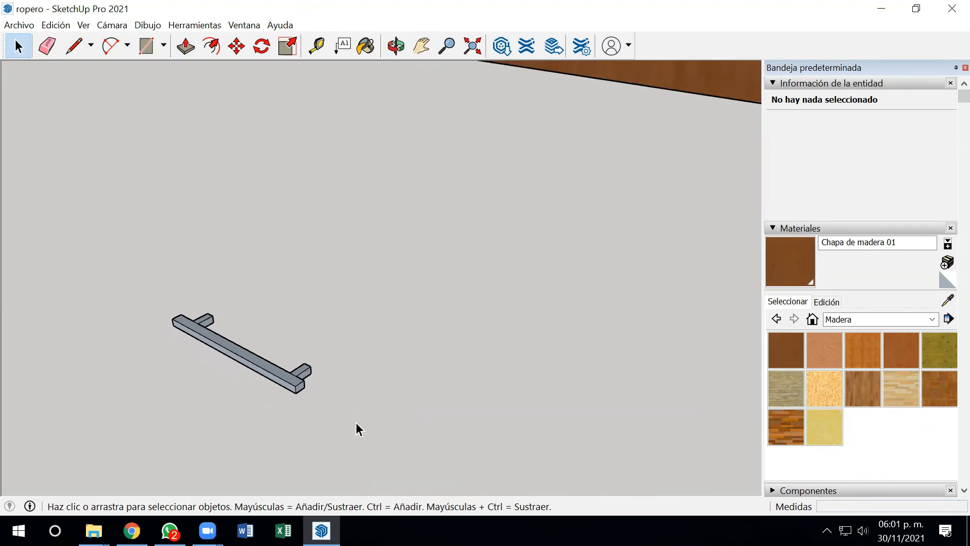
Select the whole handle and make it a group
{"action": "left_click_drag", "start_coordinate": [76, 252], "coordinate": [77, 251]}
{"action": "right_click", "coordinate": [218, 341]}
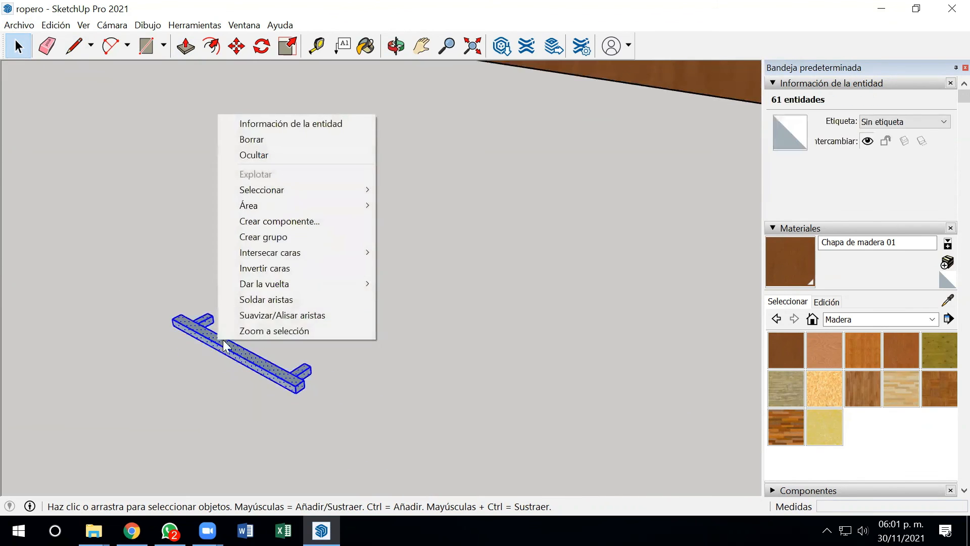
{"action": "left_click", "coordinate": [268, 239]}
Draw a 490 mm horizontal guide line across the mid-height of the second drawer front from the bottom
{"action": "scroll", "coordinate": [269, 313], "scroll_direction": "down", "scroll_amount": 5}
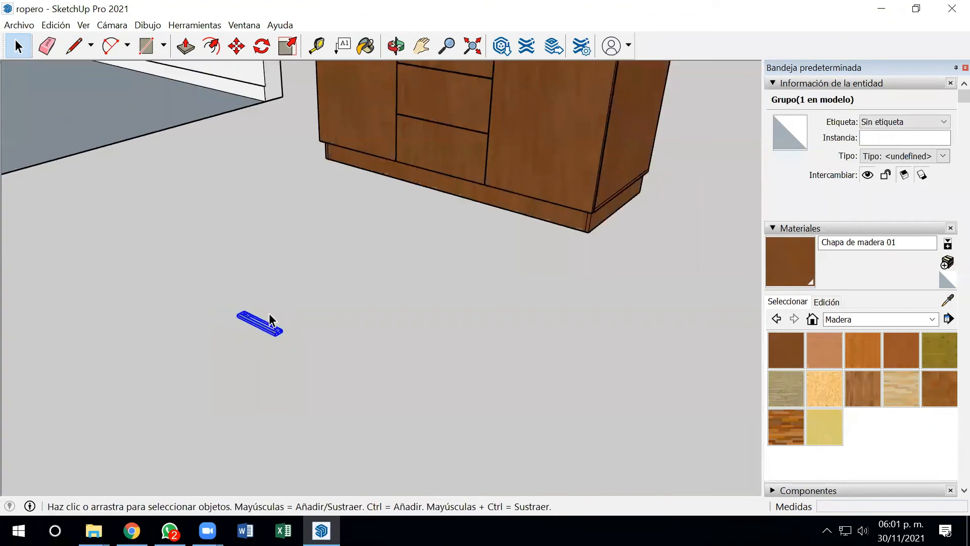
{"action": "middle_click_drag", "start_coordinate": [315, 222], "coordinate": [446, 218]}
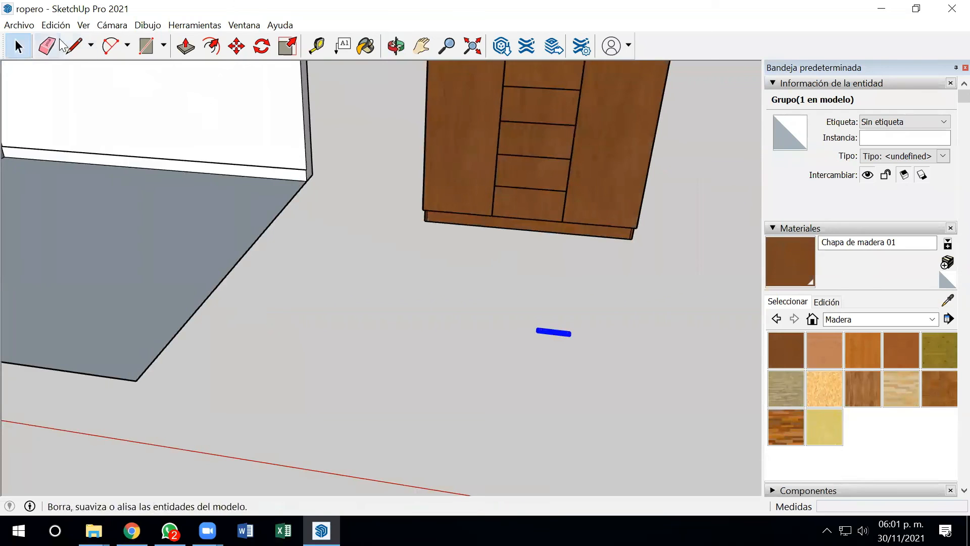
{"action": "left_click", "coordinate": [75, 46]}
{"action": "scroll", "coordinate": [555, 177], "scroll_direction": "up", "scroll_amount": 5}
{"action": "scroll", "coordinate": [468, 132], "scroll_direction": "up", "scroll_amount": 3}
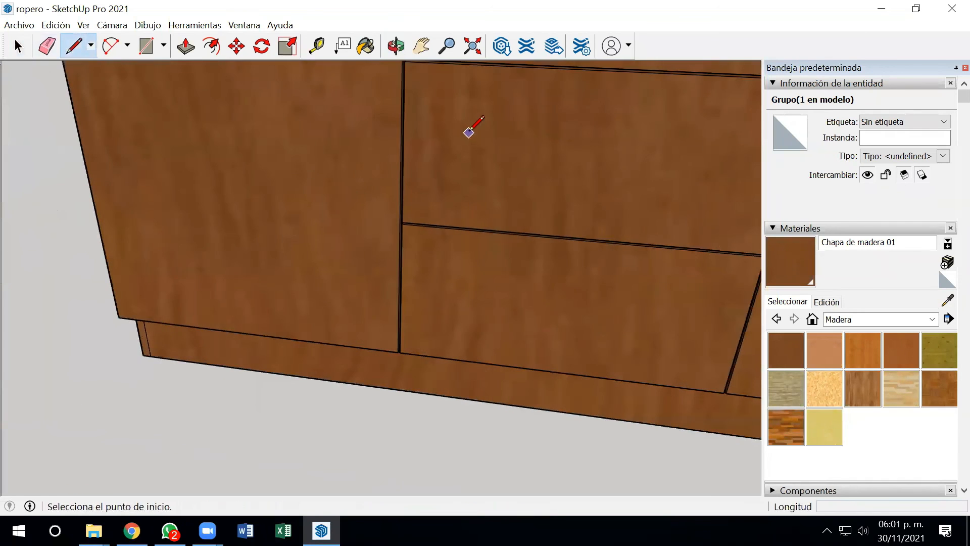
{"action": "middle_click_drag", "start_coordinate": [422, 135], "coordinate": [383, 147]}
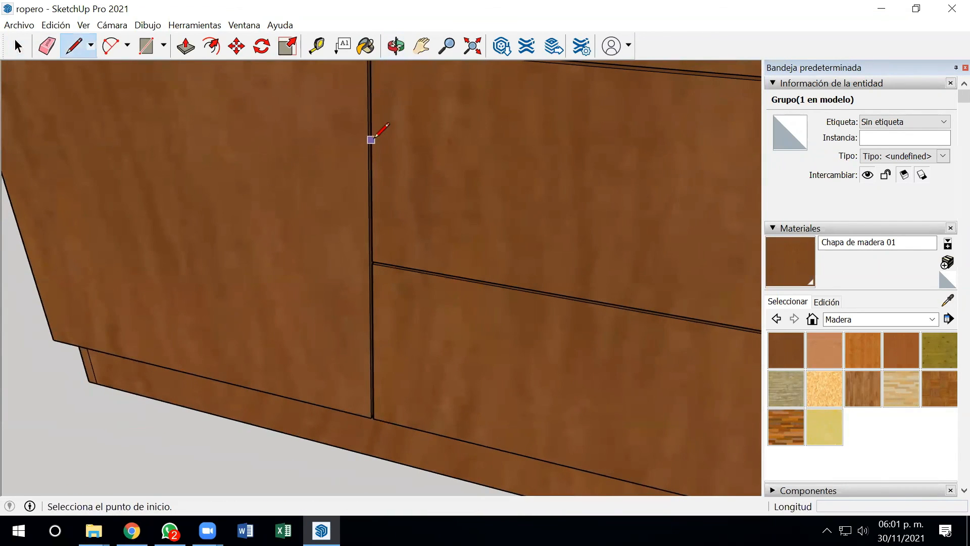
{"action": "middle_click_drag", "start_coordinate": [392, 145], "coordinate": [417, 169]}
{"action": "left_click", "coordinate": [402, 221]}
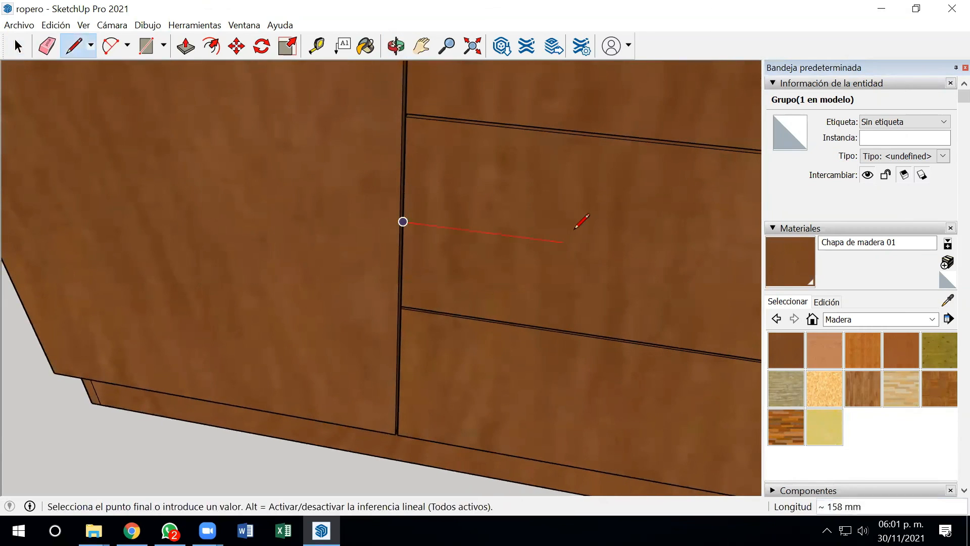
{"action": "scroll", "coordinate": [576, 218], "scroll_direction": "down", "scroll_amount": 4}
{"action": "scroll", "coordinate": [700, 249], "scroll_direction": "up", "scroll_amount": 4}
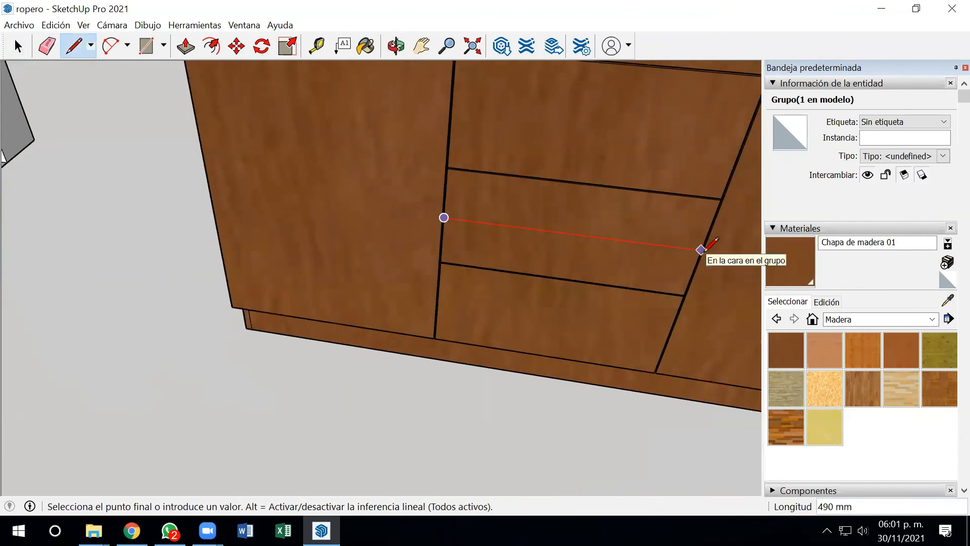
{"action": "left_click", "coordinate": [699, 249]}
{"action": "scroll", "coordinate": [680, 247], "scroll_direction": "down", "scroll_amount": 6}
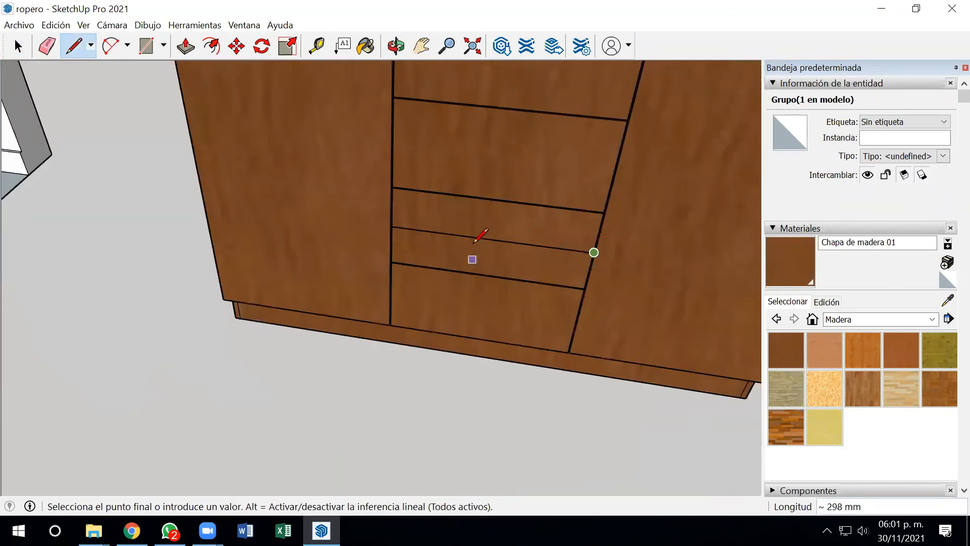
{"action": "middle_click_drag", "start_coordinate": [504, 459], "coordinate": [91, 306]}
{"action": "key", "text": "Escape"}
Draw a guide line joining the back ends of the handle's two legs
{"action": "scroll", "coordinate": [85, 313], "scroll_direction": "up", "scroll_amount": 10}
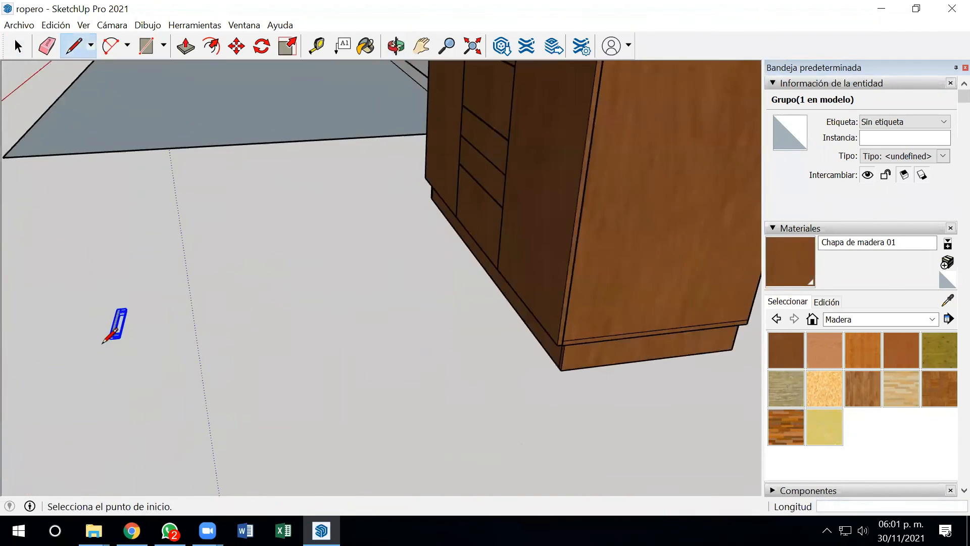
{"action": "scroll", "coordinate": [122, 326], "scroll_direction": "up", "scroll_amount": 3}
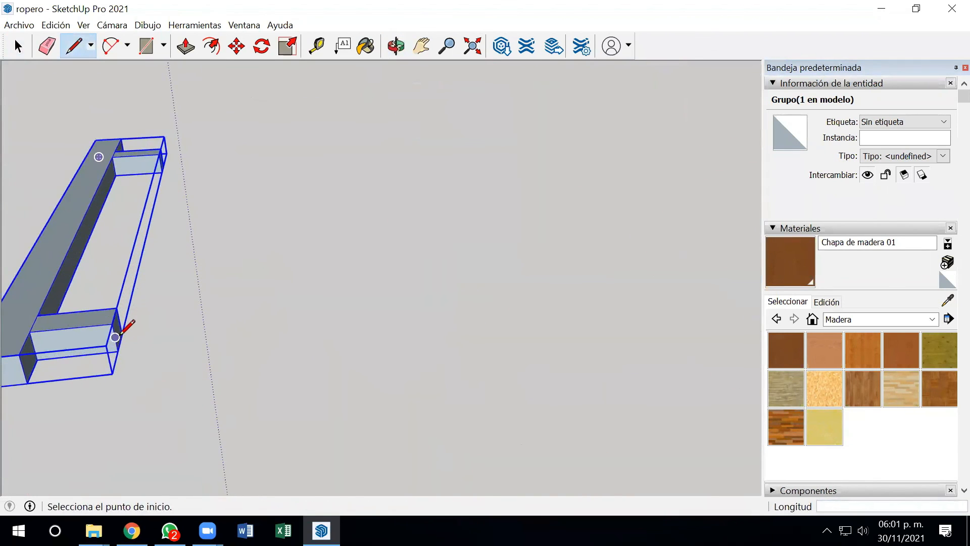
{"action": "left_click", "coordinate": [119, 321]}
{"action": "scroll", "coordinate": [168, 167], "scroll_direction": "up", "scroll_amount": 3}
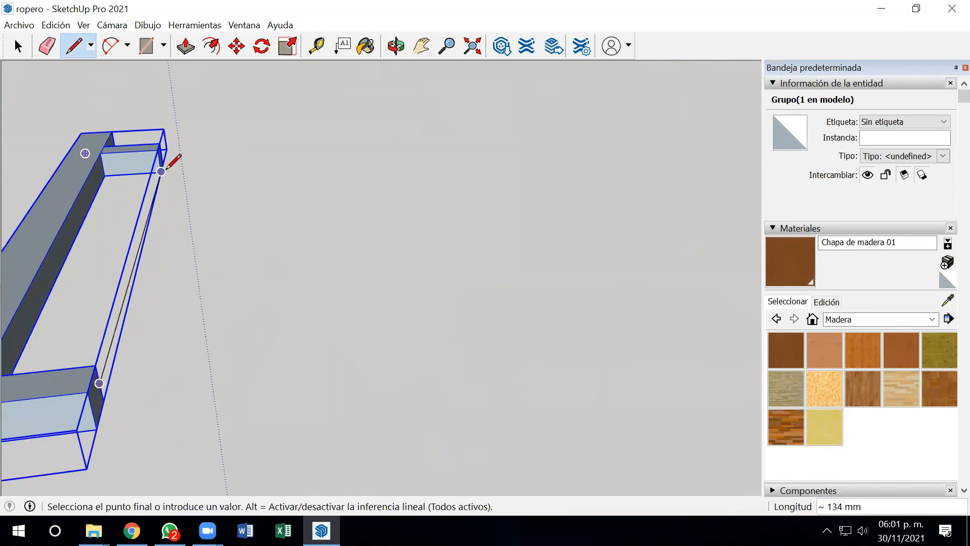
{"action": "left_click", "coordinate": [157, 157]}
{"action": "scroll", "coordinate": [332, 246], "scroll_direction": "down", "scroll_amount": 4}
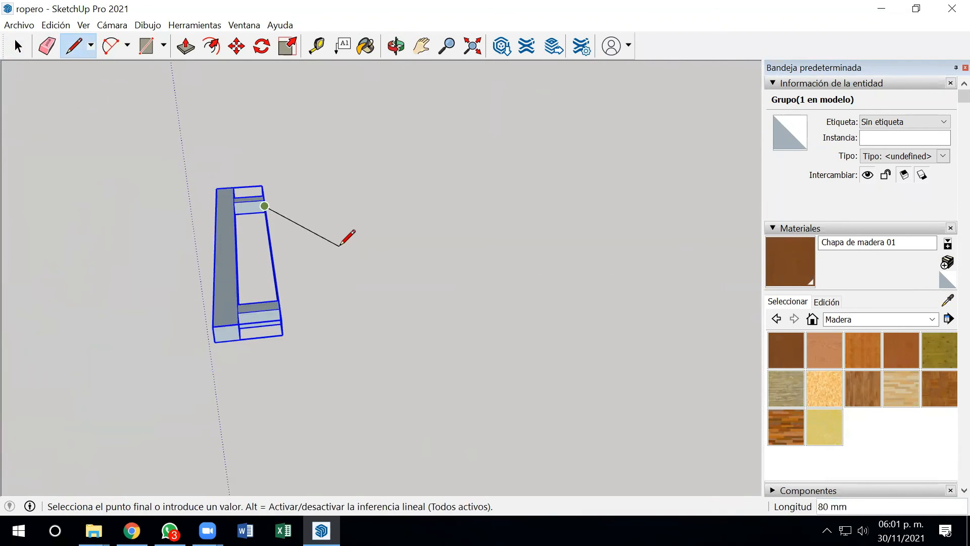
{"action": "key", "text": "Escape"}
{"action": "left_click", "coordinate": [356, 383]}
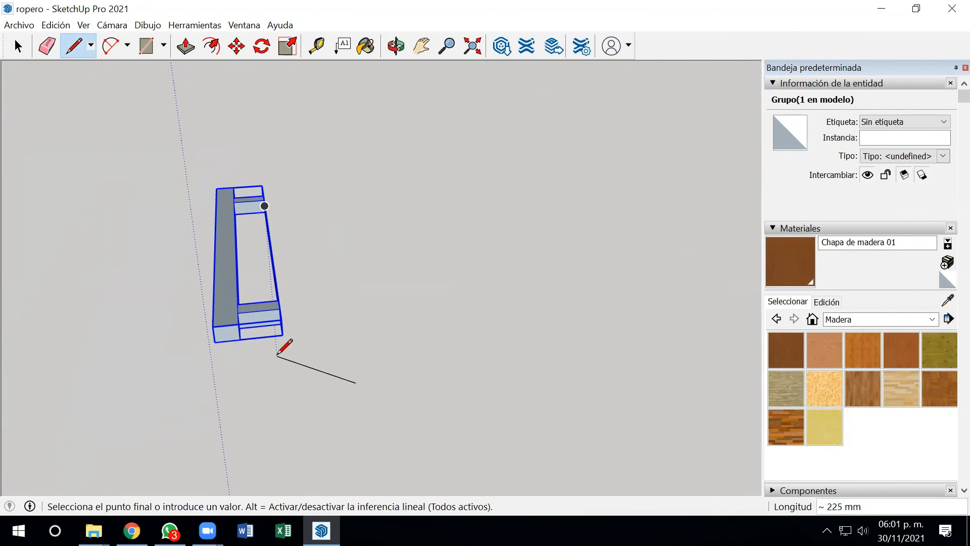
Copy the handle group from the midpoint between its legs onto the middle of the second drawer front from the bottom
{"action": "left_click", "coordinate": [277, 356]}
{"action": "left_click", "coordinate": [18, 47]}
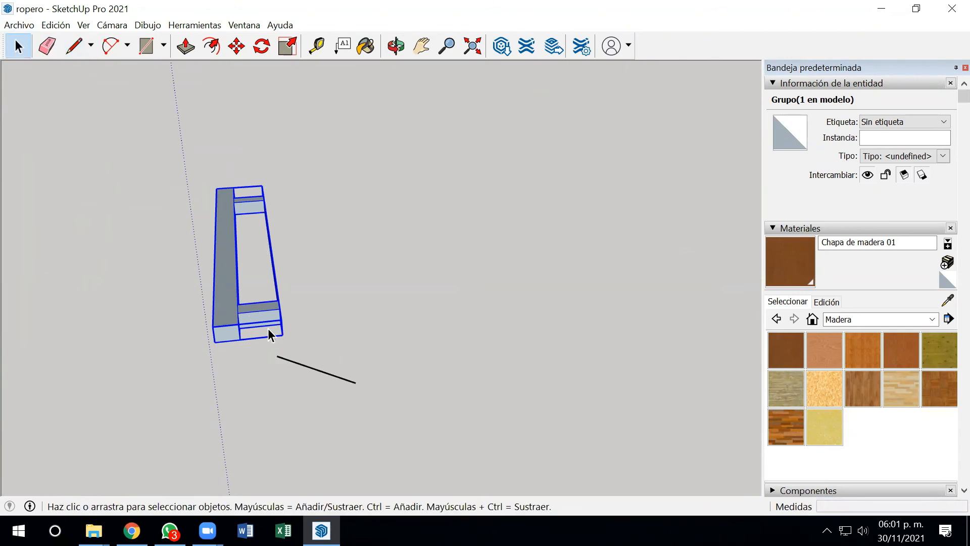
{"action": "left_click_drag", "start_coordinate": [325, 325], "coordinate": [163, 251]}
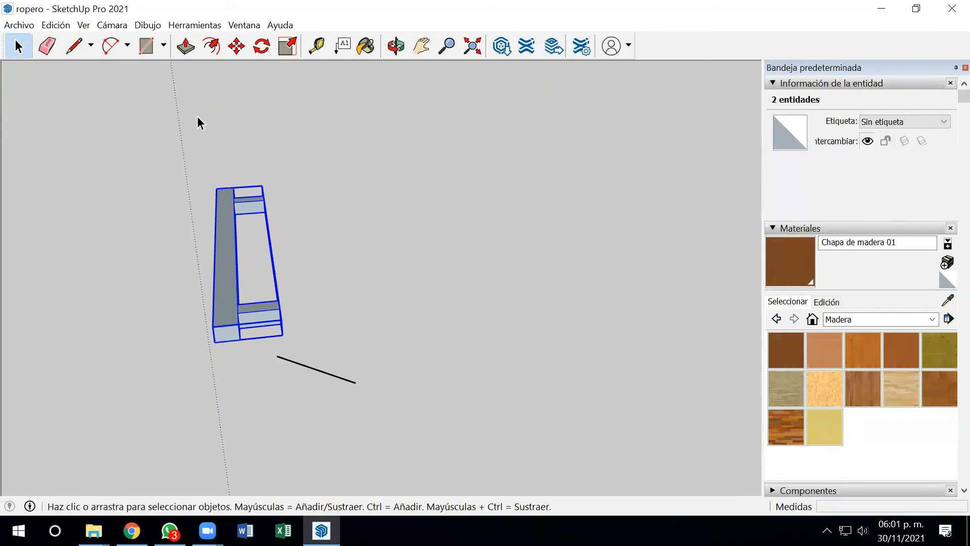
{"action": "left_click", "coordinate": [236, 46]}
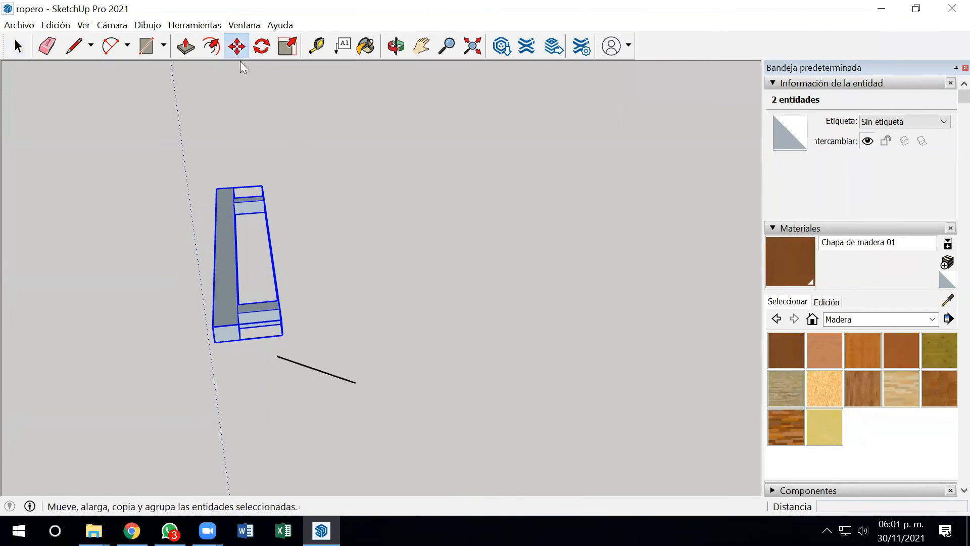
{"action": "middle_click_drag", "start_coordinate": [332, 219], "coordinate": [287, 214]}
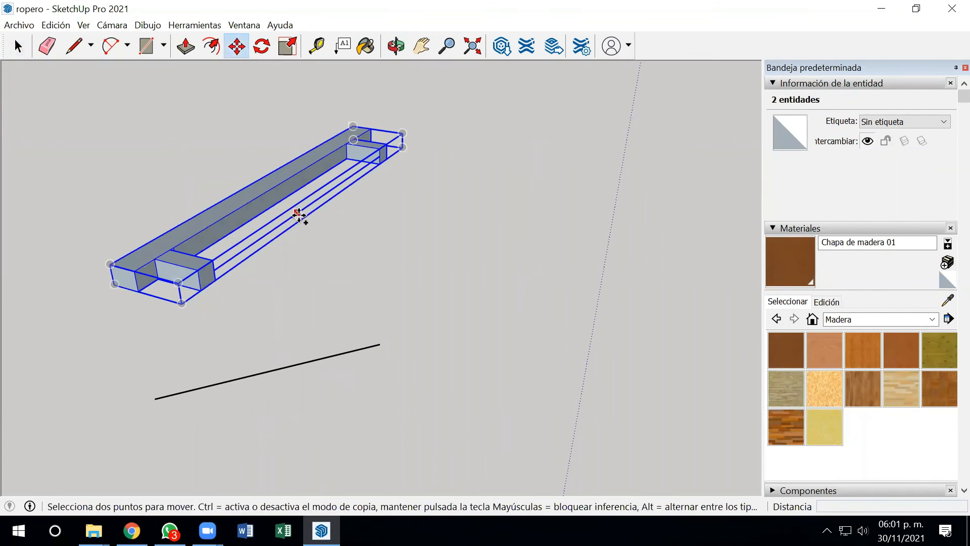
{"action": "left_click", "coordinate": [311, 205]}
{"action": "key", "text": "ctrl"}
{"action": "scroll", "coordinate": [312, 206], "scroll_direction": "down", "scroll_amount": 3}
{"action": "scroll", "coordinate": [442, 265], "scroll_direction": "down", "scroll_amount": 2}
{"action": "scroll", "coordinate": [442, 265], "scroll_direction": "down", "scroll_amount": 4}
{"action": "middle_click_drag", "start_coordinate": [340, 319], "coordinate": [758, 255]}
{"action": "middle_click_drag", "start_coordinate": [403, 139], "coordinate": [371, 303]}
{"action": "scroll", "coordinate": [427, 111], "scroll_direction": "up", "scroll_amount": 3}
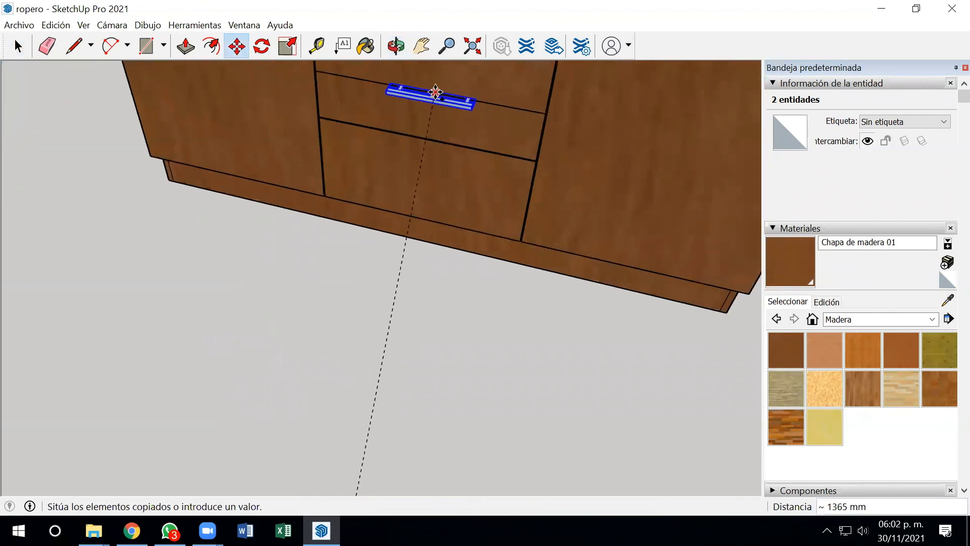
{"action": "left_click", "coordinate": [424, 94]}
{"action": "scroll", "coordinate": [373, 173], "scroll_direction": "down", "scroll_amount": 4}
{"action": "middle_click_drag", "start_coordinate": [369, 208], "coordinate": [183, 124]}
{"action": "left_click", "coordinate": [17, 47]}
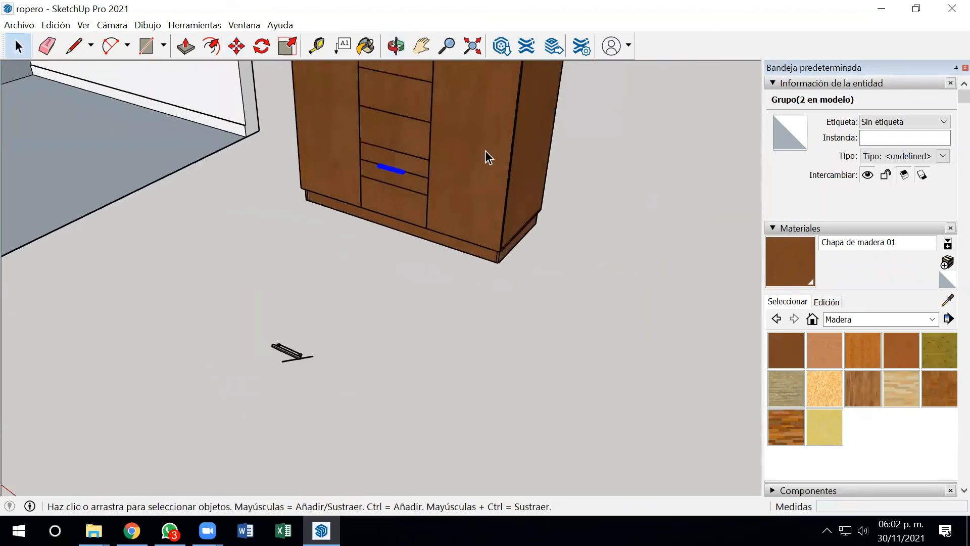
{"action": "scroll", "coordinate": [380, 183], "scroll_direction": "up", "scroll_amount": 3}
{"action": "scroll", "coordinate": [333, 169], "scroll_direction": "up", "scroll_amount": 3}
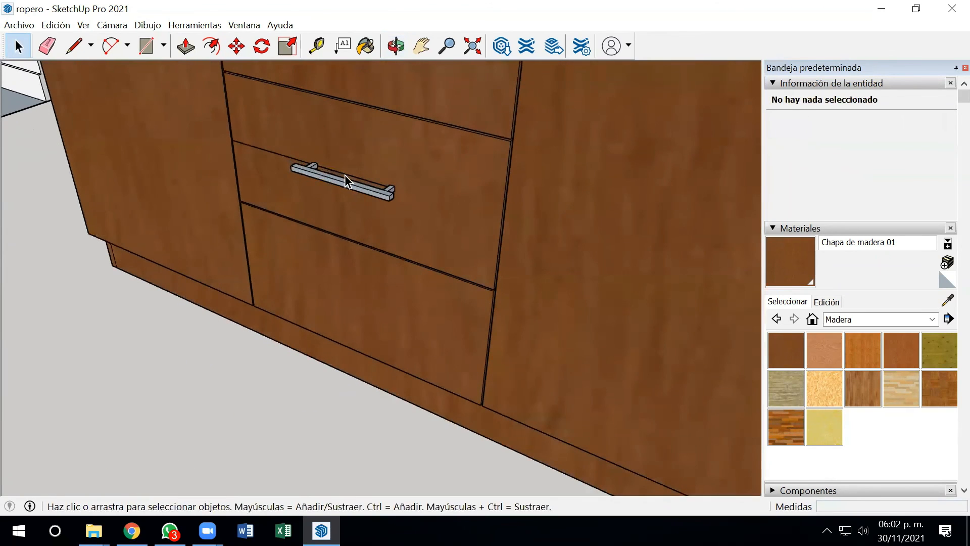
{"action": "scroll", "coordinate": [349, 193], "scroll_direction": "down", "scroll_amount": 5}
{"action": "left_click", "coordinate": [349, 191]}
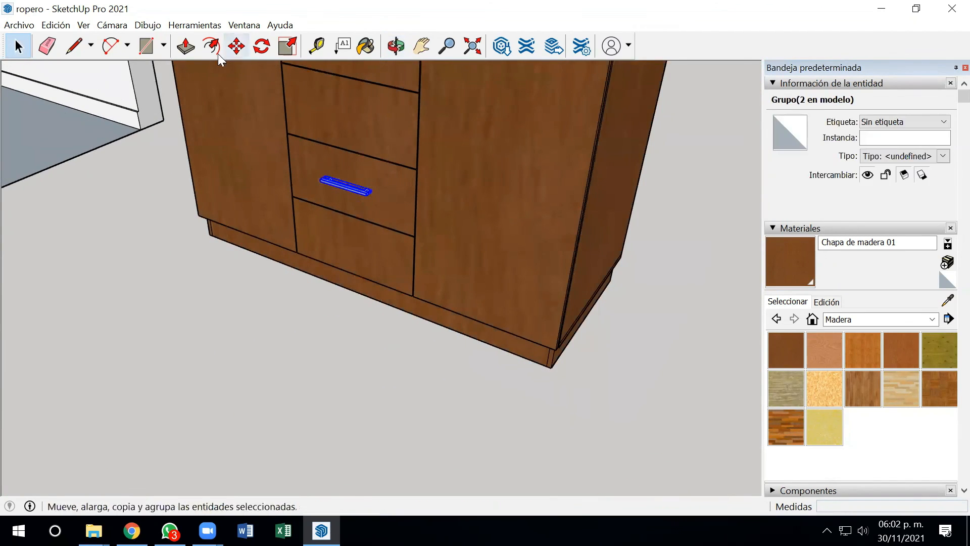
{"action": "left_click", "coordinate": [186, 46]}
{"action": "left_click", "coordinate": [236, 49]}
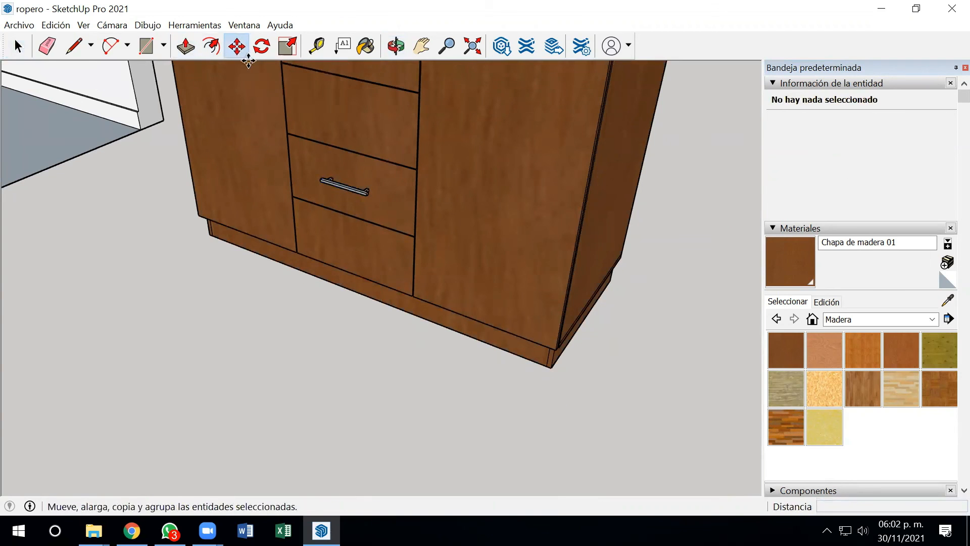
{"action": "scroll", "coordinate": [350, 284], "scroll_direction": "up", "scroll_amount": 2}
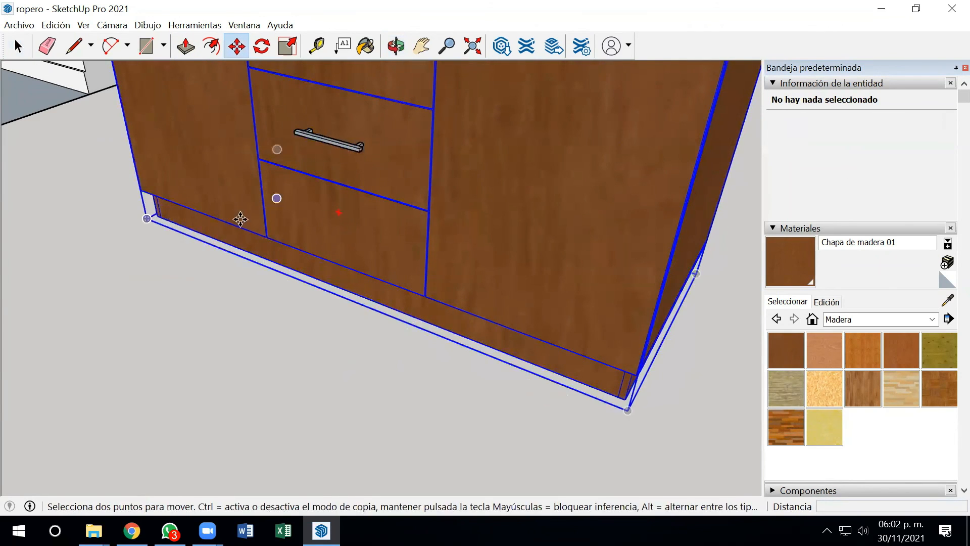
{"action": "key", "text": "space"}
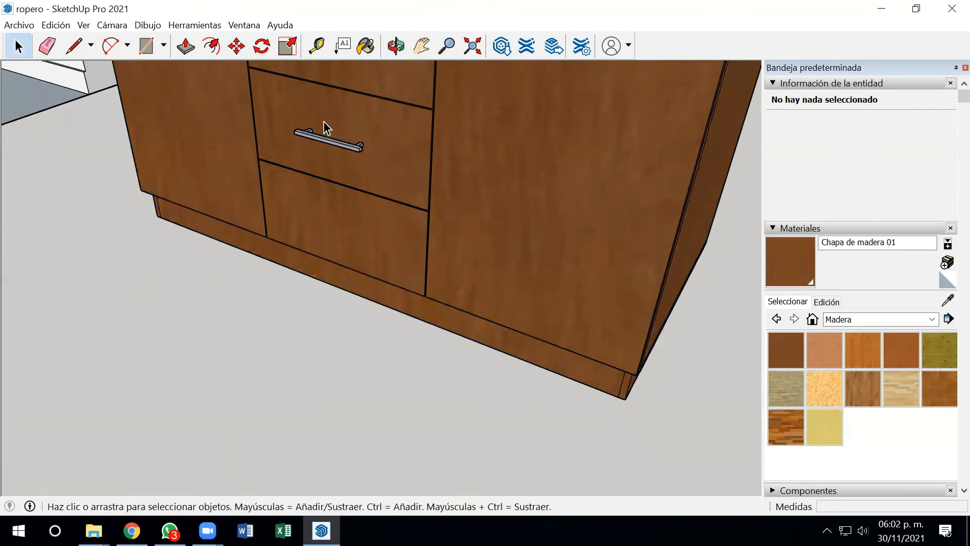
Copy the second drawer's handle straight down 231 mm onto the bottom drawer front, using the bottom drawer's upper and lower corners as reference points
{"action": "left_click", "coordinate": [328, 139]}
{"action": "left_click", "coordinate": [236, 47]}
{"action": "scroll", "coordinate": [419, 213], "scroll_direction": "up", "scroll_amount": 5}
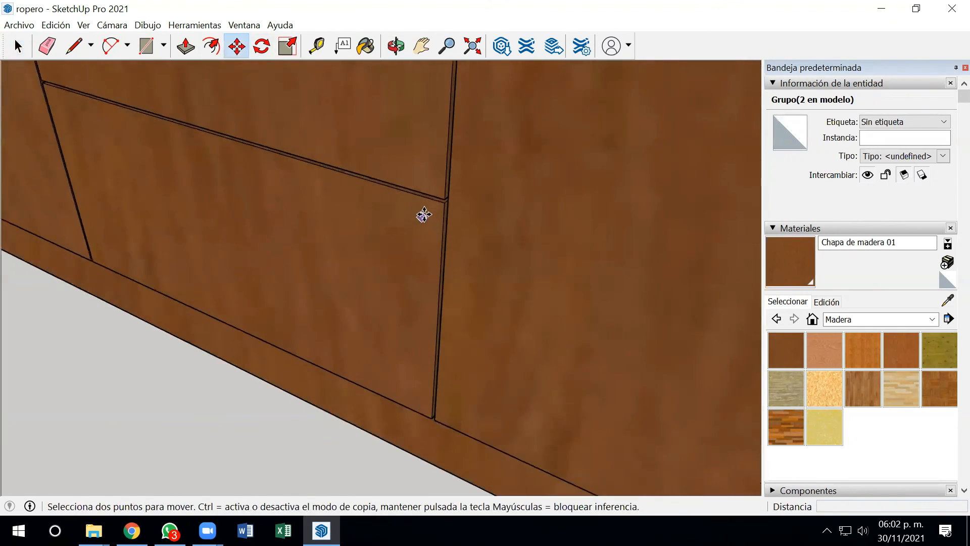
{"action": "scroll", "coordinate": [445, 201], "scroll_direction": "up", "scroll_amount": 2}
{"action": "left_click", "coordinate": [443, 197]}
{"action": "scroll", "coordinate": [443, 197], "scroll_direction": "down", "scroll_amount": 4}
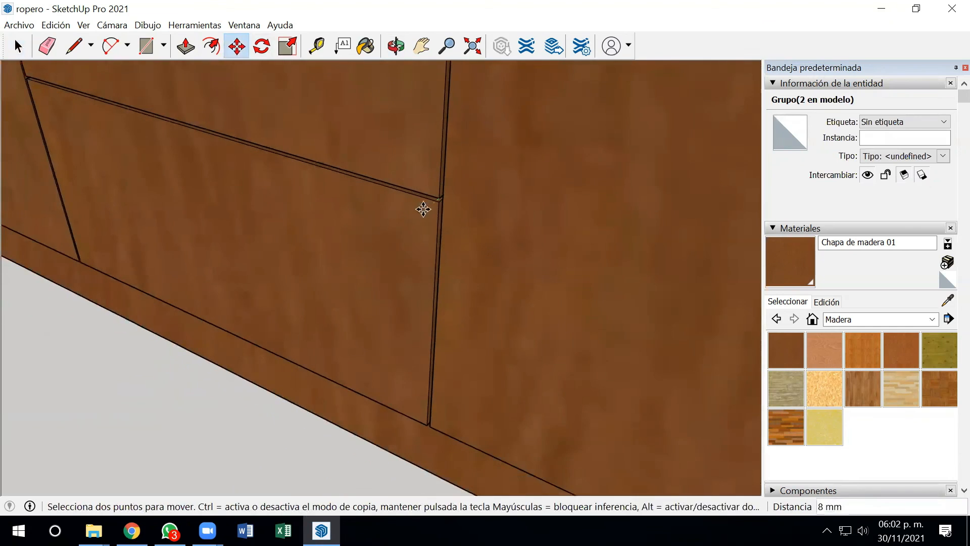
{"action": "scroll", "coordinate": [414, 414], "scroll_direction": "up", "scroll_amount": 4}
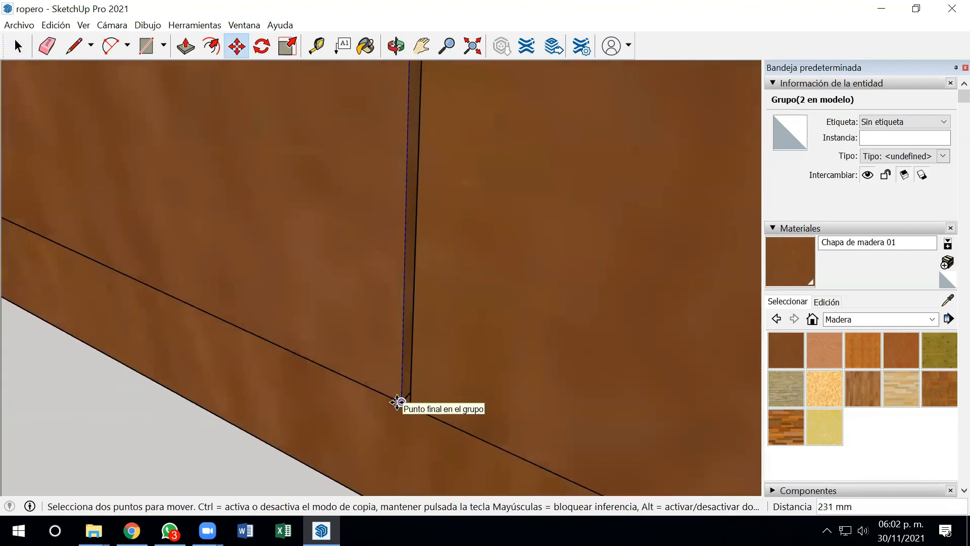
{"action": "key", "text": "ctrl"}
{"action": "left_click", "coordinate": [403, 404]}
{"action": "scroll", "coordinate": [455, 389], "scroll_direction": "down", "scroll_amount": 6}
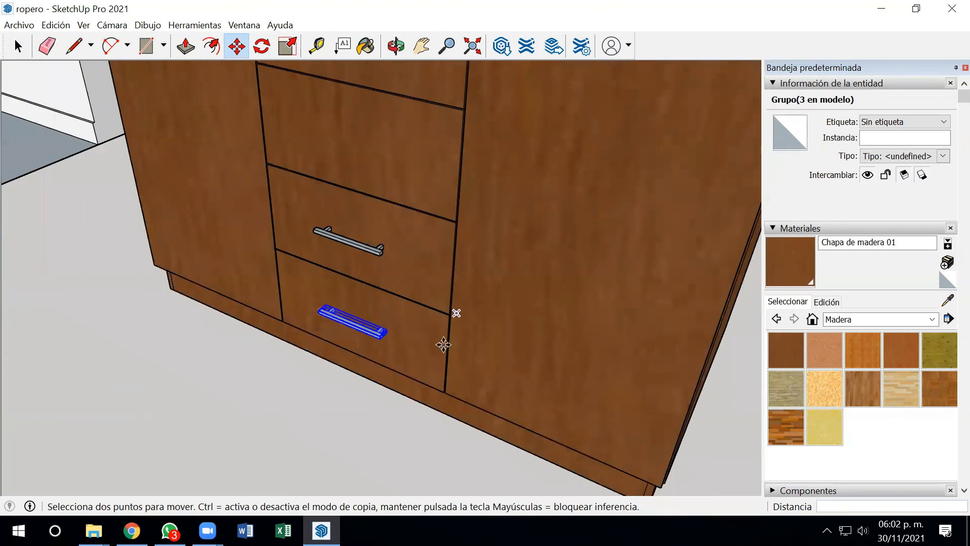
Copy the bottom drawer's handle straight up 462 mm onto the third drawer front from the bottom, using the drawer corners as reference points
{"action": "scroll", "coordinate": [435, 396], "scroll_direction": "up", "scroll_amount": 4}
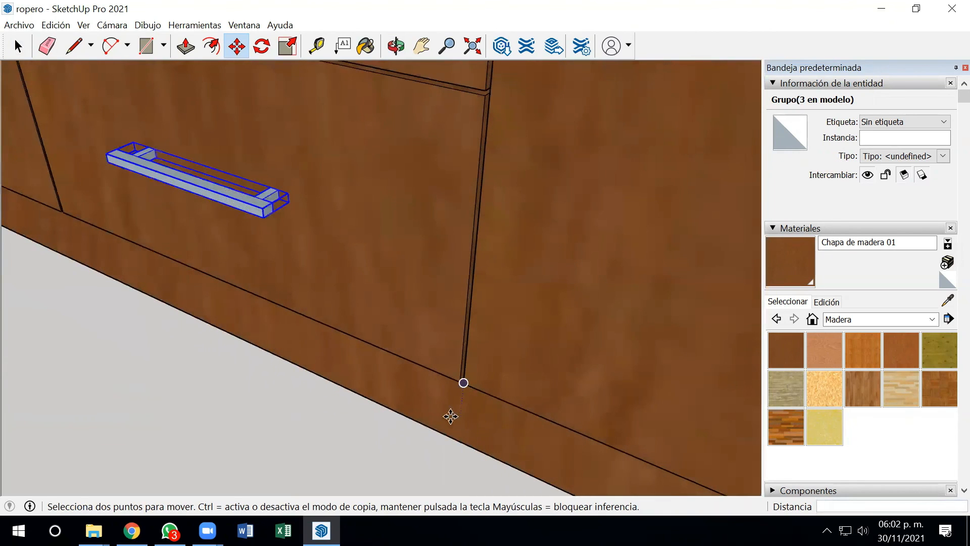
{"action": "scroll", "coordinate": [449, 383], "scroll_direction": "up", "scroll_amount": 2}
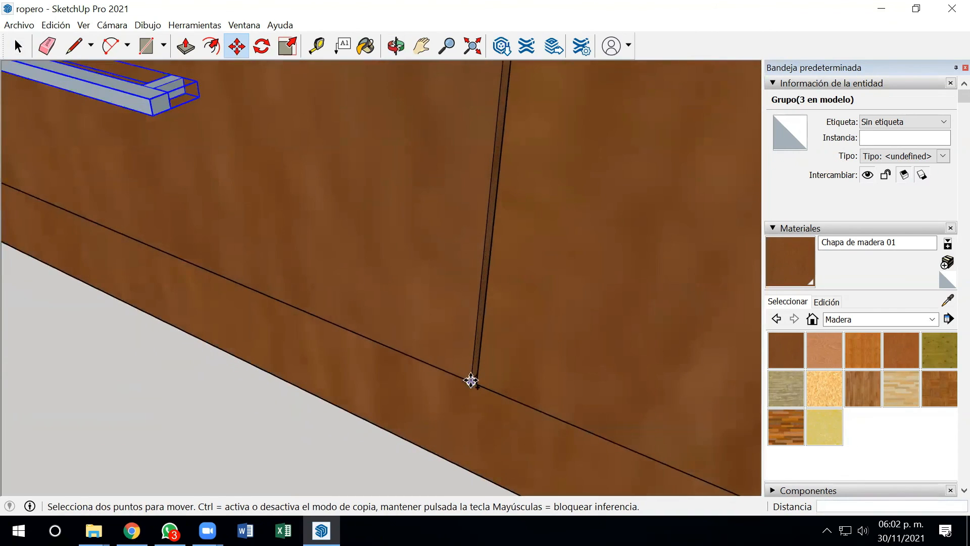
{"action": "left_click", "coordinate": [470, 381]}
{"action": "scroll", "coordinate": [467, 344], "scroll_direction": "down", "scroll_amount": 5}
{"action": "scroll", "coordinate": [475, 212], "scroll_direction": "up", "scroll_amount": 4}
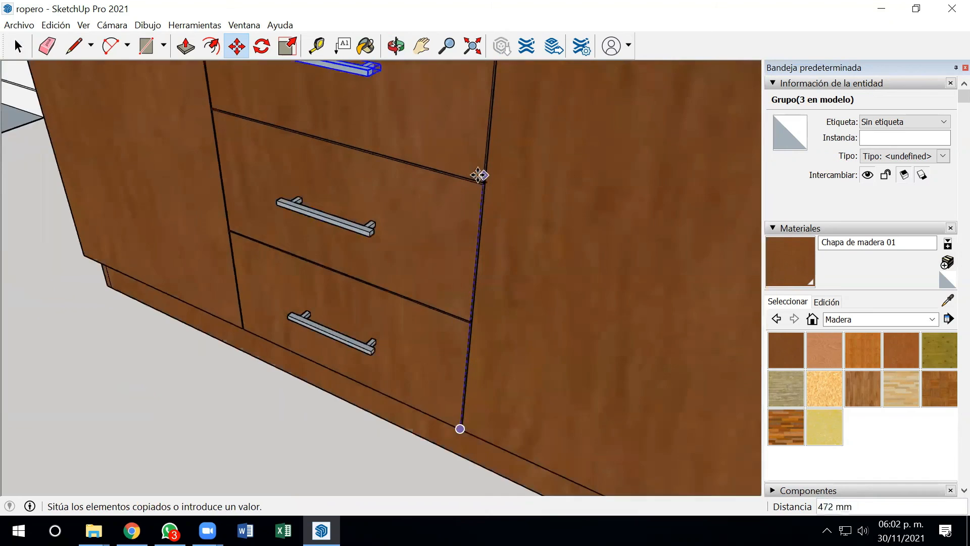
{"action": "scroll", "coordinate": [477, 175], "scroll_direction": "up", "scroll_amount": 4}
{"action": "left_click", "coordinate": [479, 188]}
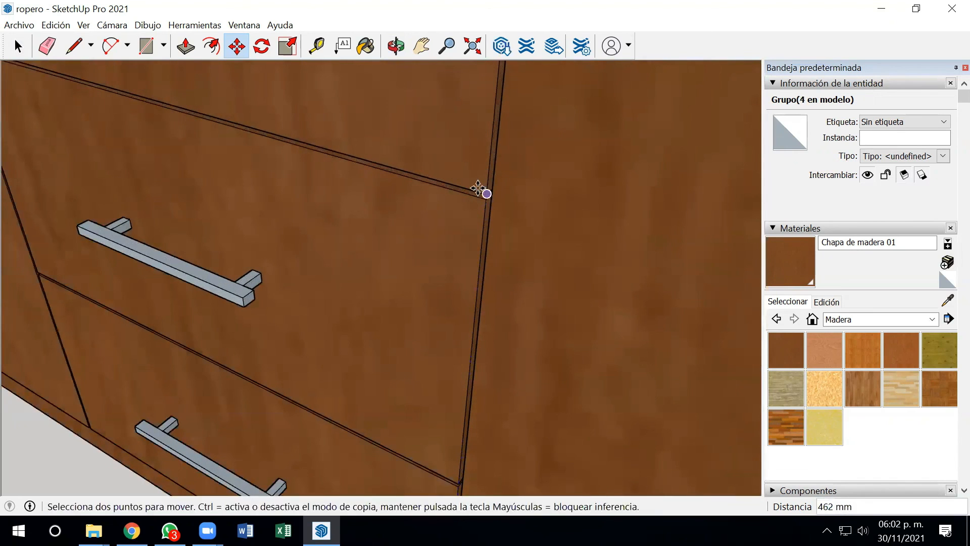
Copy the third drawer's handle up onto the top drawer front, using the matching drawer corners as reference points
{"action": "left_click", "coordinate": [486, 193]}
{"action": "scroll", "coordinate": [379, 283], "scroll_direction": "down", "scroll_amount": 4}
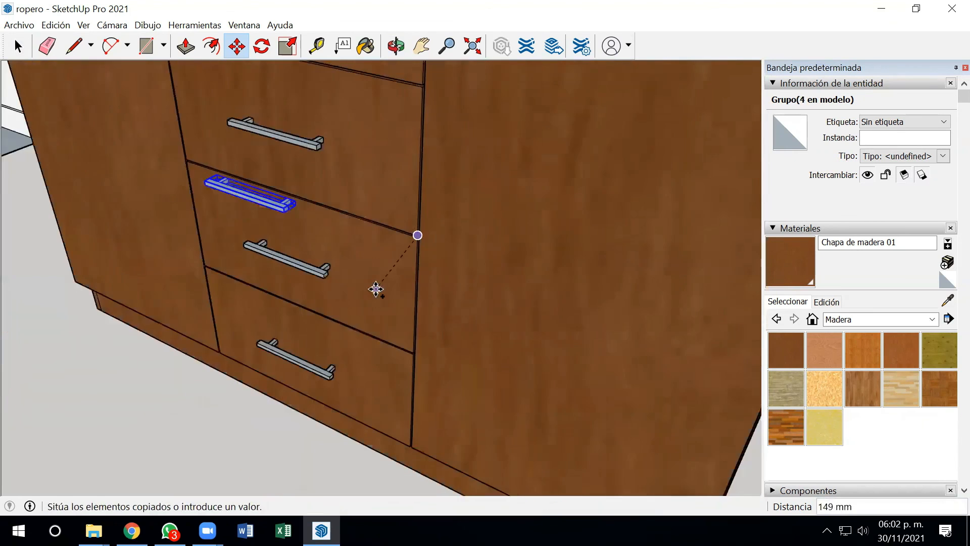
{"action": "scroll", "coordinate": [392, 167], "scroll_direction": "up", "scroll_amount": 4}
{"action": "scroll", "coordinate": [391, 164], "scroll_direction": "up", "scroll_amount": 4}
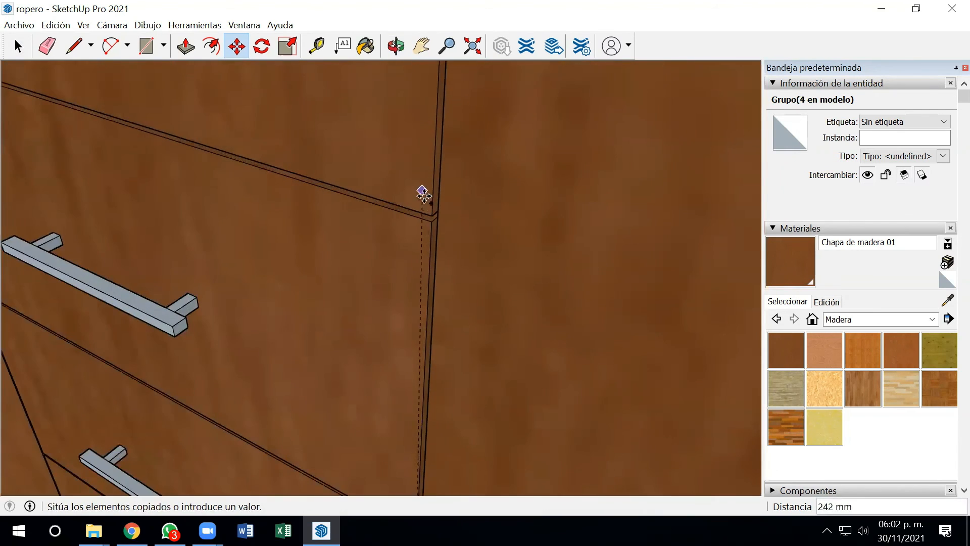
{"action": "left_click", "coordinate": [436, 211]}
{"action": "scroll", "coordinate": [477, 278], "scroll_direction": "down", "scroll_amount": 4}
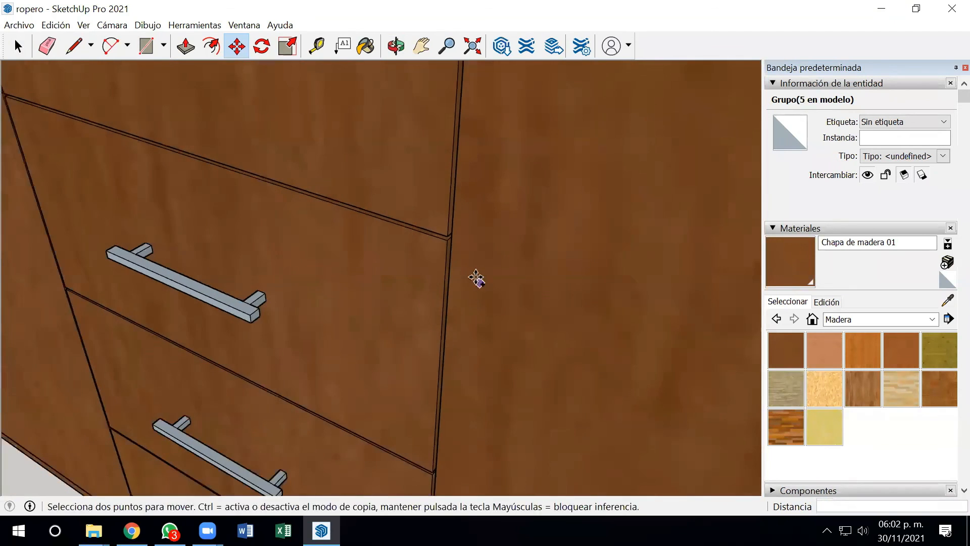
Examine the wardrobe's front, checking the handles on the four drawers and the doors still without handles
{"action": "scroll", "coordinate": [424, 318], "scroll_direction": "down", "scroll_amount": 6}
{"action": "middle_click_drag", "start_coordinate": [314, 308], "coordinate": [412, 299]}
{"action": "scroll", "coordinate": [401, 303], "scroll_direction": "down", "scroll_amount": 5}
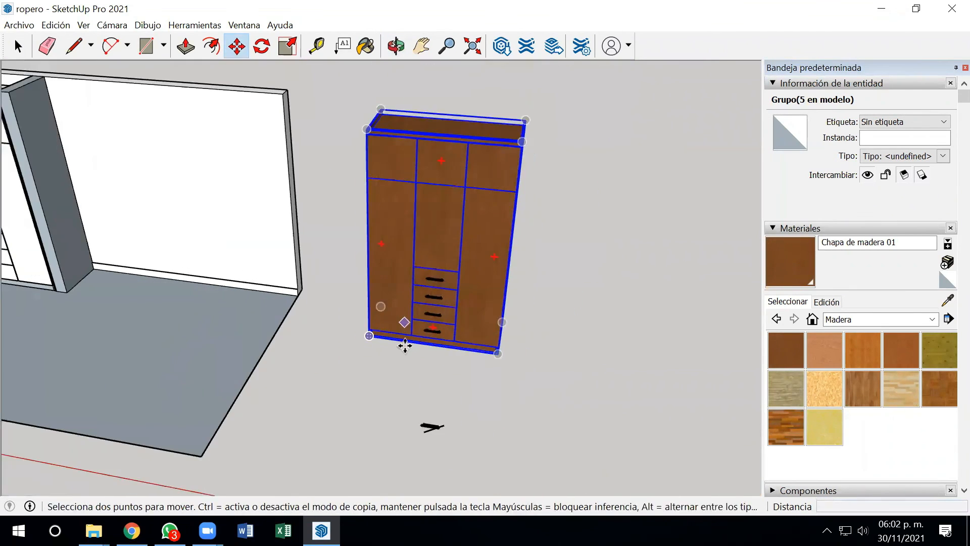
{"action": "middle_click_drag", "start_coordinate": [402, 346], "coordinate": [299, 347]}
{"action": "scroll", "coordinate": [389, 297], "scroll_direction": "up", "scroll_amount": 8}
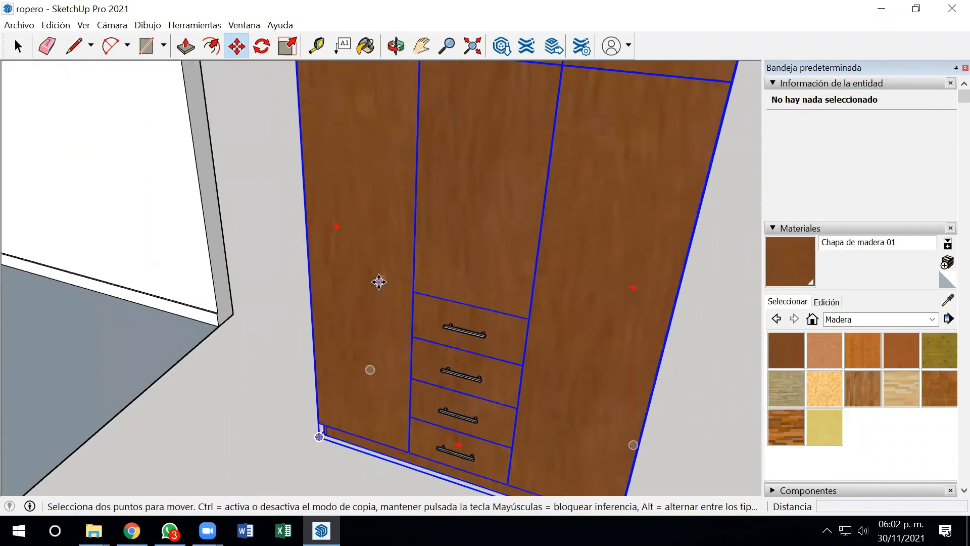
{"action": "scroll", "coordinate": [401, 268], "scroll_direction": "up", "scroll_amount": 3}
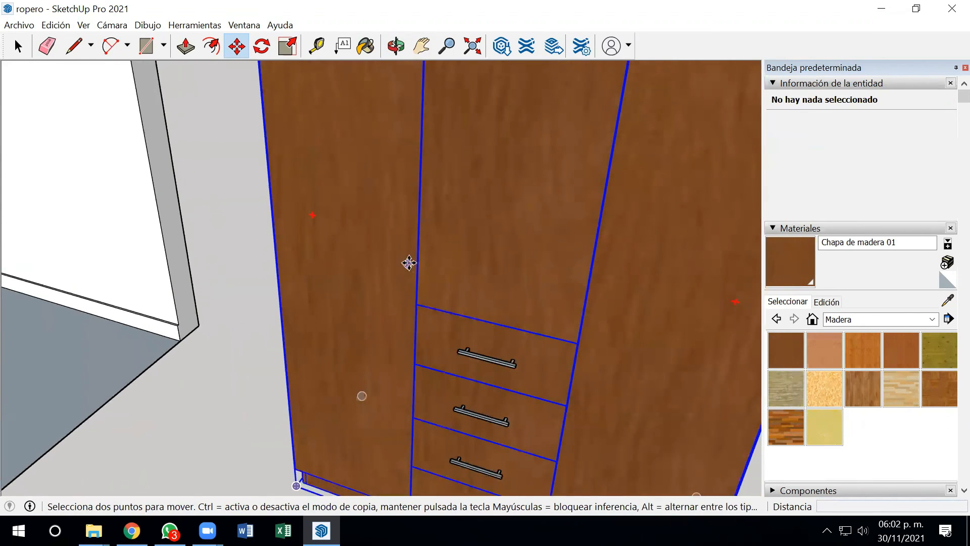
{"action": "scroll", "coordinate": [395, 293], "scroll_direction": "down", "scroll_amount": 5}
{"action": "scroll", "coordinate": [387, 283], "scroll_direction": "up", "scroll_amount": 3}
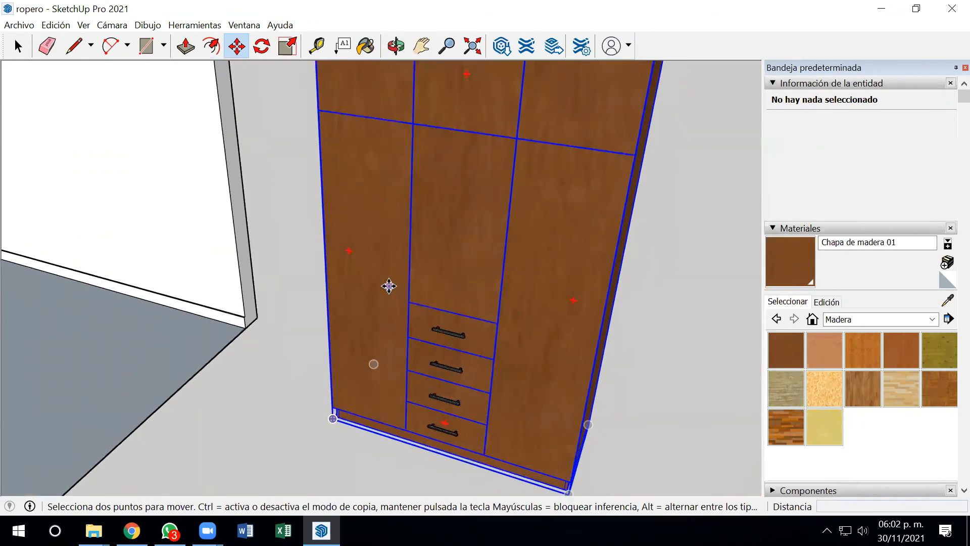
{"action": "scroll", "coordinate": [445, 294], "scroll_direction": "up", "scroll_amount": 2}
{"action": "middle_click_drag", "start_coordinate": [496, 304], "coordinate": [537, 271]}
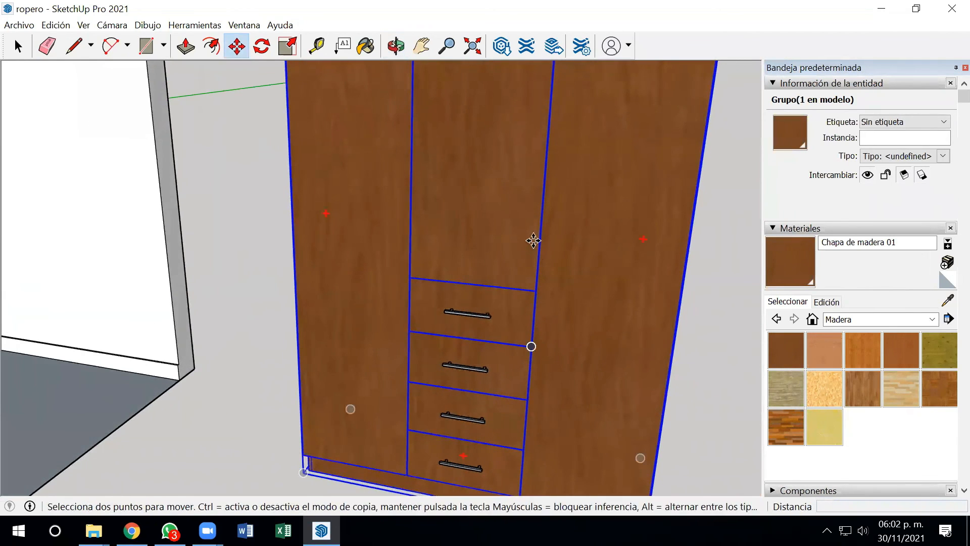
{"action": "scroll", "coordinate": [534, 241], "scroll_direction": "up", "scroll_amount": 2}
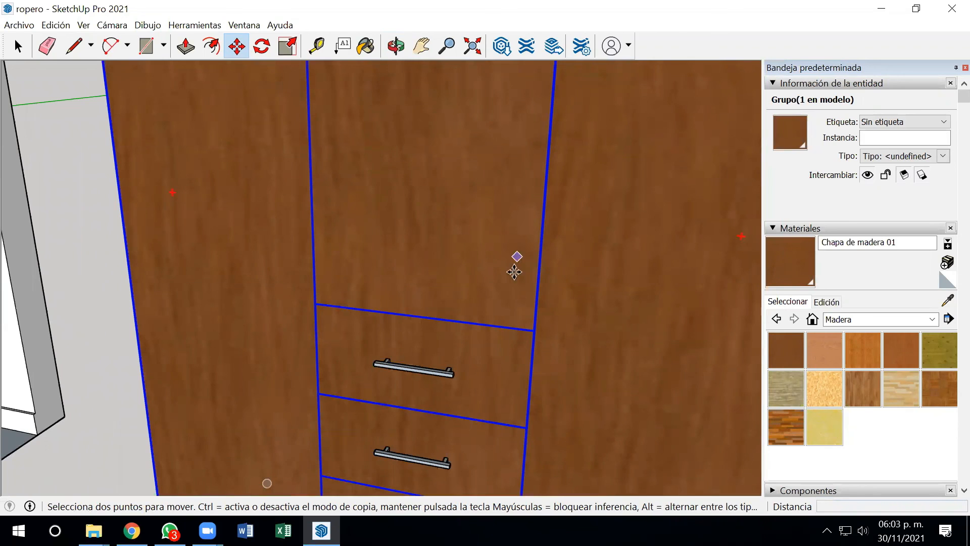
{"action": "scroll", "coordinate": [506, 322], "scroll_direction": "up", "scroll_amount": 1}
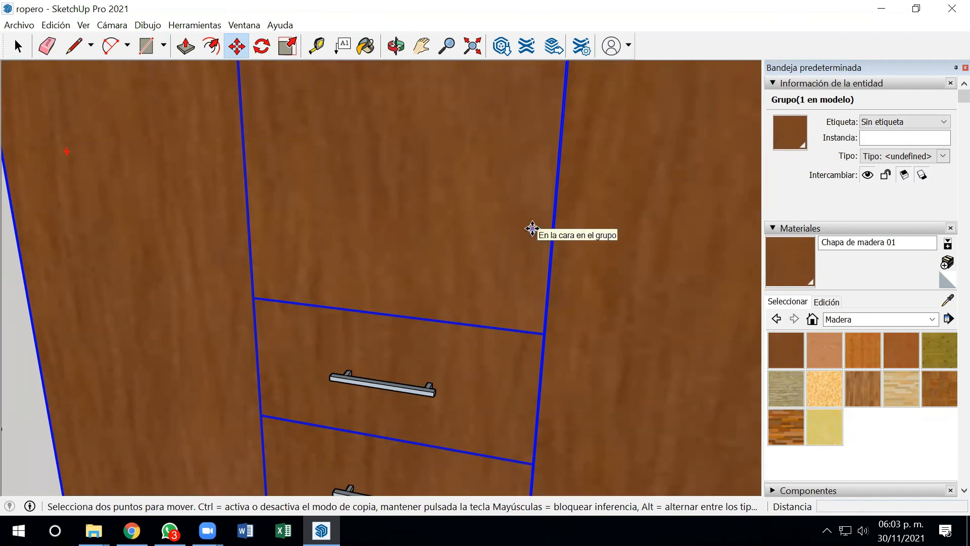
{"action": "scroll", "coordinate": [526, 224], "scroll_direction": "down", "scroll_amount": 6}
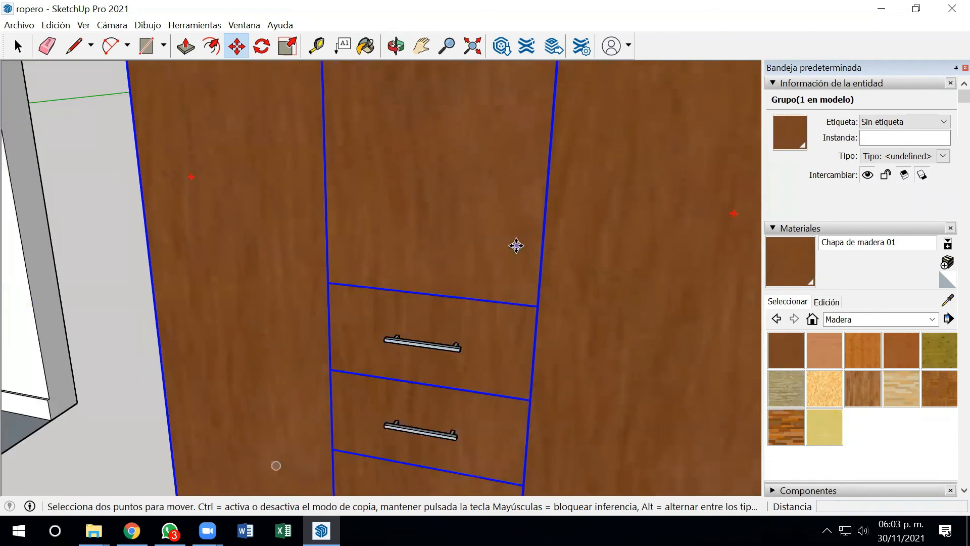
{"action": "scroll", "coordinate": [537, 281], "scroll_direction": "up", "scroll_amount": 2}
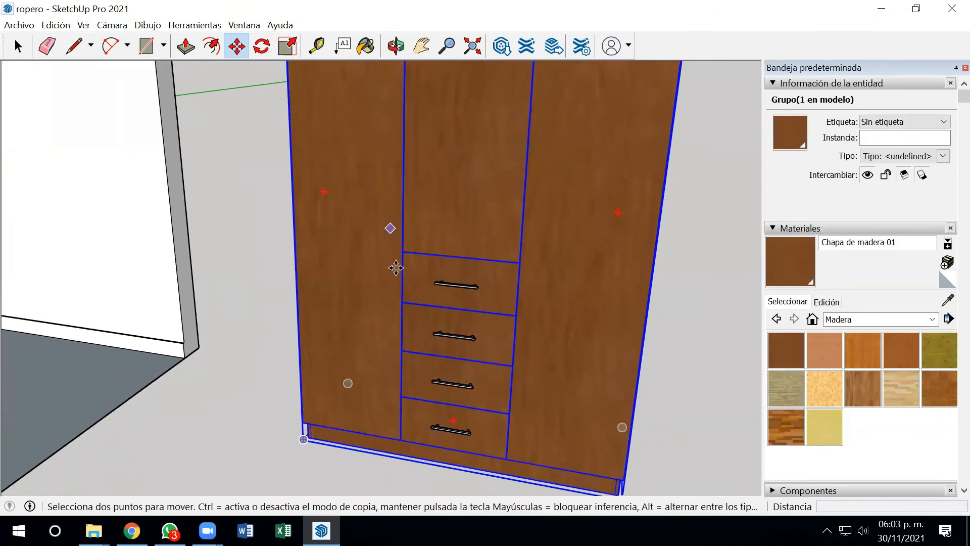
{"action": "scroll", "coordinate": [380, 276], "scroll_direction": "down", "scroll_amount": 5}
{"action": "mouse_move", "coordinate": [314, 299]}
{"action": "middle_mouse_down"}
{"action": "mouse_move", "coordinate": [307, 310]}
{"action": "mouse_move", "coordinate": [323, 304]}
{"action": "middle_mouse_up"}
{"action": "scroll", "coordinate": [330, 300], "scroll_direction": "up", "scroll_amount": 3}
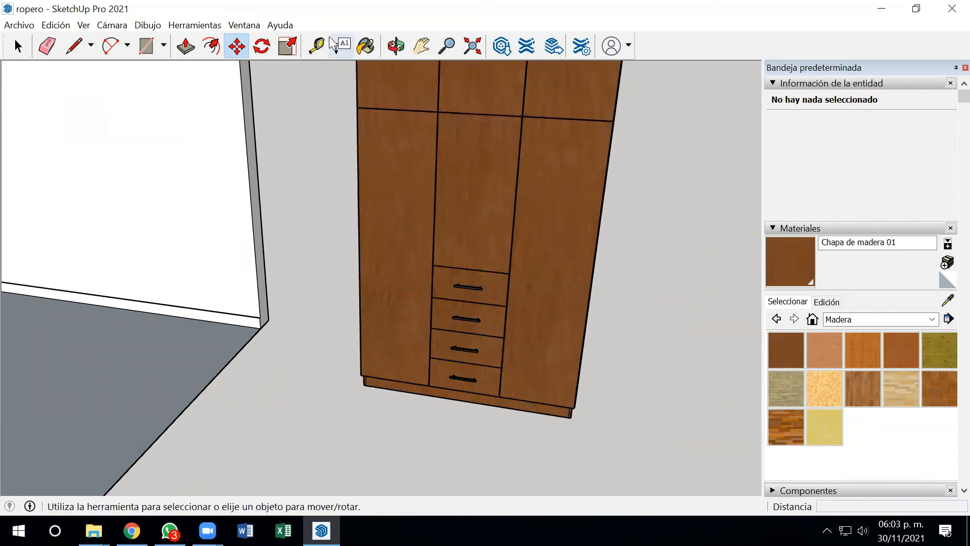
Open the file commands for the wardrobe model
{"action": "left_click", "coordinate": [19, 25]}
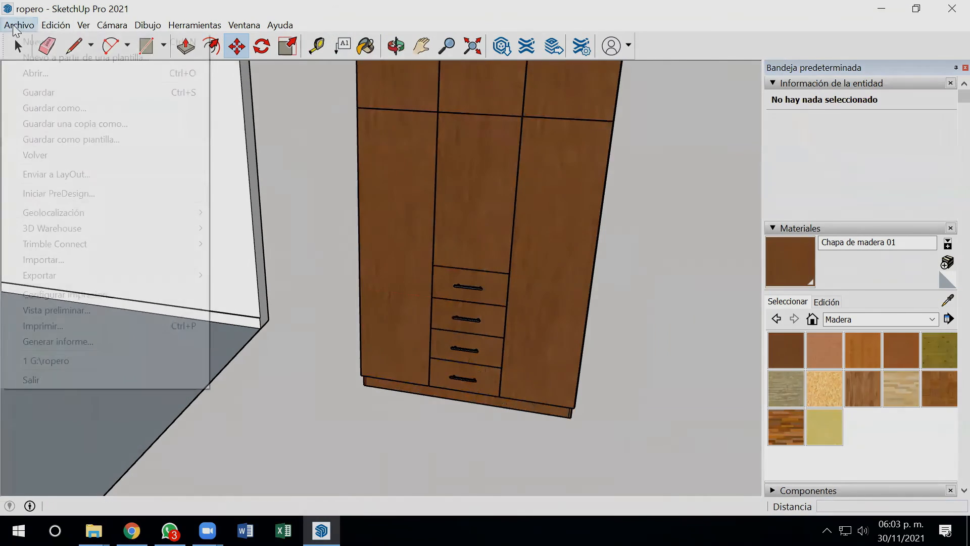